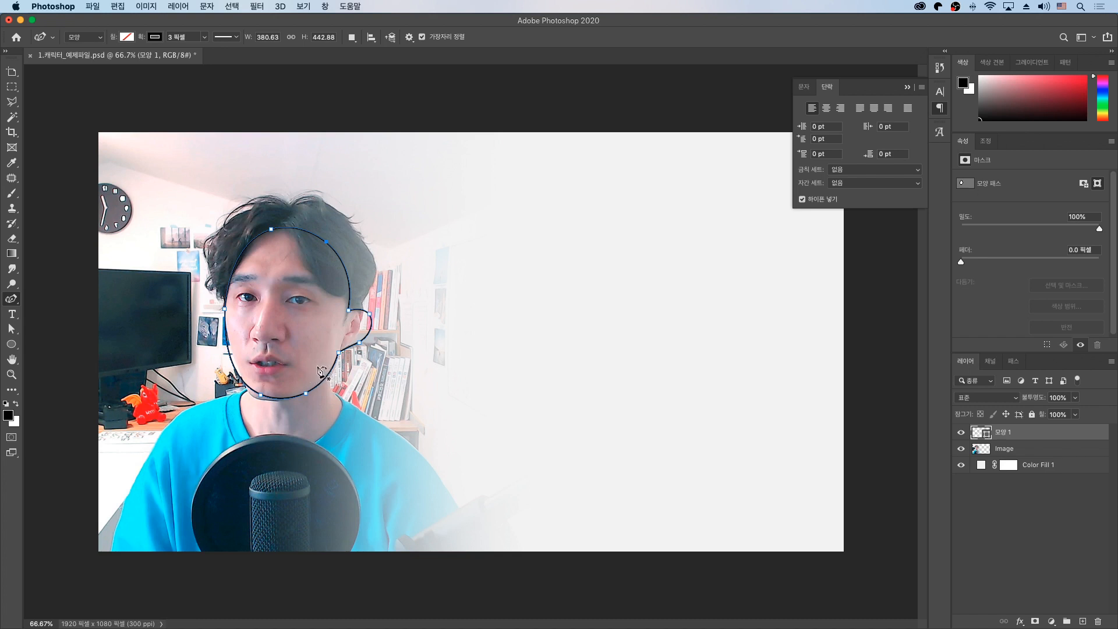
Deselect the face outline and set the Ellipse tool to a black fill with no stroke.
left_click(996, 492)
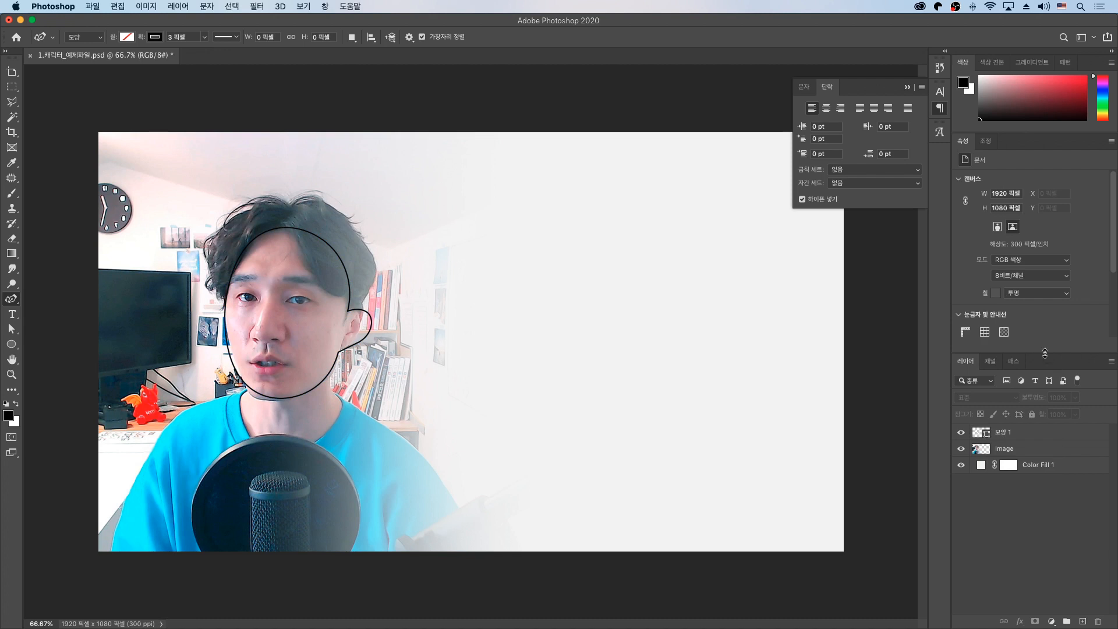
left_click_drag(1044, 353, 1040, 268)
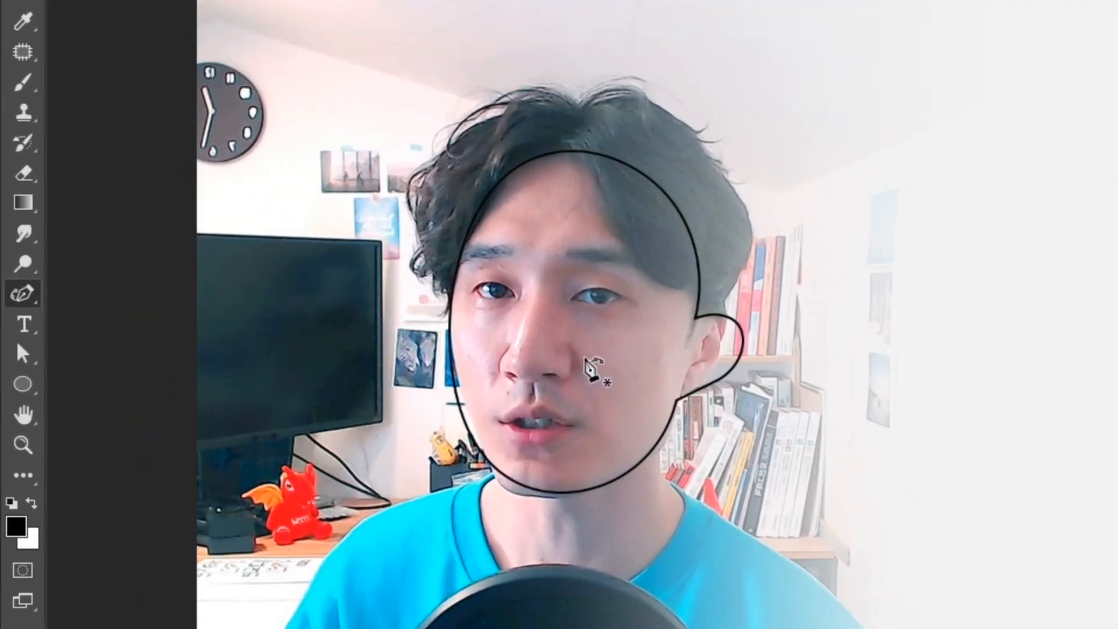
left_click(23, 384)
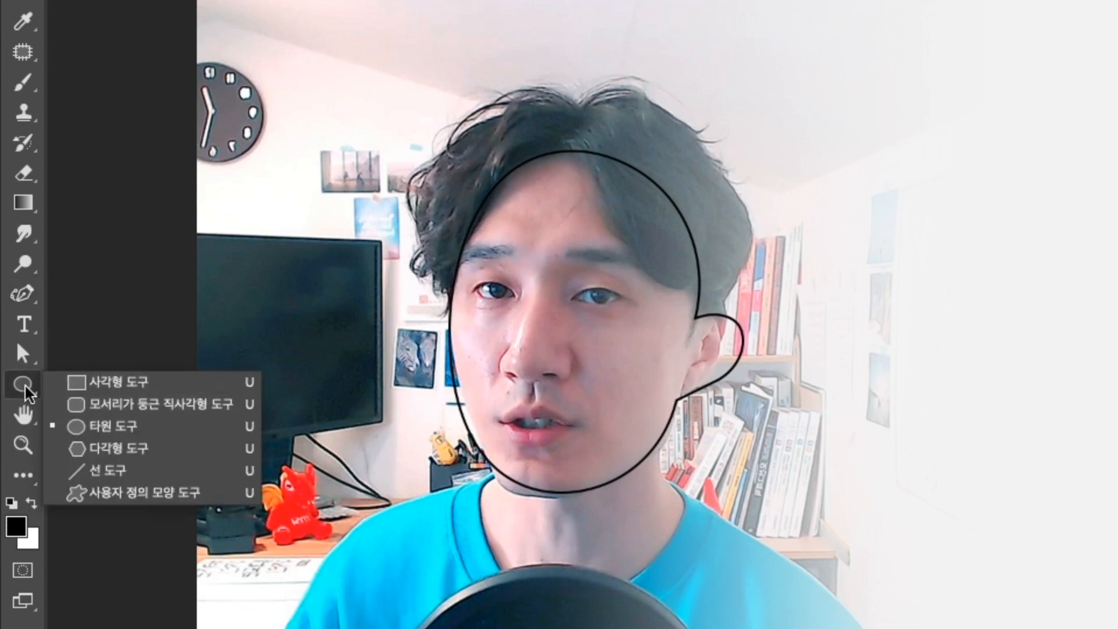
left_click(118, 427)
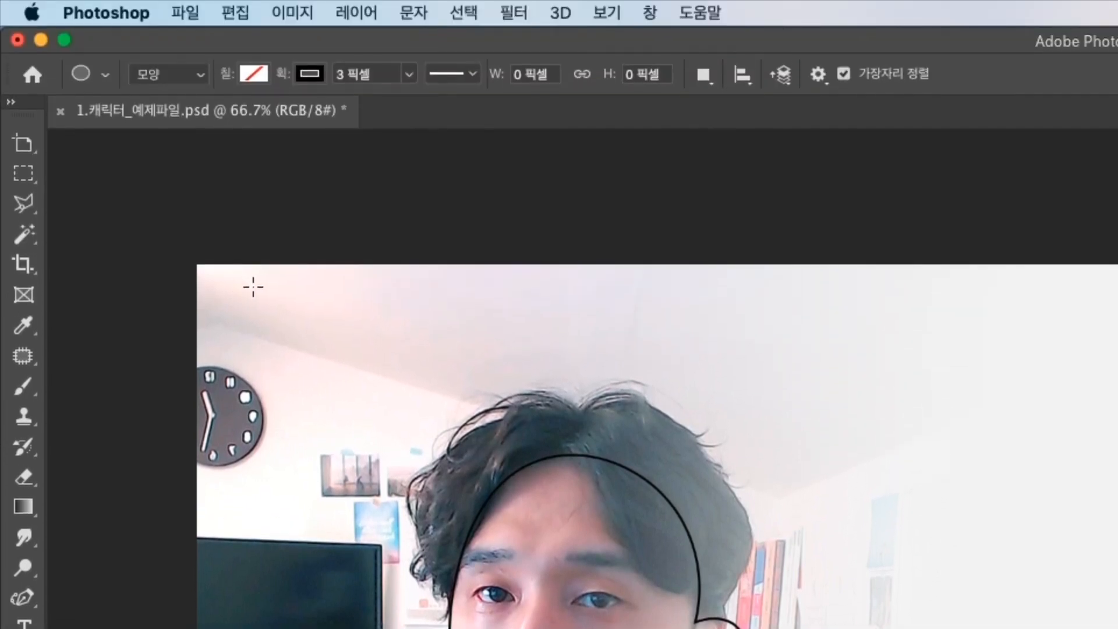
left_click(253, 74)
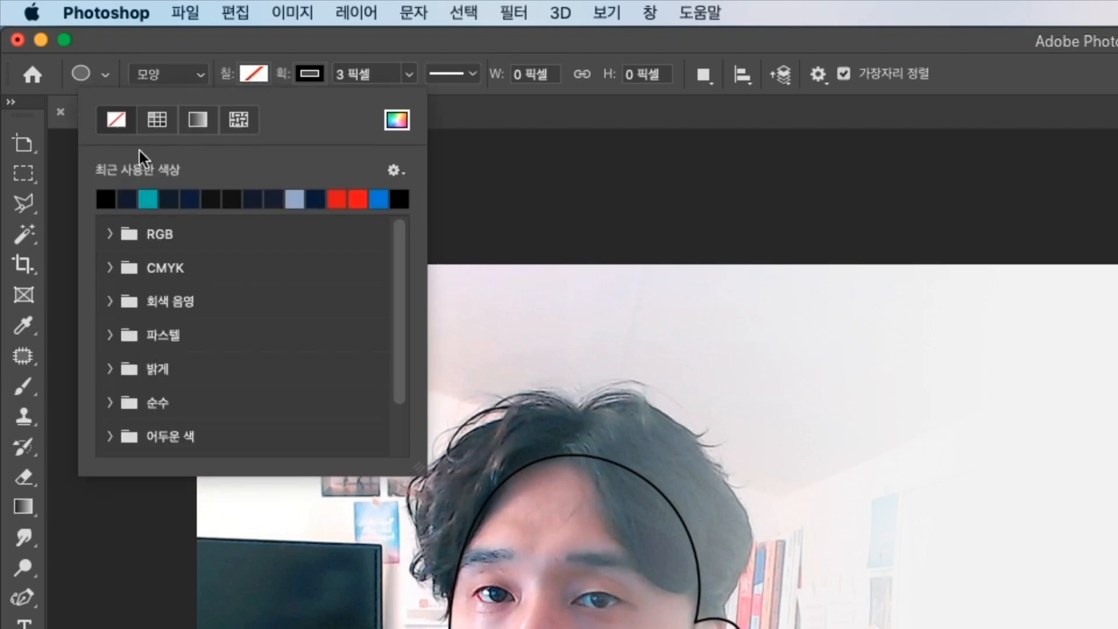
left_click(107, 197)
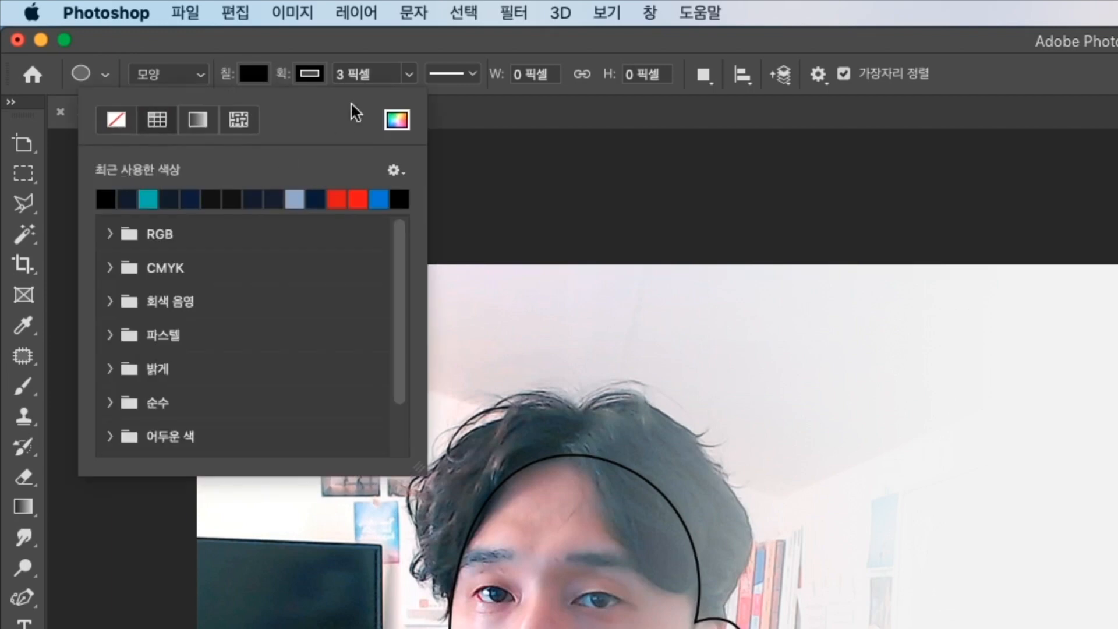
left_click(310, 73)
left_click(172, 124)
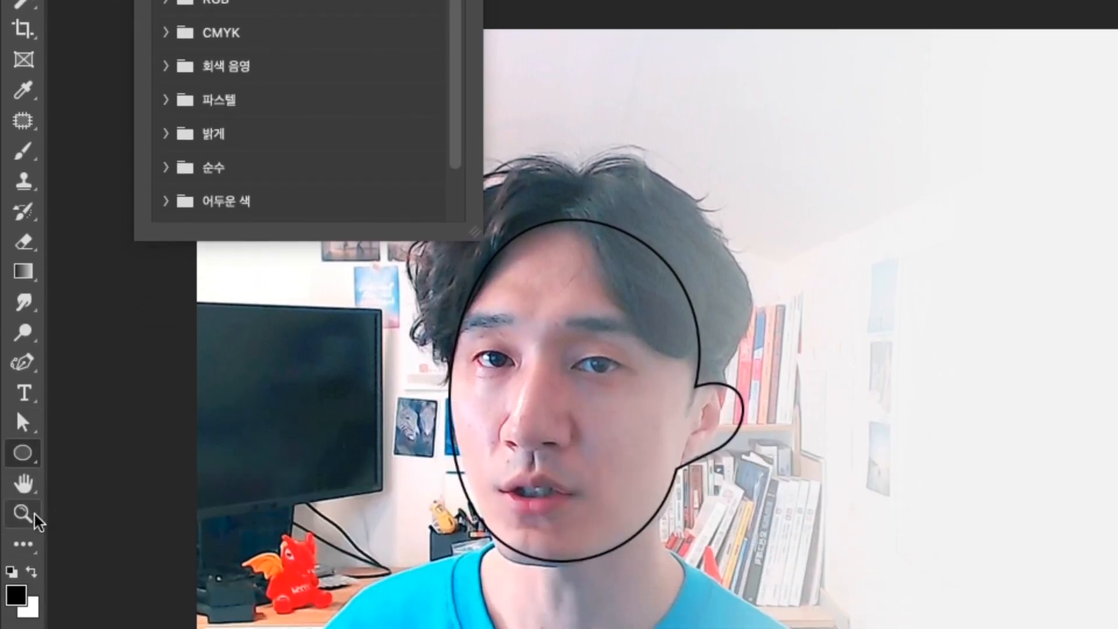
Draw a black circle about 34 px wide as the pupil over the photo's right-hand eye and centre it on the iris.
left_click(26, 554)
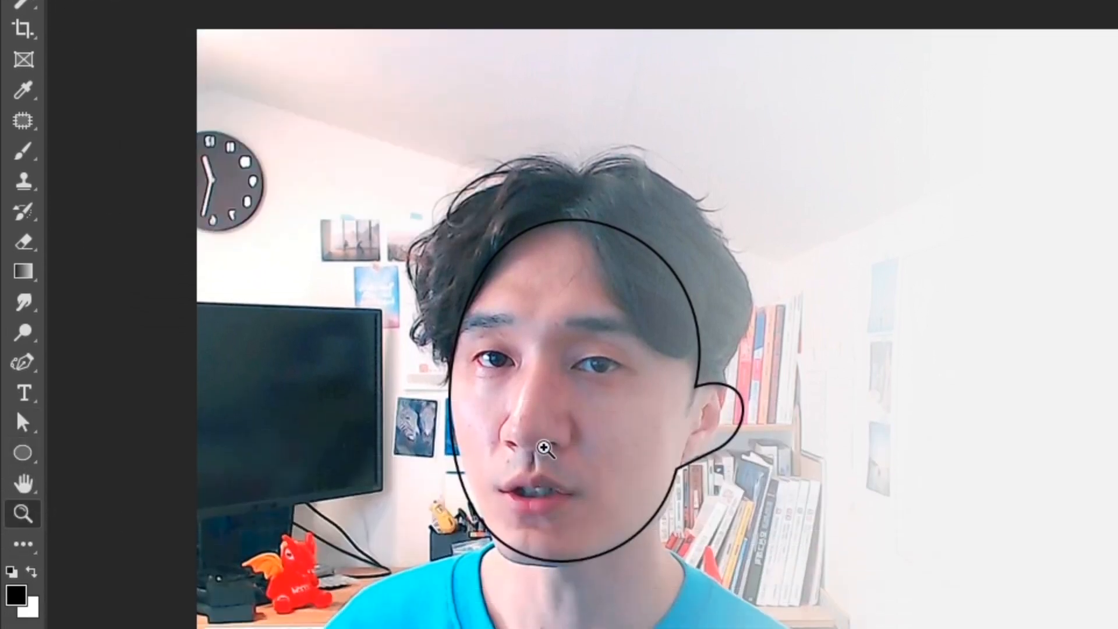
left_click(542, 452)
left_click_drag(596, 365, 705, 378)
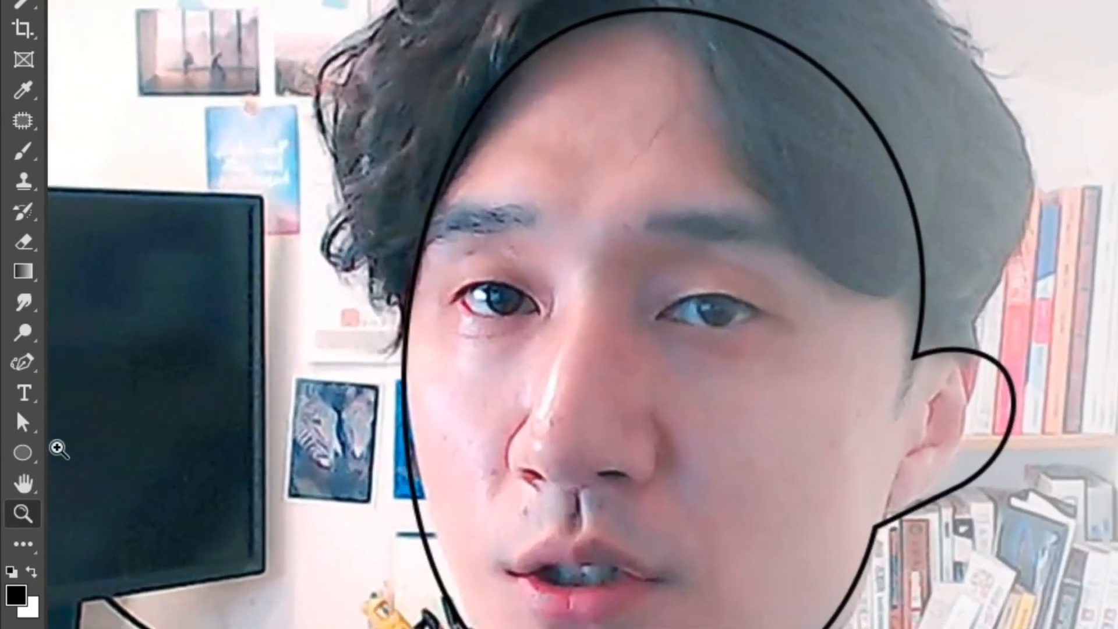
right_click(22, 453)
left_click(140, 494)
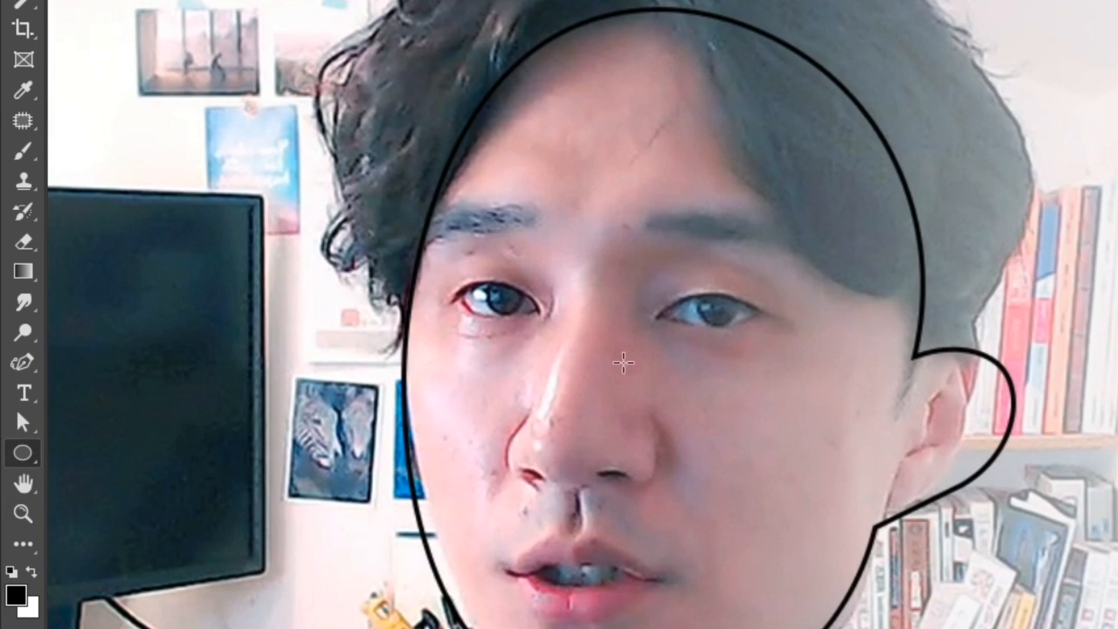
left_click_drag(696, 287, 752, 344)
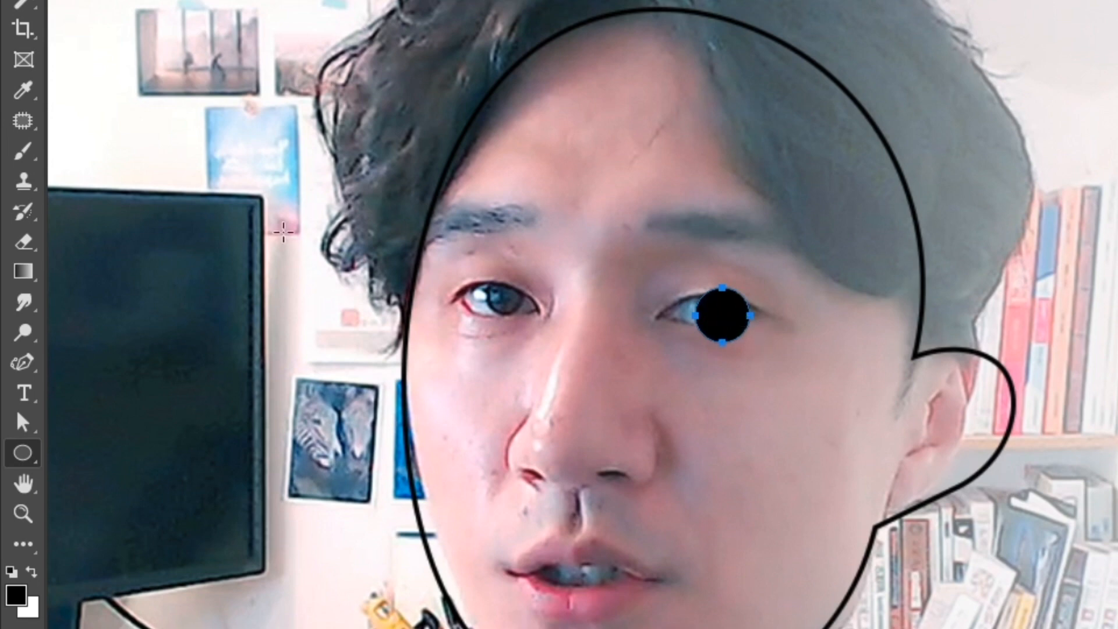
key("v")
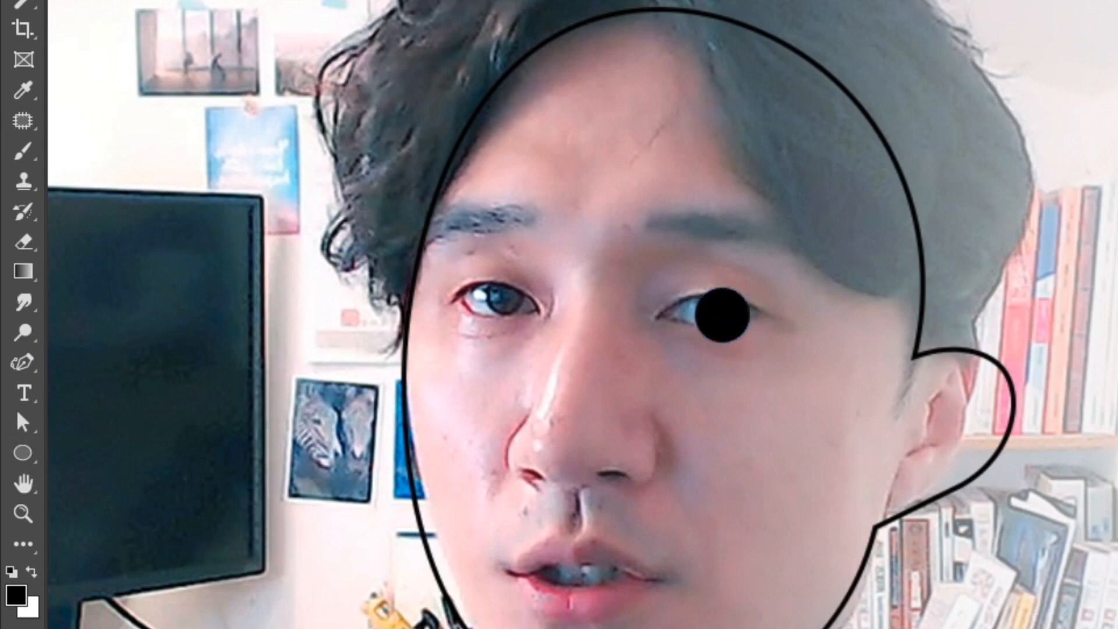
left_click_drag(721, 315, 708, 315)
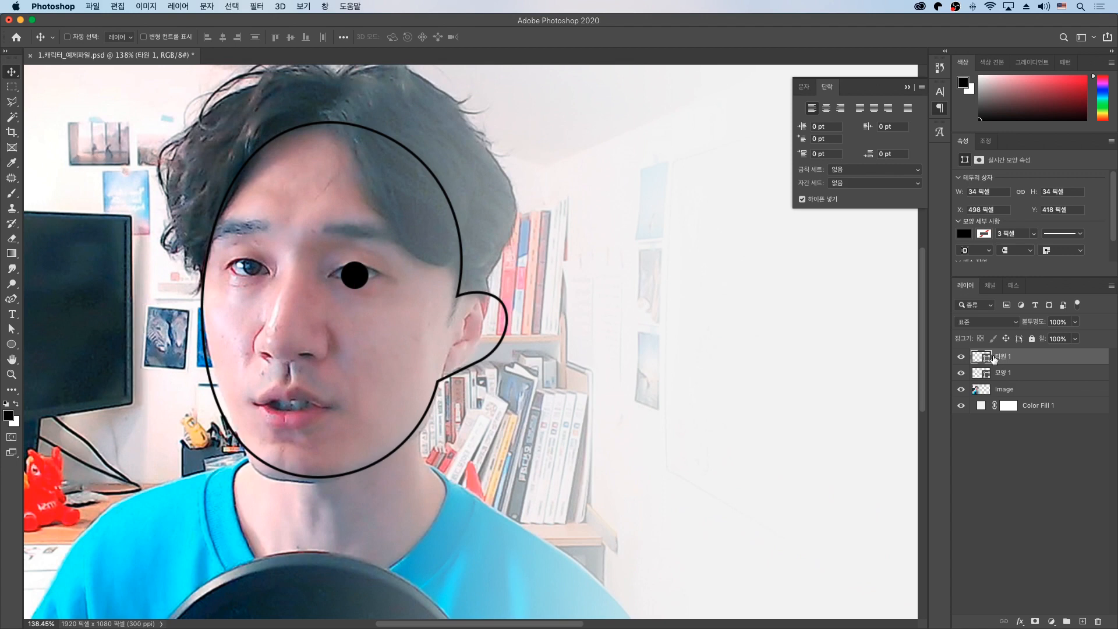
Rename the pupil circle's layer as Eye R.
double_click(1003, 356)
type("ㅌ")
type("ye R")
key("Return")
Identify the face outline's layer by toggling its visibility and rename it as Face.
left_click(1005, 373)
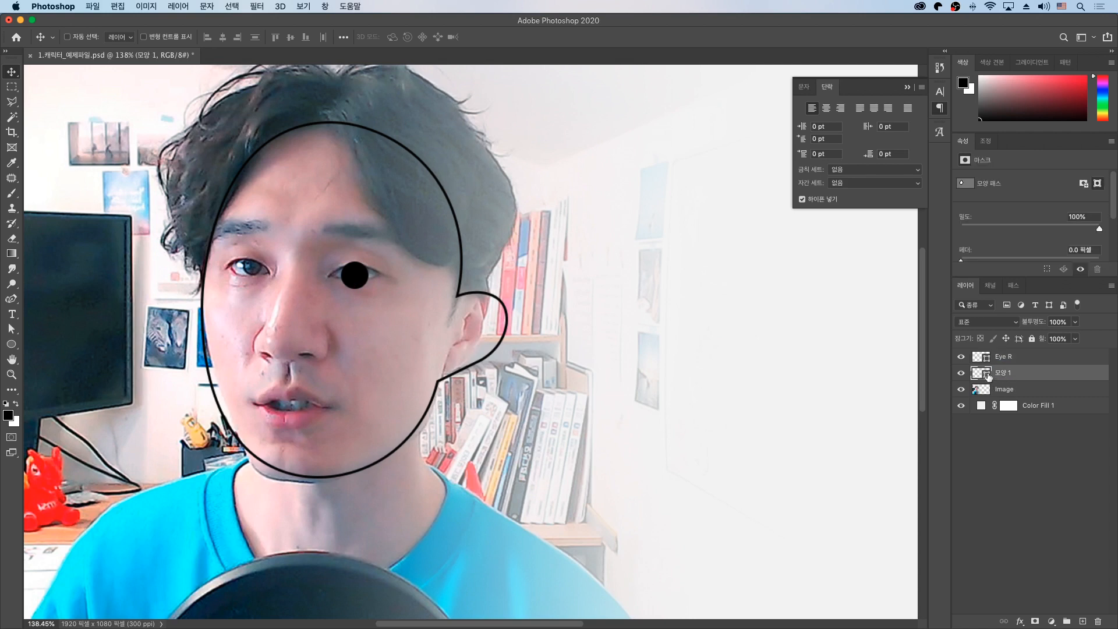
left_click(961, 374)
left_click(960, 373)
double_click(1003, 374)
type("Face")
key("Return")
left_click(1016, 357)
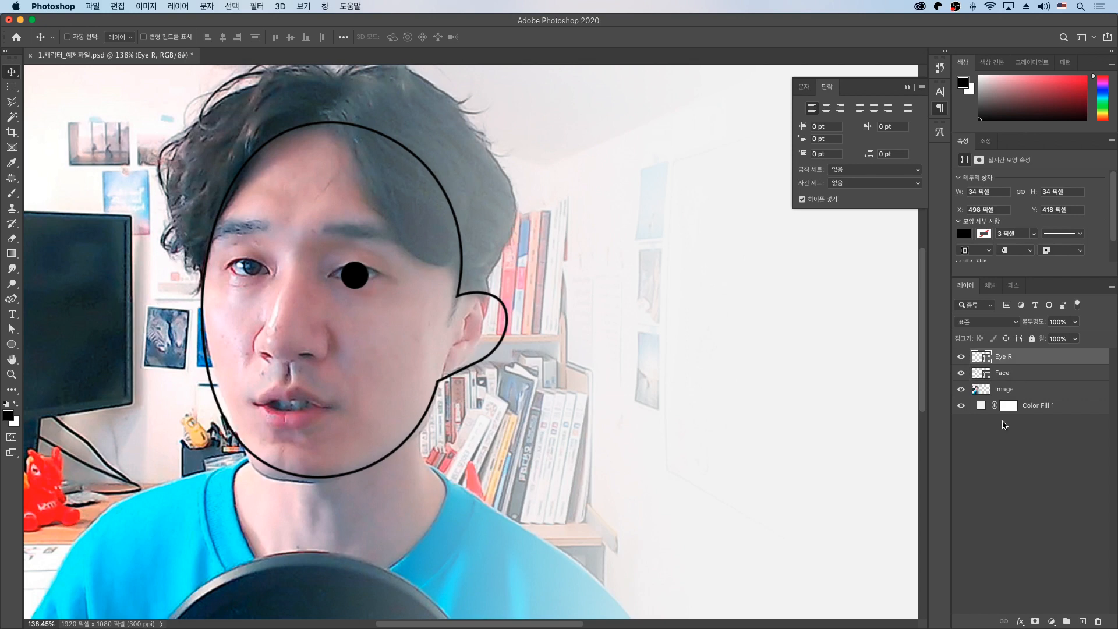
Draw an ellipse of about 119 × 91 px around the pupil, with no fill and a black 3 px stroke, on its own layer.
left_click(1051, 431)
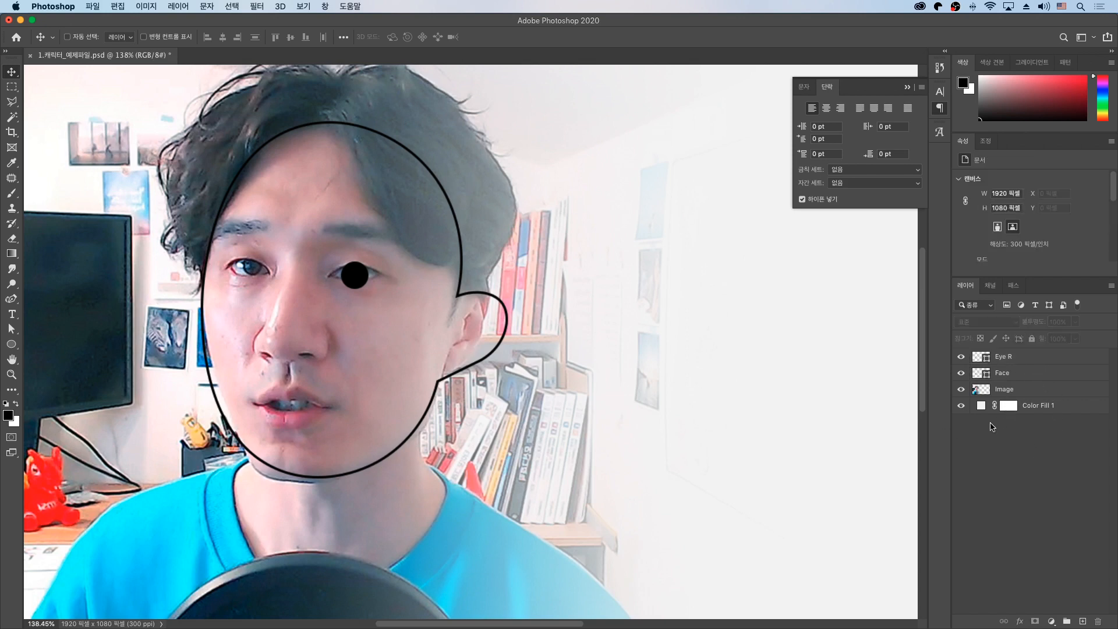
left_click(12, 345)
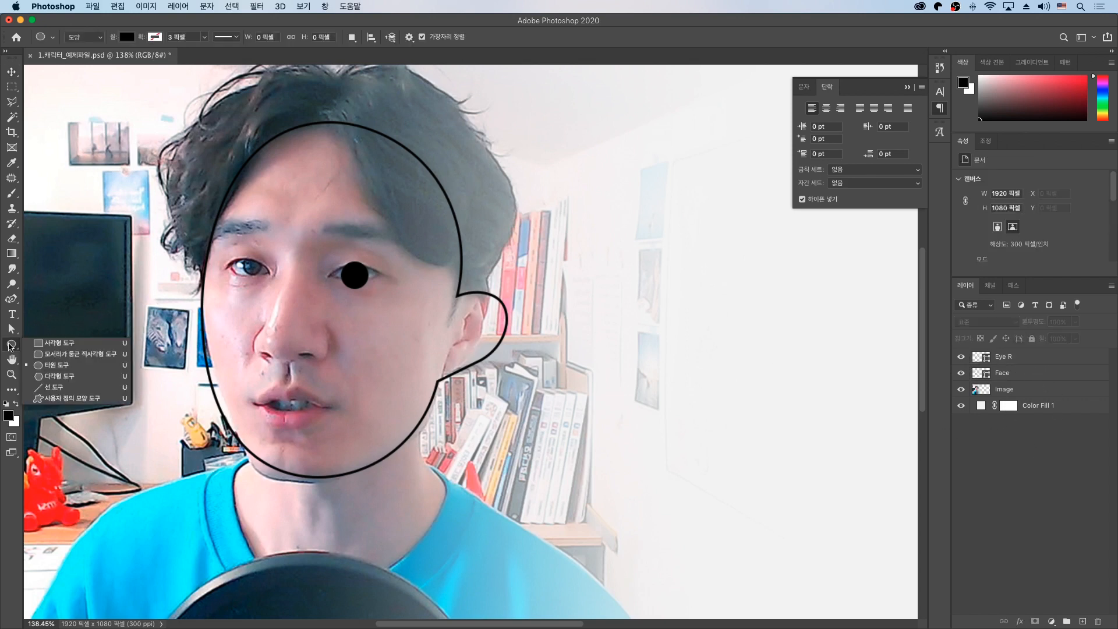
left_click(62, 366)
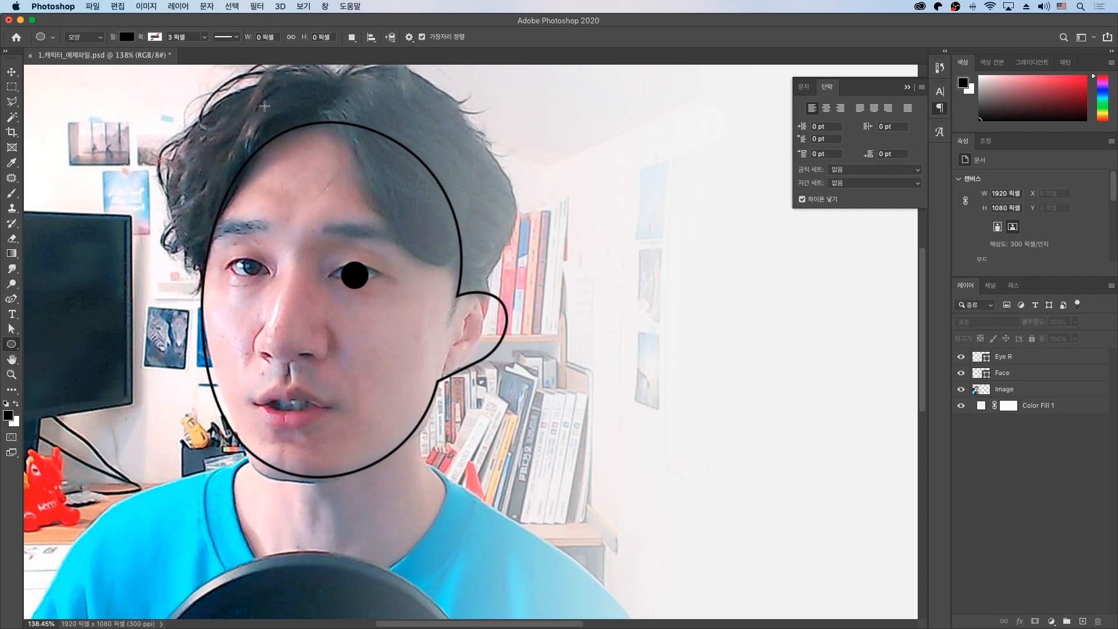
left_click(129, 41)
left_click(52, 59)
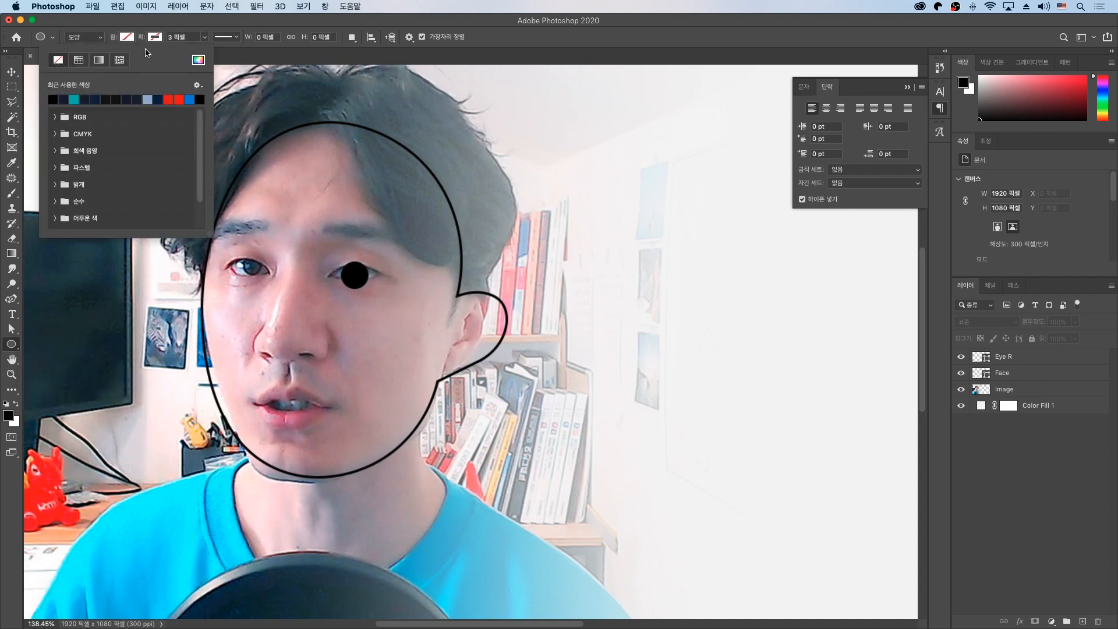
left_click(82, 99)
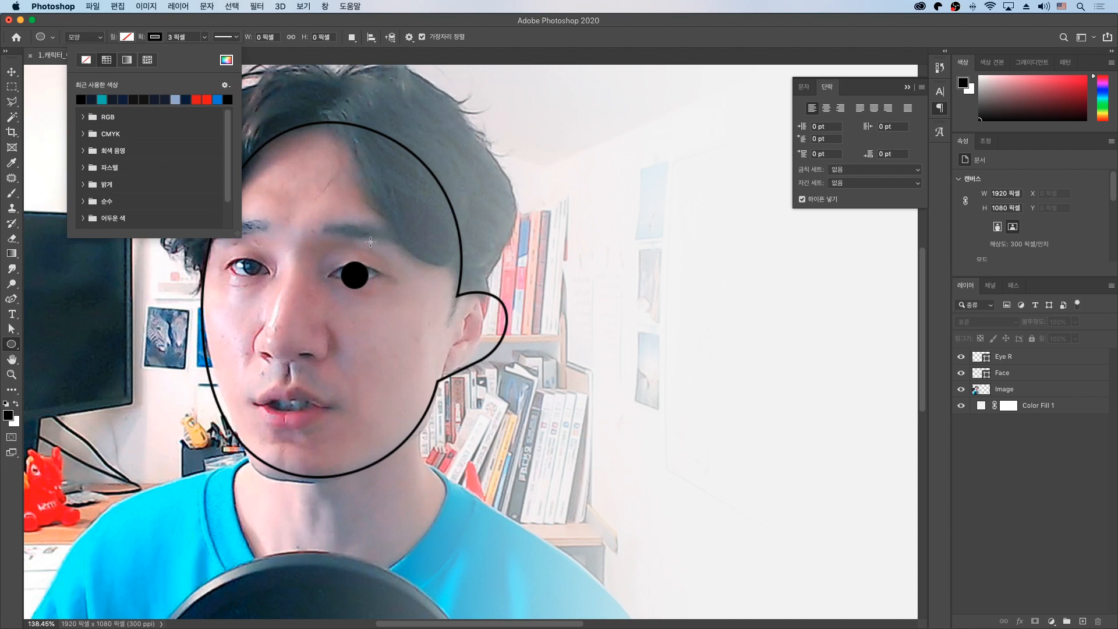
left_click_drag(315, 239, 411, 313)
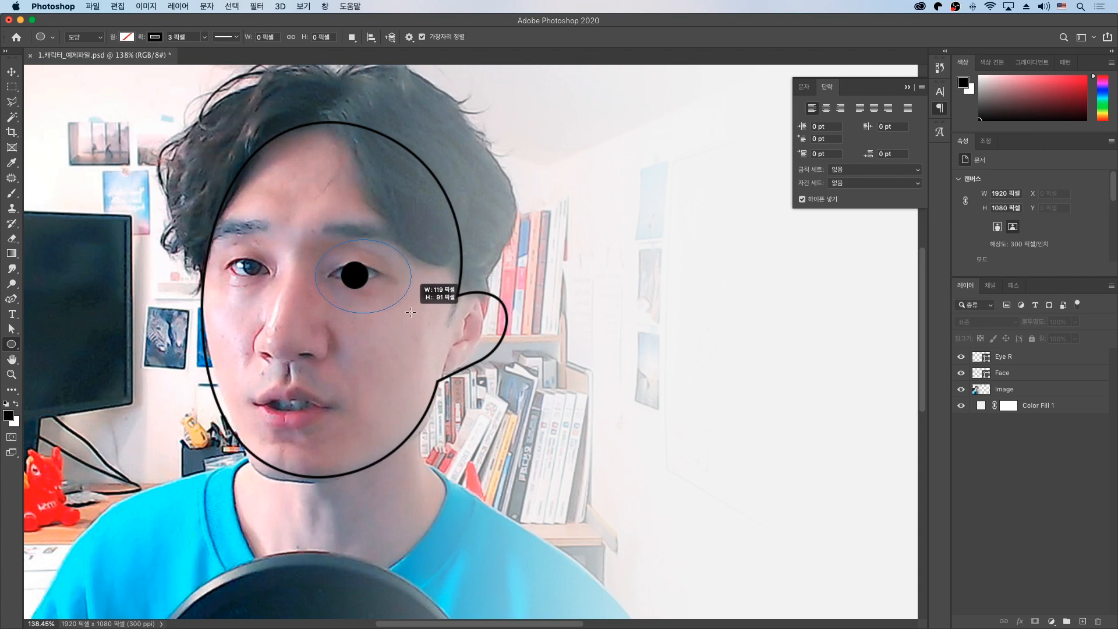
left_click_drag(410, 312, 410, 312)
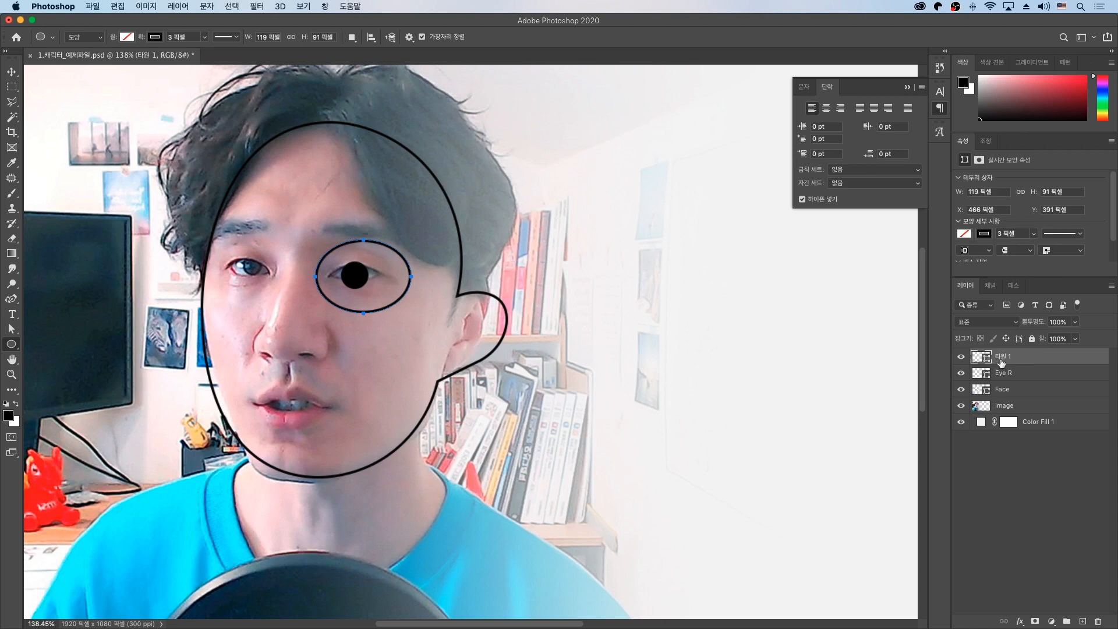
Move the eye outline's ellipse layer directly below the Eye R layer.
left_click(961, 357)
left_click(961, 357)
left_click_drag(1020, 361, 1034, 378)
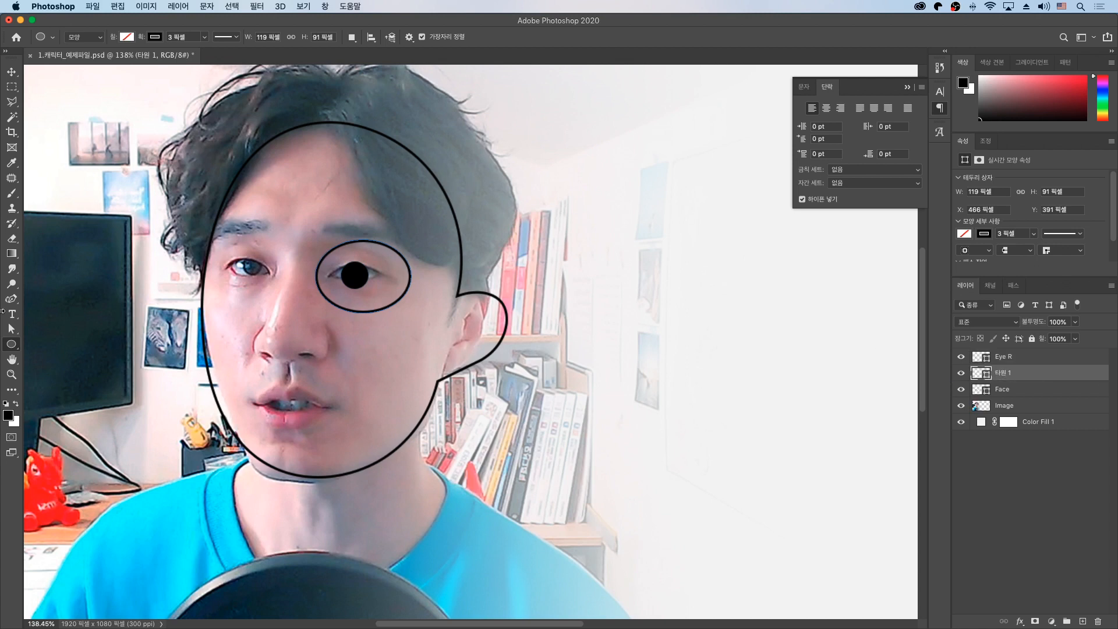
Fill the eye outline's ellipse with white from the grayscale swatches.
left_click(127, 37)
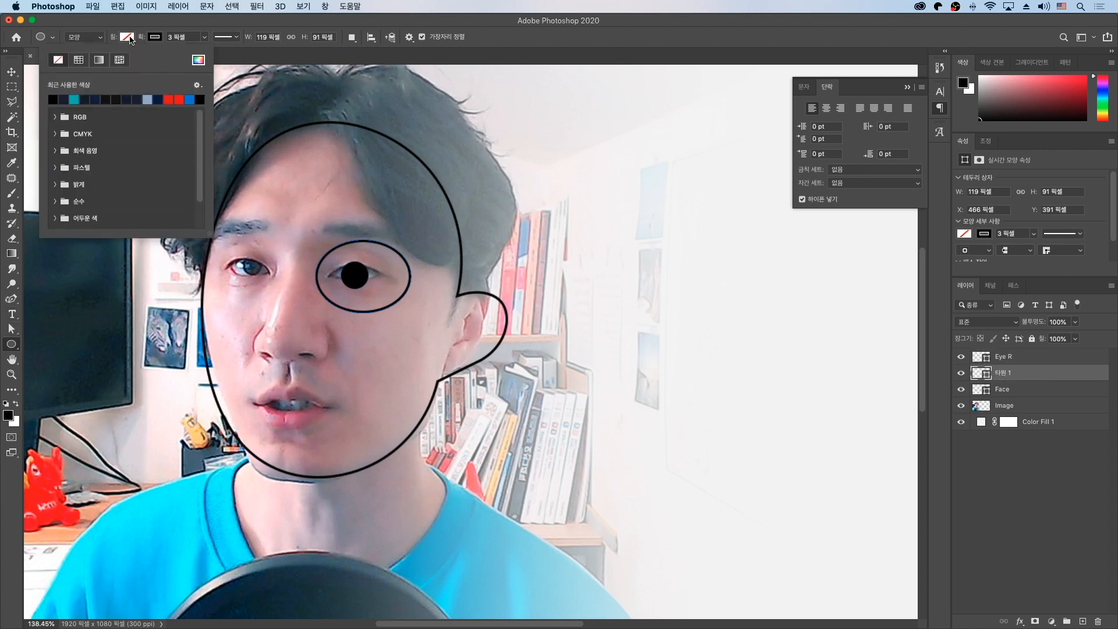
left_click(62, 152)
left_click(65, 164)
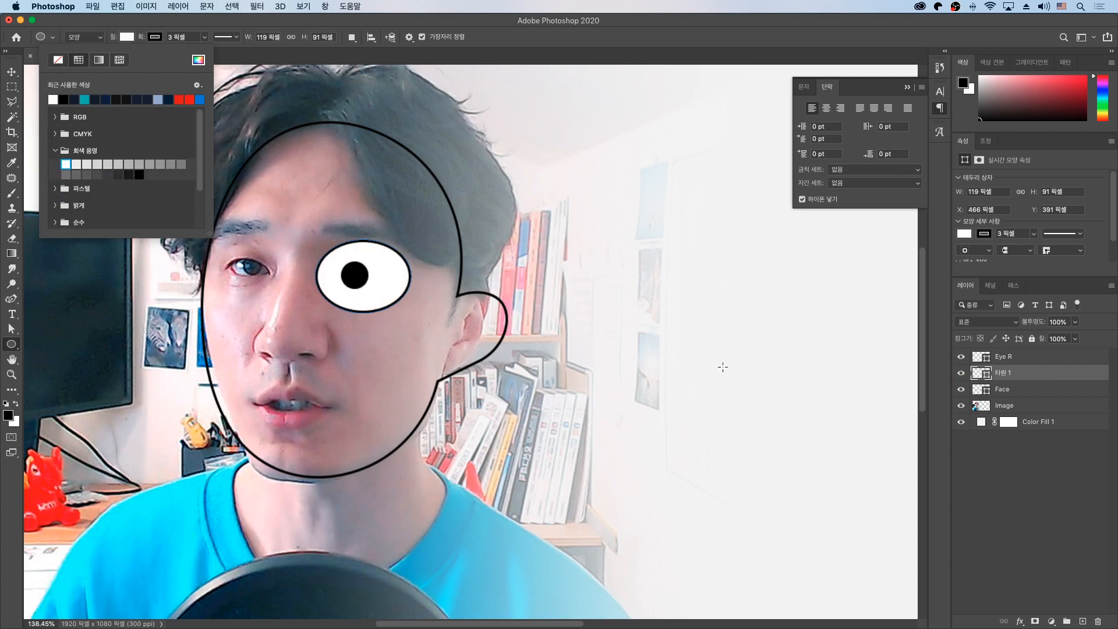
left_click(1000, 445)
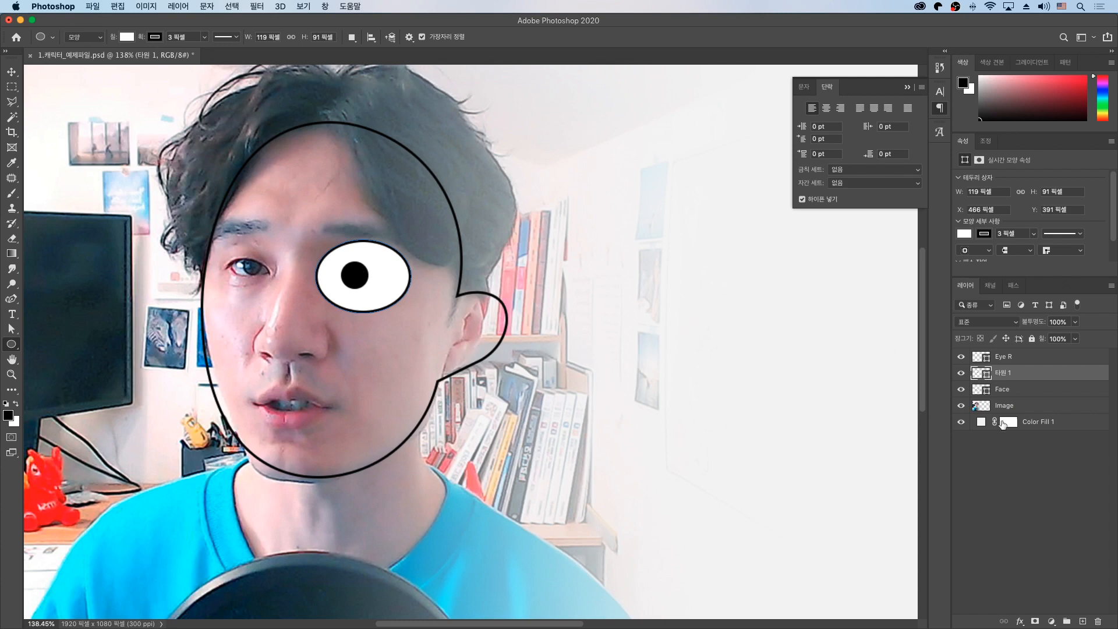
Draw a closed, unfilled eyelid shape about 144 × 66 px over the eye's upper edge with the Curvature Pen tool.
left_click(1016, 455)
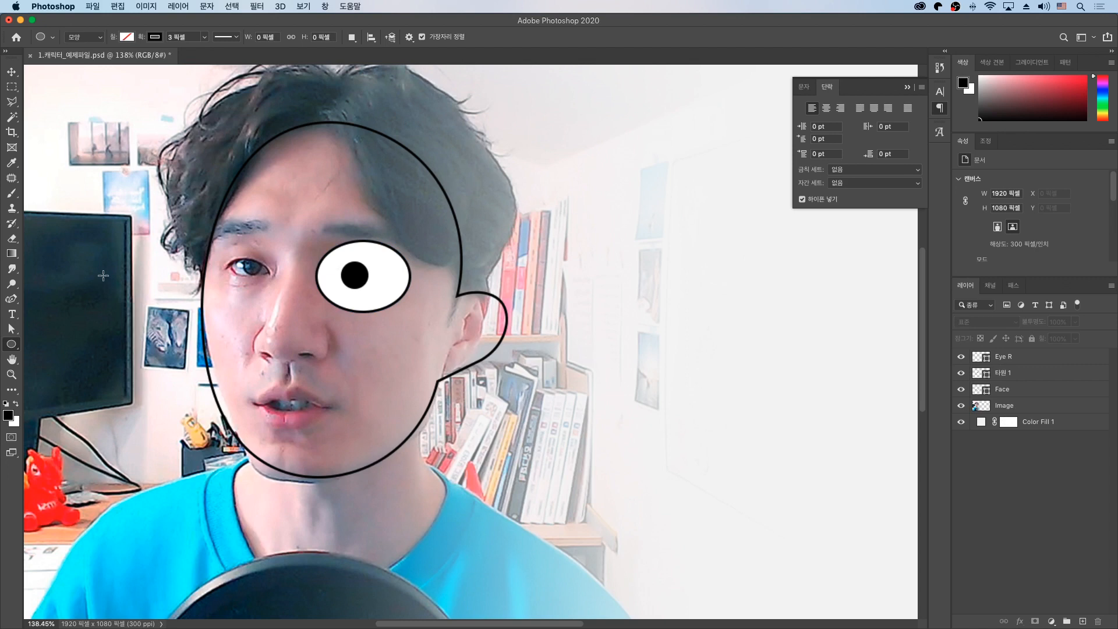
left_click_drag(11, 298, 56, 320)
left_click(307, 264)
left_click(365, 252)
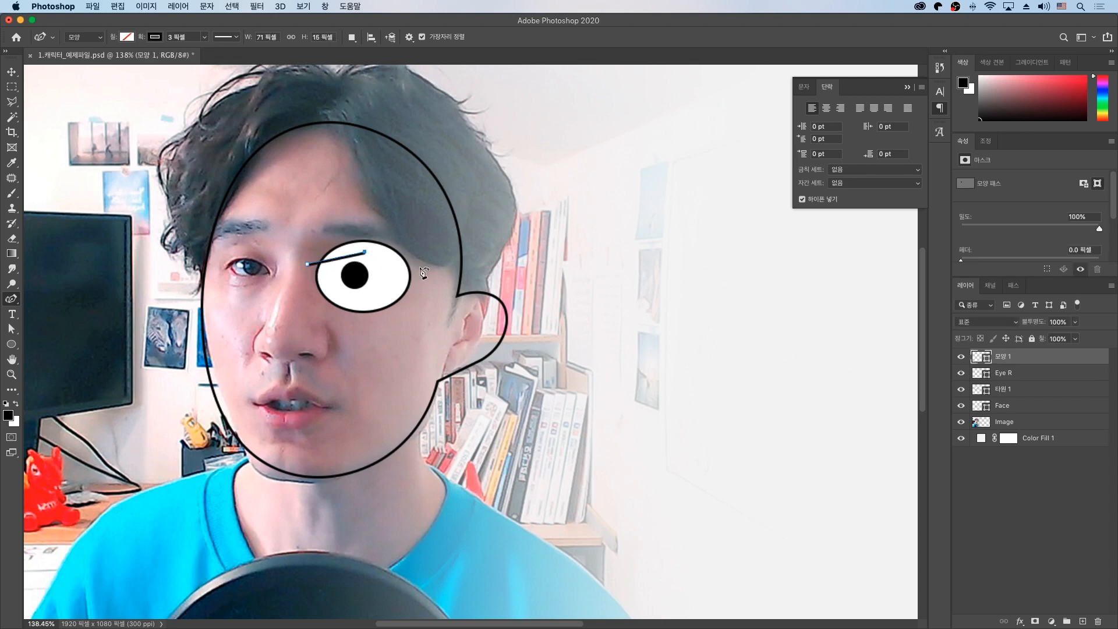
left_click(420, 268)
left_click(402, 227)
left_click(327, 227)
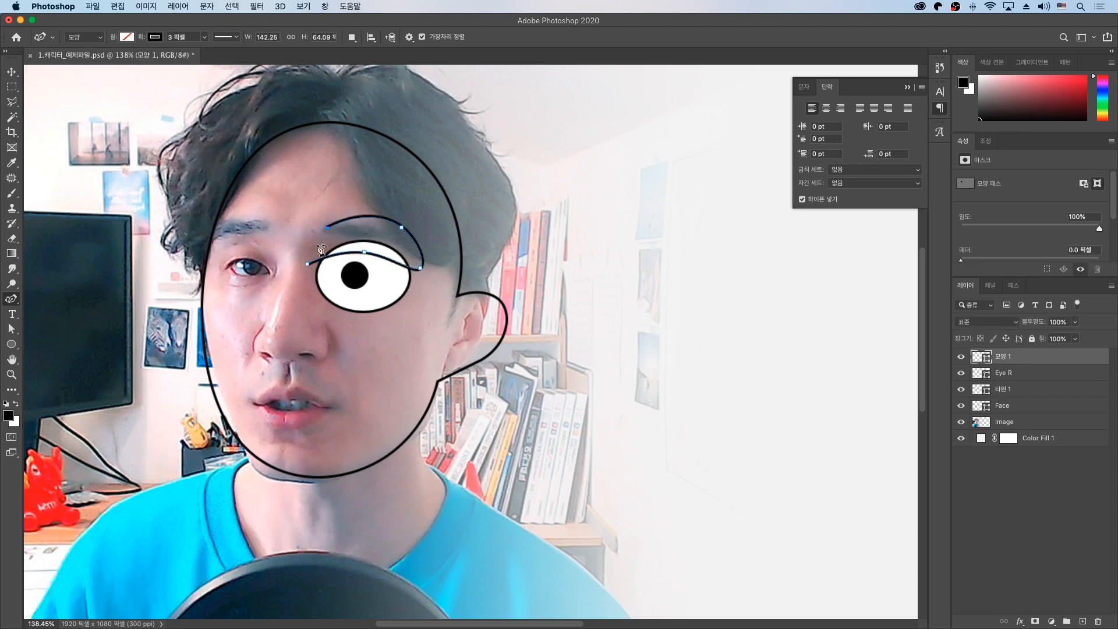
left_click(306, 264)
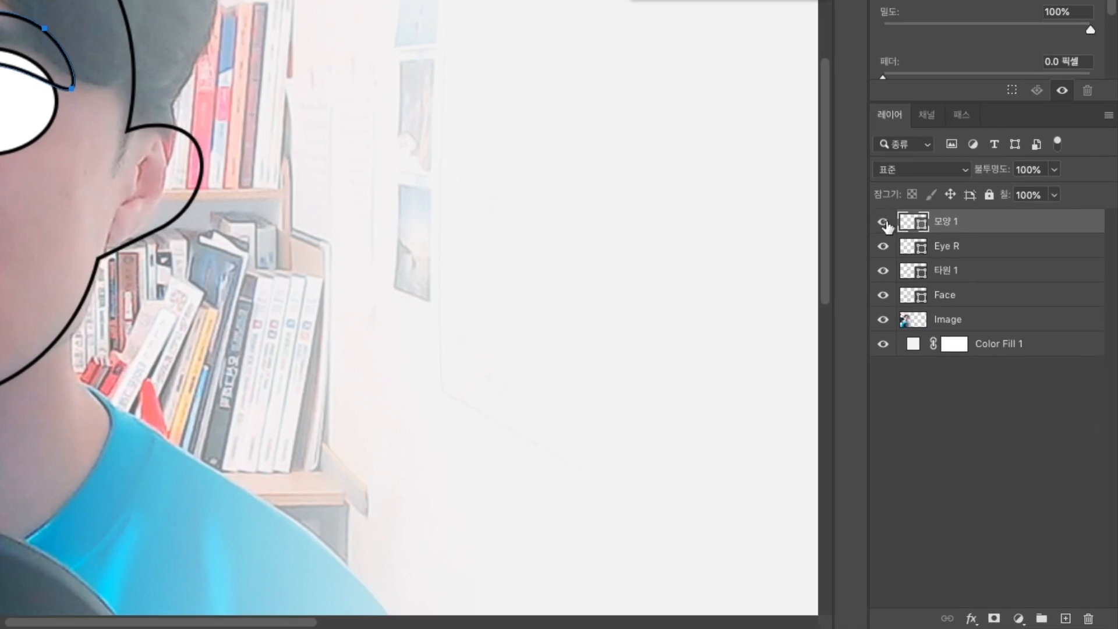
Move the eyelid shape's layer between the Eye R layer and the white ellipse layer.
left_click(884, 223)
left_click(885, 223)
left_click(948, 238)
left_click_drag(977, 229, 973, 259)
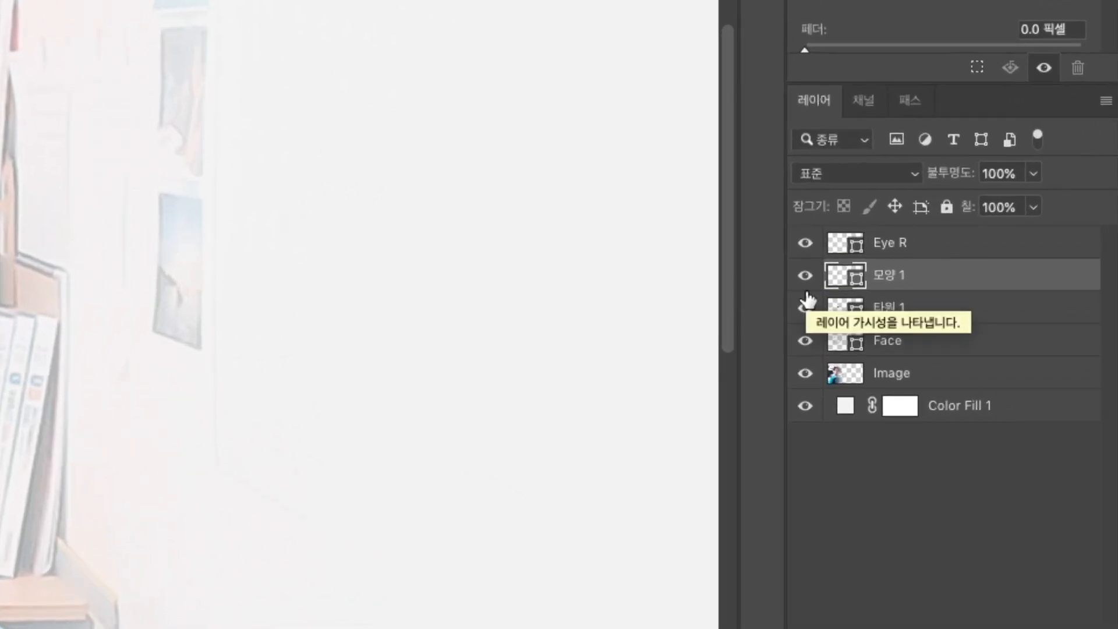
Clip the eyelid shape's layer to the white ellipse layer below it with a clipping mask.
left_click(900, 304)
left_click(897, 285)
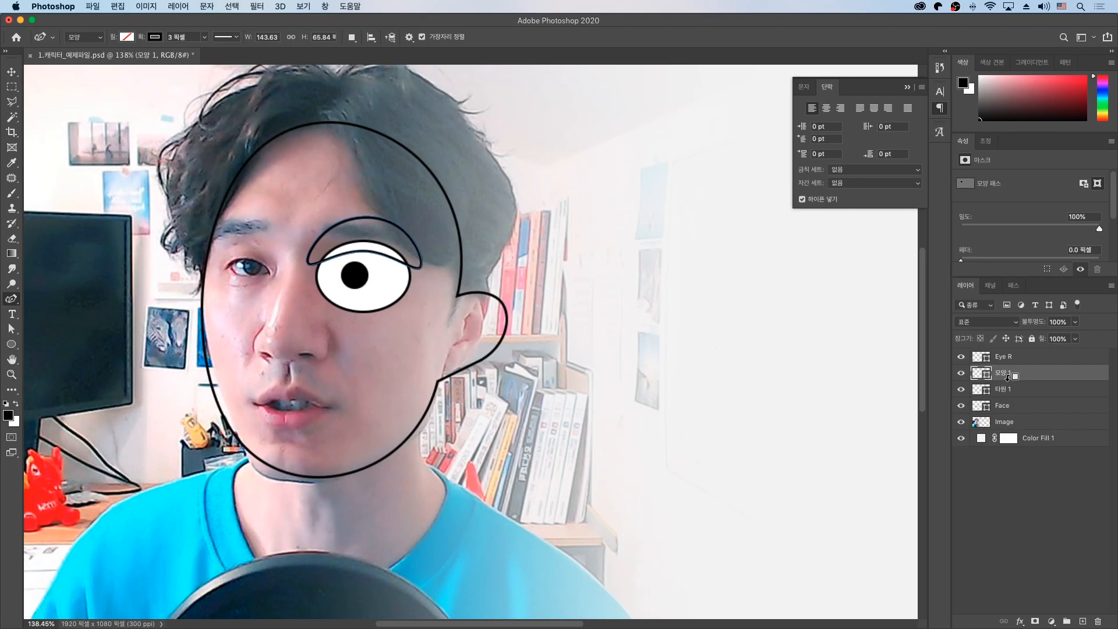
left_click(1008, 376, "alt")
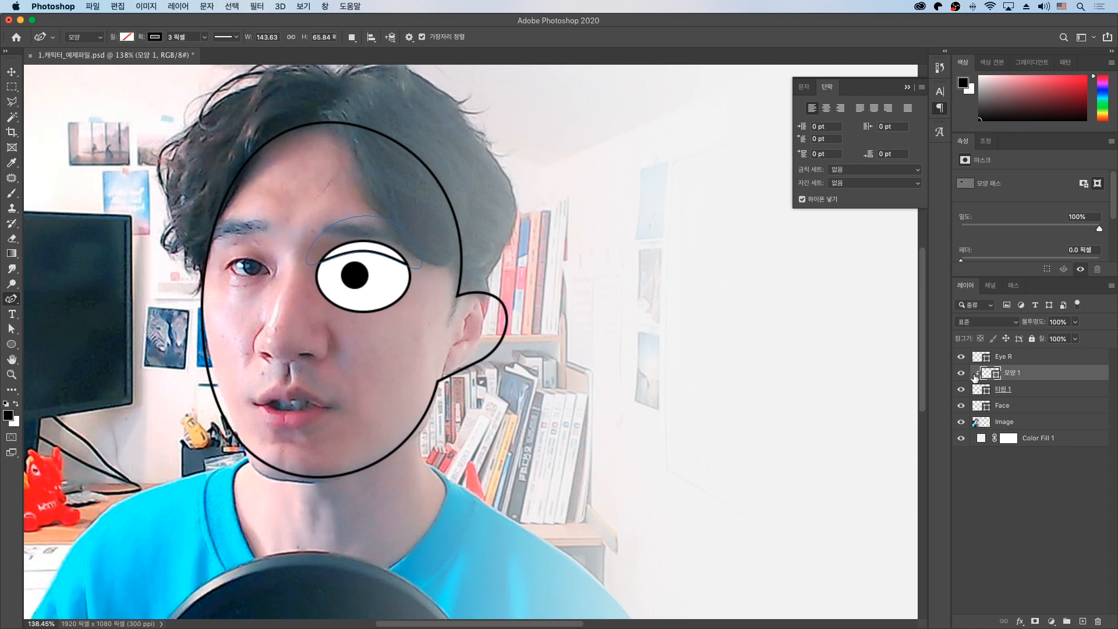
left_click(999, 388)
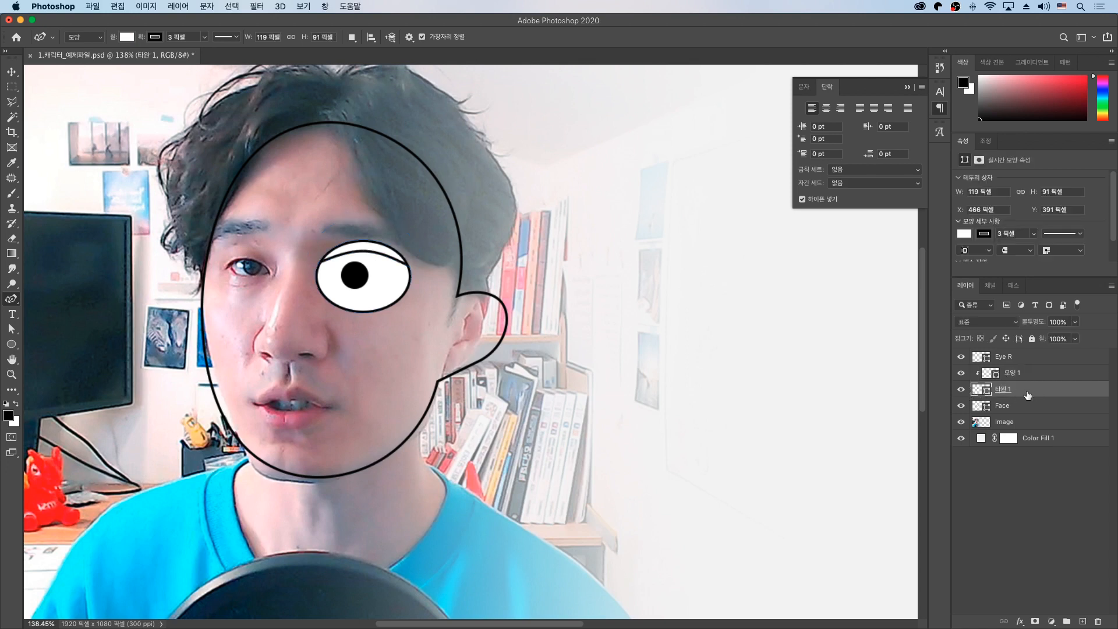
left_click(1026, 374)
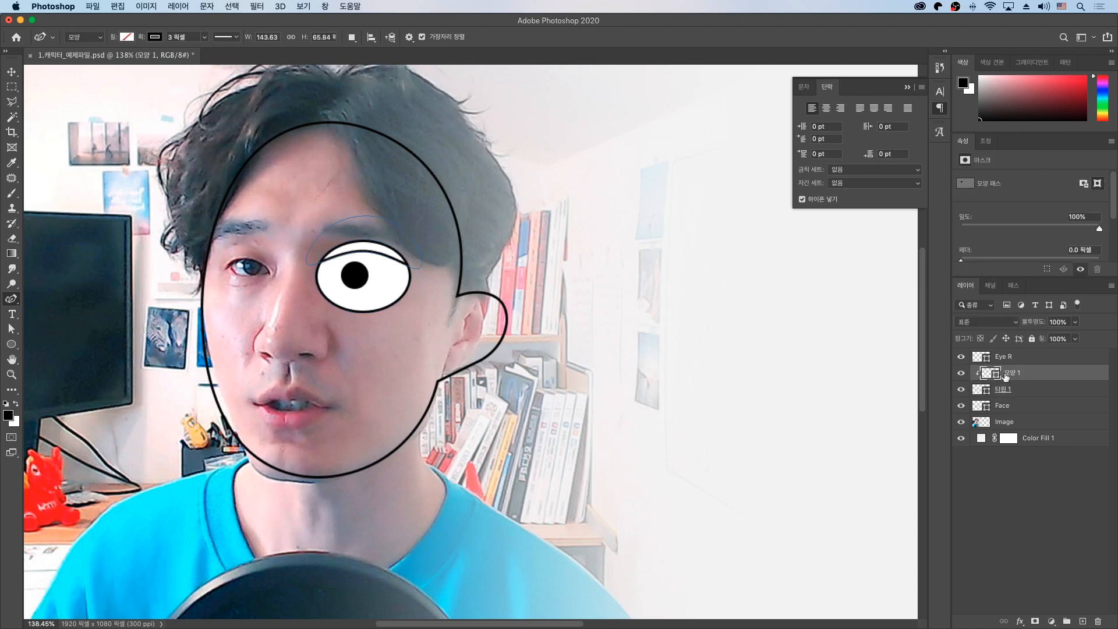
Reshape the lower curve of the right-hand eye's eyelid by nudging its middle anchor point slightly up with the Direct Selection tool.
left_click(17, 73)
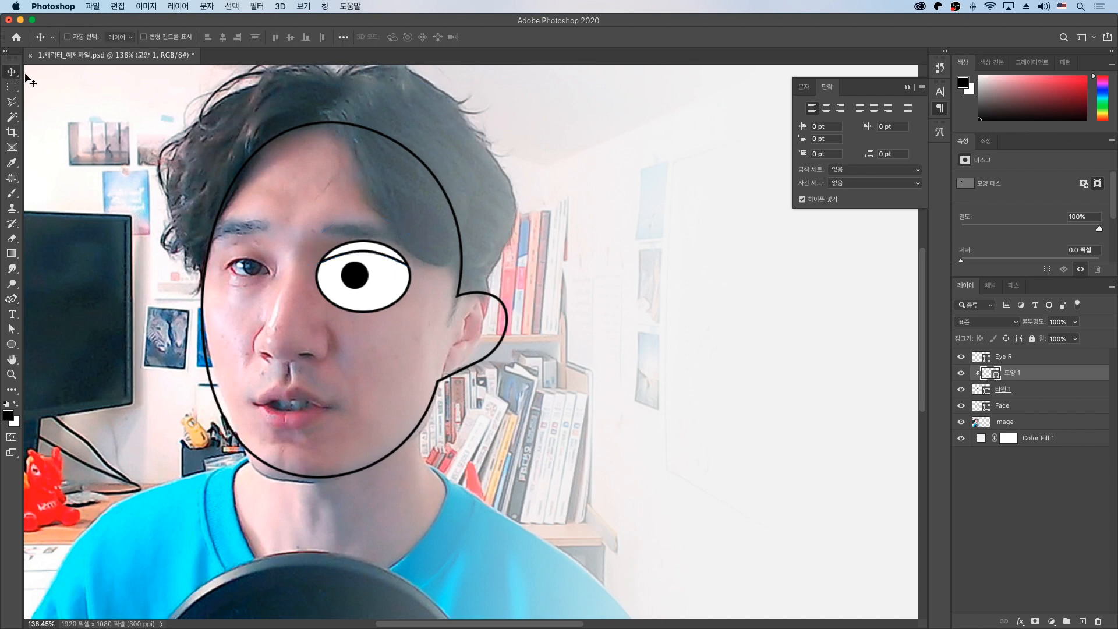
mouse_move(434, 278)
left_mouse_down()
mouse_move(438, 291)
mouse_move(415, 276)
mouse_move(435, 278)
mouse_move(425, 285)
left_mouse_up()
left_click(11, 329)
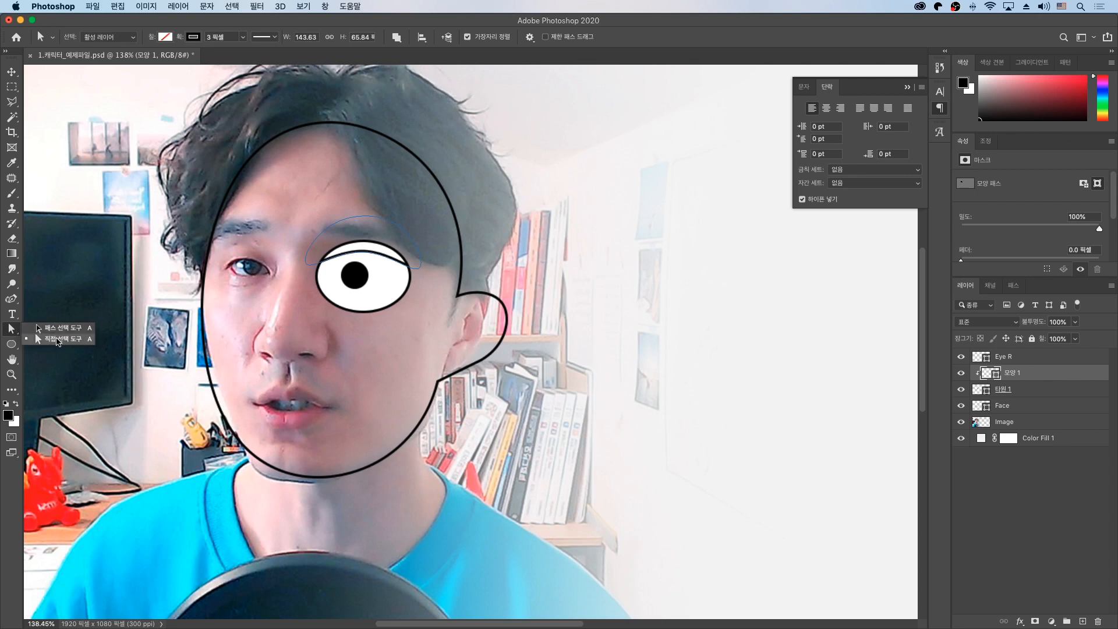
left_click(58, 342)
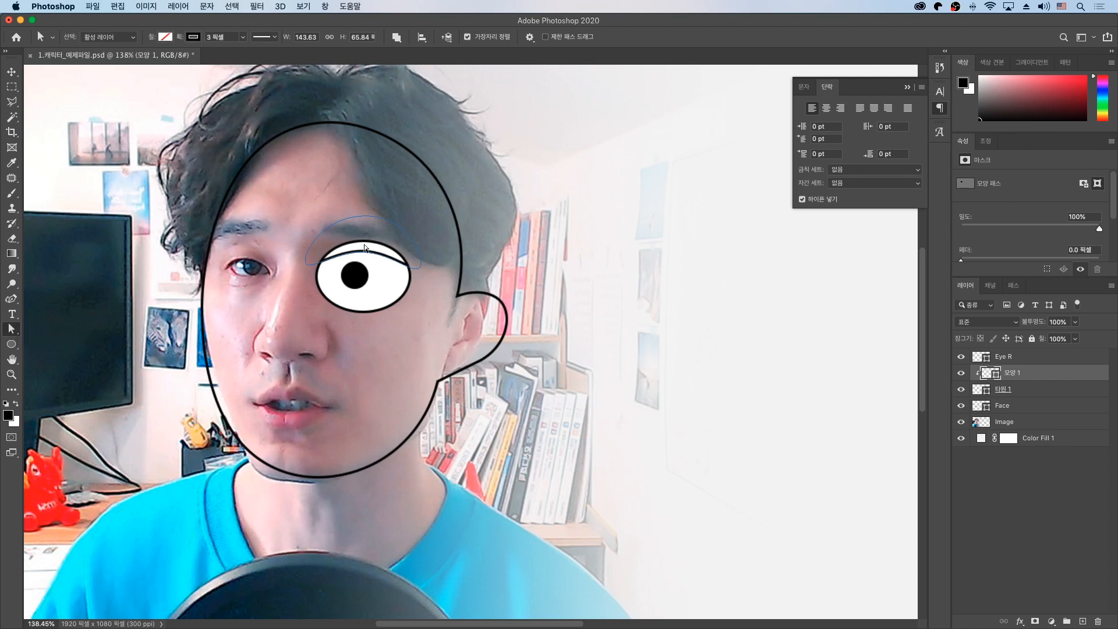
left_click_drag(347, 239, 378, 268)
key("Down")
key("Down")
key("Down")
key("Down")
key("Down")
key("Down")
key("Down")
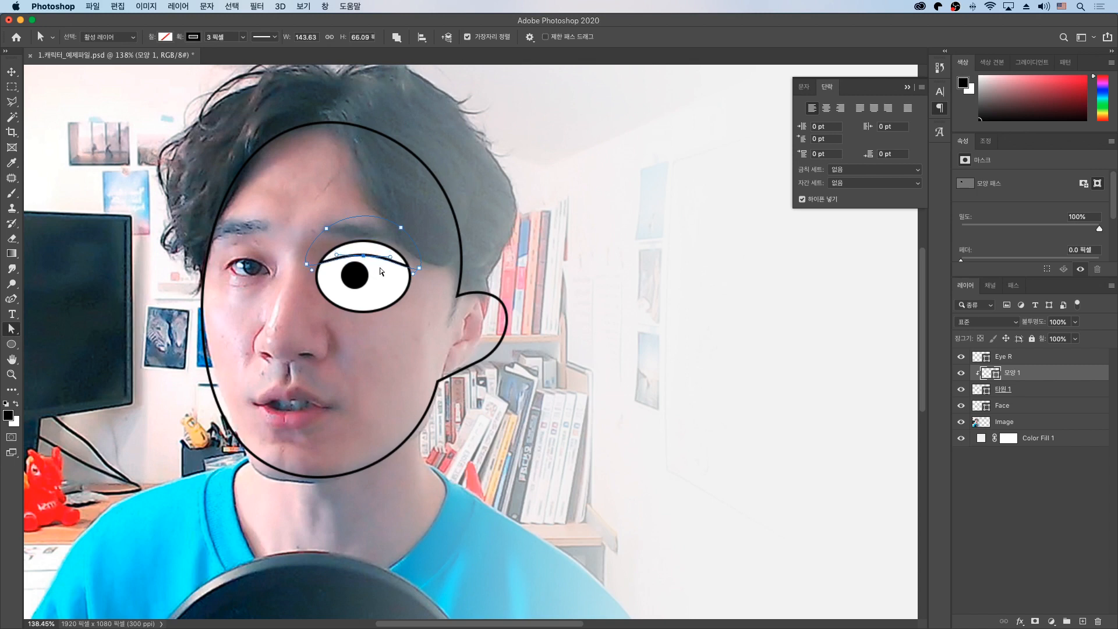
key("Up")
key("Up")
key("Up")
key("Up")
key("Left")
key("Left")
key("Left")
key("Left")
key("Left")
key("Up")
left_click_drag(329, 253, 367, 255)
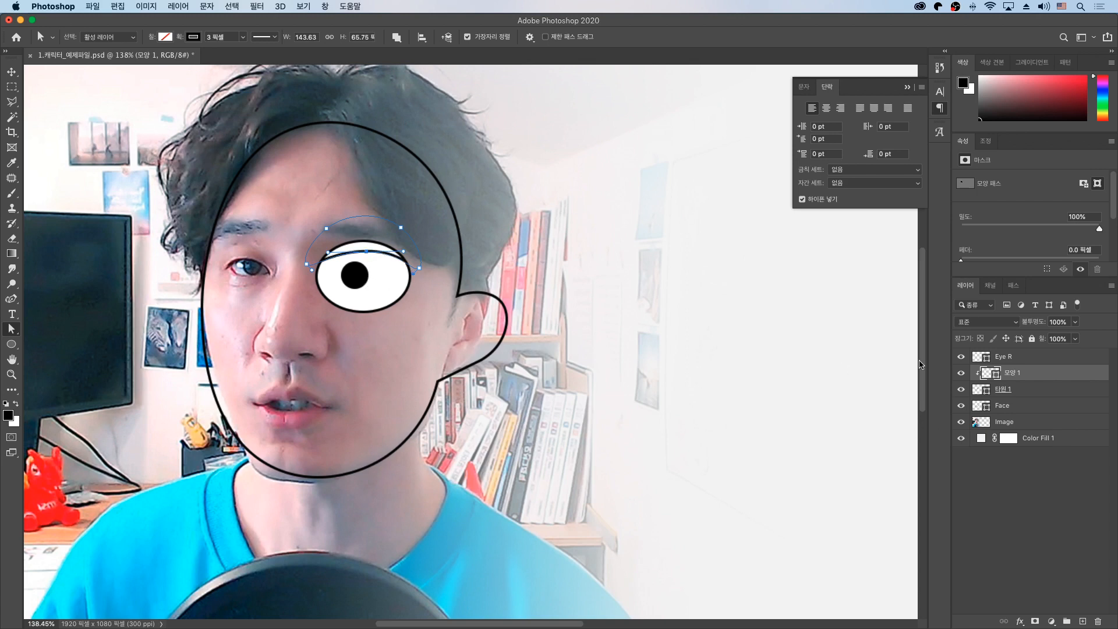
Shift the pupil on the Eye R layer toward the outer side of the eye, to about X 520 px and Y 420 px.
left_click(987, 372)
left_click(982, 357)
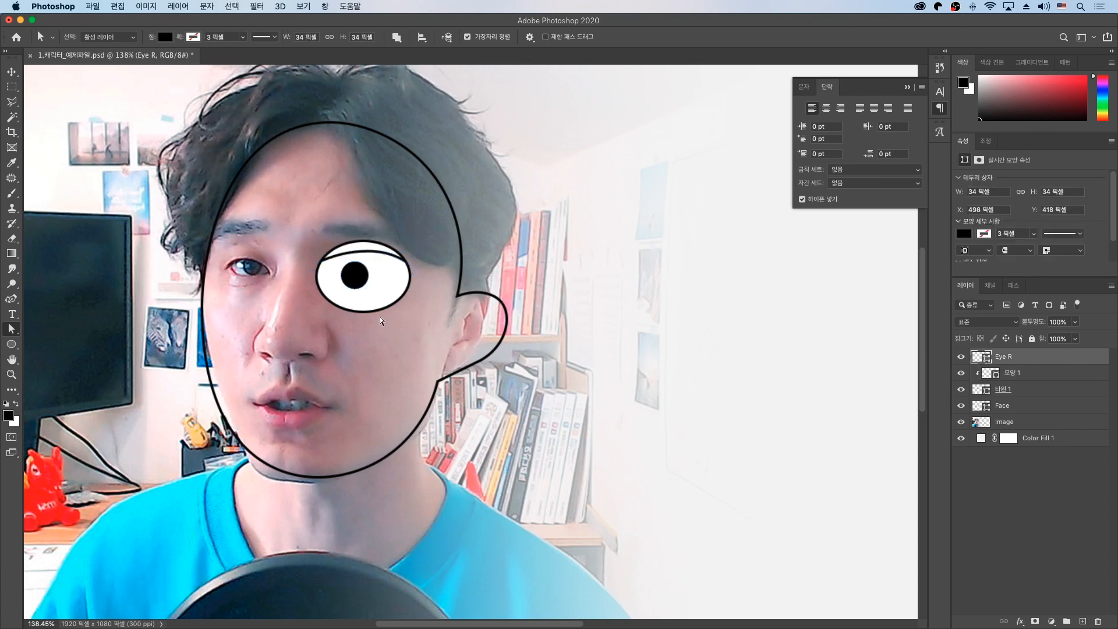
left_click(9, 73)
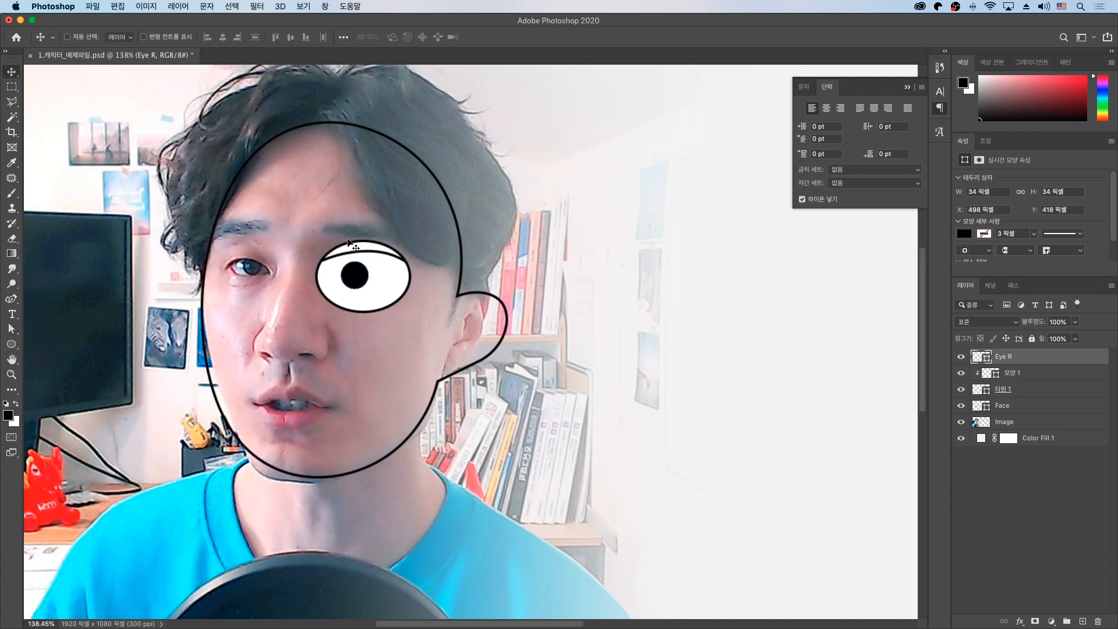
left_click_drag(366, 278, 379, 280)
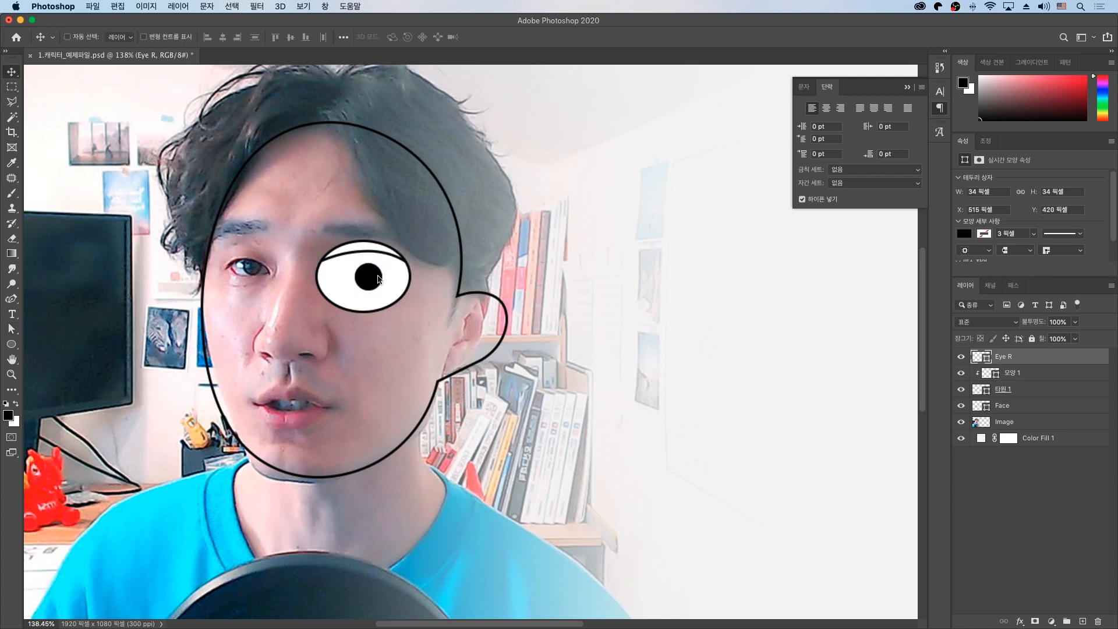
key("Right")
key("Up")
key("Up")
key("Up")
key("Right")
key("Right")
key("Right")
key("Right")
key("Left")
key("Left")
key("Left")
key("Right")
key("Right")
key("Right")
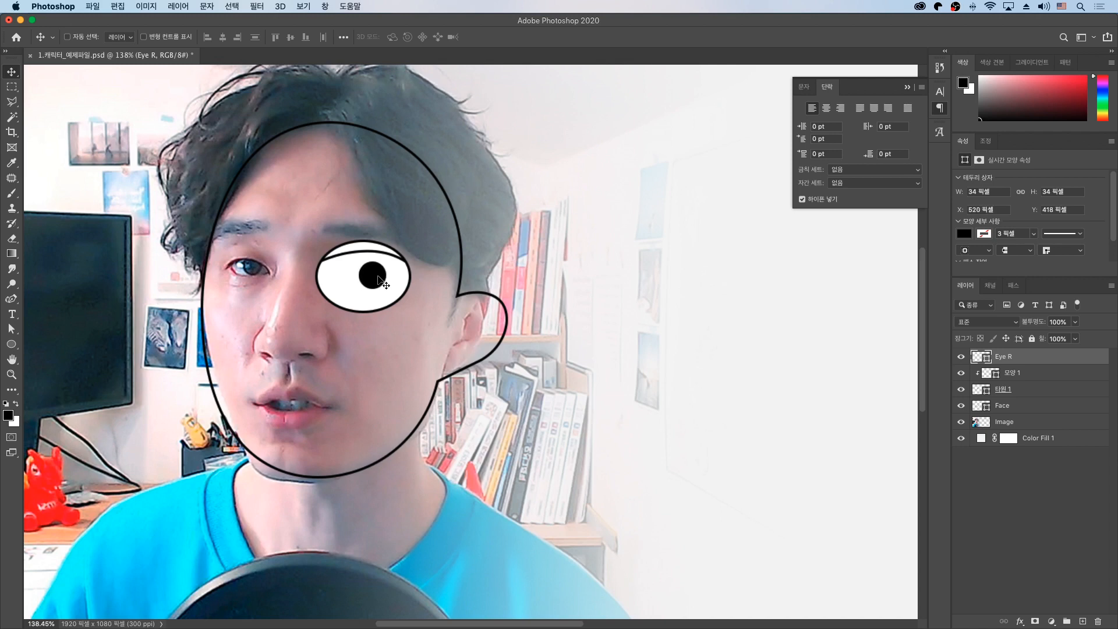
key("Left")
key("Left")
key("Left")
key("Right")
key("Right")
key("Right")
key("Right")
key("Right")
key("Down")
key("Down")
key("Right")
Duplicate the pupil, eyelid and white ellipse layers together over the man's other eye and scale the copy to about 92%.
left_click(1031, 389, "shift")
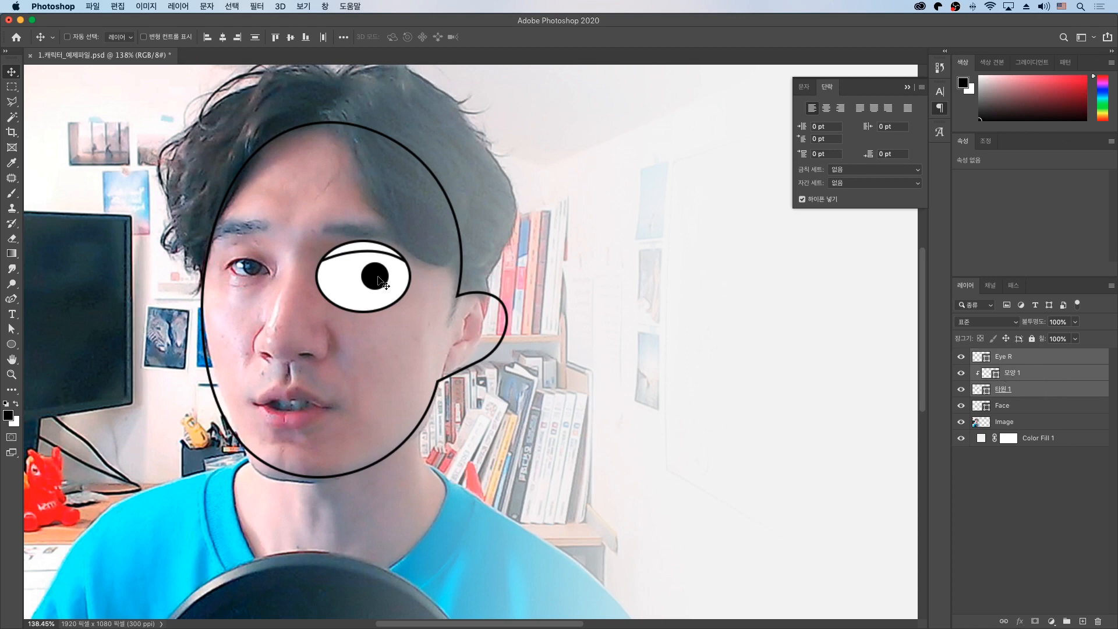
left_click_drag(378, 278, 255, 284)
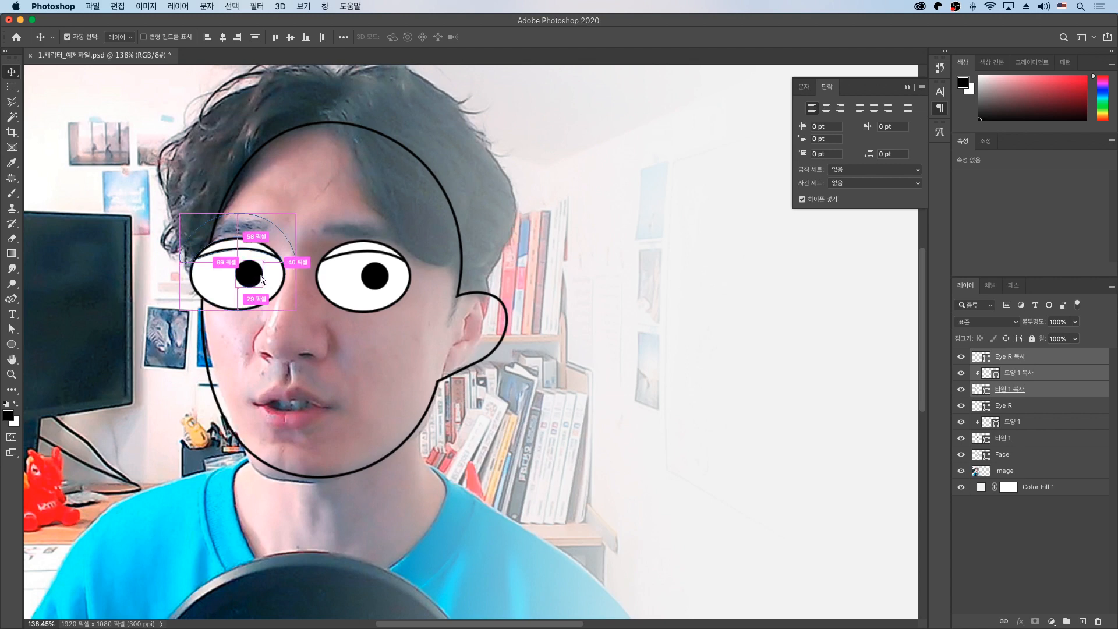
key("super+t")
mouse_move(179, 213)
left_mouse_down()
mouse_move(165, 199)
mouse_move(197, 228)
mouse_move(185, 219)
left_mouse_up()
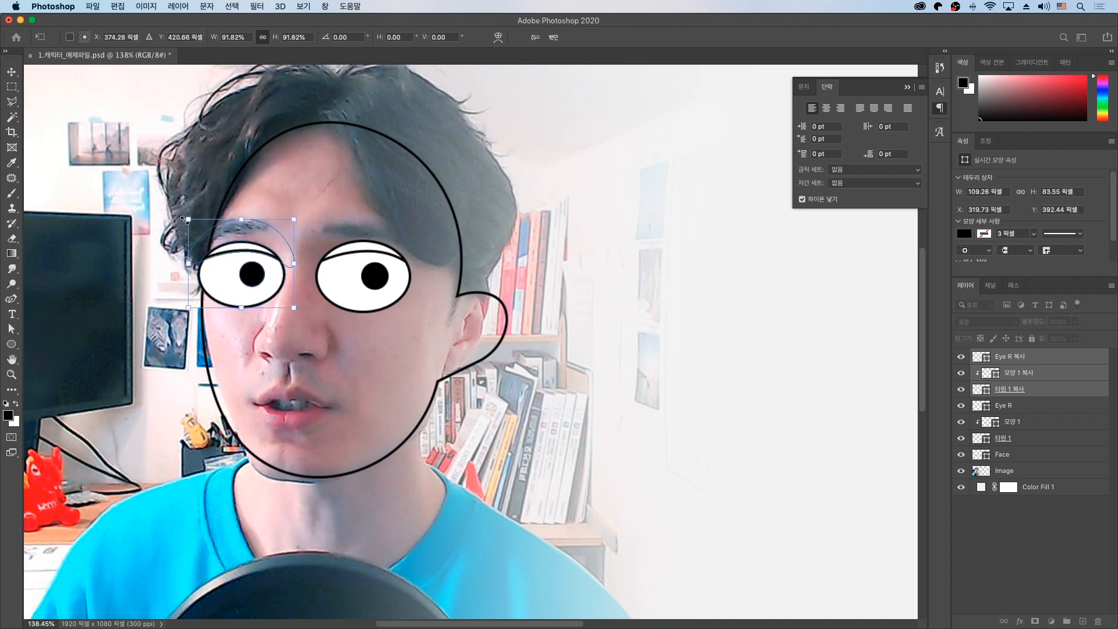
key("Return")
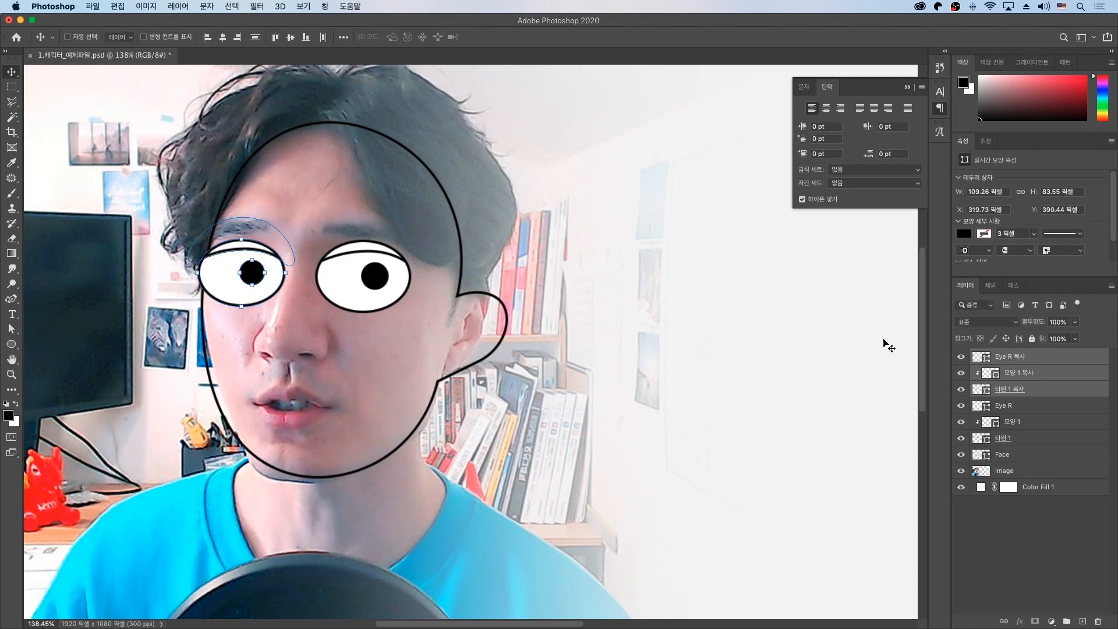
Move the copied pupil slightly up and toward the nose, and adjust the anchor points at both ends of the copied eyelid.
left_click(1003, 356)
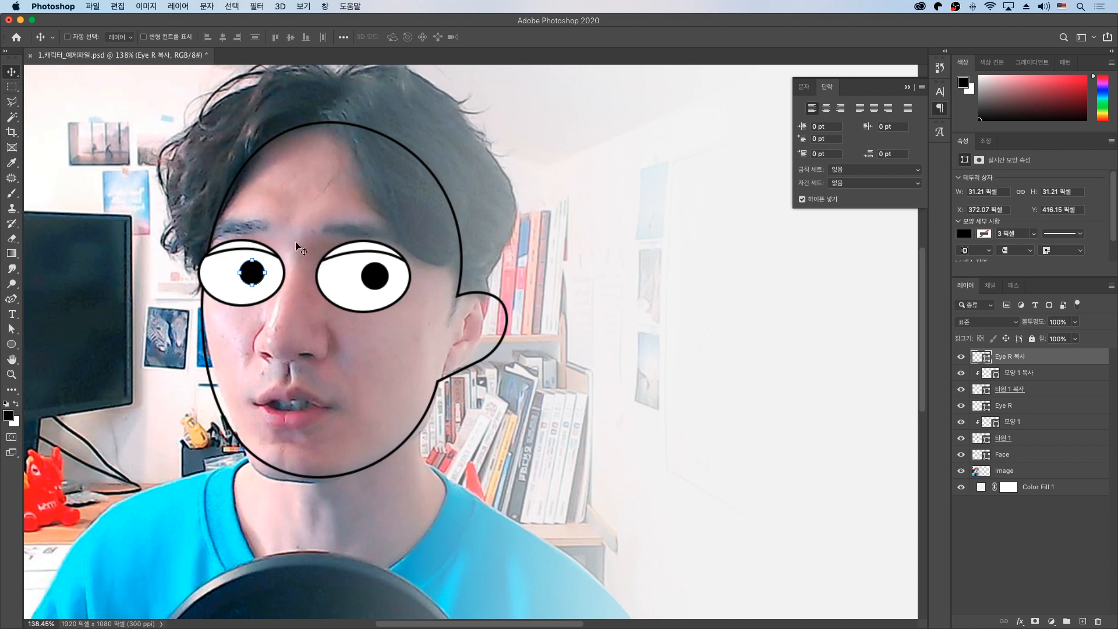
left_click_drag(258, 271, 261, 268)
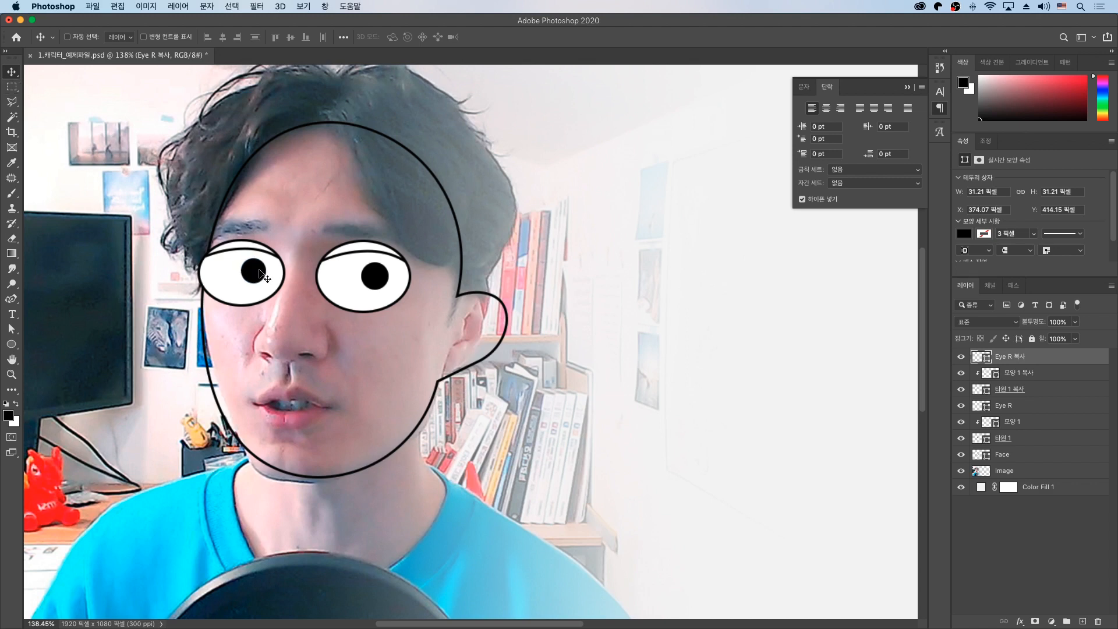
left_click(1041, 374)
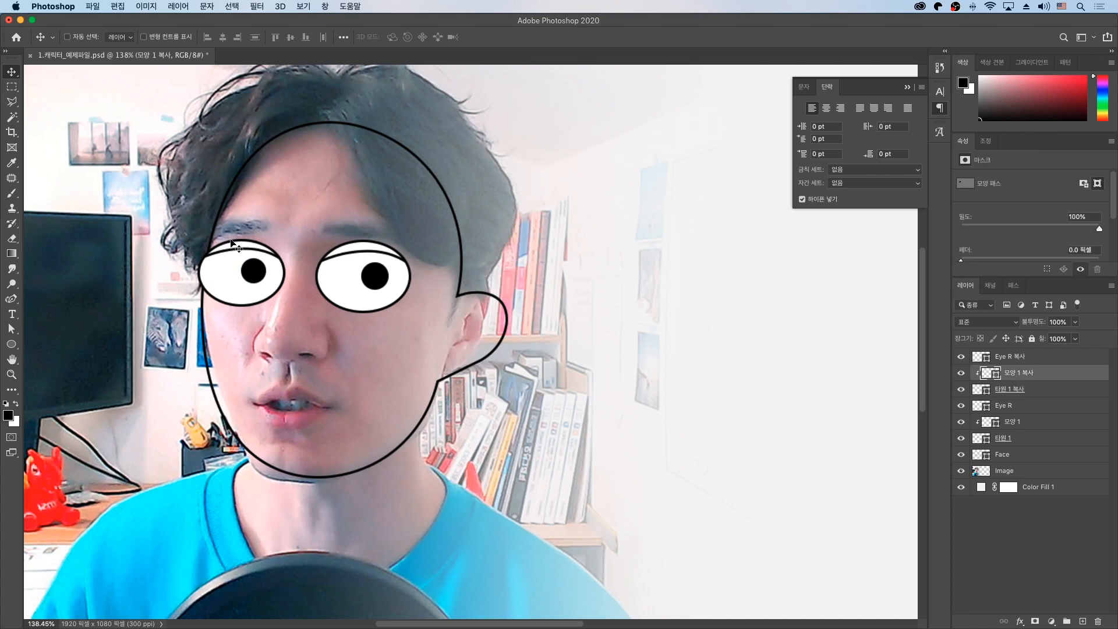
key("a")
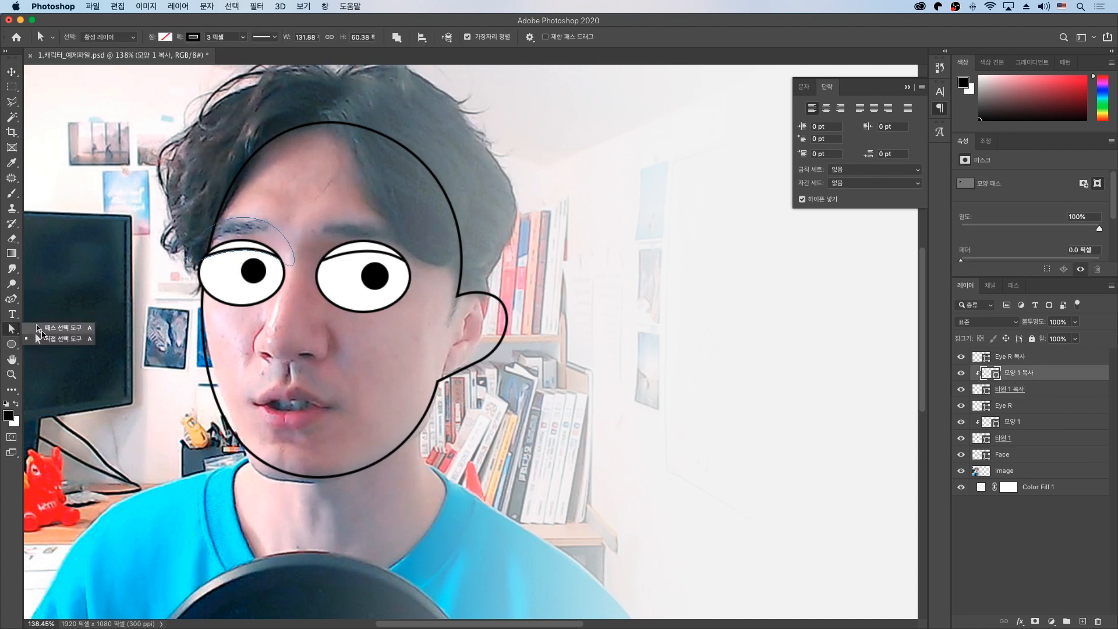
left_click(196, 271)
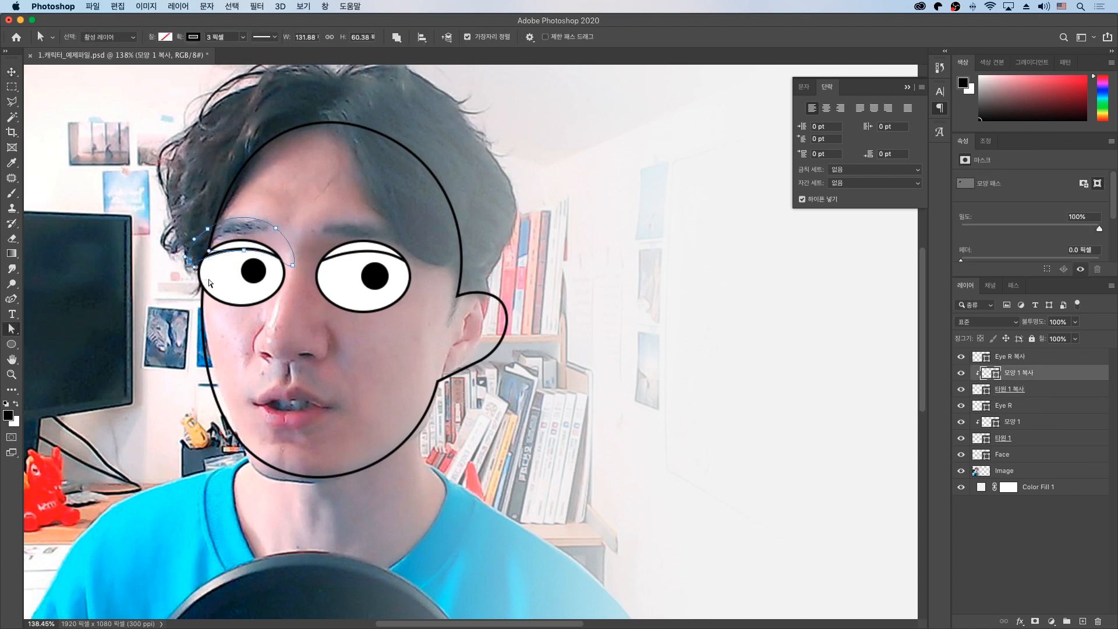
key("Right")
key("Right")
key("Down")
key("Down")
key("Down")
left_click_drag(226, 261, 278, 276)
key("Down")
key("Down")
key("Left")
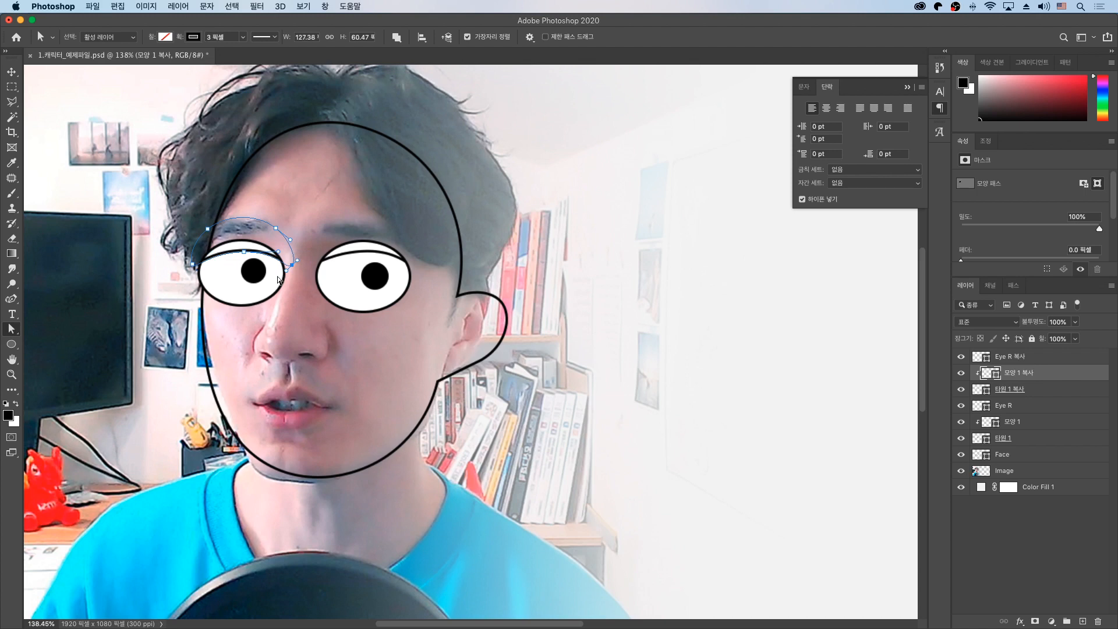
key("Down")
key("Right")
Draw an open, unfilled nose line about 52 × 129 px from the brow down and under the nose with the Curvature Pen tool.
left_click(1019, 530)
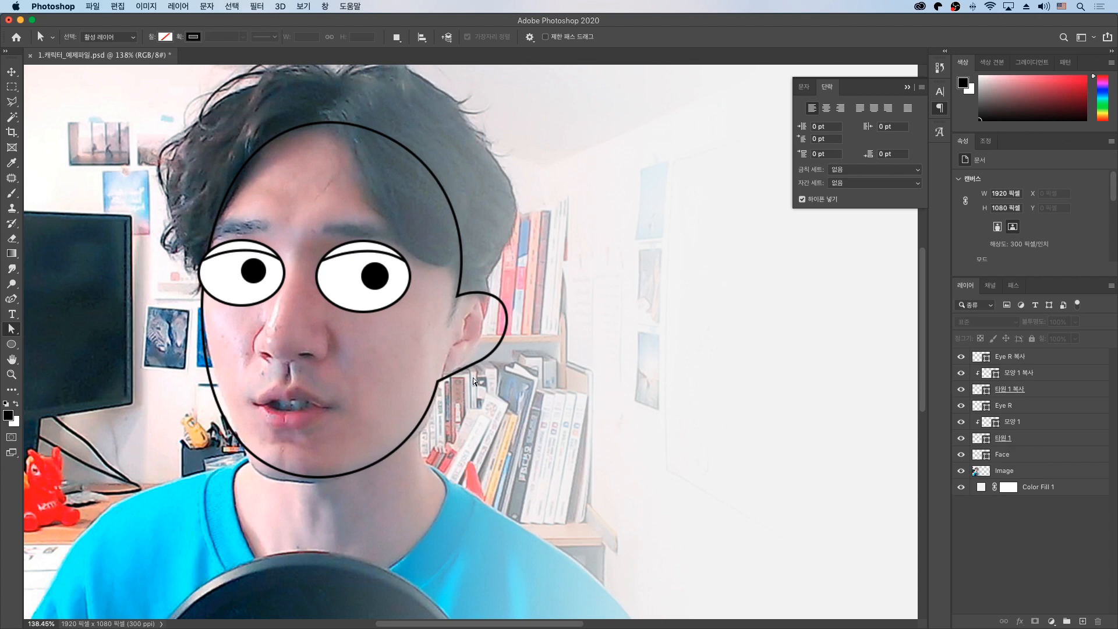
left_click(11, 299)
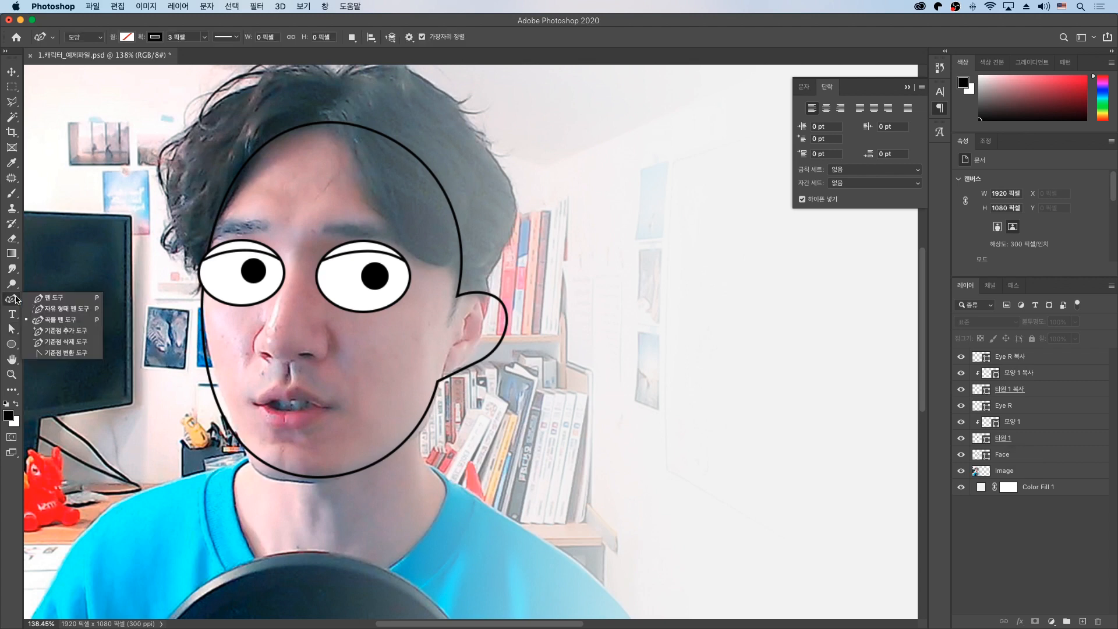
left_click(58, 320)
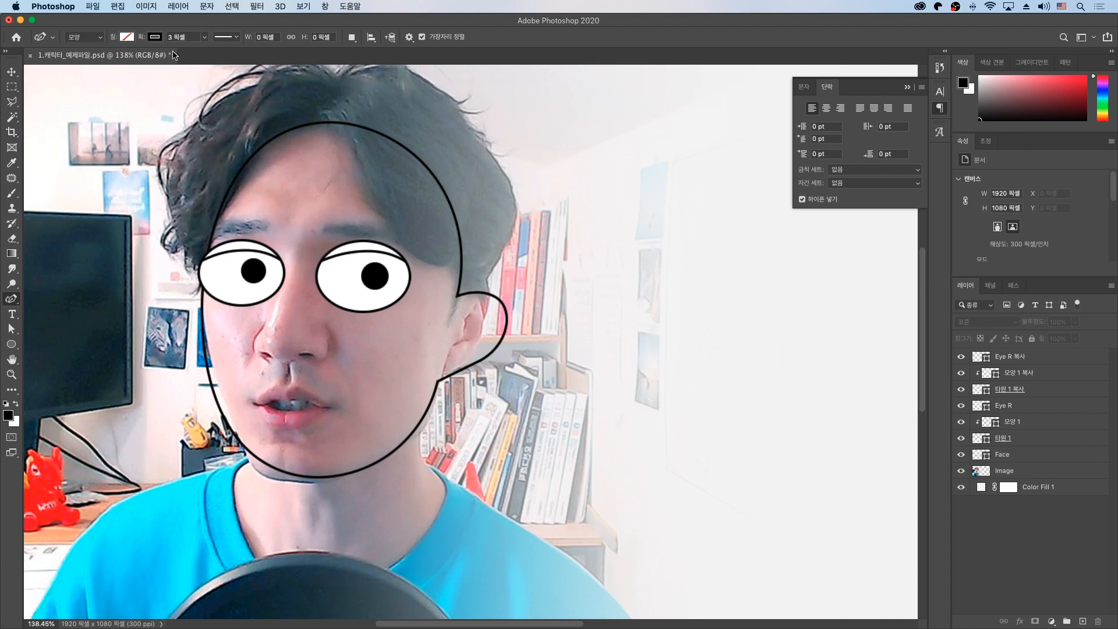
left_click(286, 251)
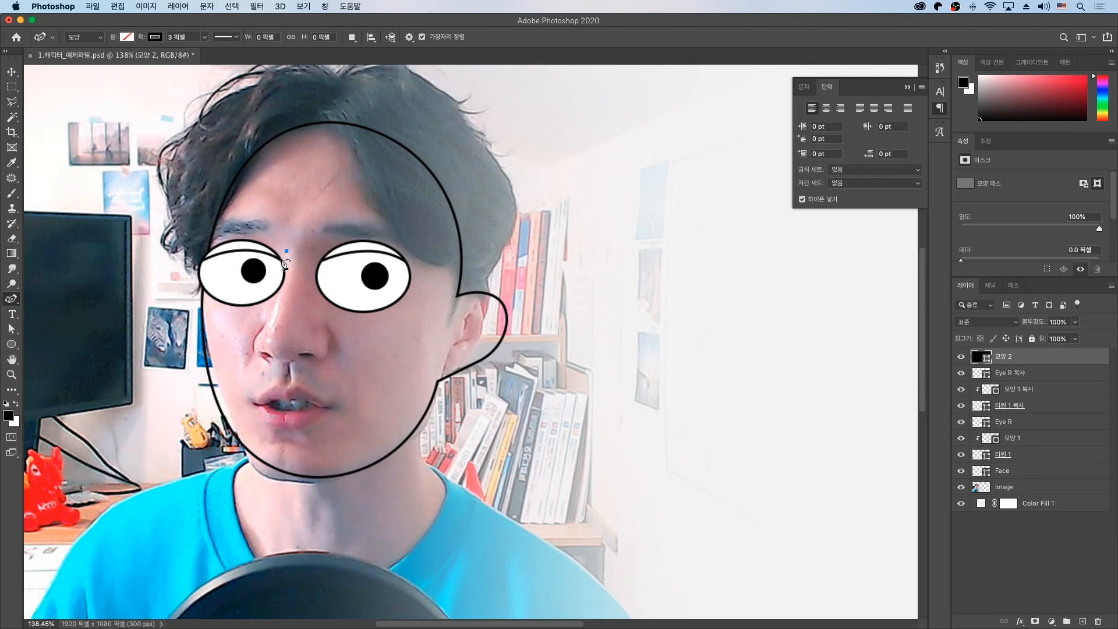
left_click(267, 342)
left_click(268, 348)
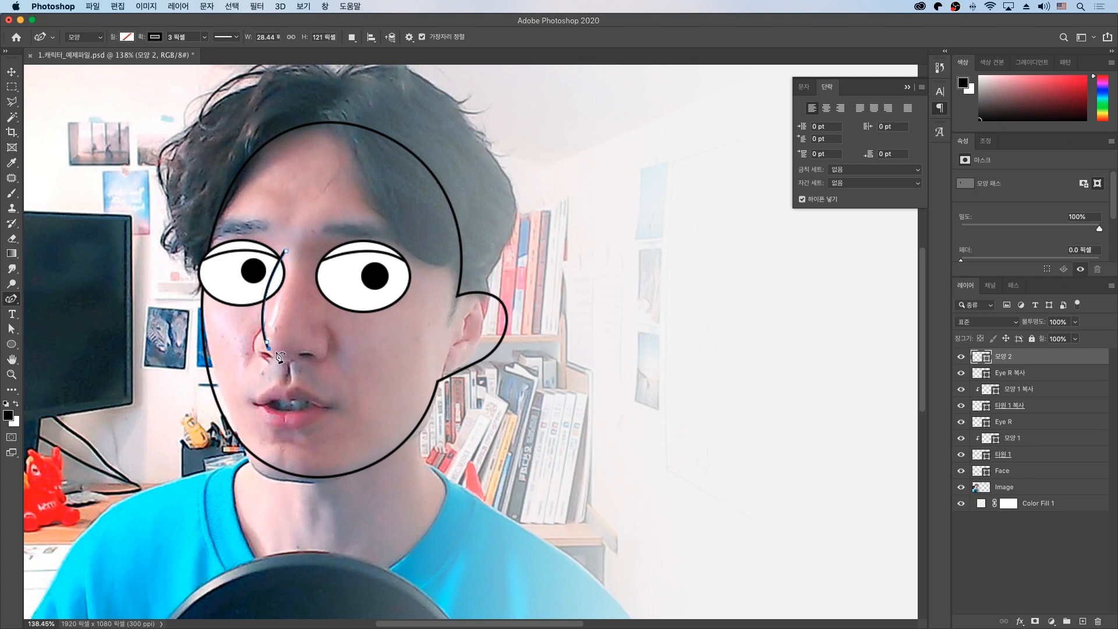
left_click(310, 353)
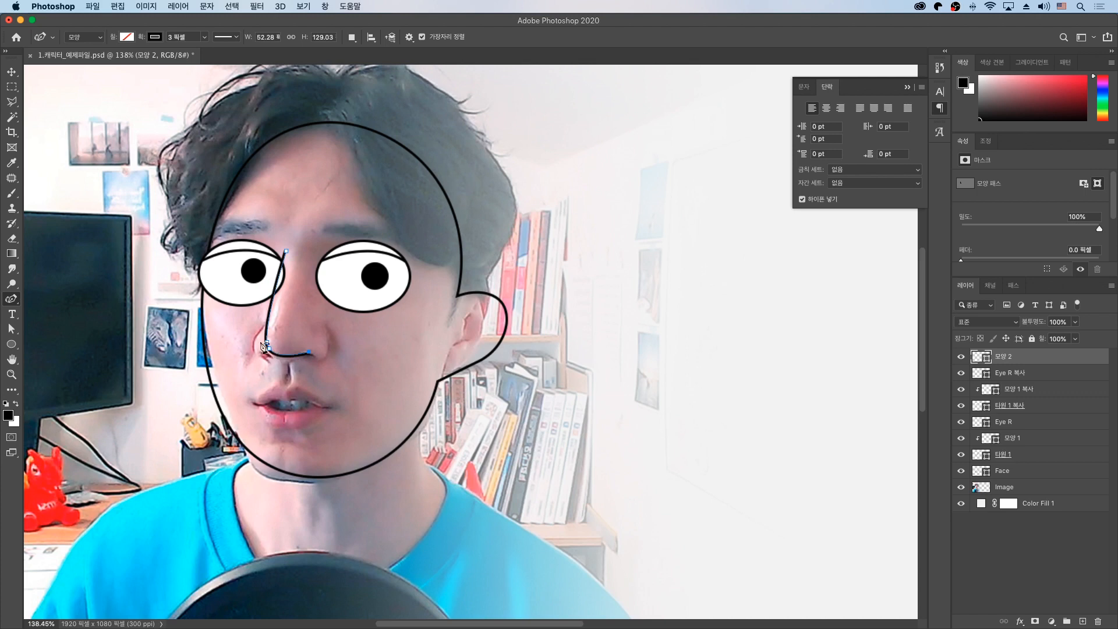
Refine the nose line to about 57 × 137 px by moving its lower corner and top end anchors with the Direct Selection tool.
left_click(11, 329)
left_click(42, 338)
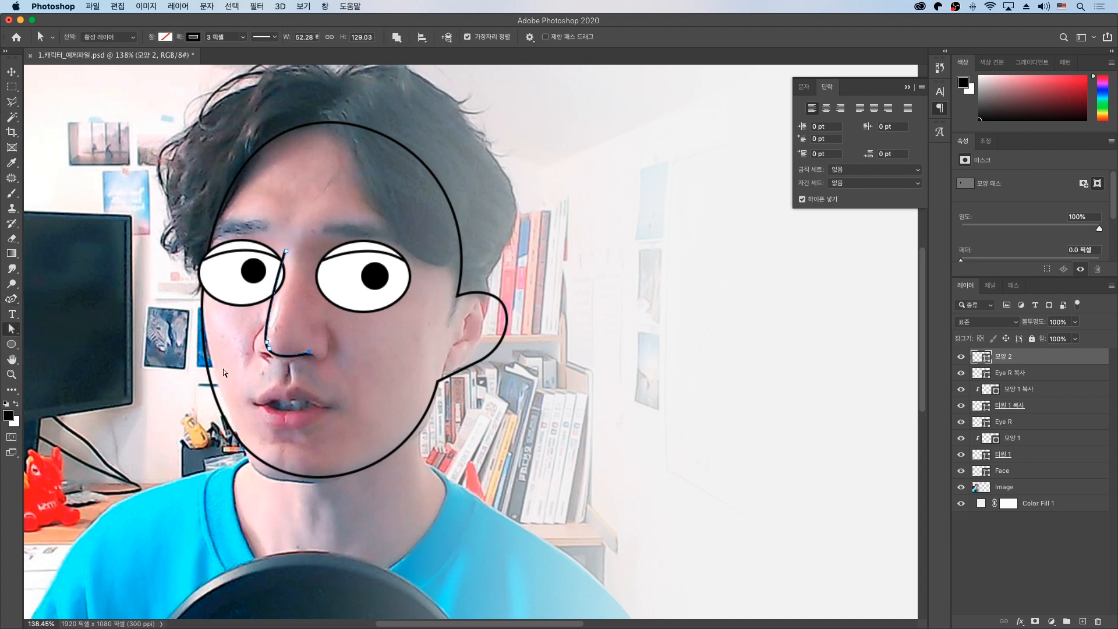
left_click_drag(244, 334, 280, 357)
key("Left")
key("Left")
key("Left")
key("Left")
key("Up")
key("Up")
key("Up")
key("Up")
key("Left")
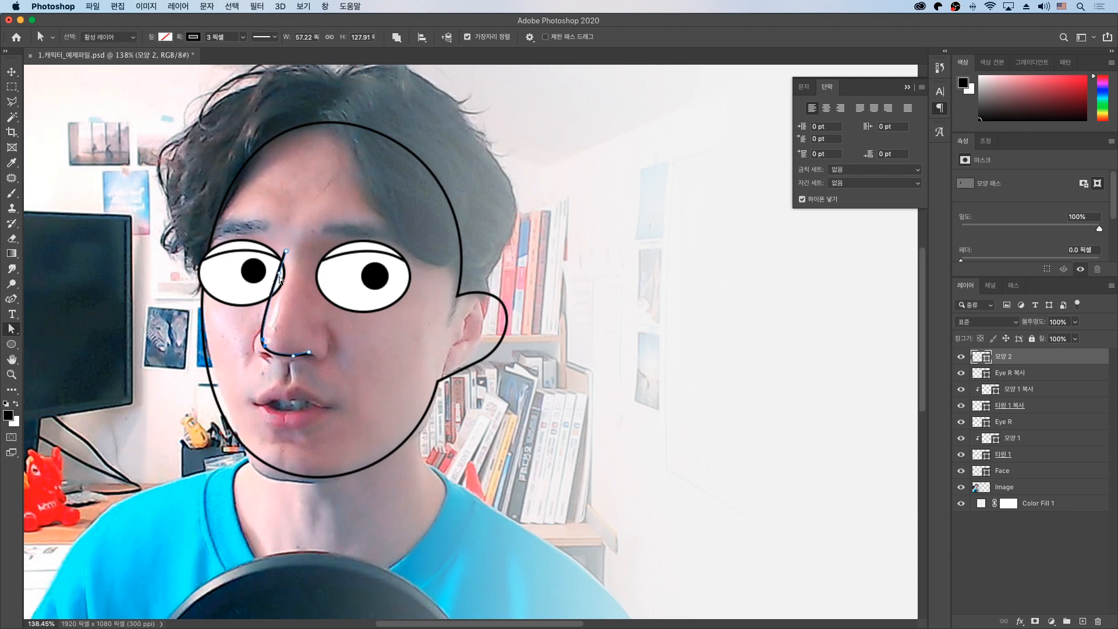
left_click_drag(280, 272, 286, 245)
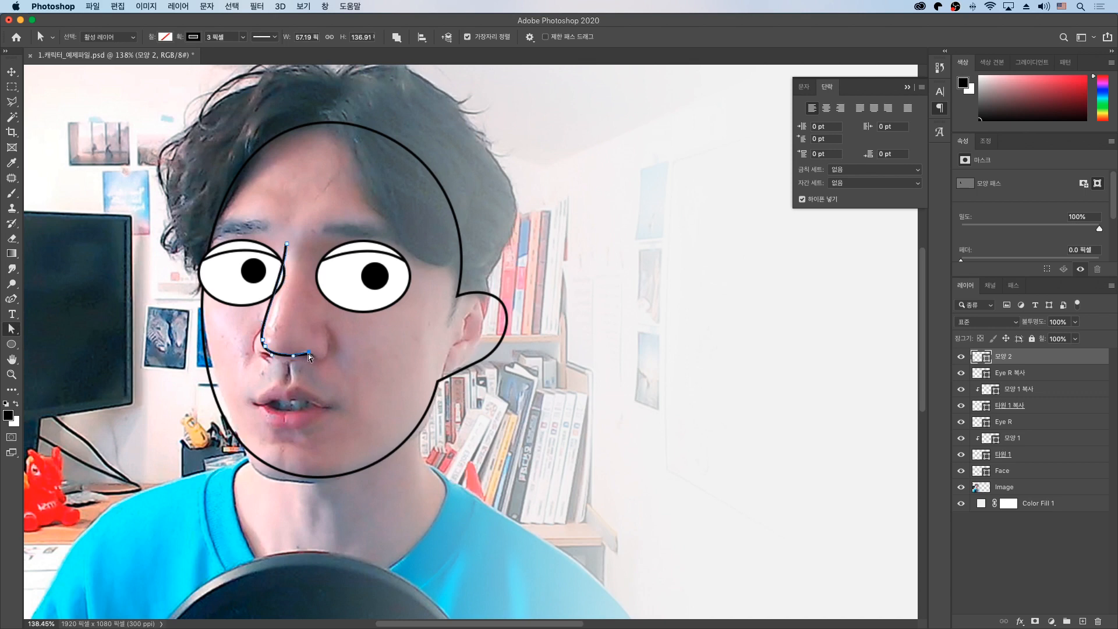
left_click_drag(309, 356, 272, 356)
Add an empty layer above the nose shape and set up a small hard round brush in red.
left_click(1013, 537)
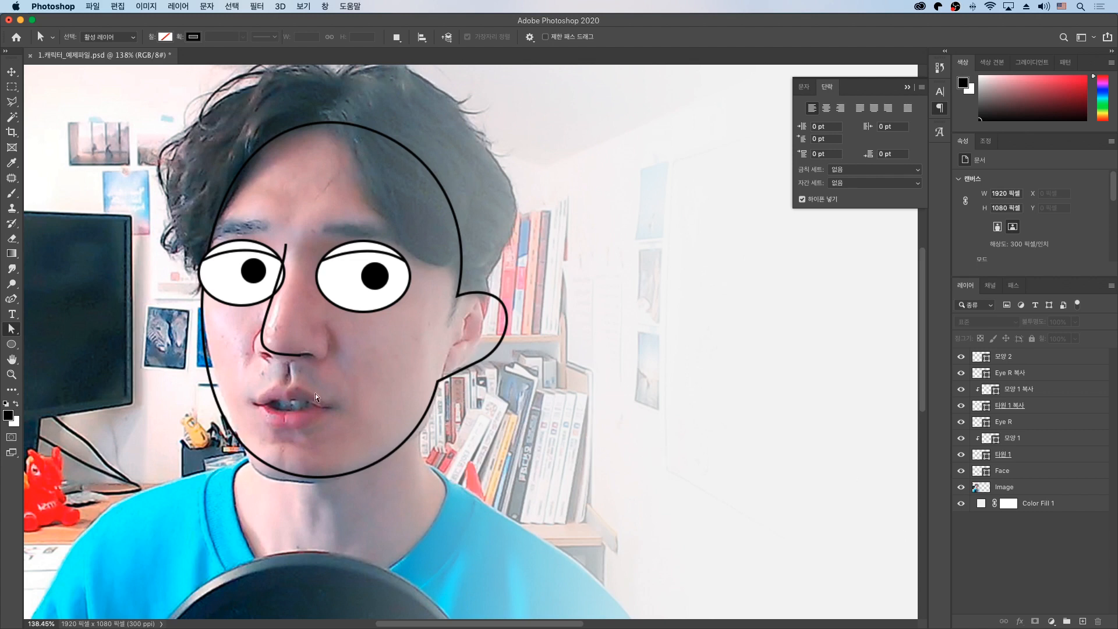
left_click(1082, 621)
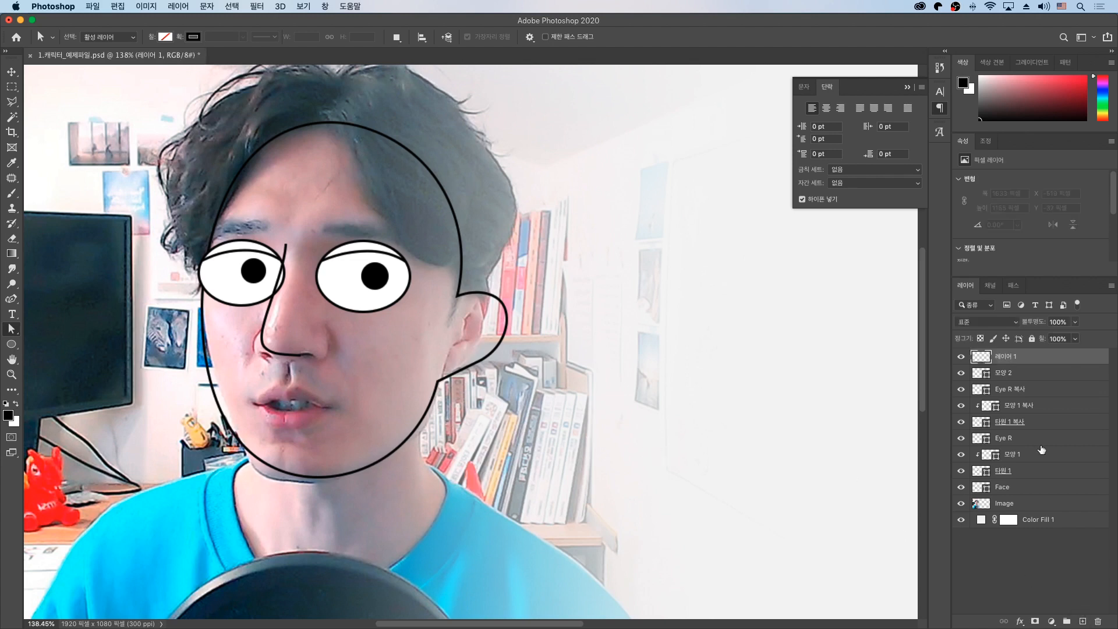
key("b")
right_click(406, 339)
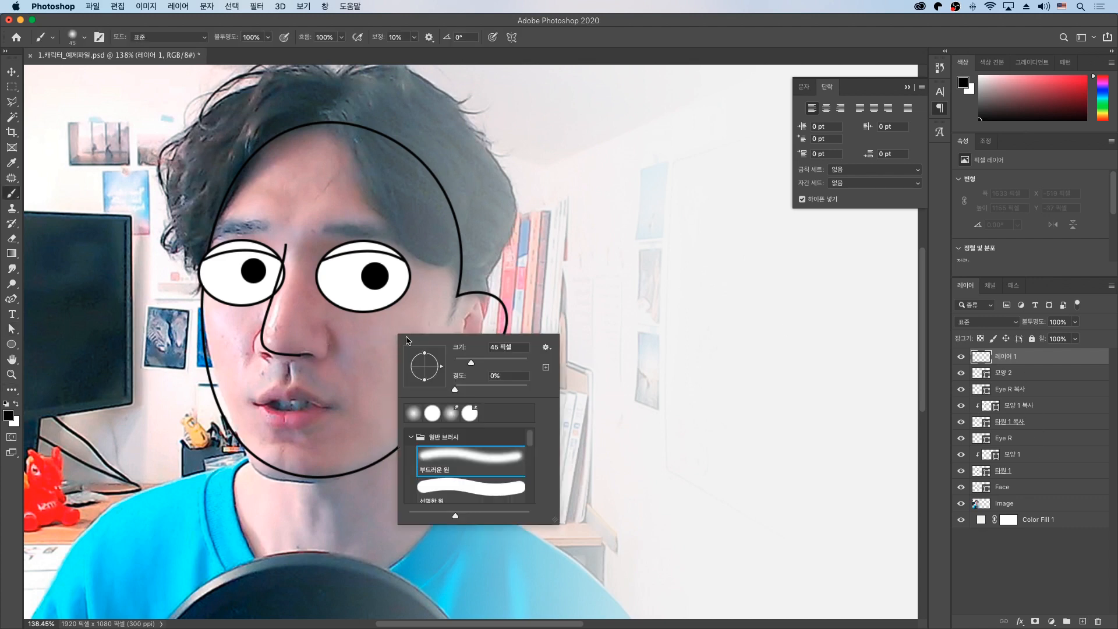
left_click(466, 486)
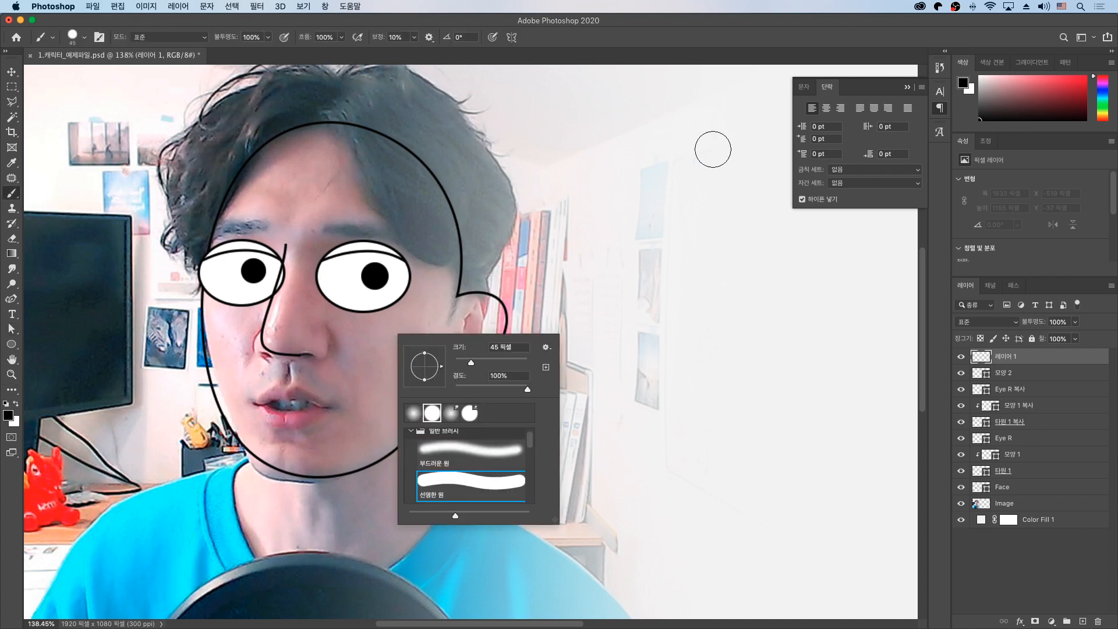
left_click(1084, 80)
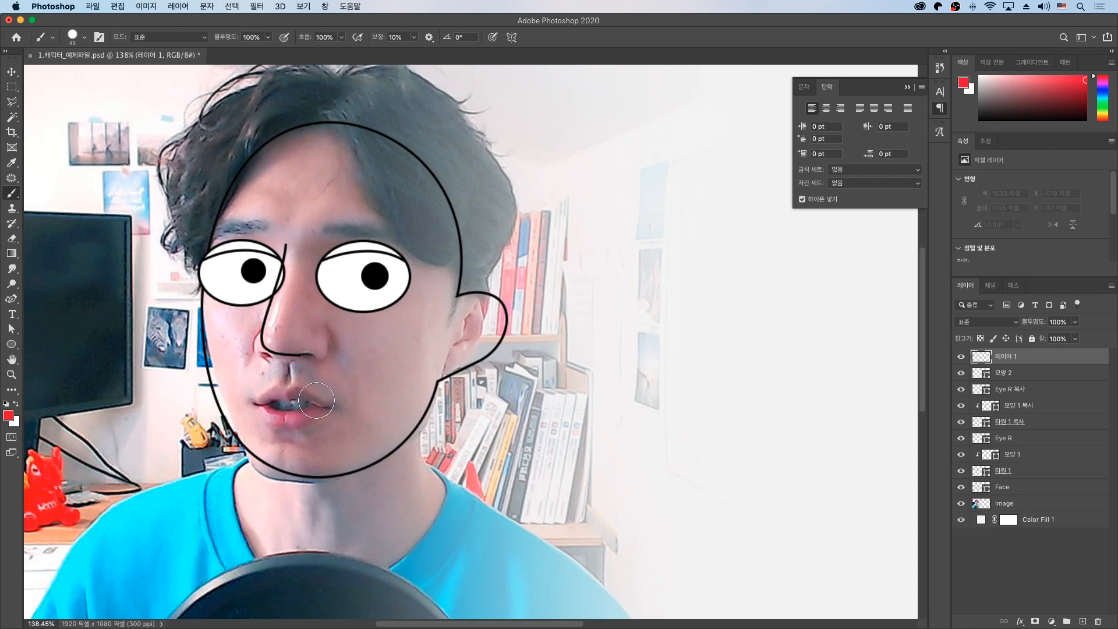
key("bracketleft")
key("bracketleft")
key("bracketleft")
key("bracketleft")
key("bracketleft")
key("bracketleft")
Try freehand red mouth sketches over the lips, including a wavy lip line and an upright oval, undoing the attempts.
left_click_drag(329, 406, 340, 404)
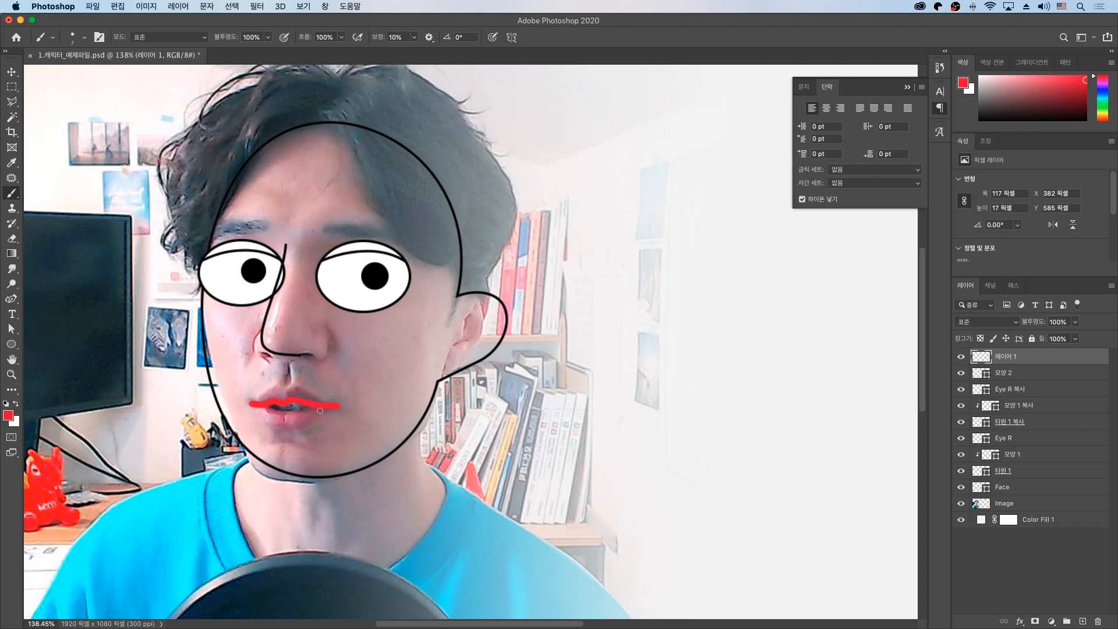
key("super+z")
left_click_drag(259, 400, 340, 392)
key("super+z")
mouse_move(266, 396)
left_mouse_down()
mouse_move(326, 390)
mouse_move(311, 452)
mouse_move(279, 396)
mouse_move(289, 385)
mouse_move(279, 415)
mouse_move(298, 431)
mouse_move(300, 389)
left_mouse_up()
key("super+z")
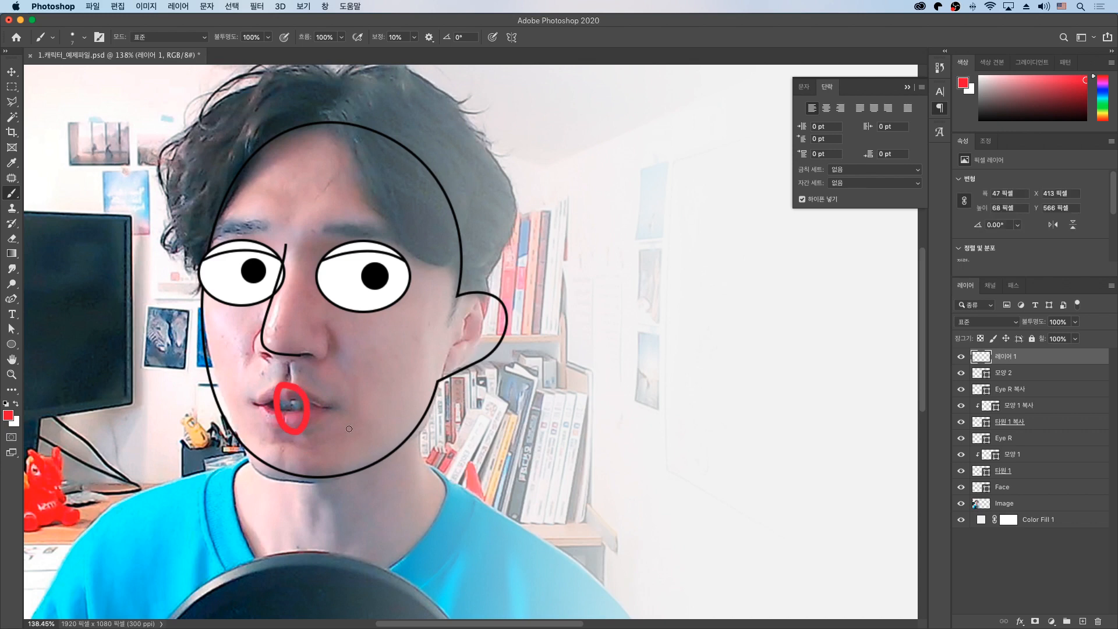
Undo the red oval mouth sketch and delete the empty sketch layer.
key("super+z")
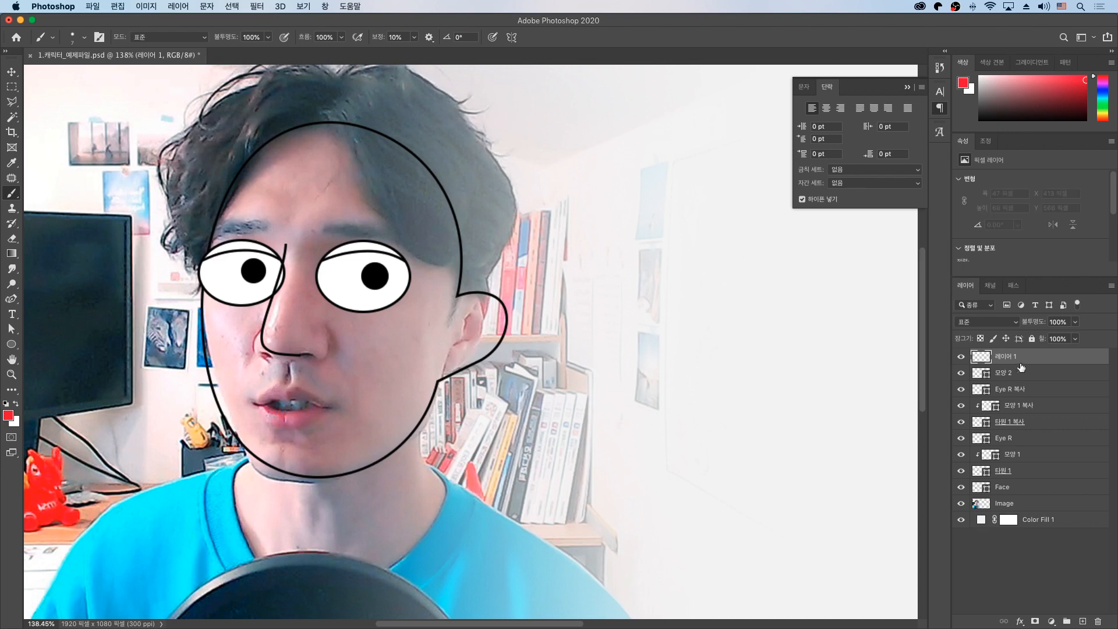
left_click(1098, 622)
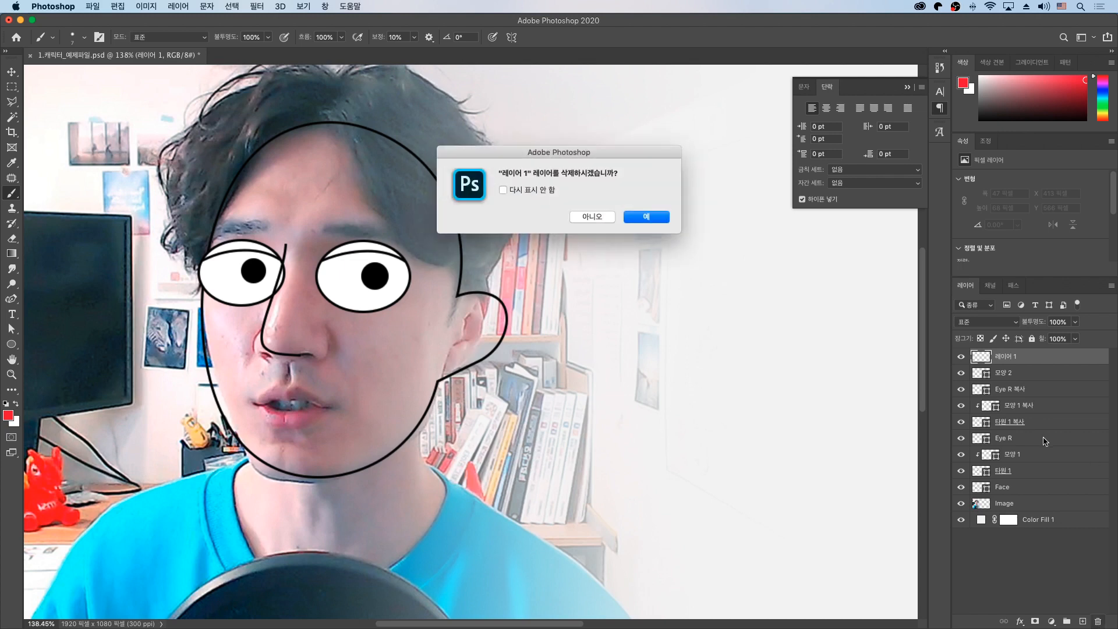
left_click(645, 217)
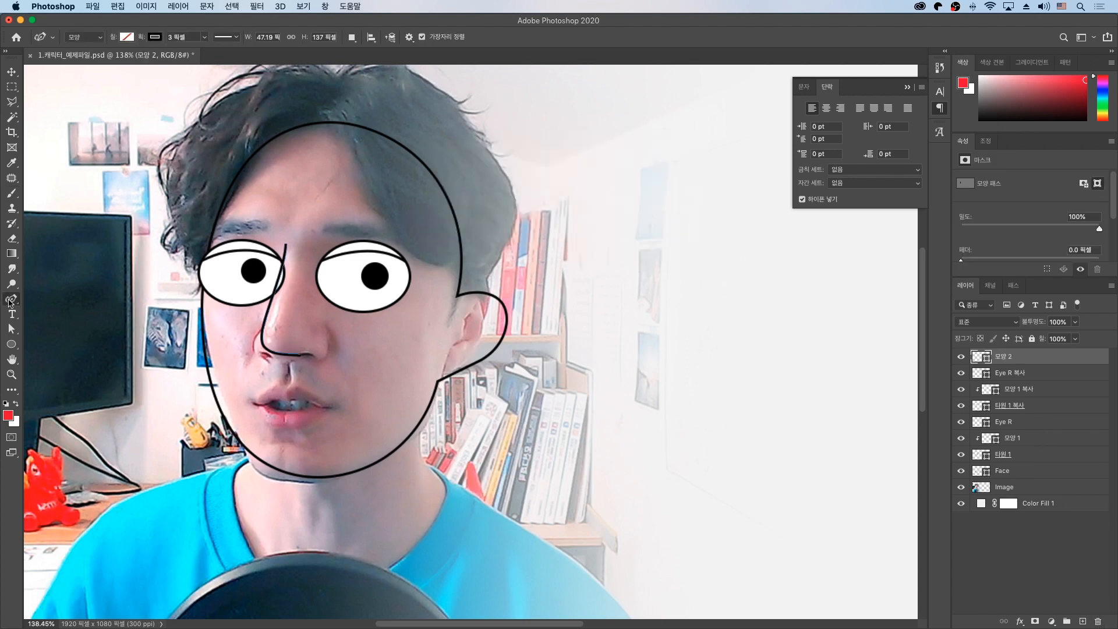
Draw a closed, unfilled three-point mouth shape about 98 × 39 px over the lips with the Curvature Pen tool.
right_click(11, 299)
left_click(56, 322)
left_click(264, 395)
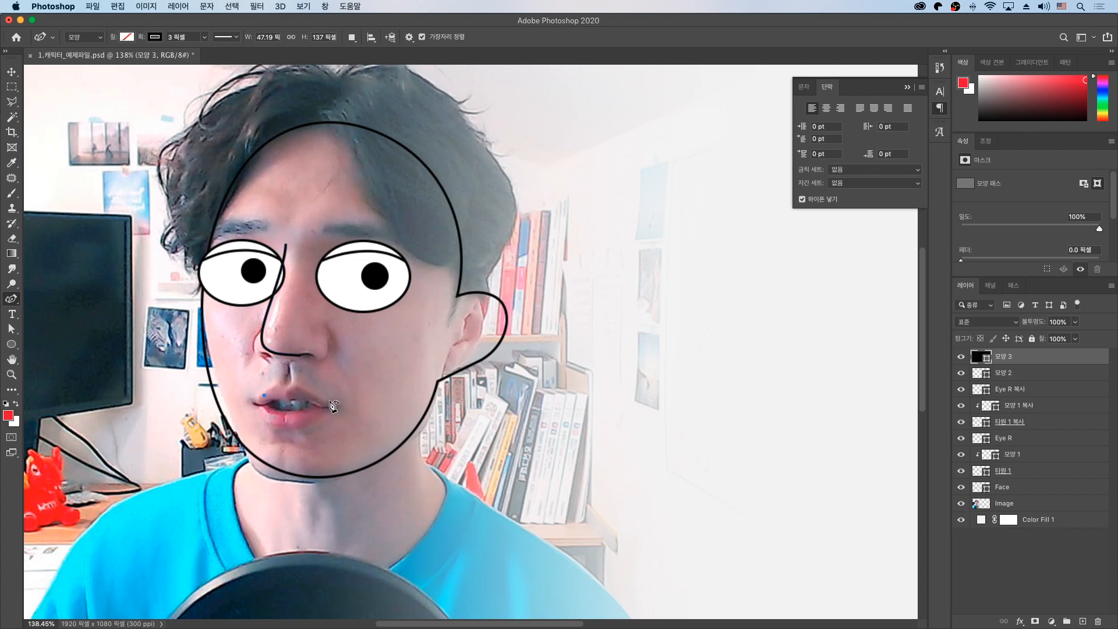
left_click_drag(344, 387, 351, 394)
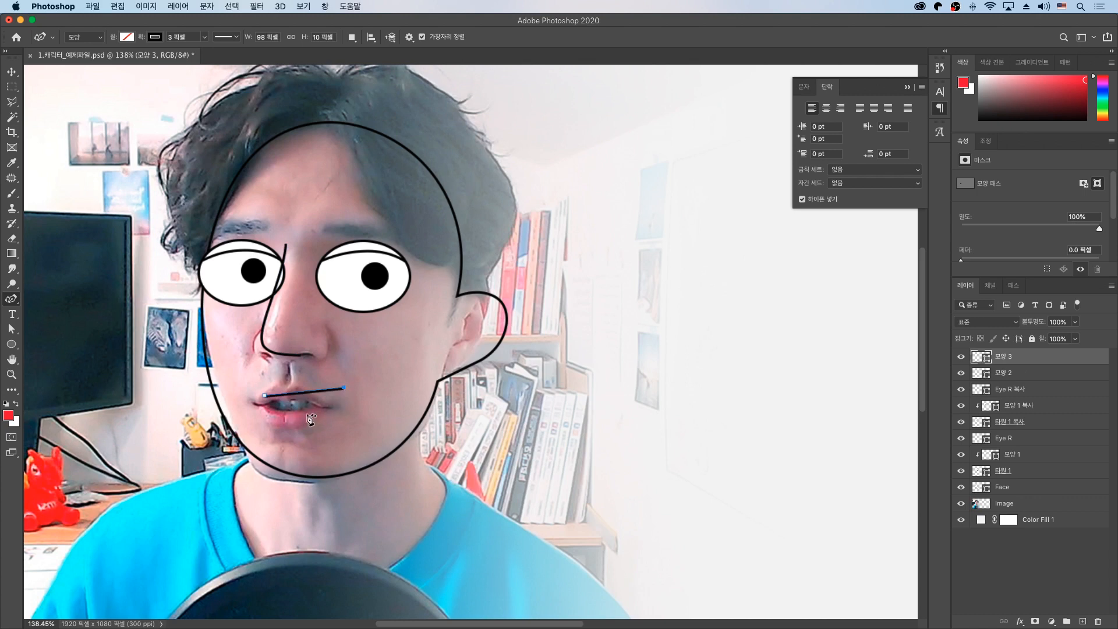
left_click(309, 413)
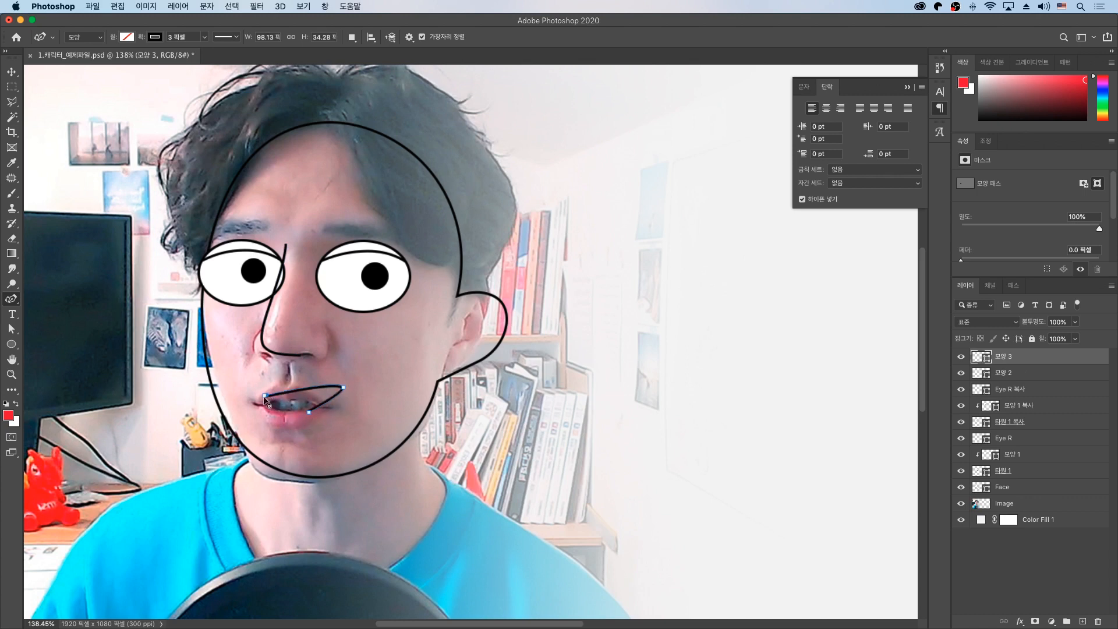
left_click(265, 396)
key("super+z")
left_click_drag(266, 397, 288, 435)
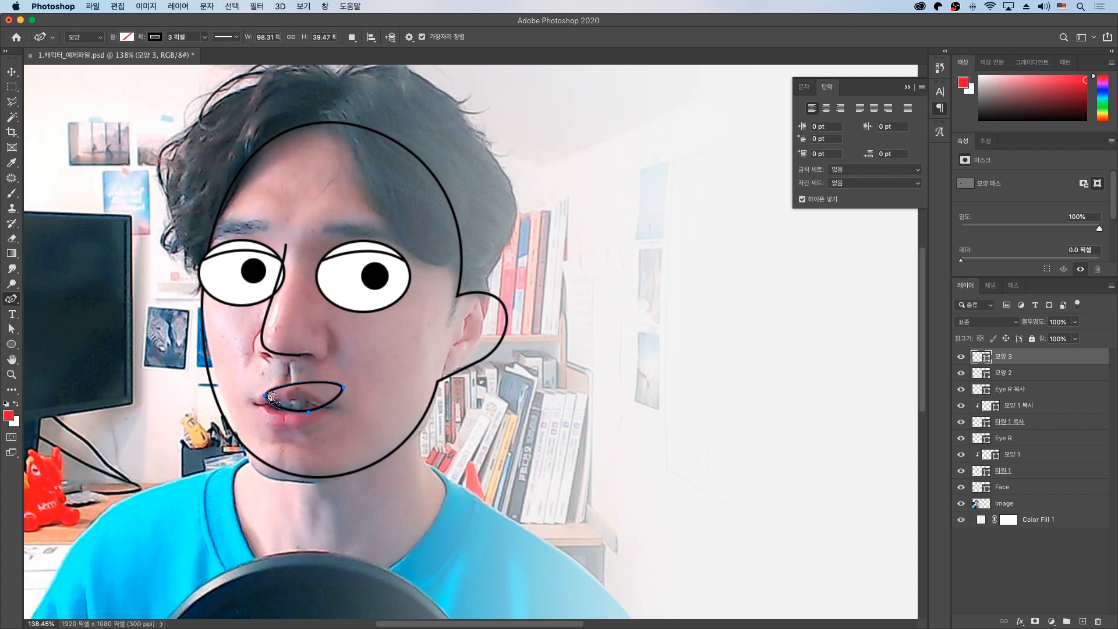
Convert the mouth's two end anchors to sharp corners, giving a straight upper edge and a size of about 98 × 32 px.
left_click_drag(265, 394, 387, 400)
left_click(344, 385, "alt")
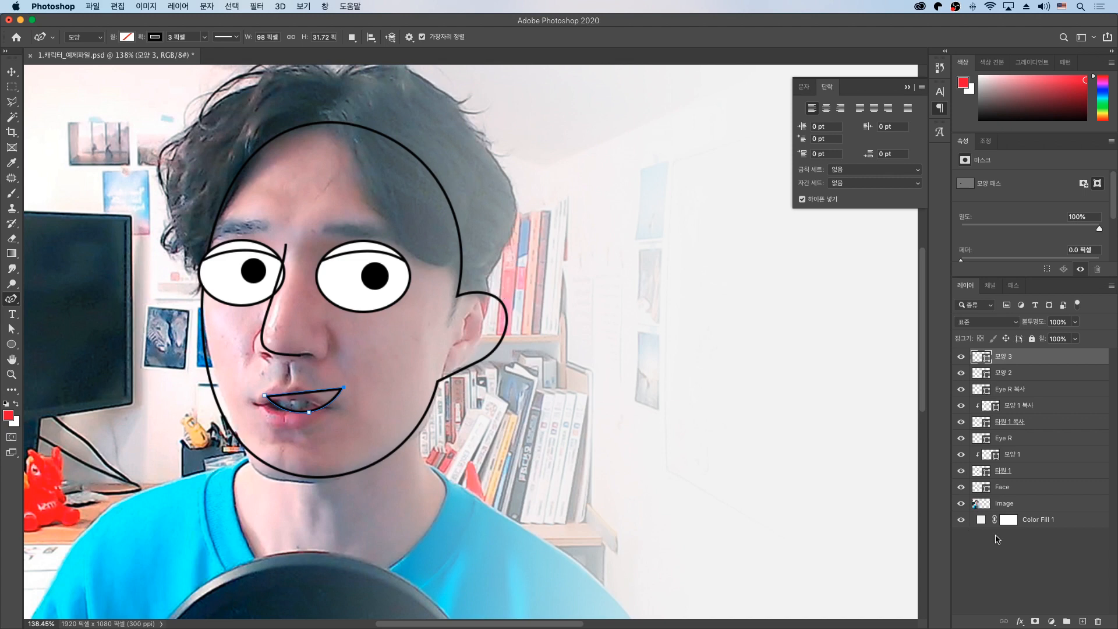
left_click(1010, 547)
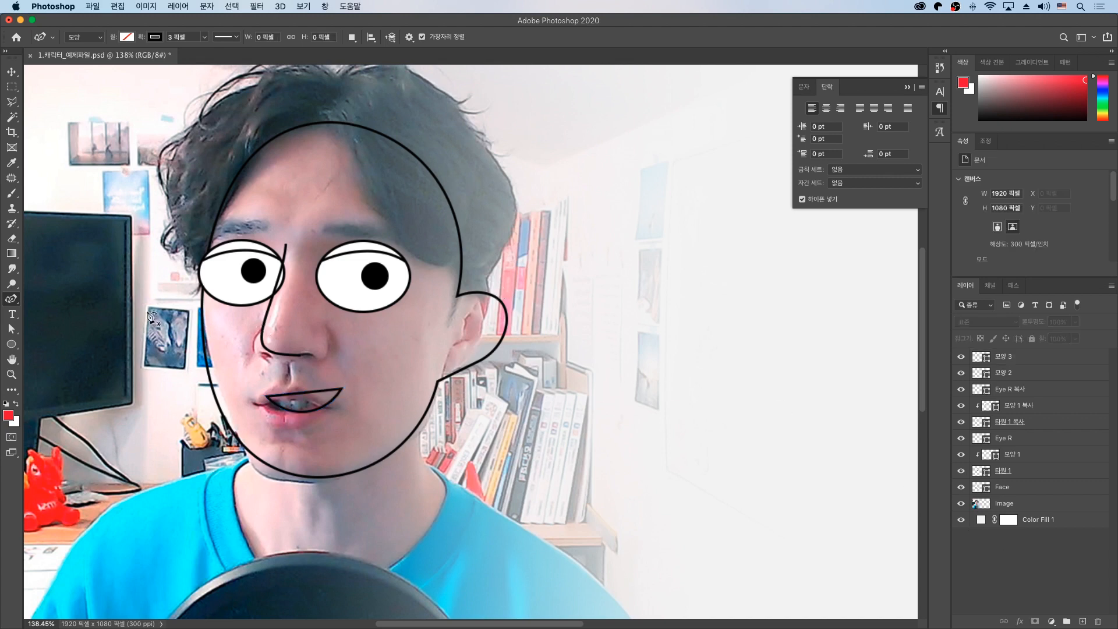
Draw a black, strokeless rounded rectangle about 106 × 15 px as the eyebrow above the eye nearer the ear.
left_click(12, 343)
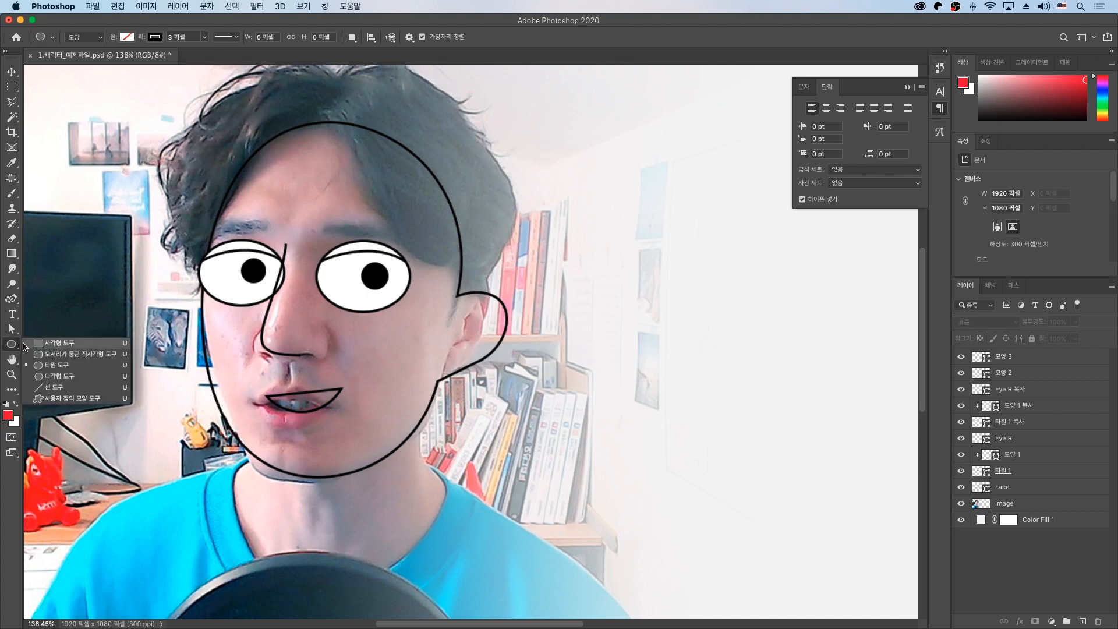
left_click(68, 355)
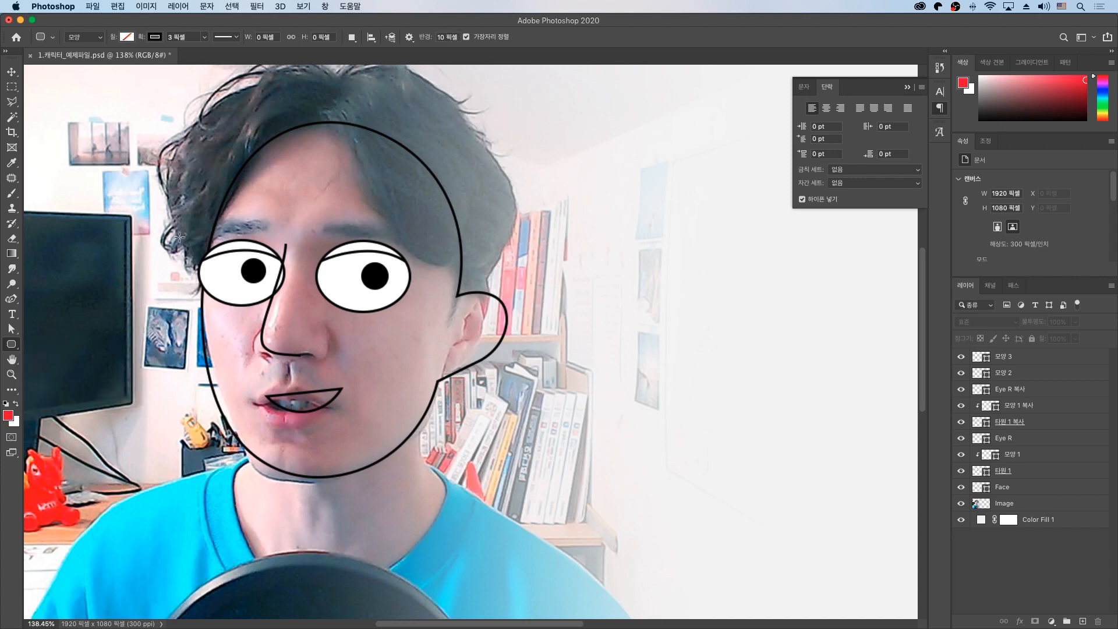
left_click(126, 38)
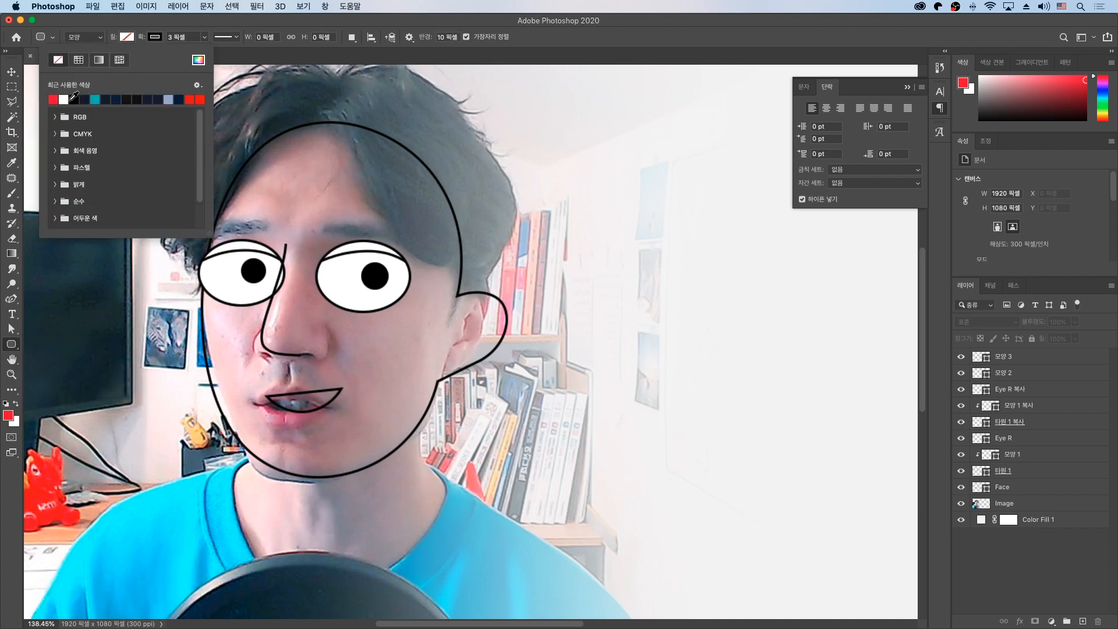
left_click(46, 99)
left_click(155, 37)
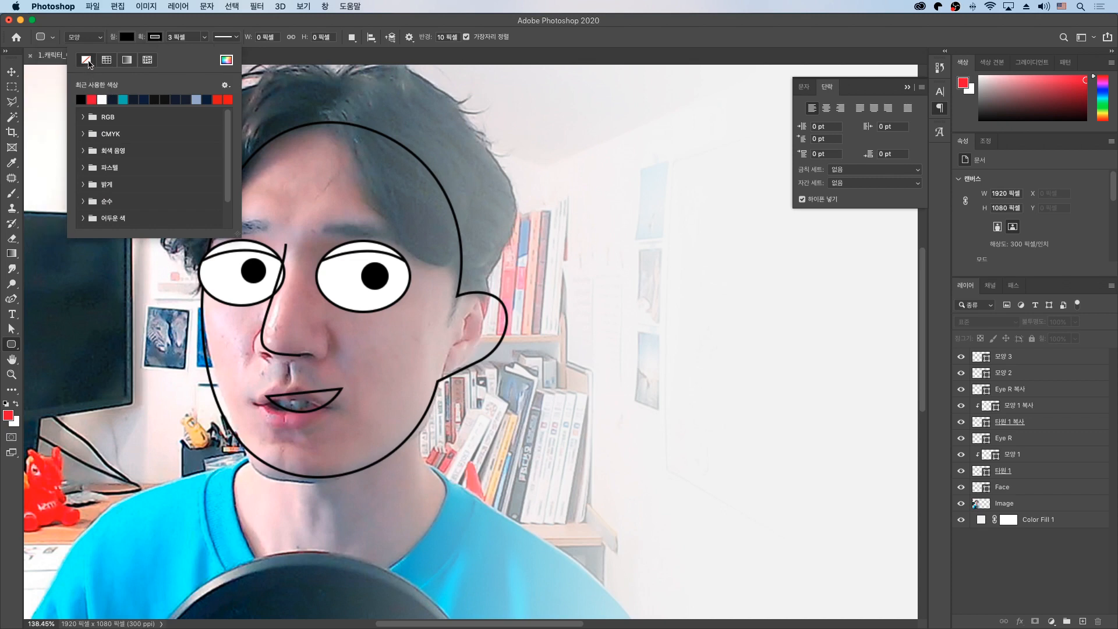
left_click(86, 60)
left_click_drag(322, 222, 407, 233)
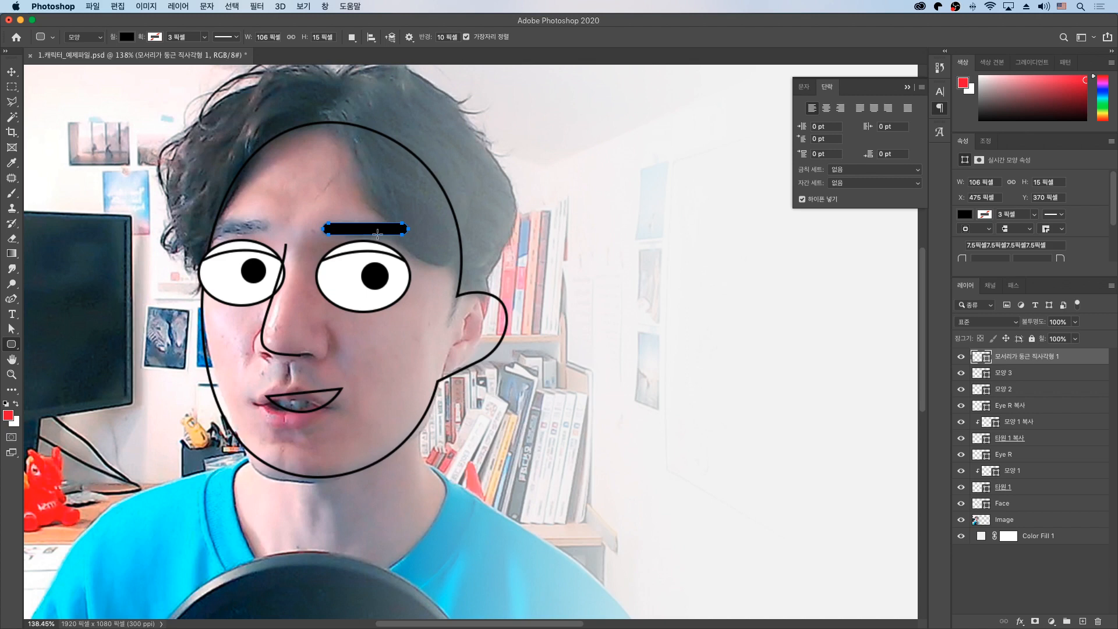
Warp the eyebrow bar so its upper and lower edges bulge slightly.
left_click(12, 71)
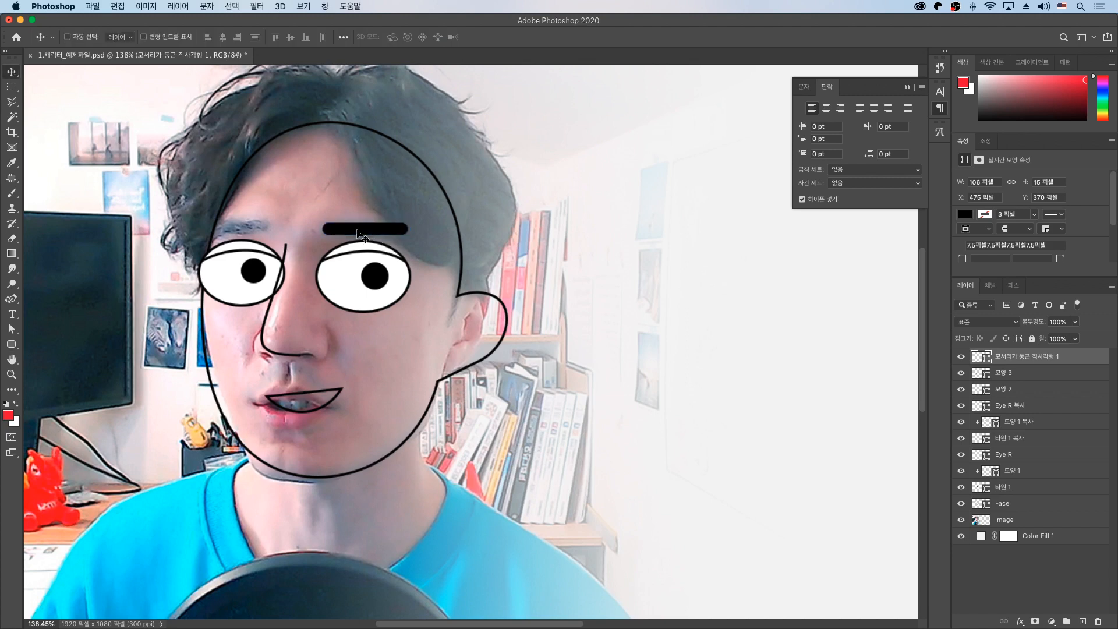
key("super")
key("super+t")
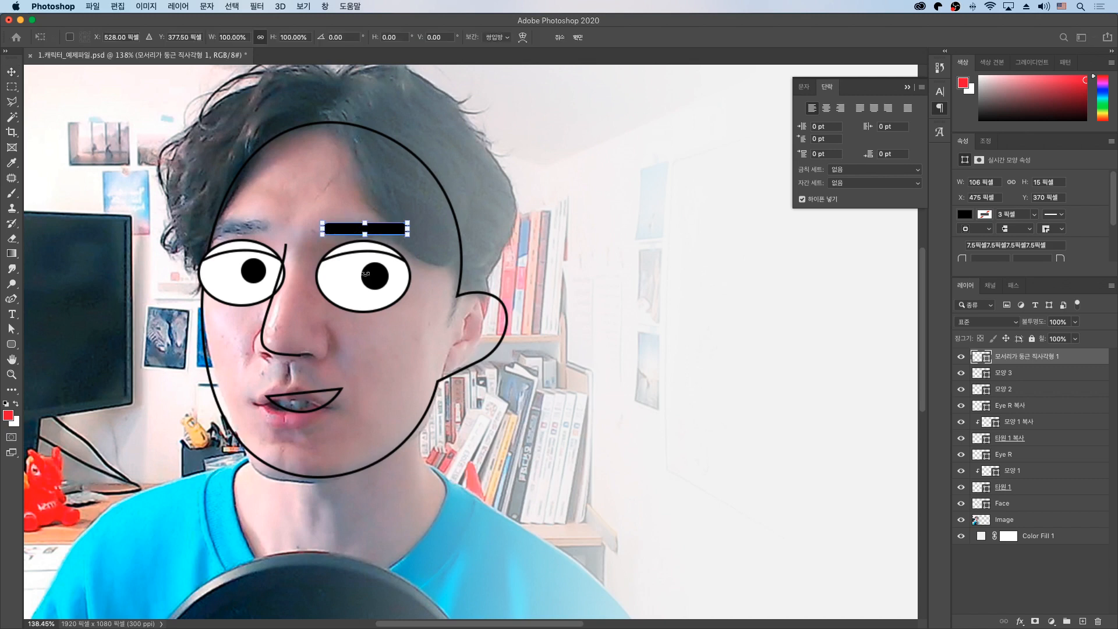
right_click(389, 234)
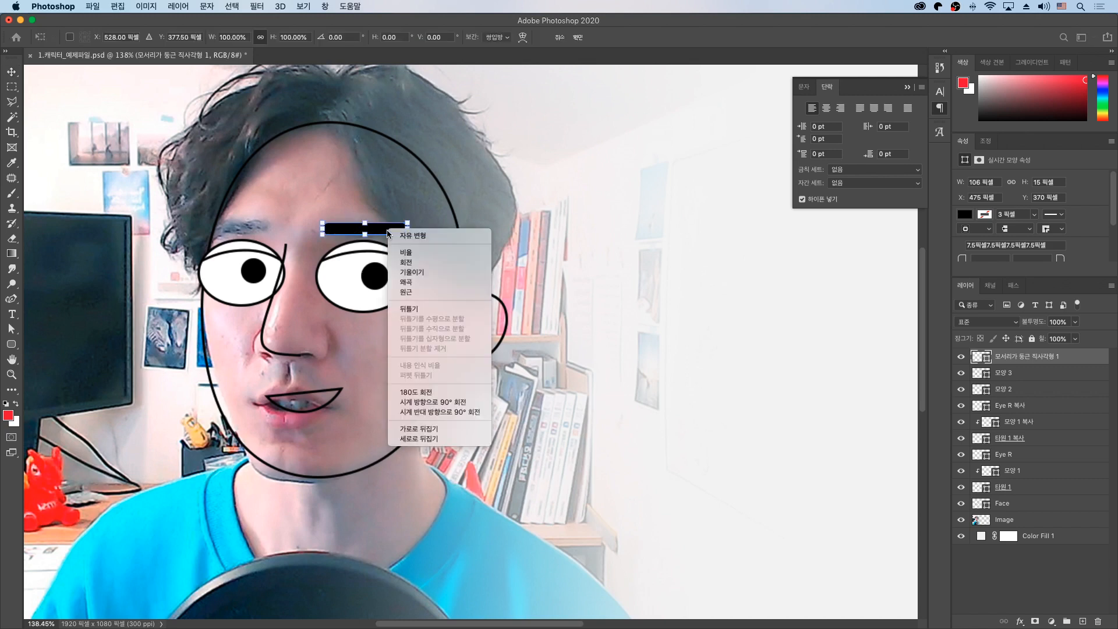
left_click(420, 309)
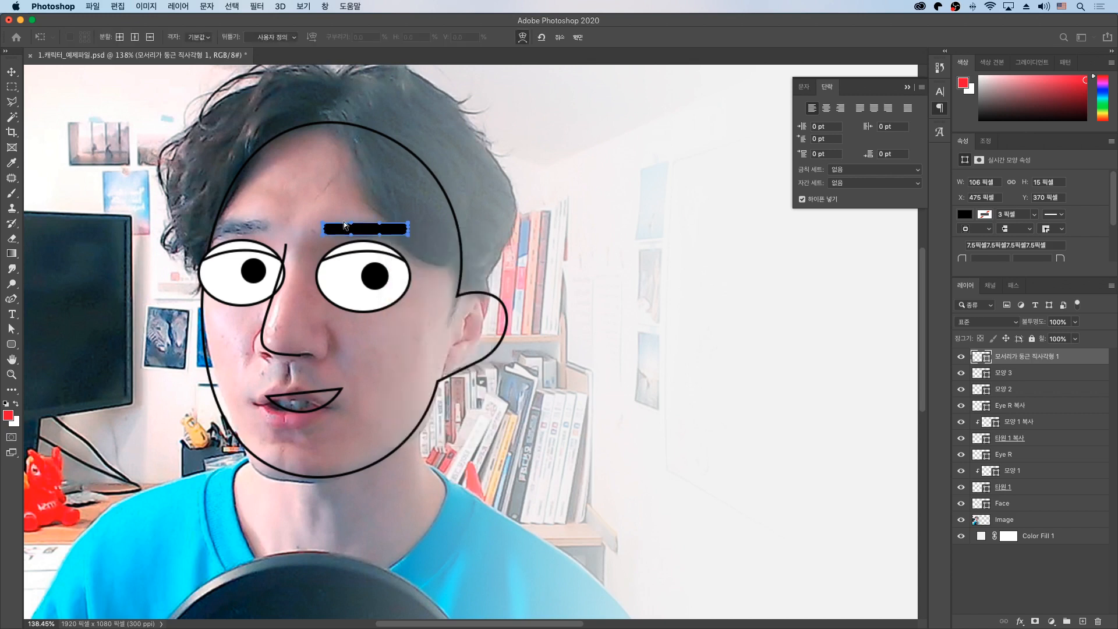
left_click_drag(350, 219, 378, 236)
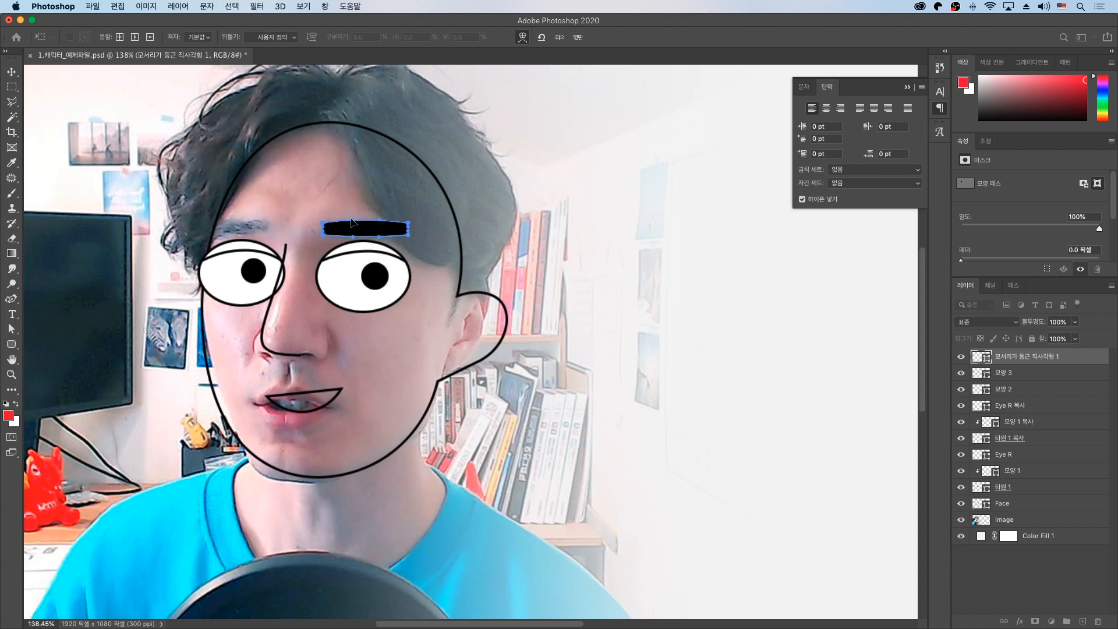
key("Return")
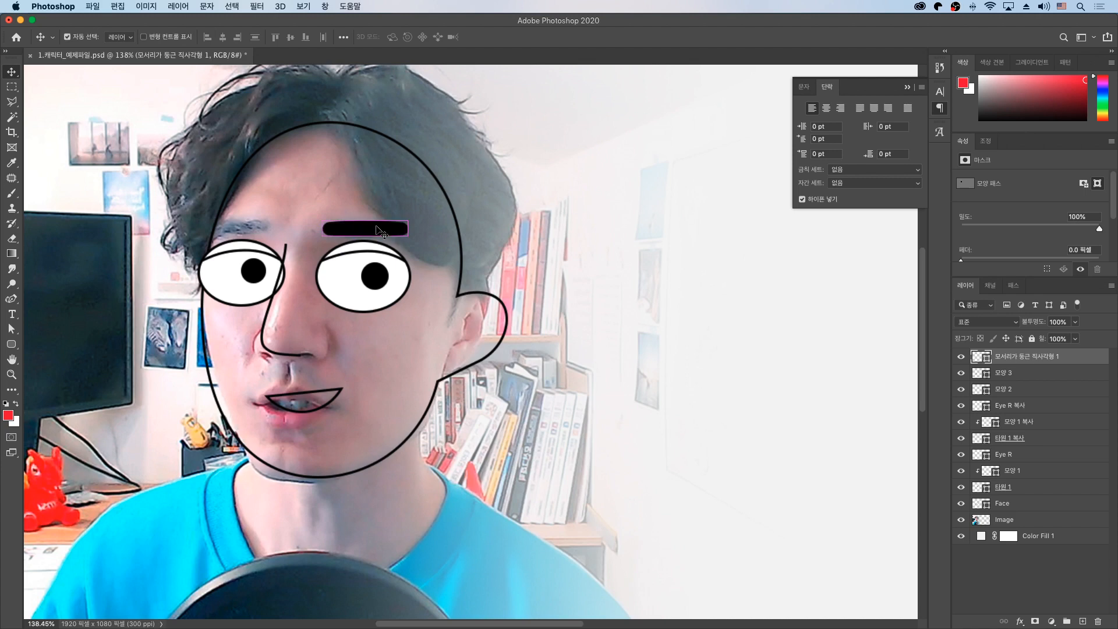
Rotate the eyebrow about 3.2° clockwise and nudge it slightly up and to the left.
key("super+t")
left_click_drag(444, 211, 428, 213)
key("Left")
key("Up")
key("Up")
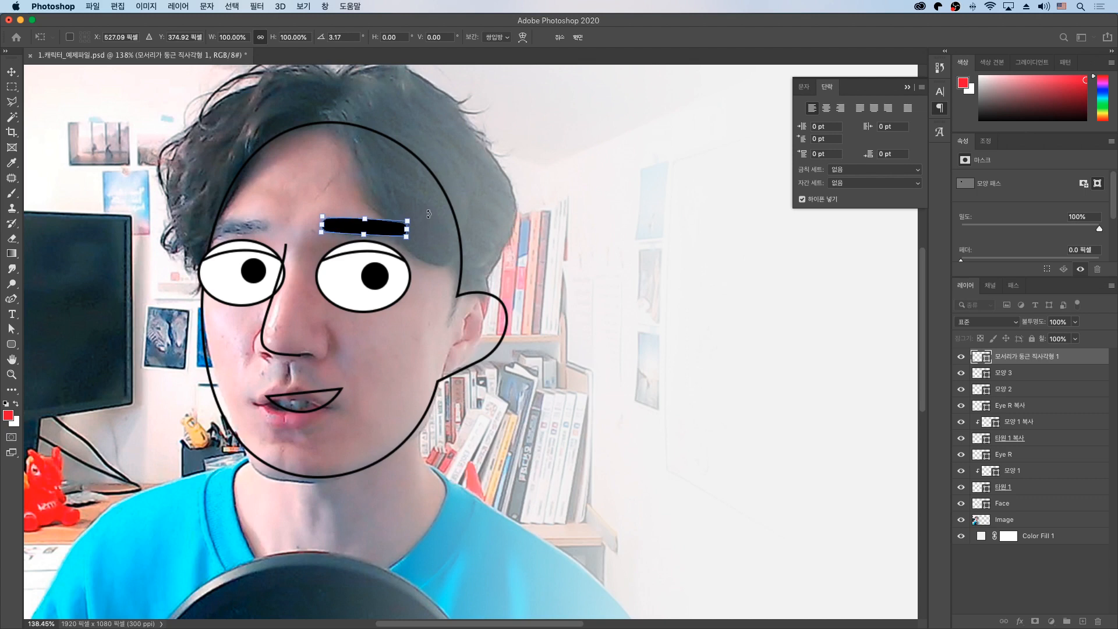
key("Left")
key("Return")
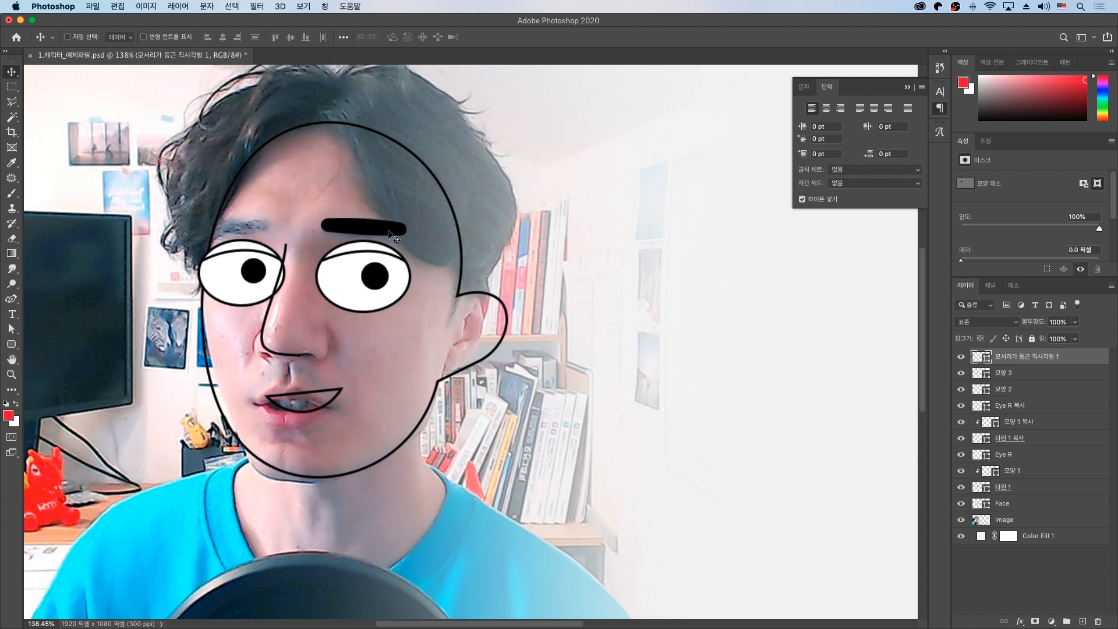
Identify the eyebrow's layer by toggling its visibility and rename it Eyeline R.
left_click(961, 360)
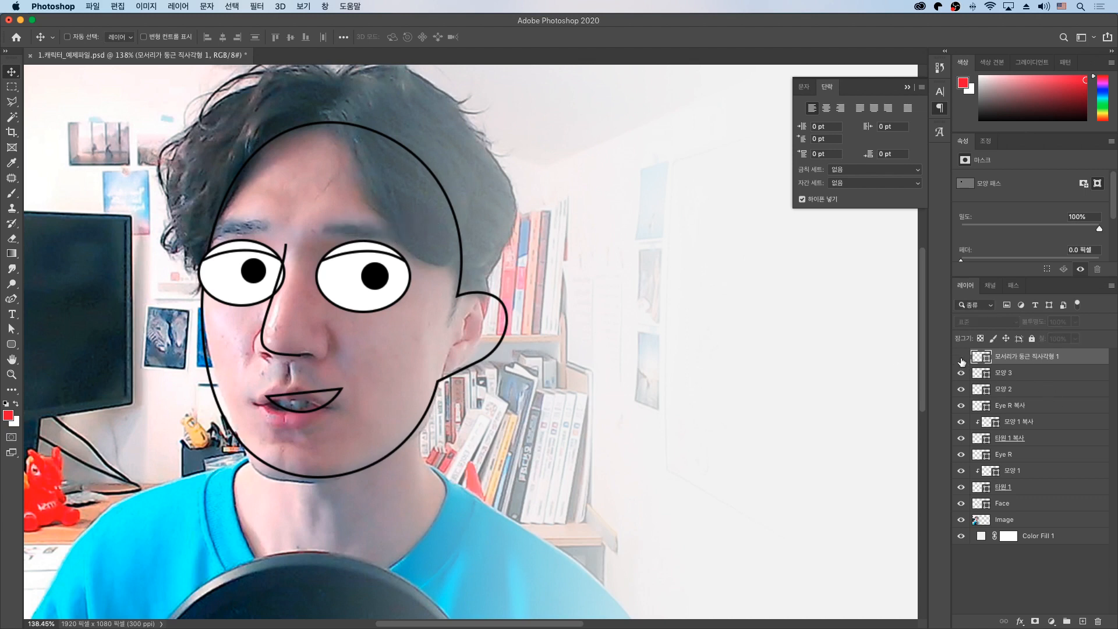
left_click(962, 360)
double_click(1014, 356)
type("Ey")
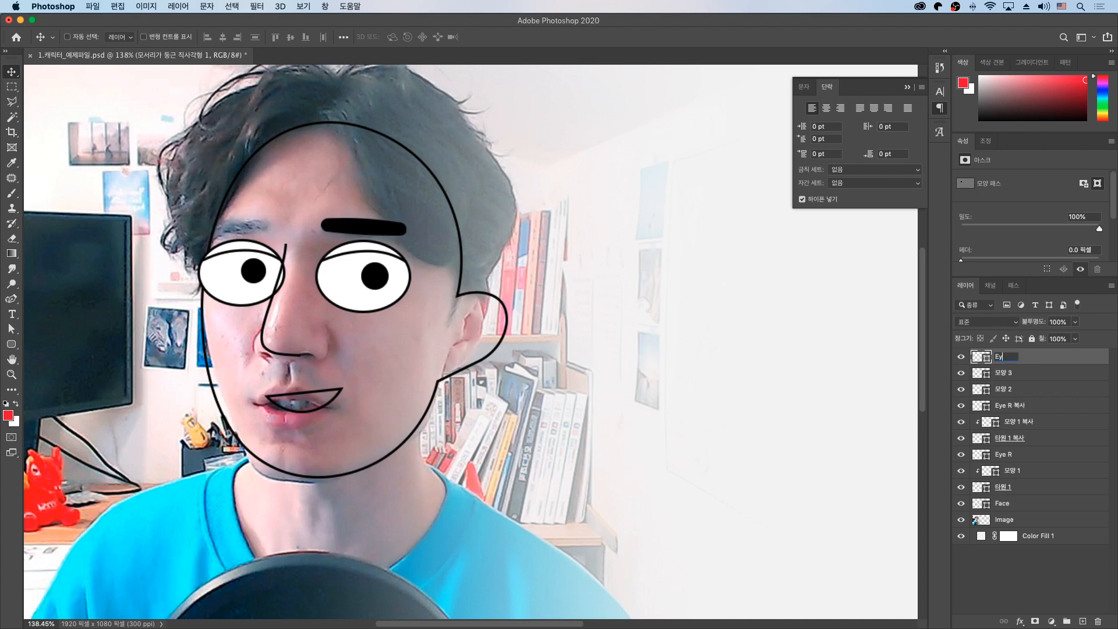
type("eline R")
key("Return")
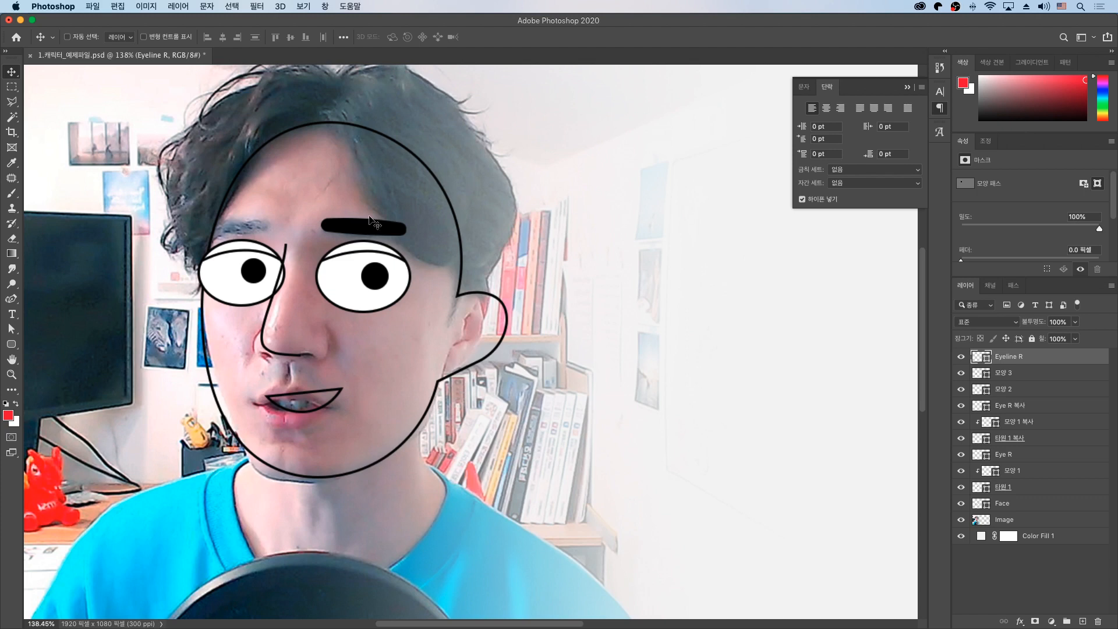
Copy the eyebrow above the other eye, narrow the copy to about 81% width and tilt it about -8.1°.
left_click_drag(366, 228, 247, 229)
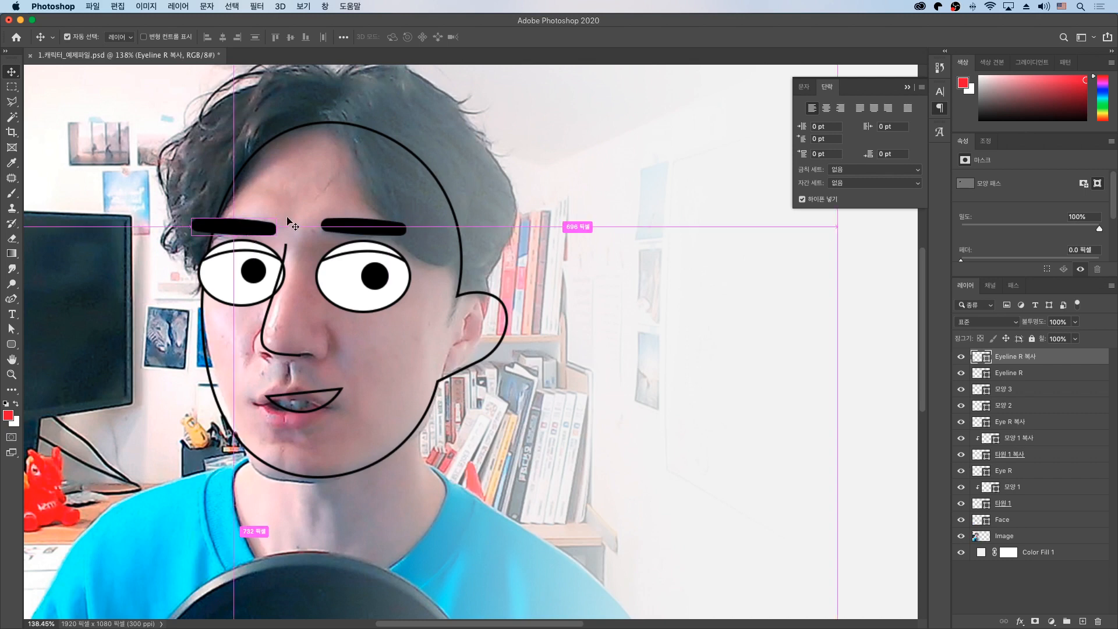
key("super+t")
mouse_move(292, 219)
left_mouse_down()
mouse_move(296, 211)
mouse_move(273, 253)
mouse_move(265, 226)
mouse_move(290, 223)
mouse_move(263, 225)
mouse_move(291, 220)
left_mouse_up()
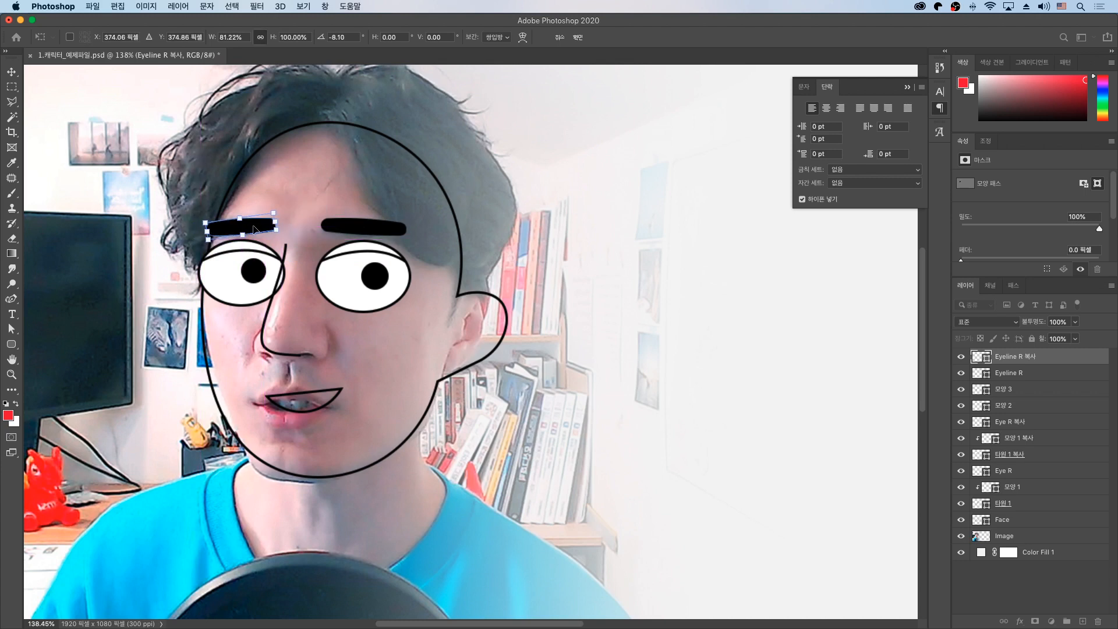
key("Escape")
key("Left")
key("Up")
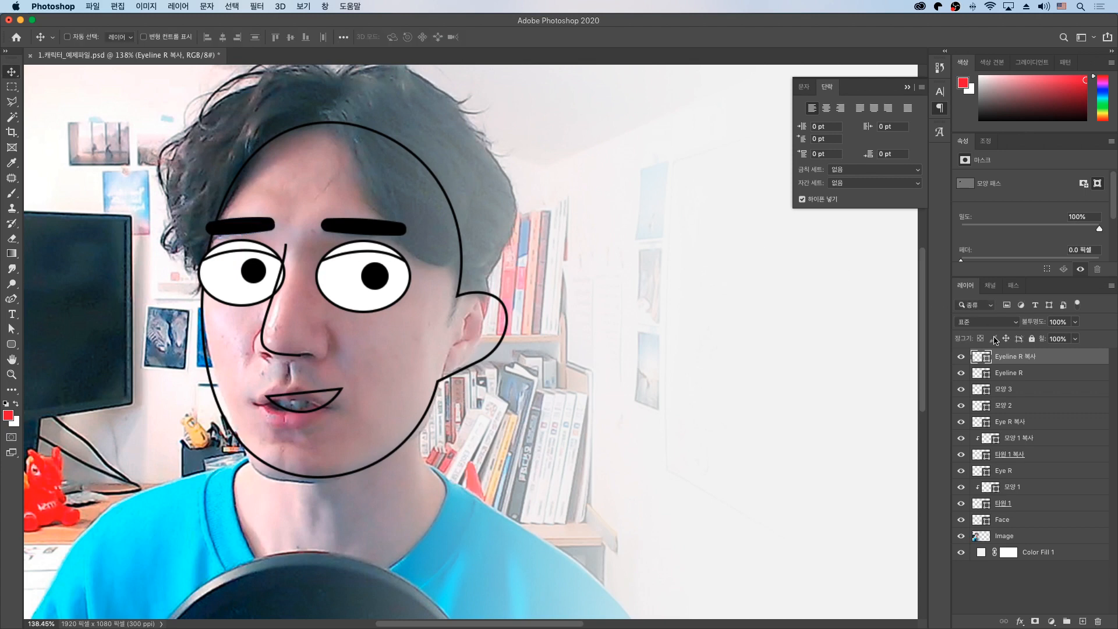
Rename the copied eyebrow's layer as Eyeline L.
double_click(1019, 356)
left_click_drag(1020, 357, 1056, 357)
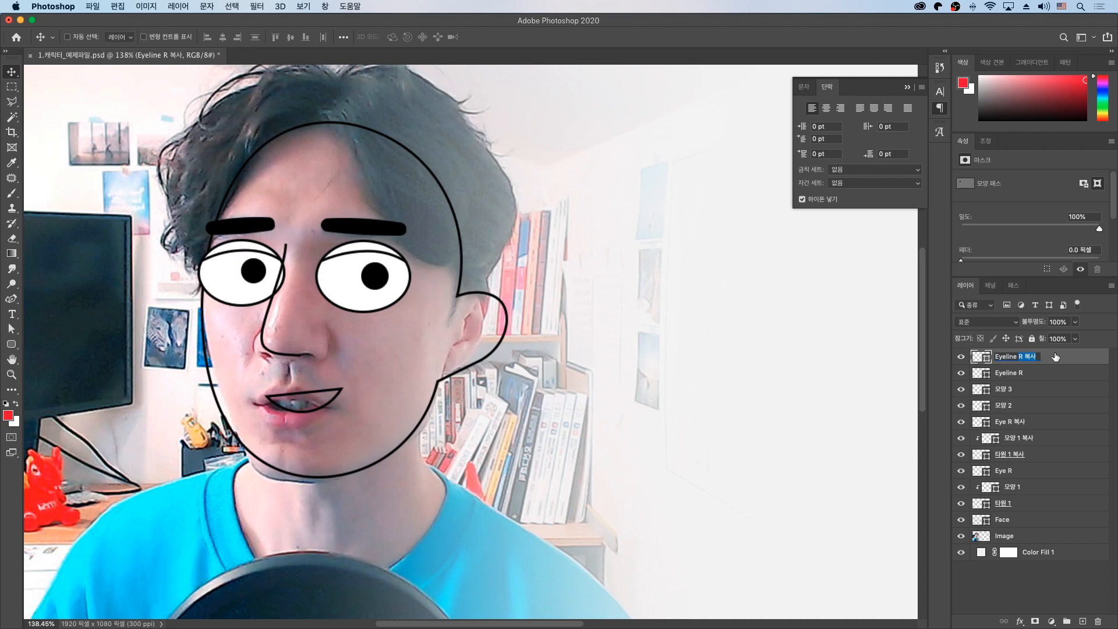
type("L")
key("Return")
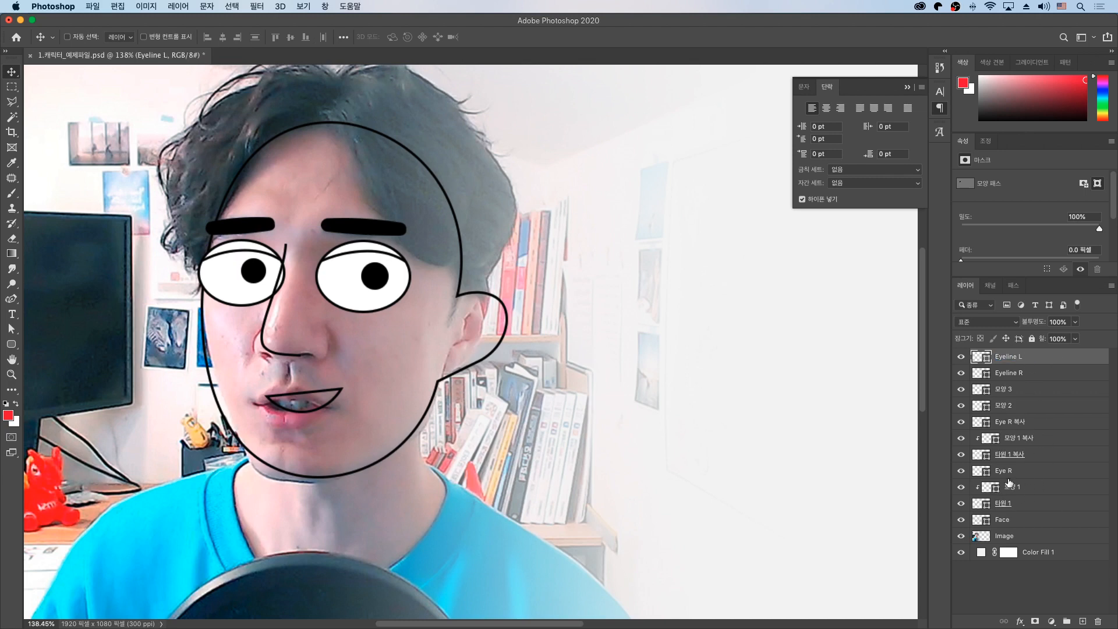
Rename the mouth shape's layer as Mouth and the nose line's layer as Nose.
left_click(1004, 390)
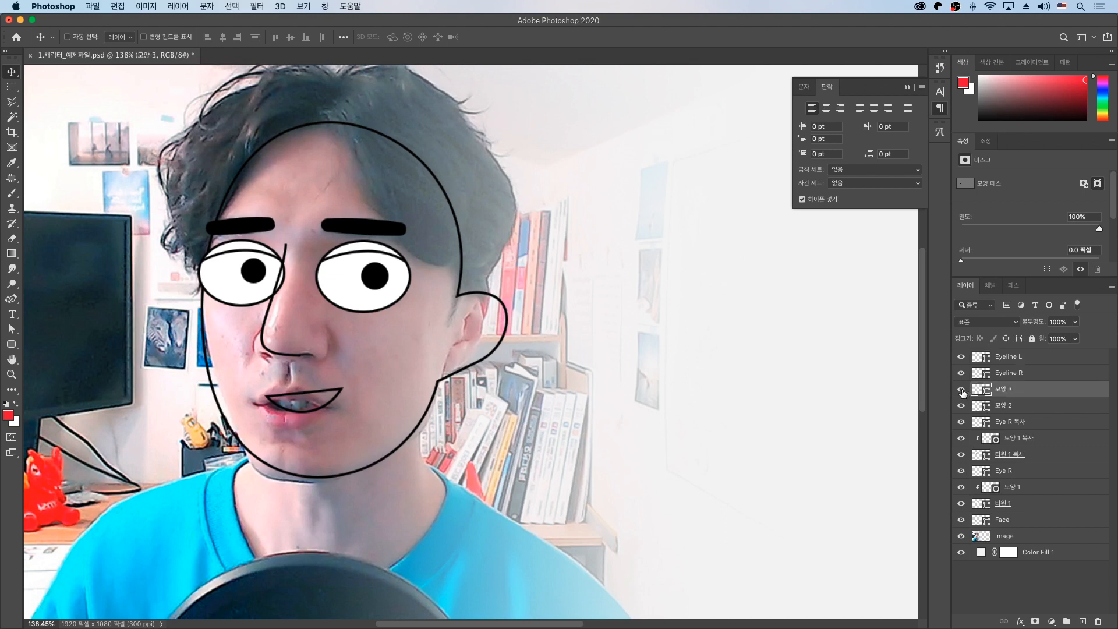
double_click(1004, 389)
type("Mouth")
key("Return")
left_click(1005, 408)
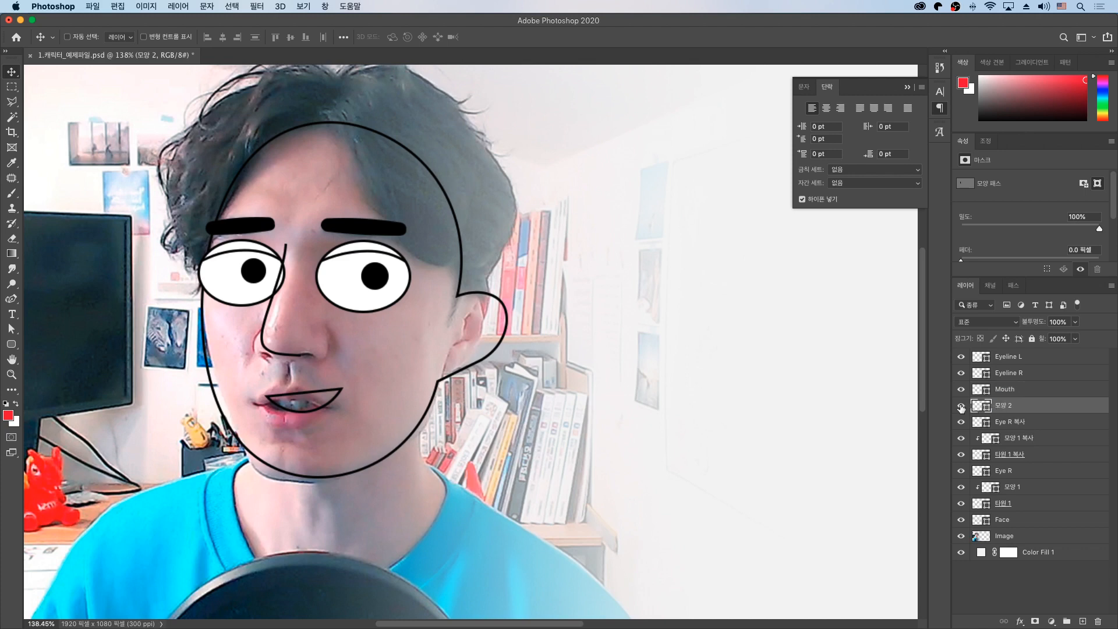
double_click(1003, 405)
type("N")
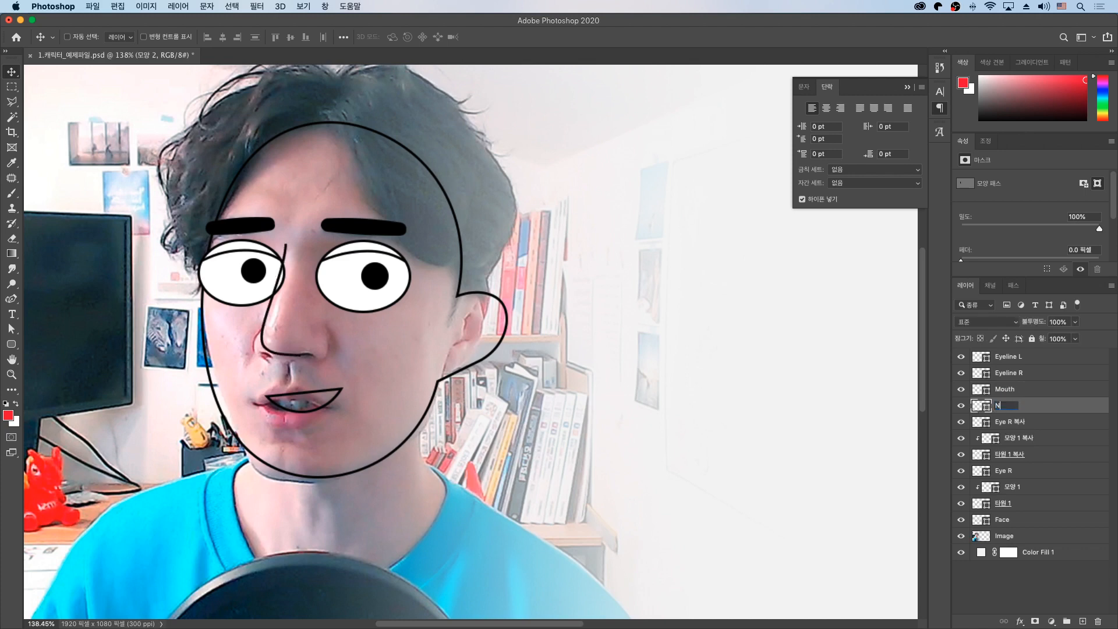
type("ose")
key("Return")
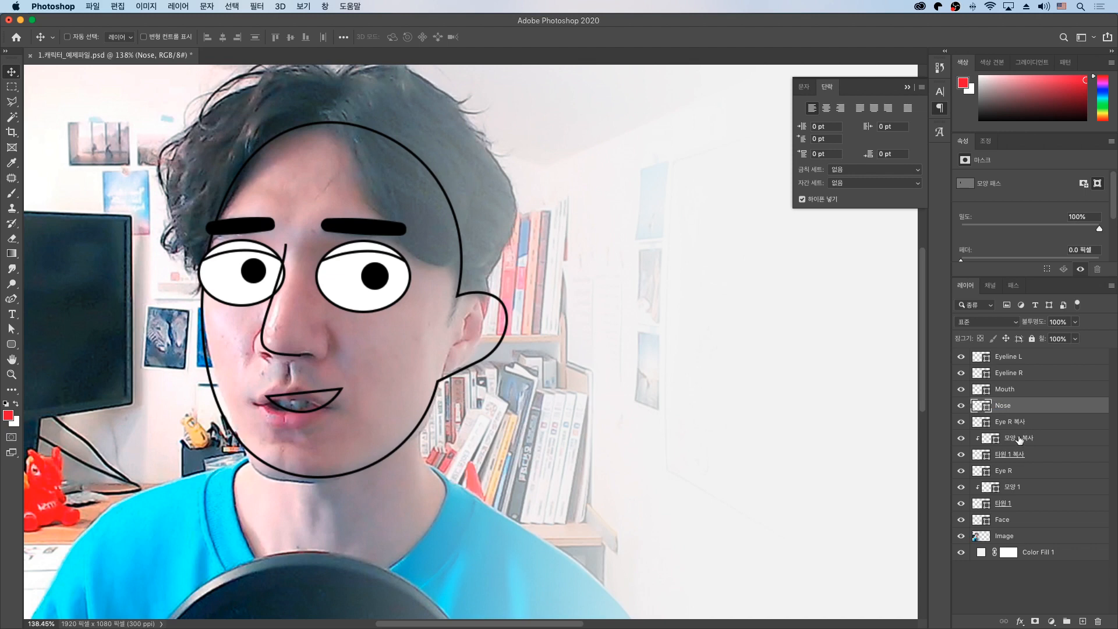
Check which eye the lower ellipse layer belongs to and select the range of eye layers up to the Eye R copy.
left_click(1006, 503)
left_click(962, 505)
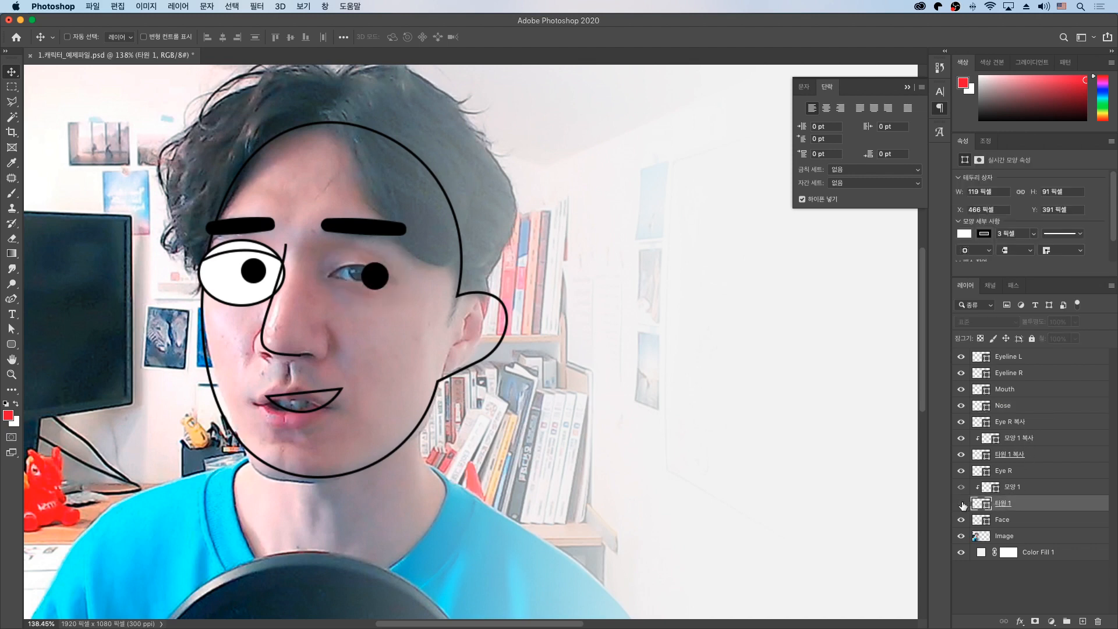
left_click(962, 504)
left_click(1026, 425, "shift")
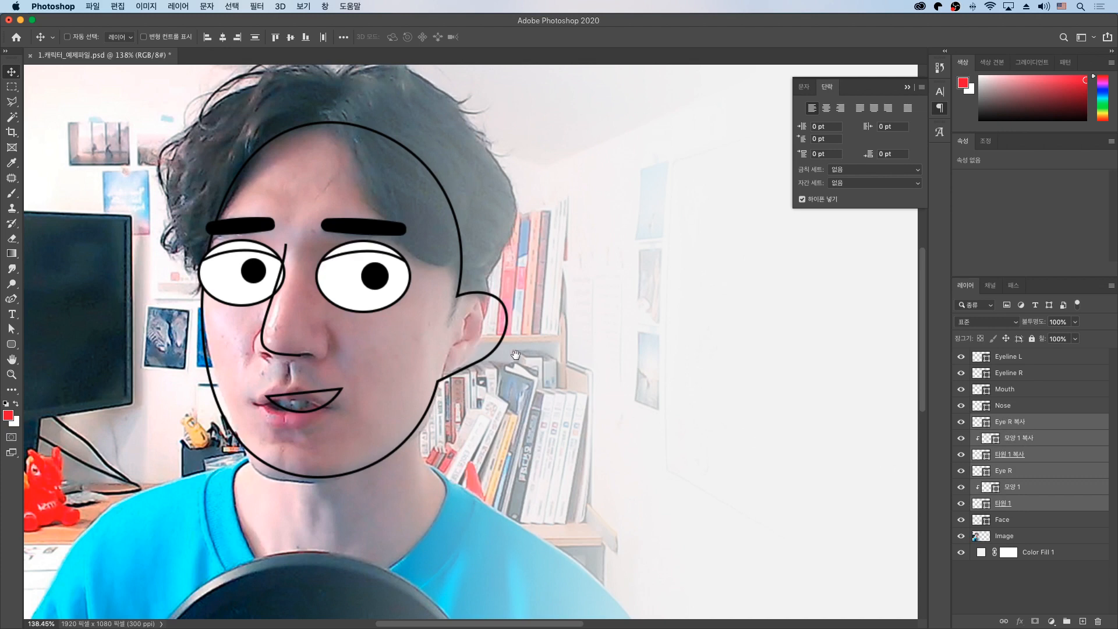
left_click_drag(516, 355, 547, 415)
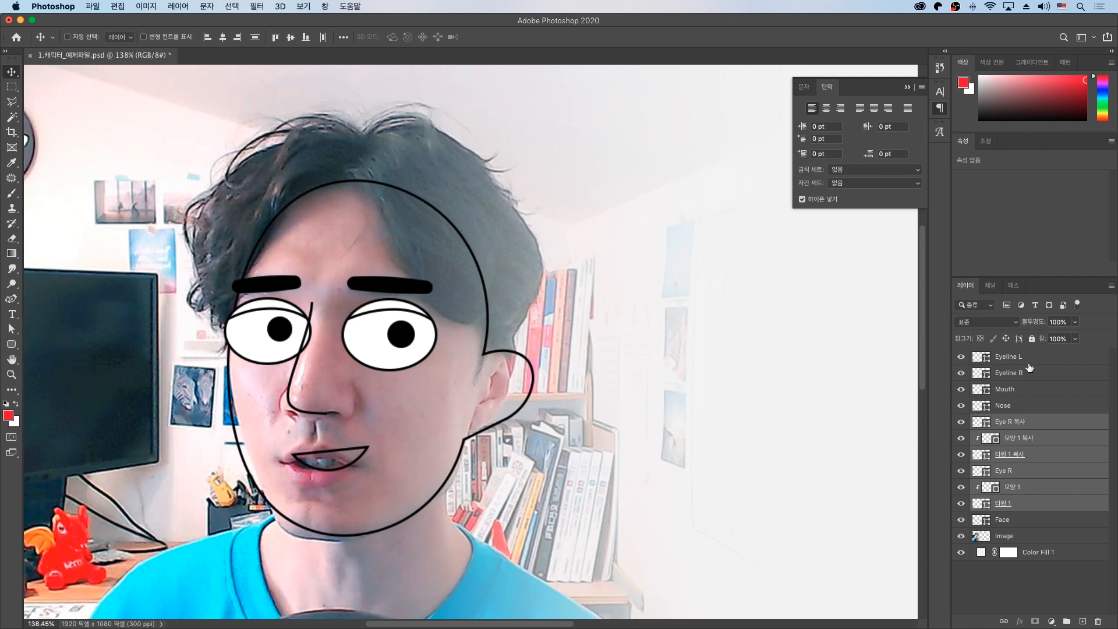
left_click(1002, 576)
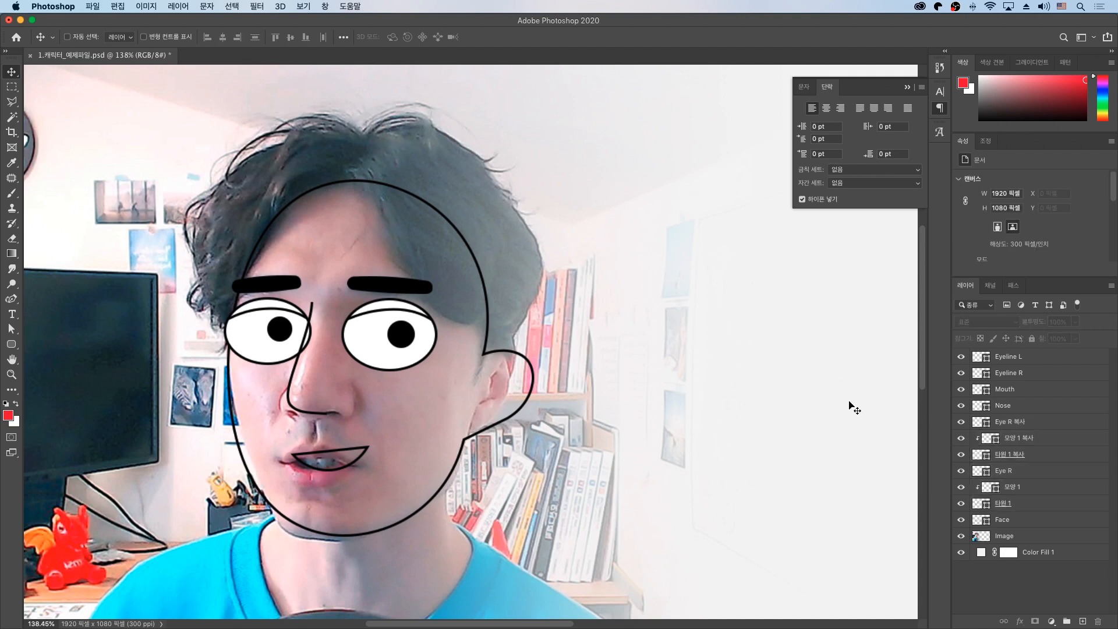
Set up the Curvature Pen tool to draw shapes with no fill and a black stroke.
left_click(14, 299)
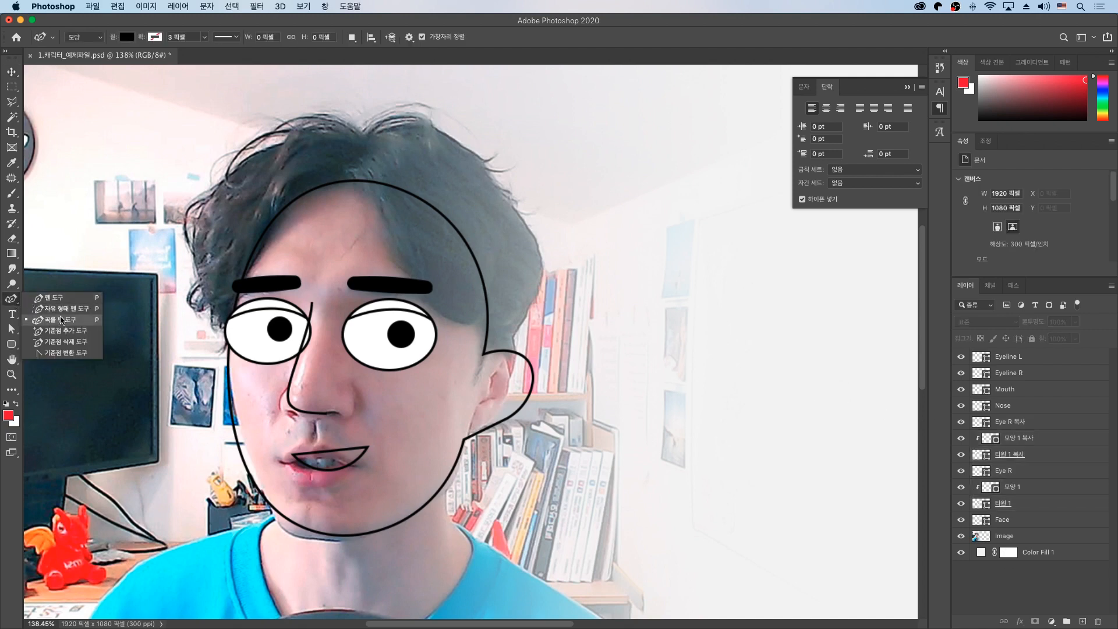
left_click(69, 320)
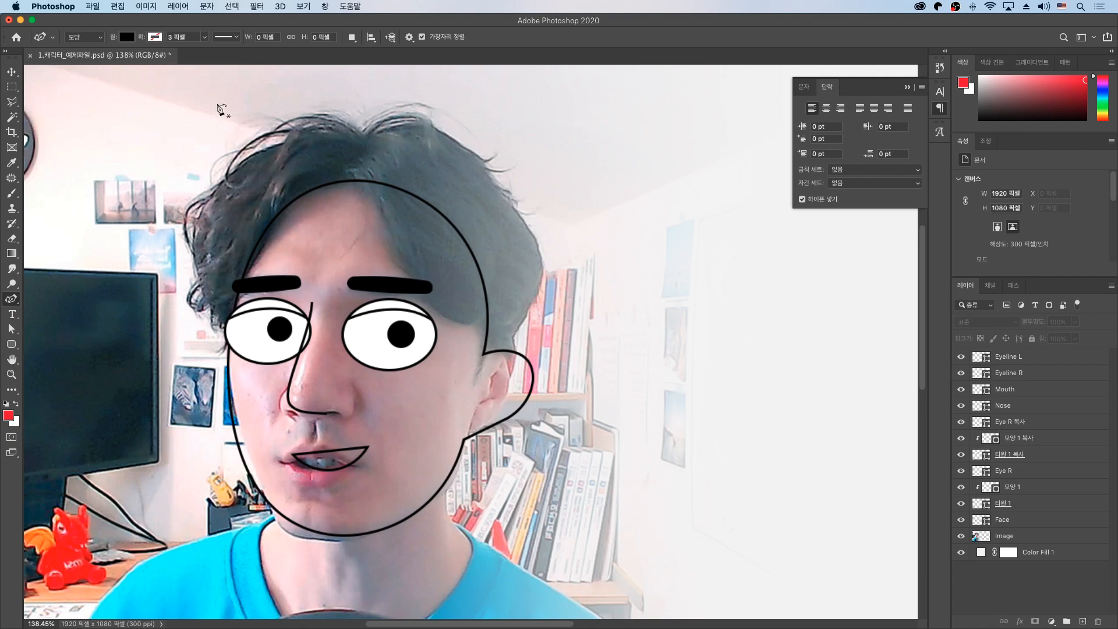
left_click(127, 39)
left_click(54, 60)
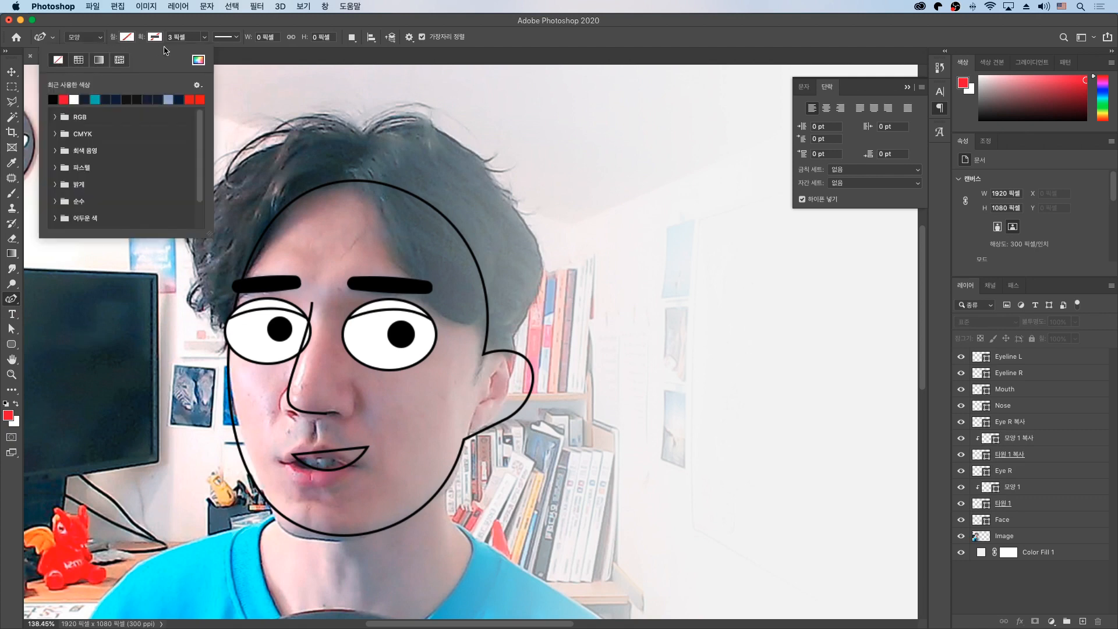
left_click(155, 38)
left_click(84, 101)
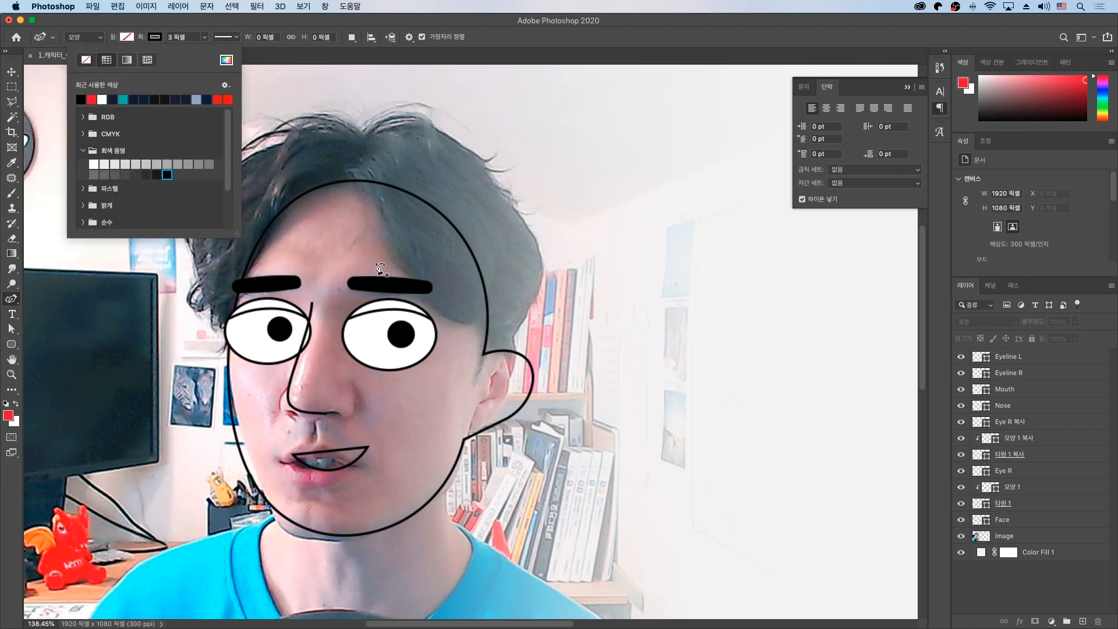
Trace a closed hair outline about 421 × 294 px around the man's hair, from the forehead parting past the ear and over the crown.
left_click(352, 187)
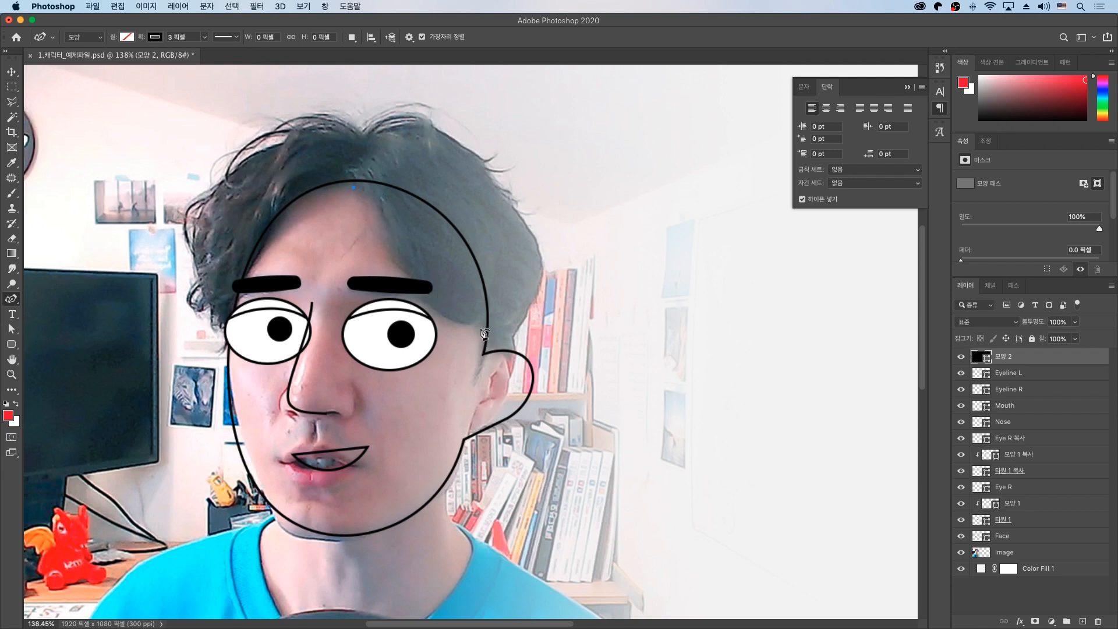
left_click_drag(482, 352, 485, 374)
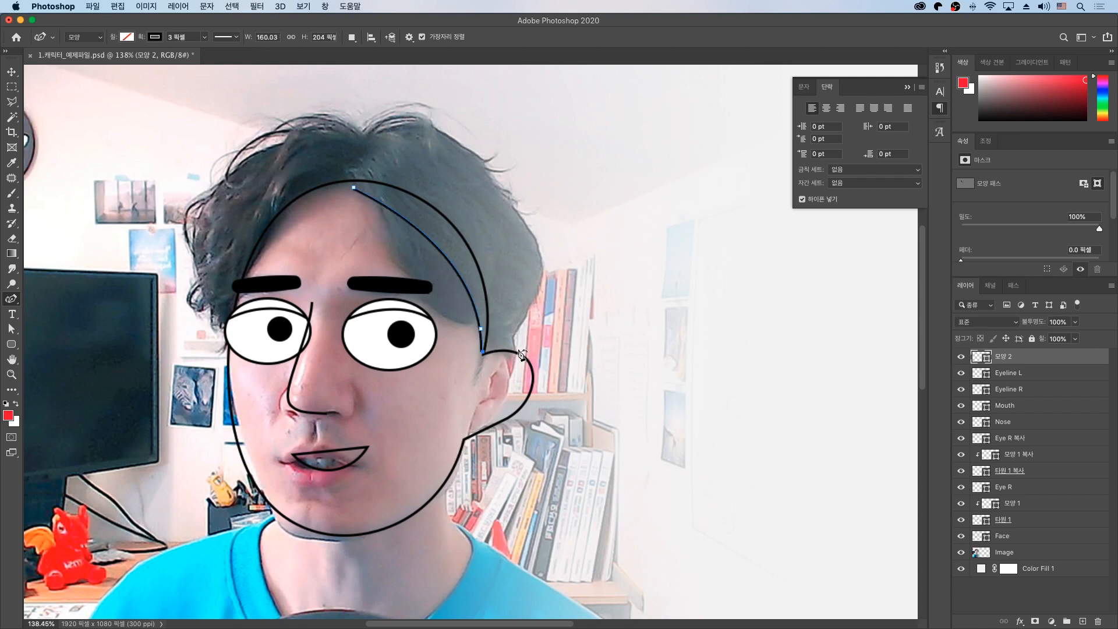
left_click(518, 351)
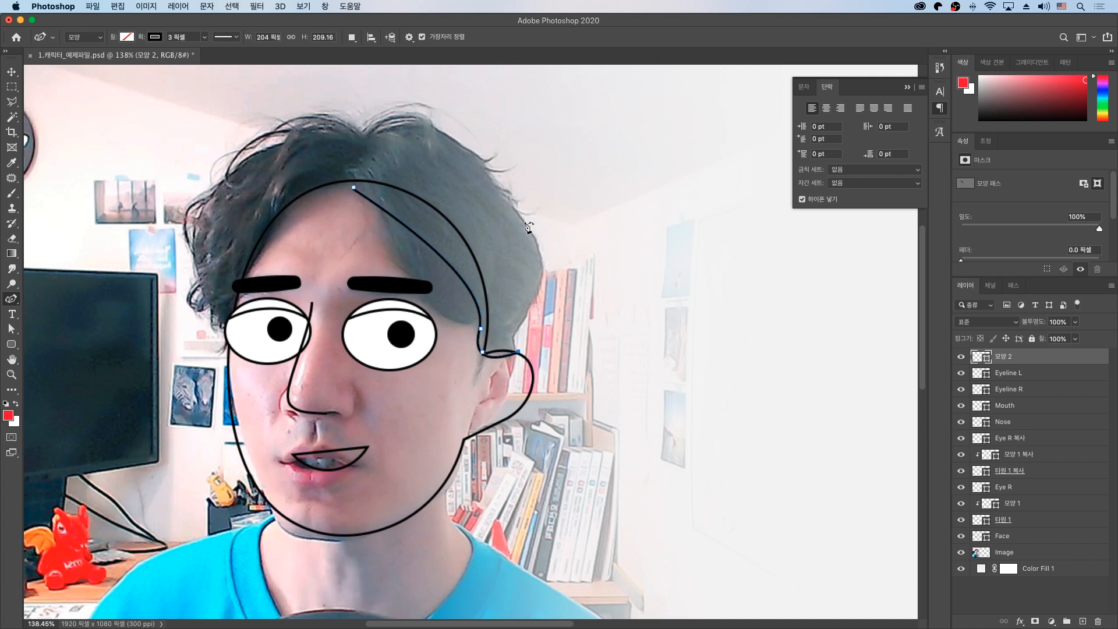
left_click(505, 164)
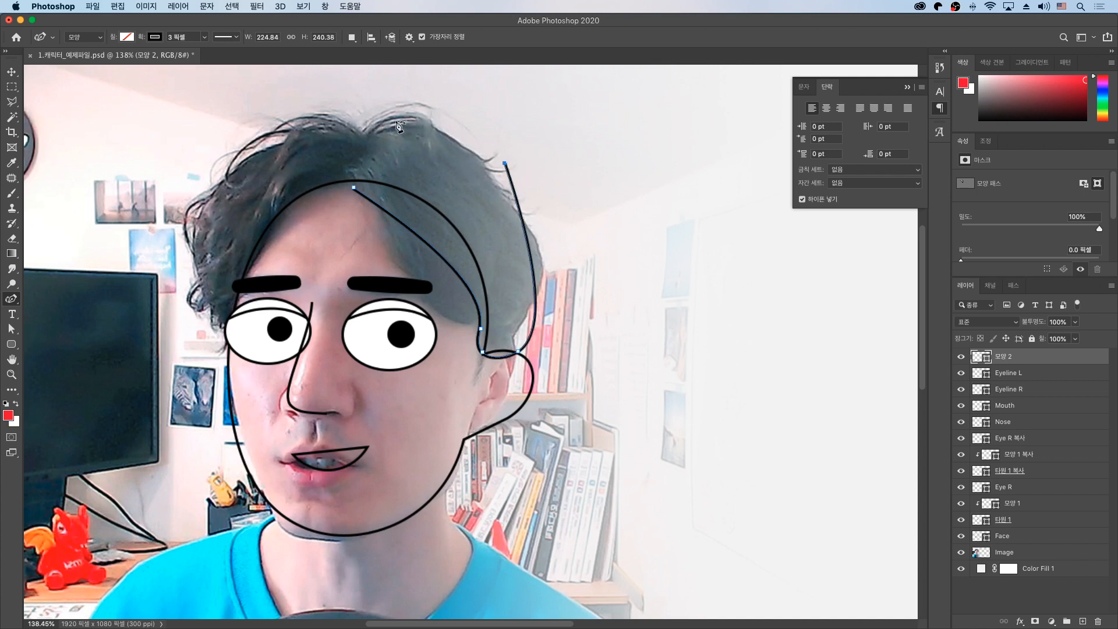
left_click(396, 121)
left_click(364, 135)
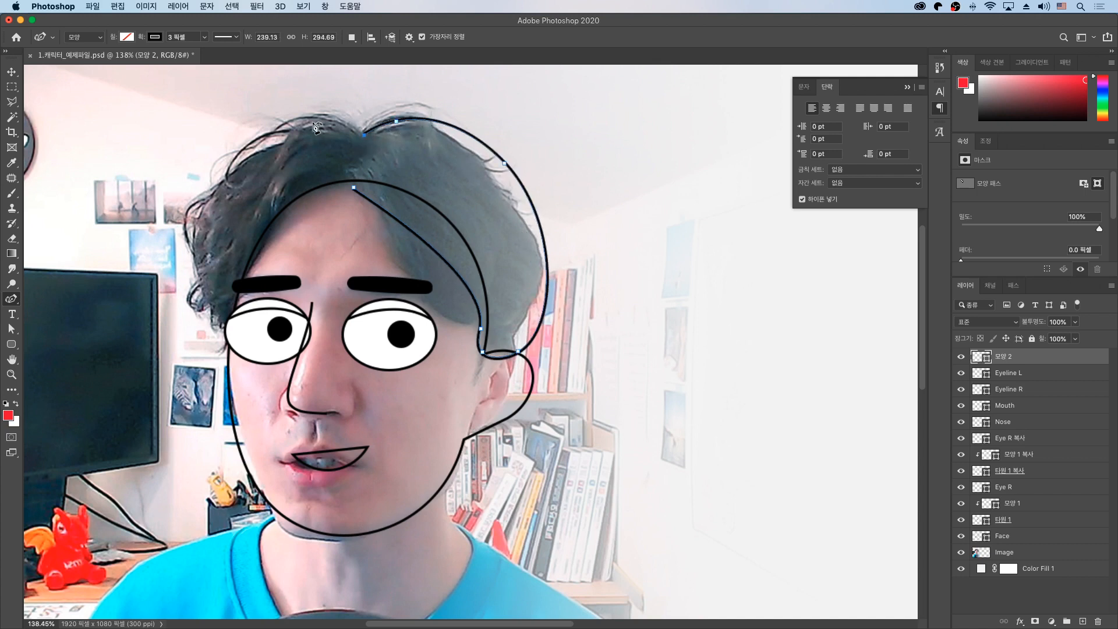
left_click(250, 152)
left_click(224, 326)
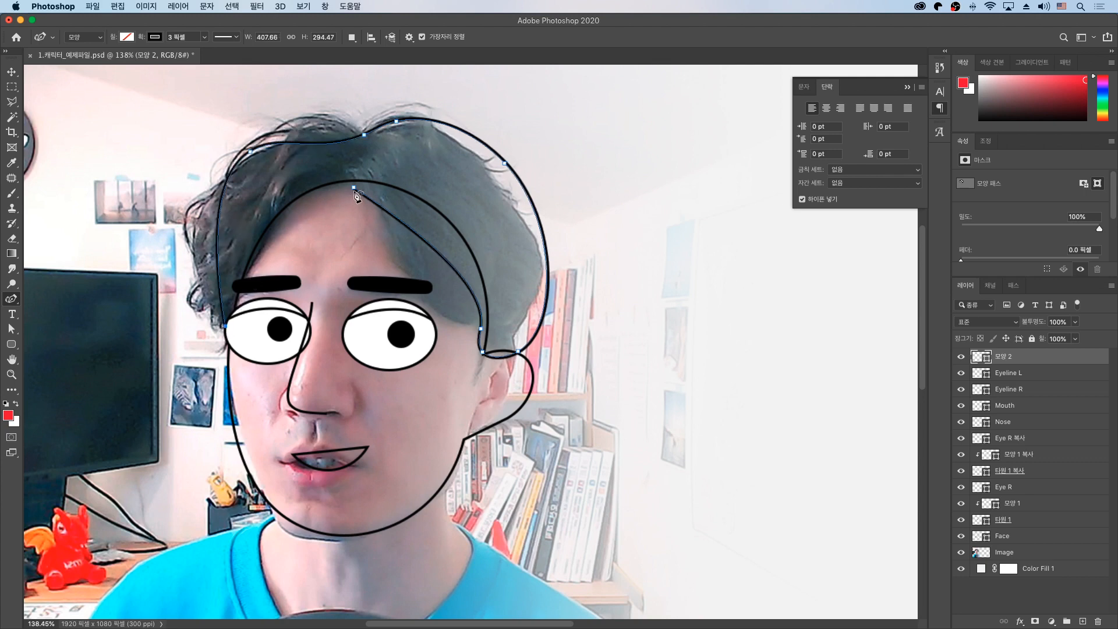
left_click(353, 188)
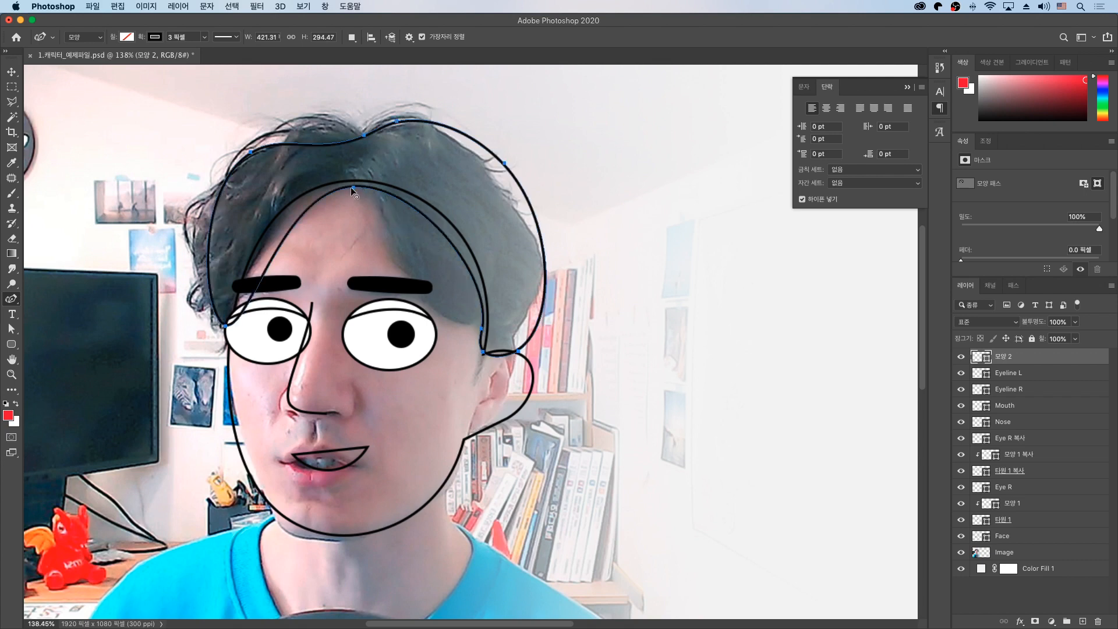
Turn the hair outline's left temple and top parting points into corners and pull its left side inward.
double_click(225, 326)
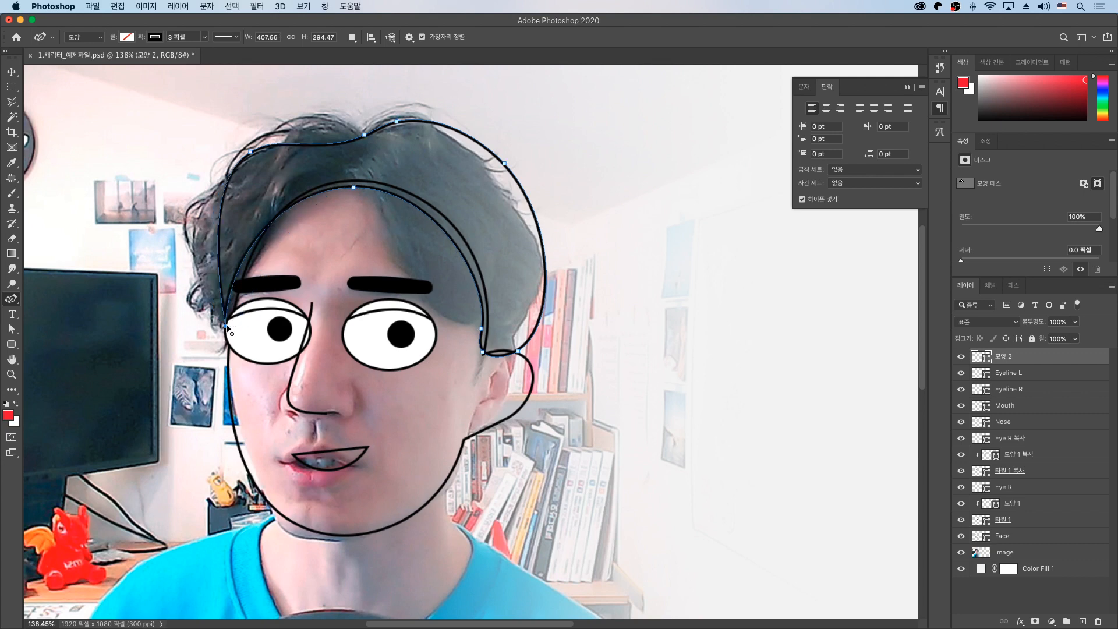
left_click(362, 136)
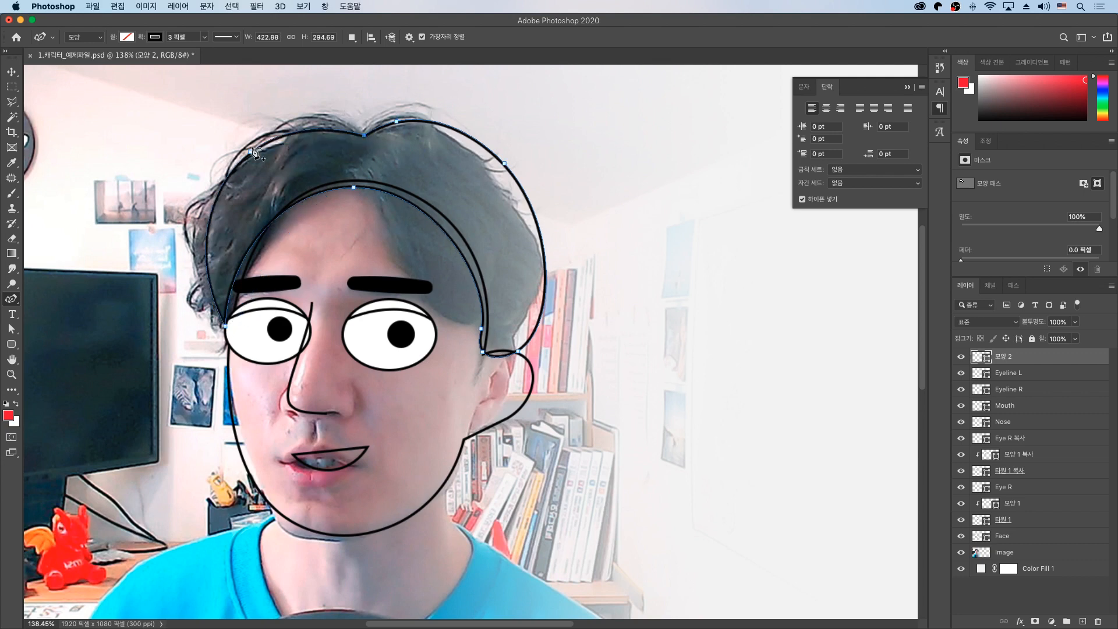
left_click_drag(249, 152, 278, 145)
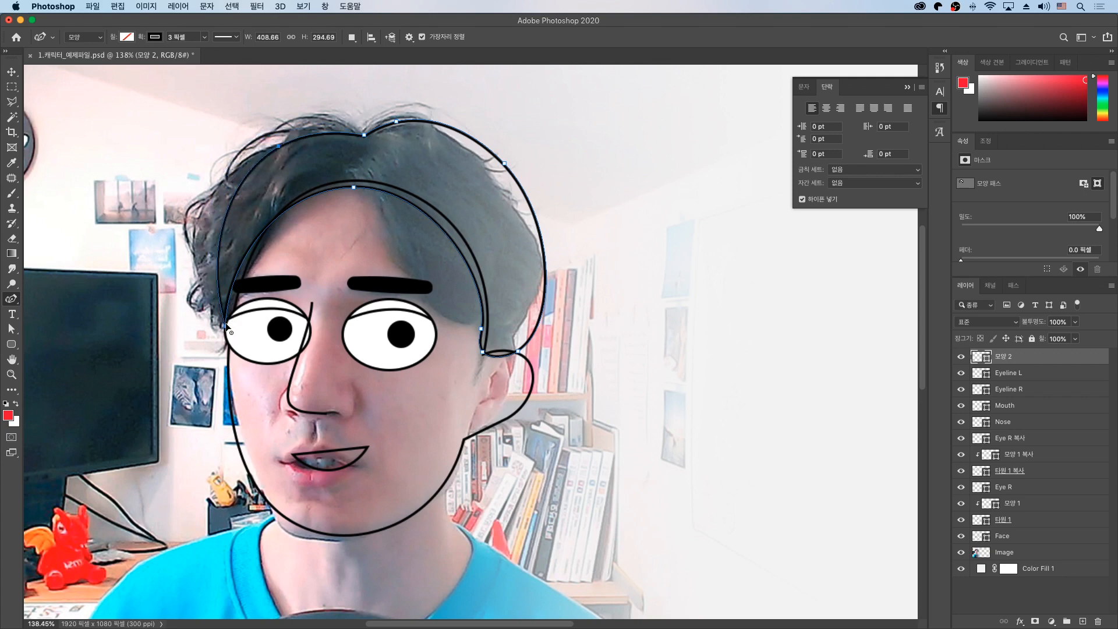
left_click_drag(227, 326, 236, 310)
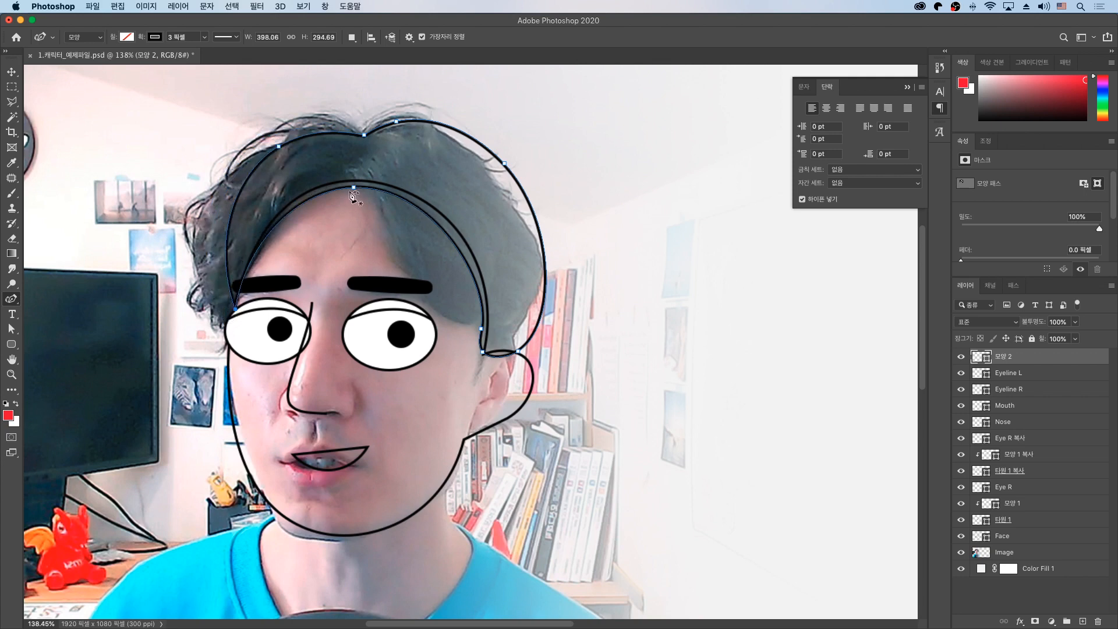
Reshape the hairline into a parted fringe with a corner at the forehead parting and added curve points on both sides.
mouse_move(352, 187)
left_mouse_down()
mouse_move(370, 194)
mouse_move(356, 186)
left_mouse_up()
left_click(418, 205)
left_click_drag(418, 206, 395, 266)
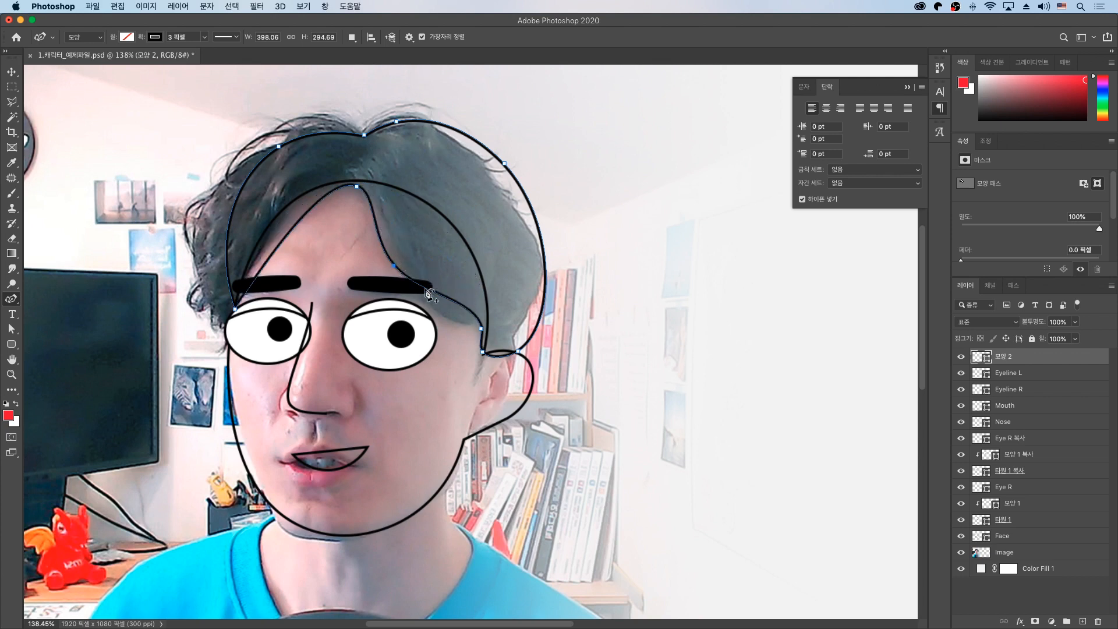
left_click(358, 187, "alt")
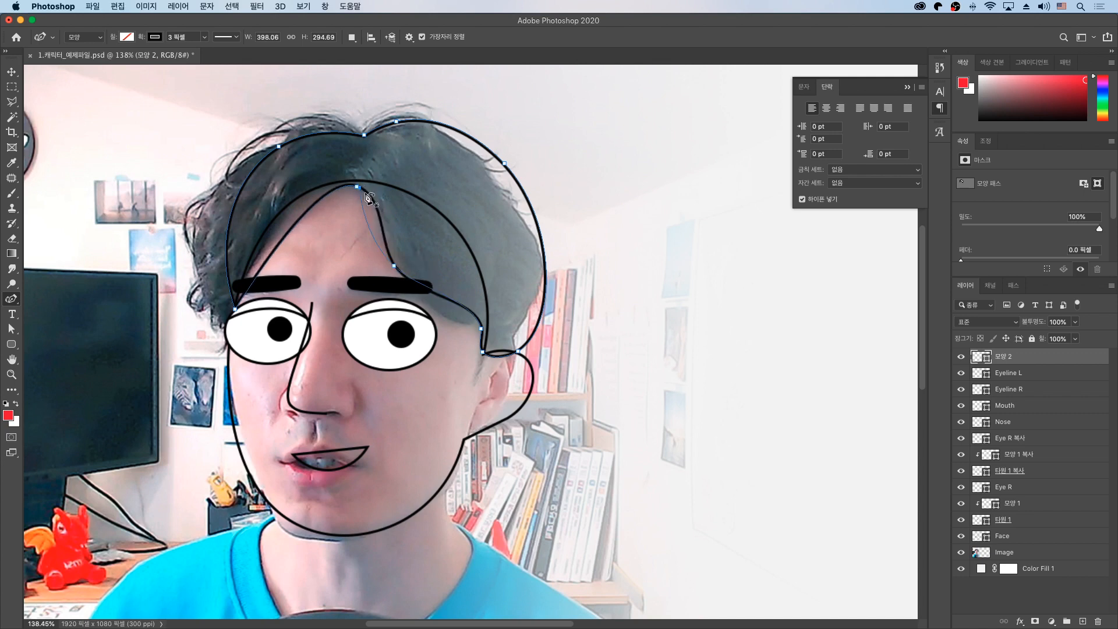
key("super+z")
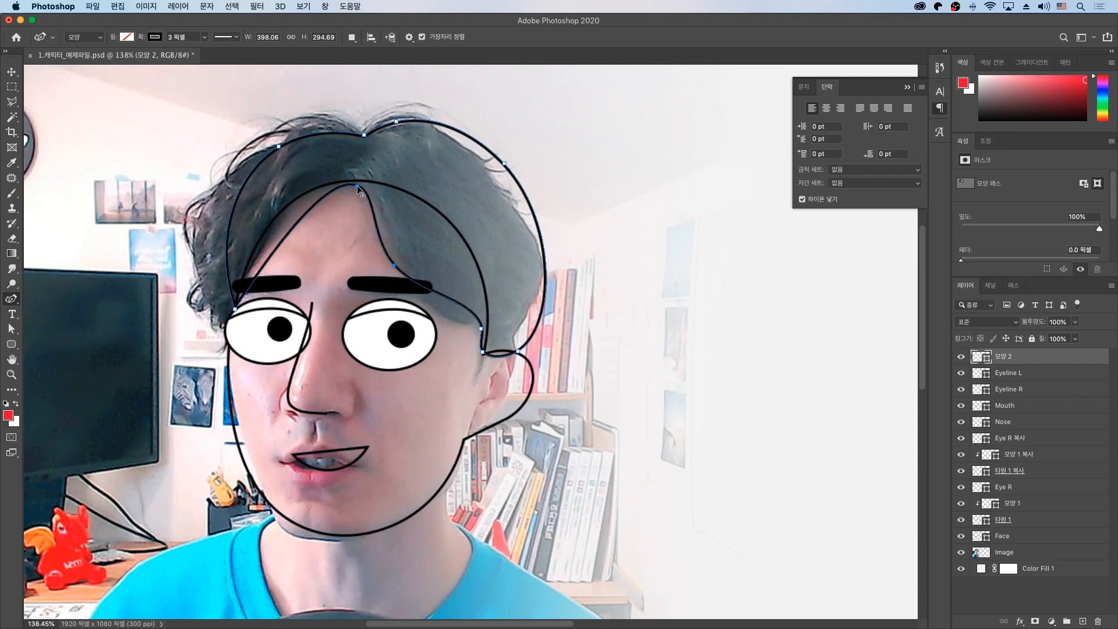
left_click(358, 185, "alt")
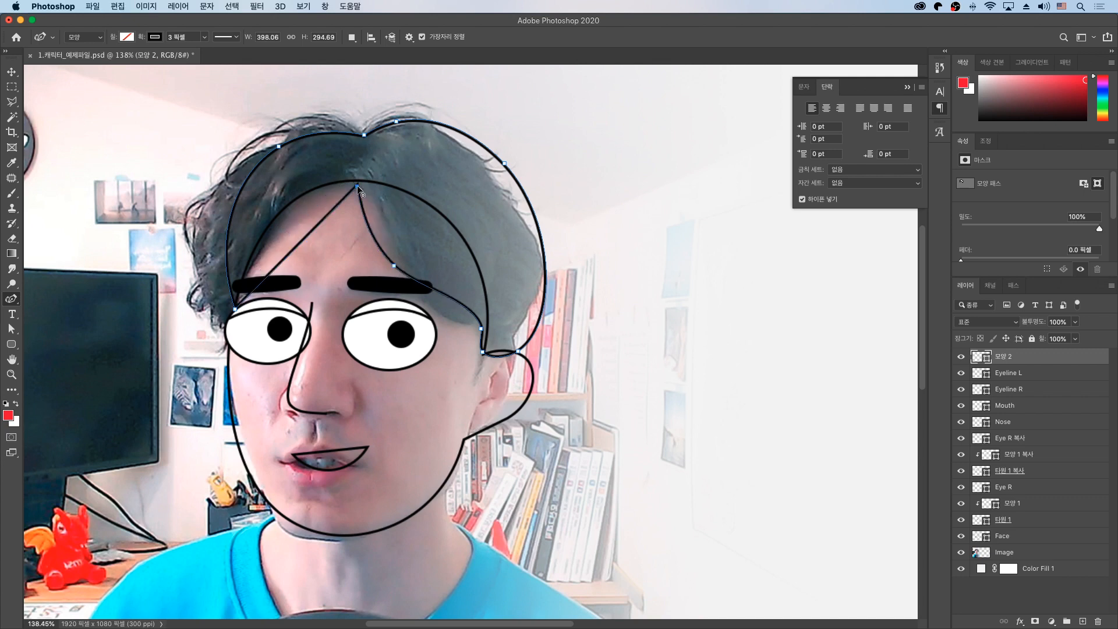
left_click_drag(307, 236, 319, 199)
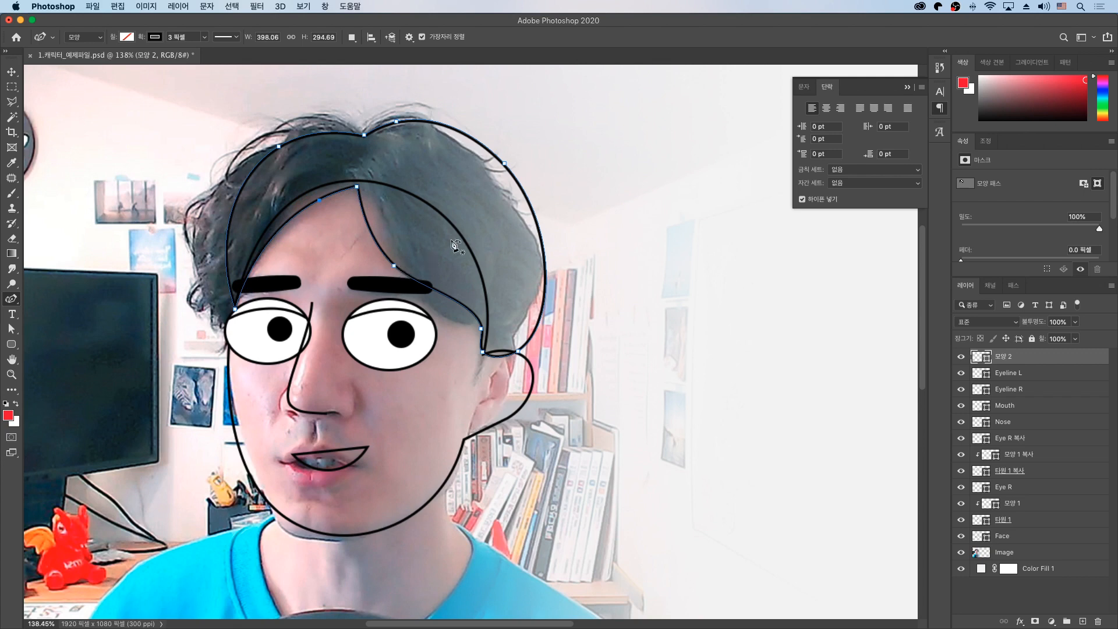
Sharpen the hair outline's sideburn above the ear and refine its points at the ear, the right crown and the top parting.
left_click(481, 327)
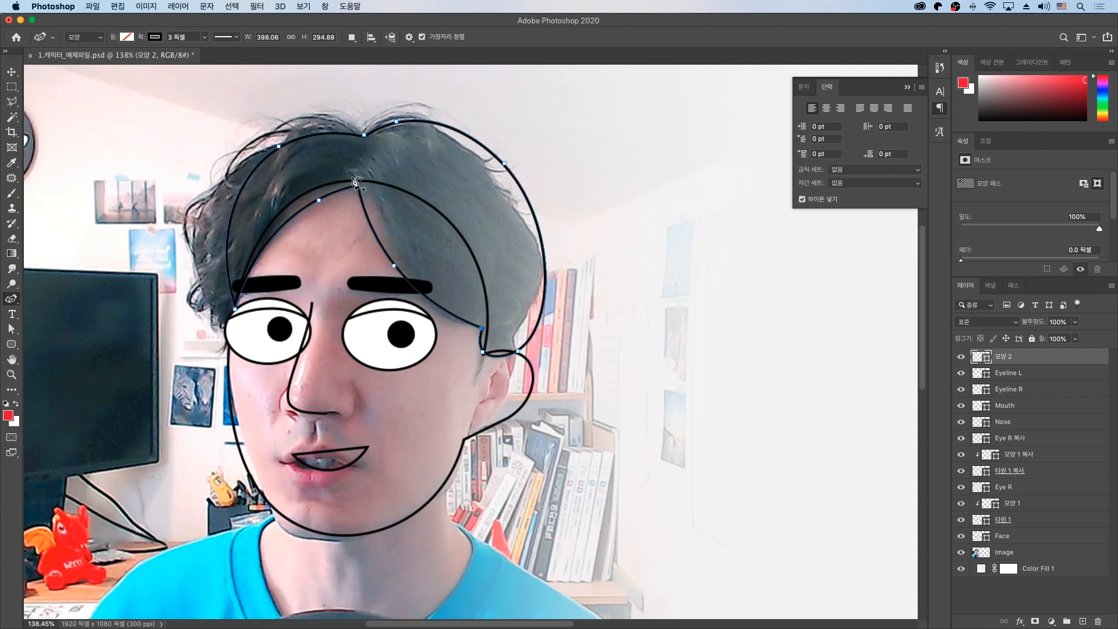
left_click(482, 352)
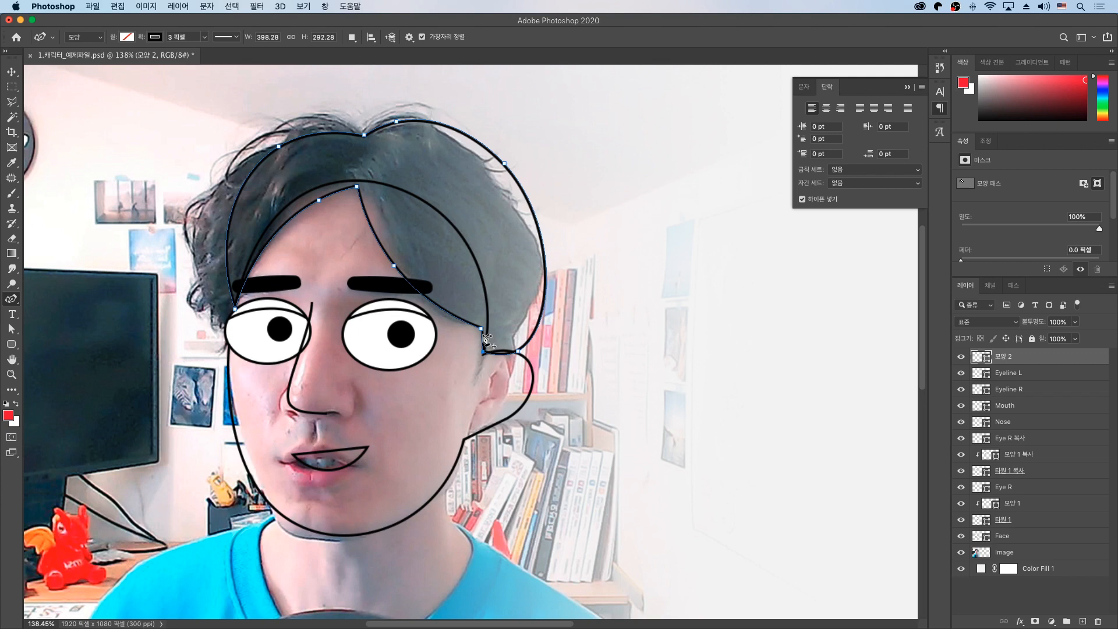
left_click_drag(481, 329, 477, 341)
left_click(483, 351)
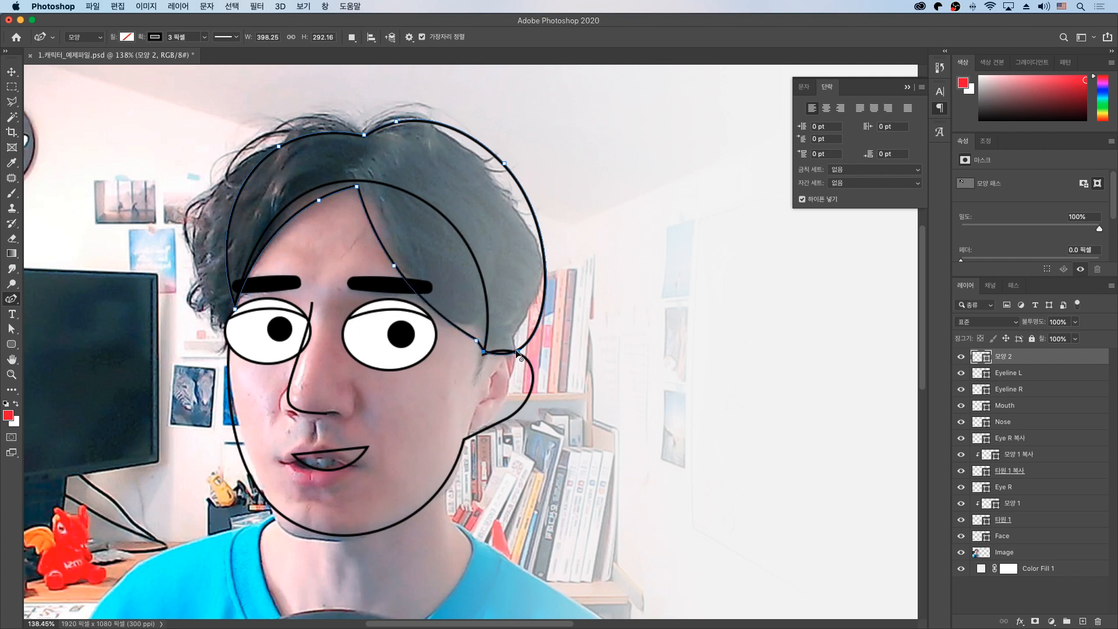
left_click_drag(517, 352, 484, 355)
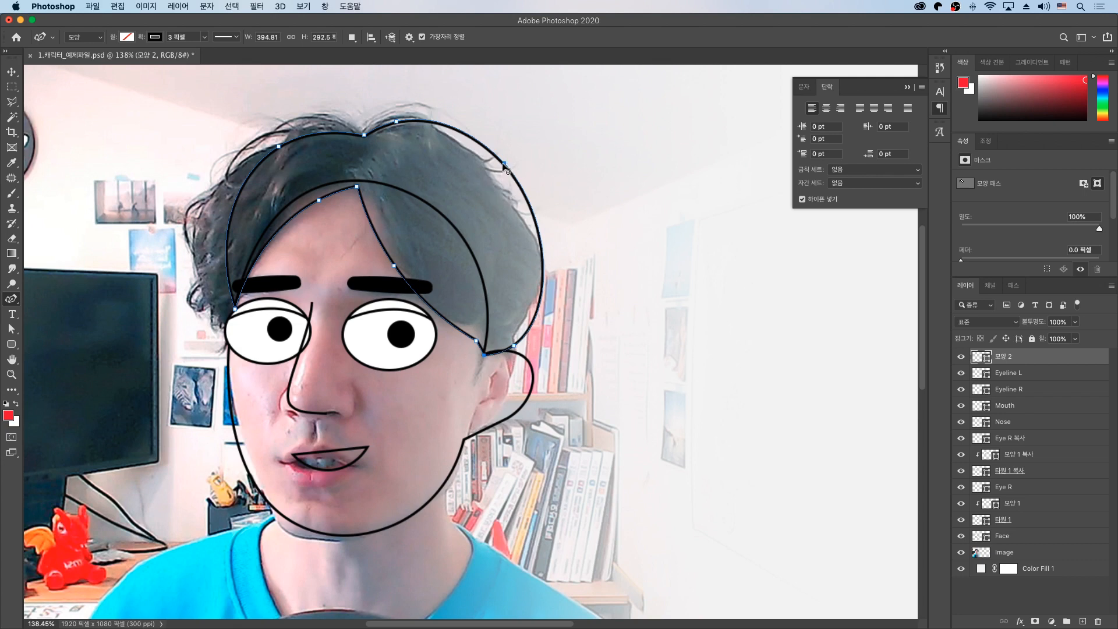
left_click_drag(505, 163, 504, 176)
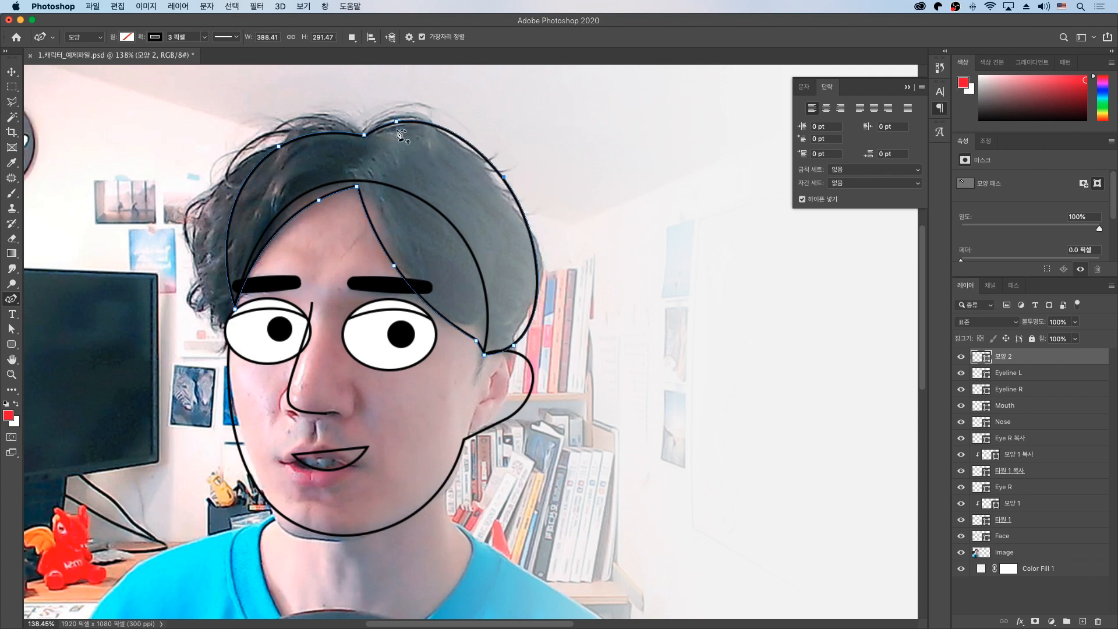
left_click_drag(363, 135, 358, 133)
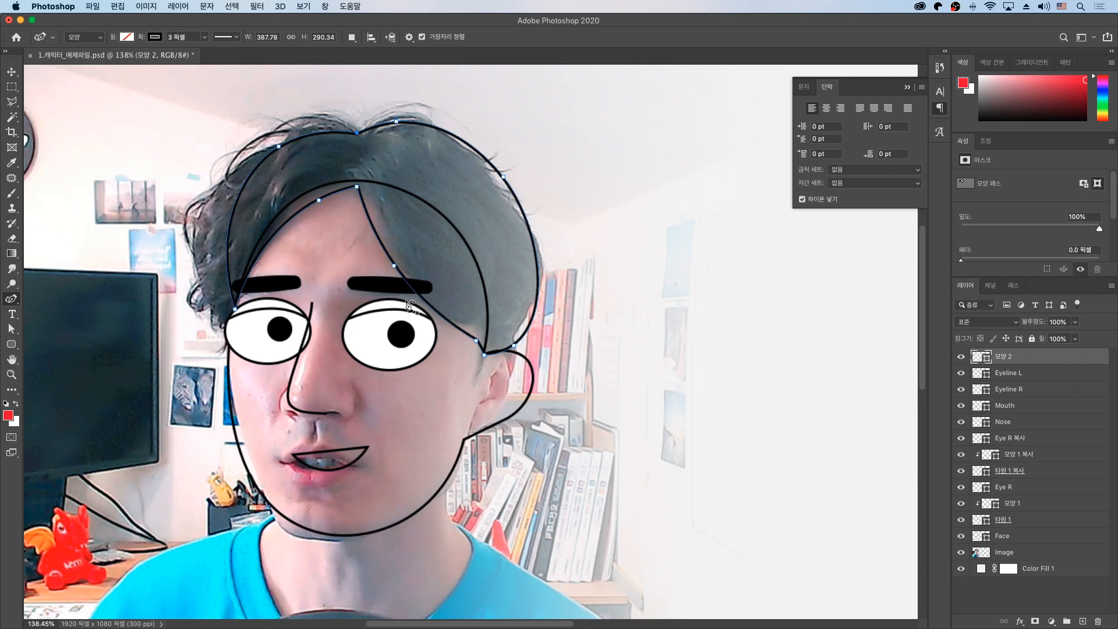
Remove the hair shape's stroke and fill it with black.
left_click(155, 37)
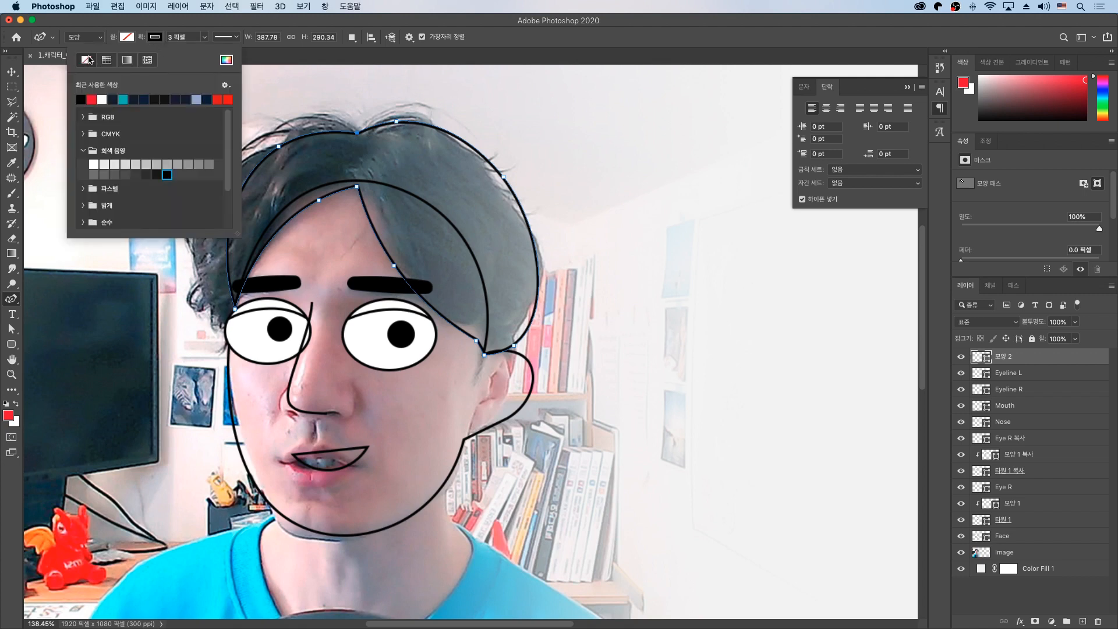
left_click(81, 60)
left_click(130, 38)
left_click(53, 100)
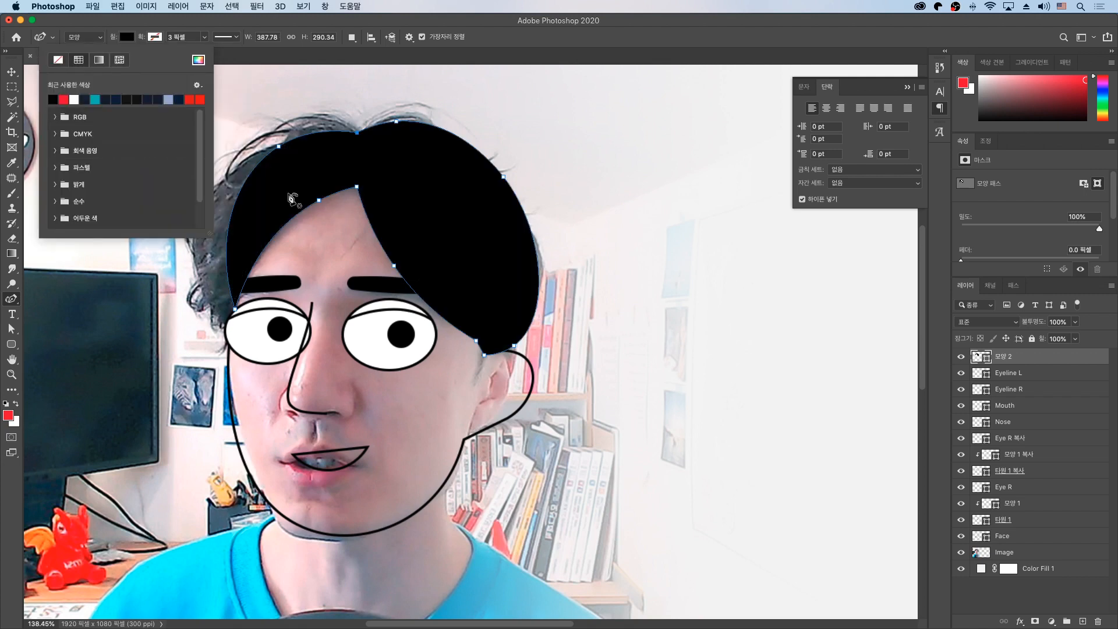
key("v")
Draw a closed neck-and-shoulders outline about 665 px wide below the mouth with the Curvature Pen, directly above the Image layer.
key("z")
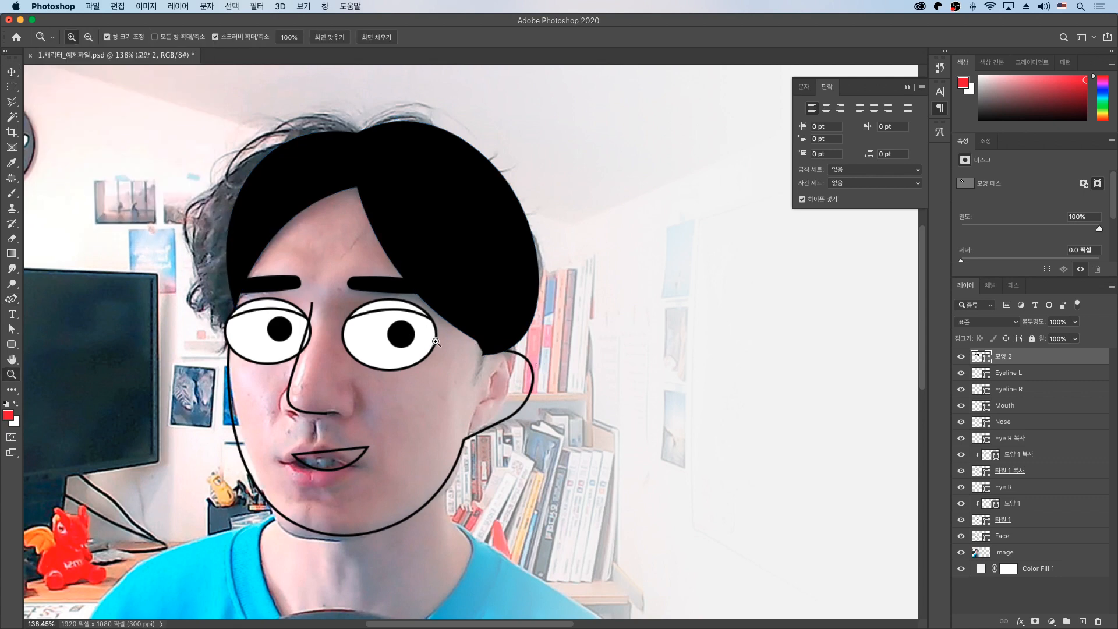
mouse_move(436, 342)
left_mouse_down()
mouse_move(384, 356)
mouse_move(440, 342)
left_mouse_up()
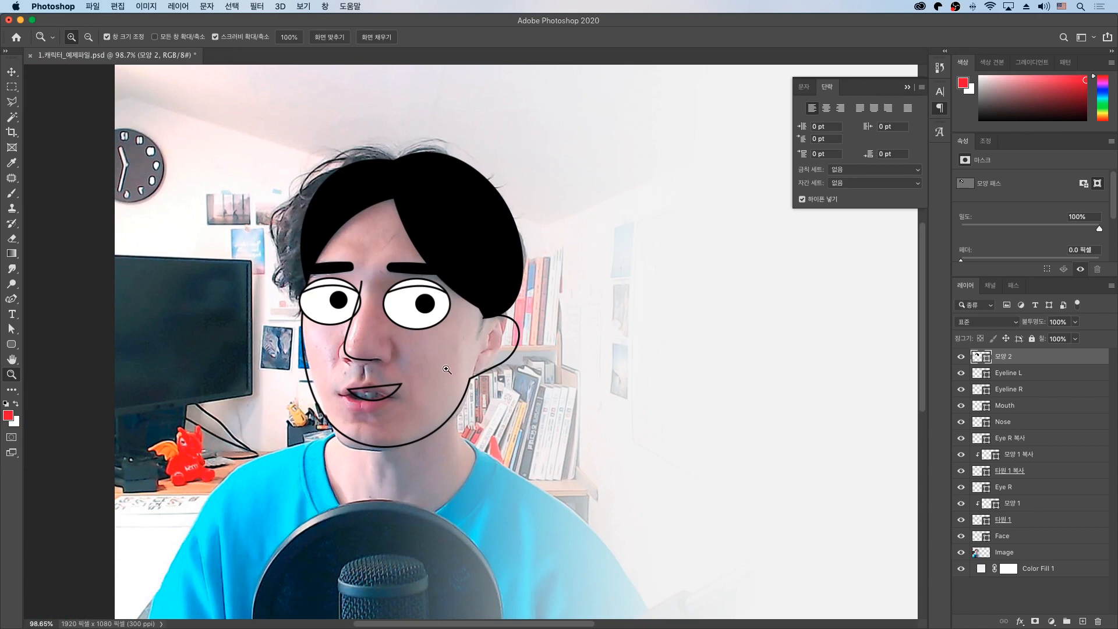
left_click_drag(447, 370, 464, 331)
key("p")
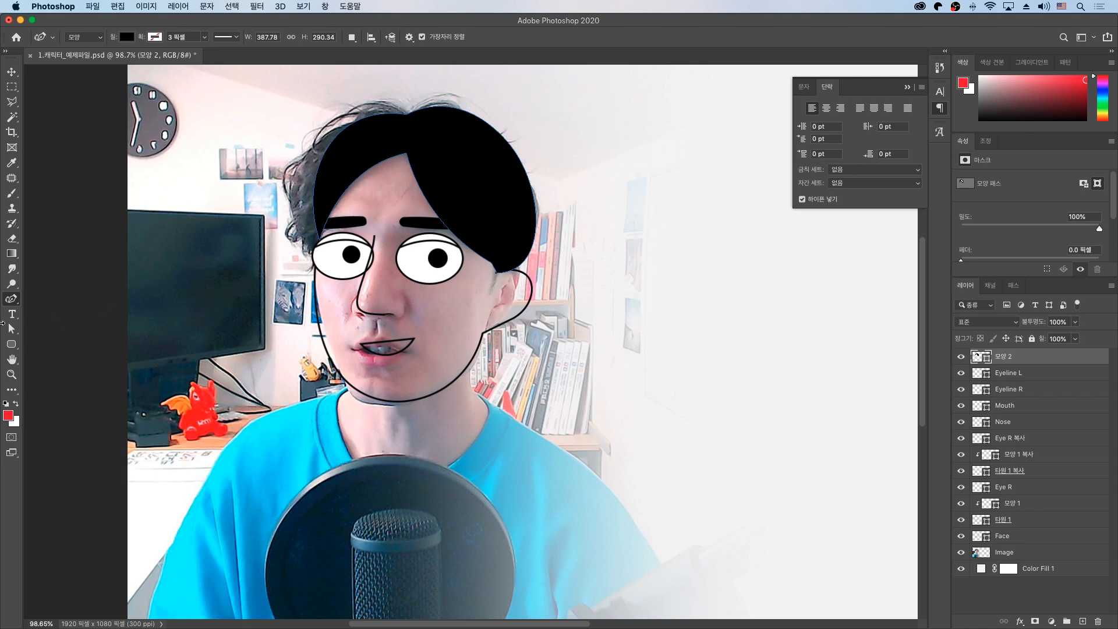
right_click(11, 299)
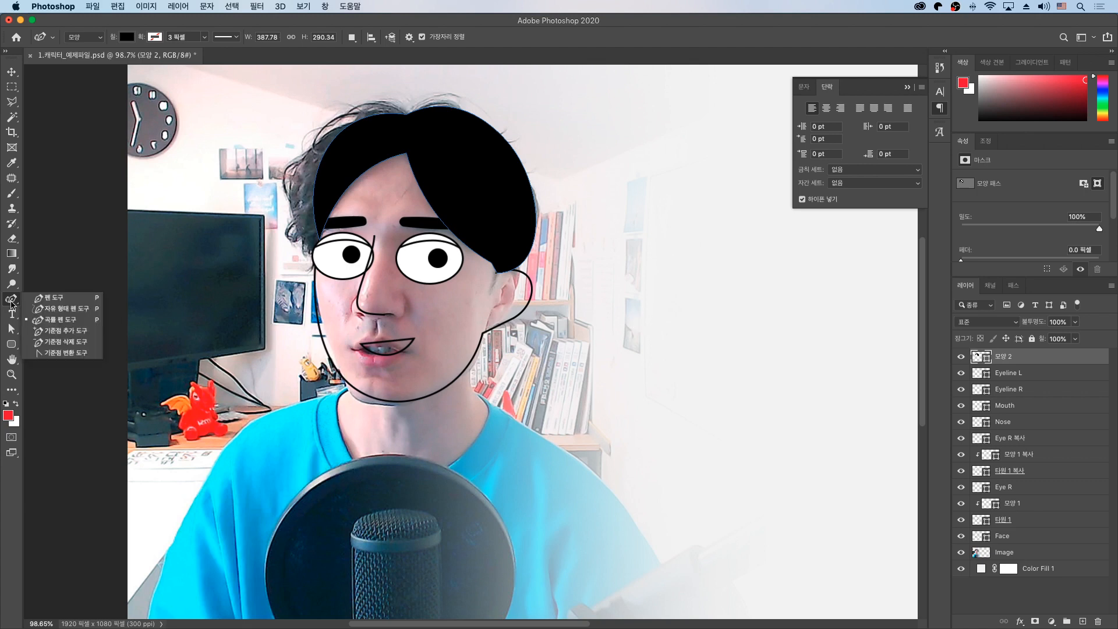
left_click(59, 321)
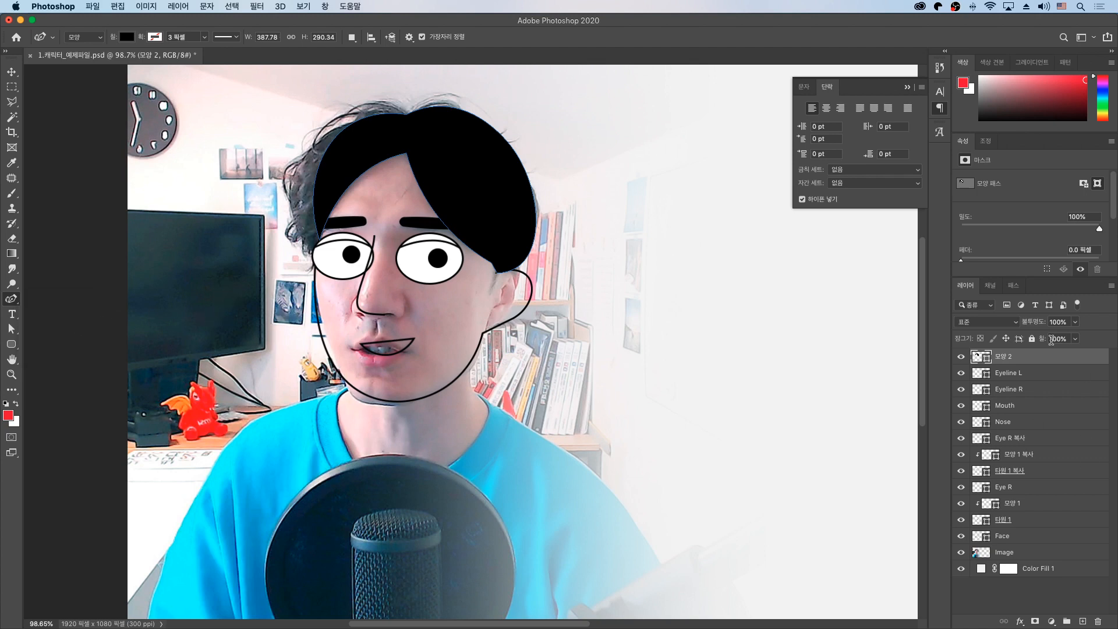
left_click(1012, 600)
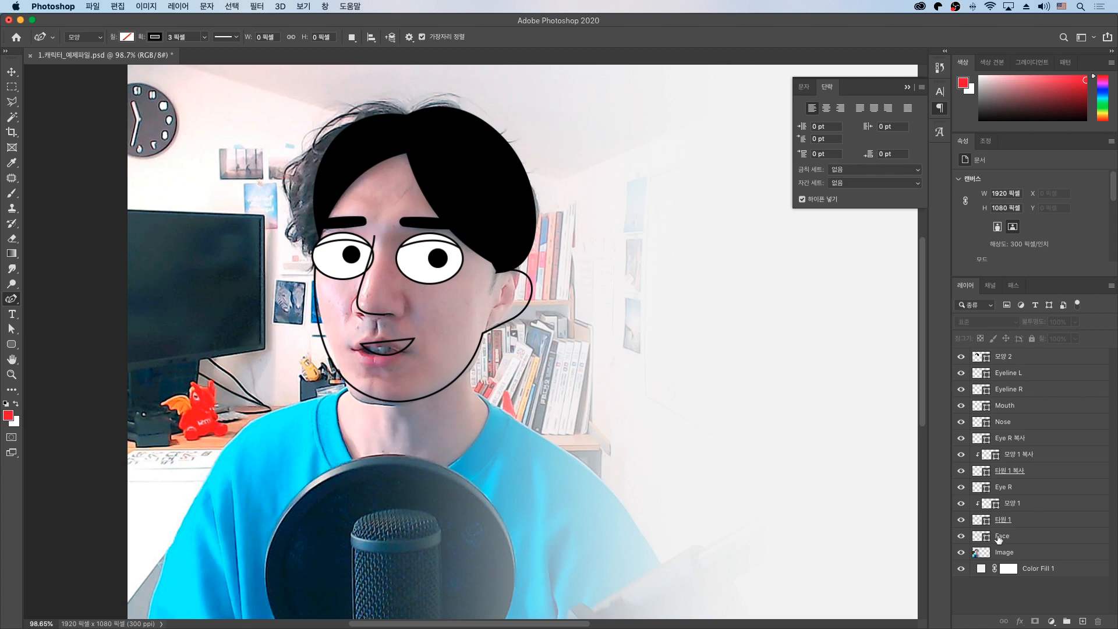
left_click(1030, 552)
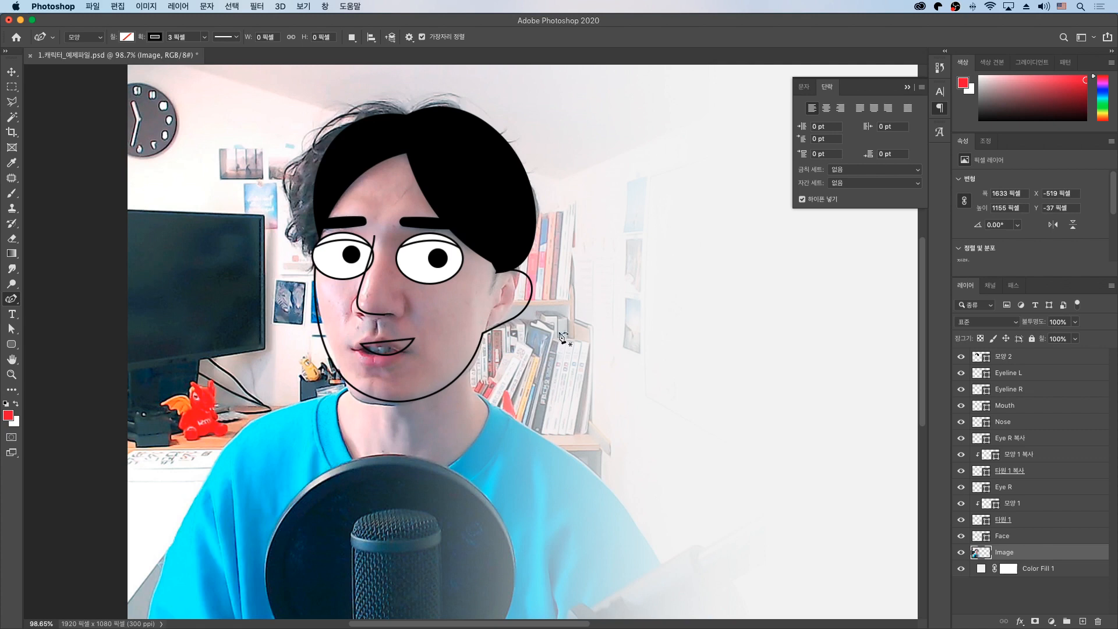
scroll(563, 338, "down", 1)
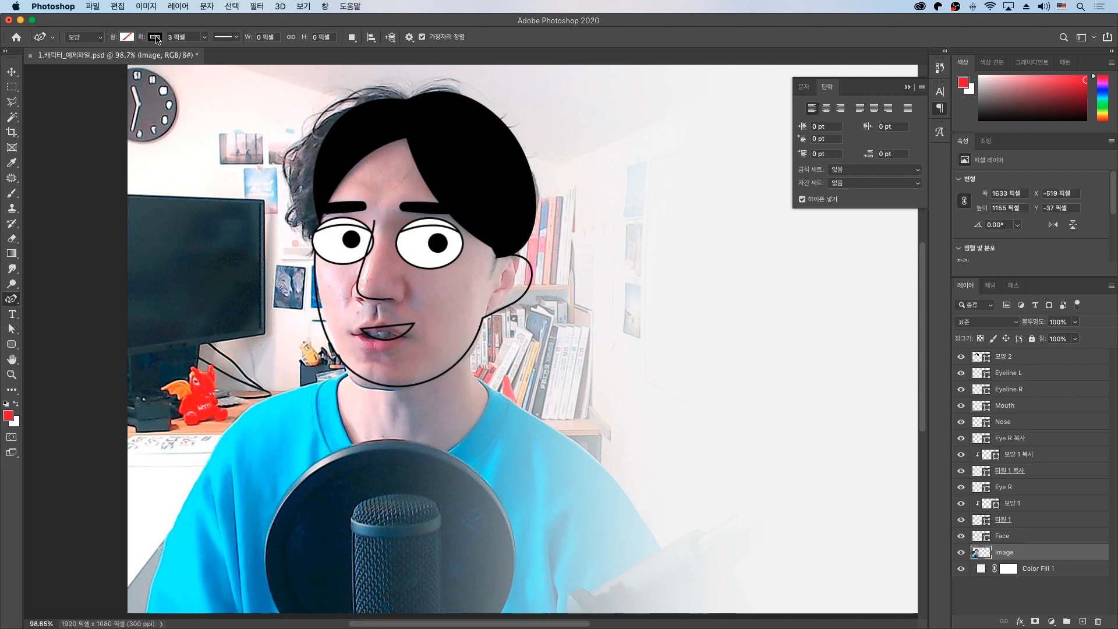
scroll(338, 276, "up", 1)
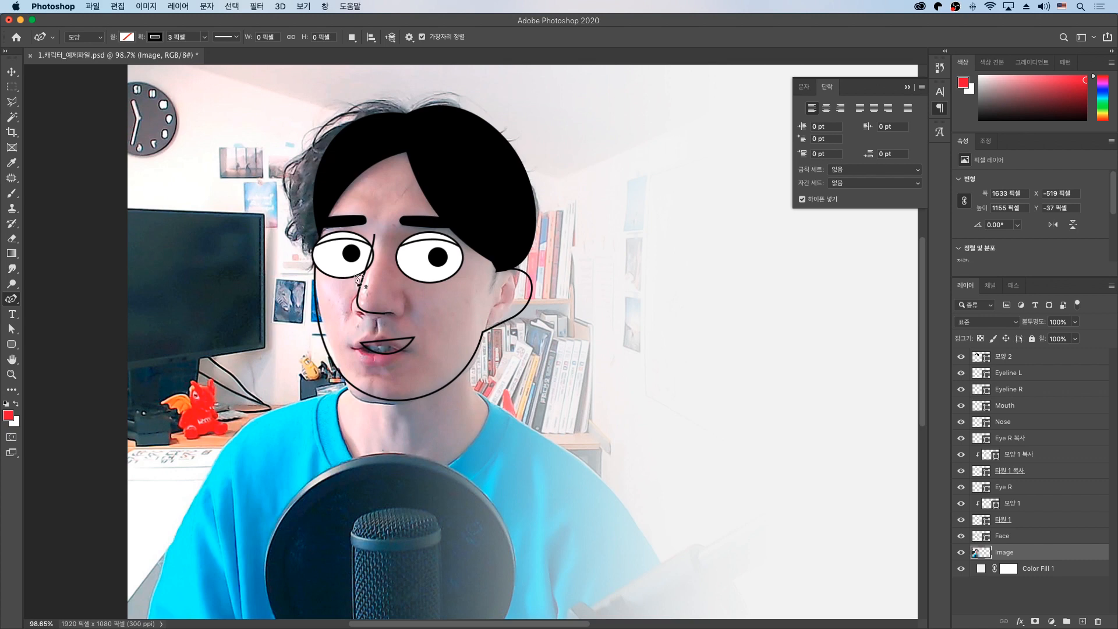
left_click(377, 365)
left_click(373, 432)
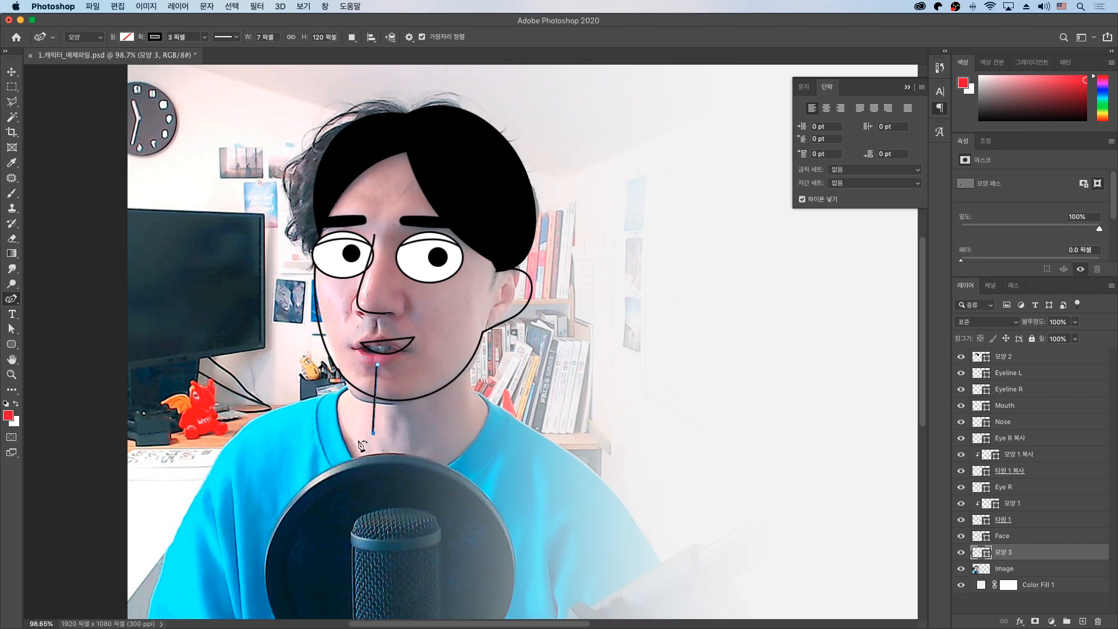
left_click_drag(223, 541, 221, 541)
left_click(603, 548)
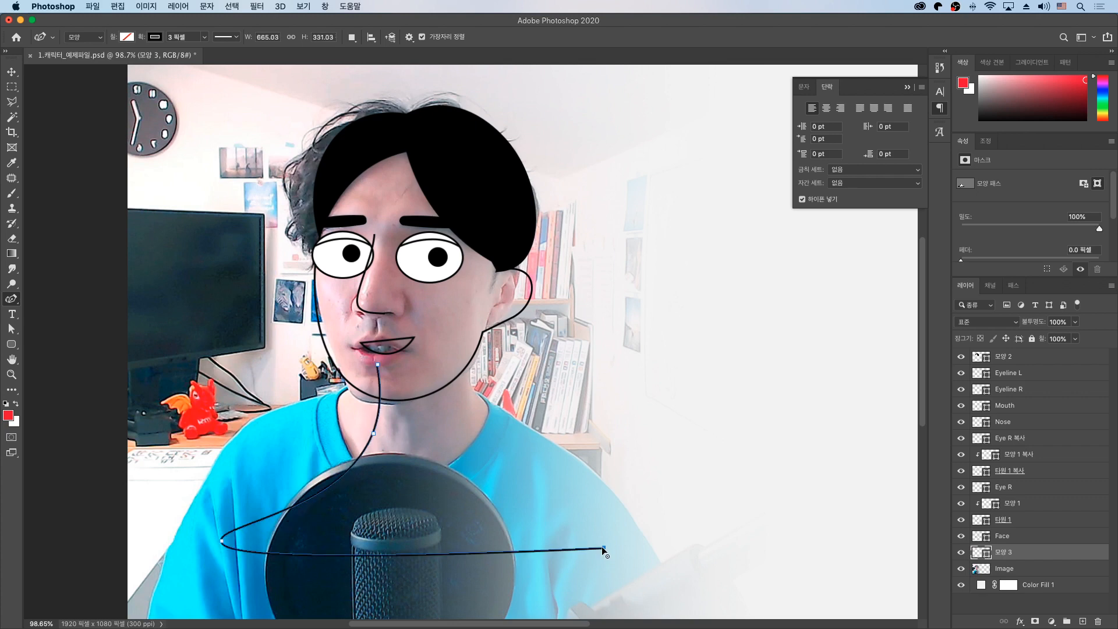
left_click(448, 429)
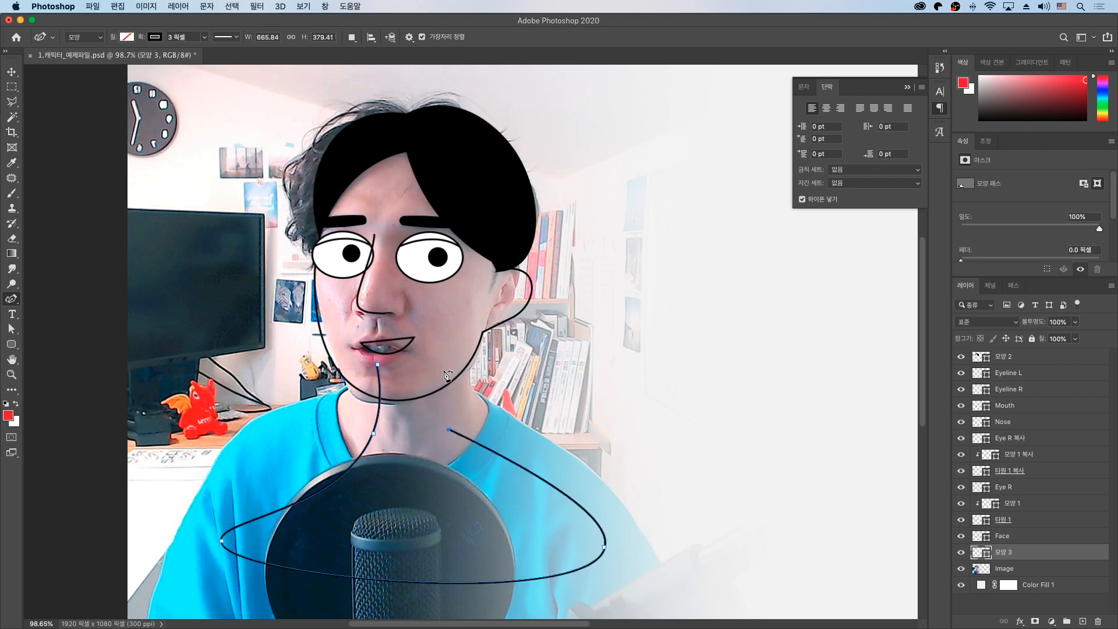
left_click(442, 359)
left_click(377, 365)
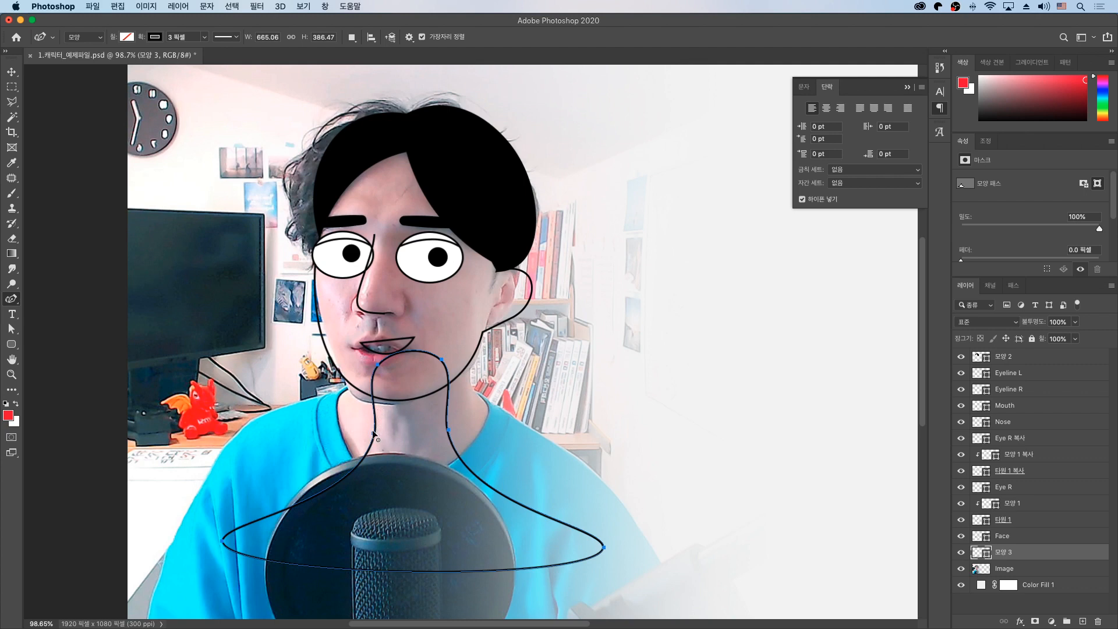
Turn the outline's neck and shoulder points into corners and straighten the upper end of the neck beneath the mouth.
left_click(373, 433)
double_click(374, 433)
double_click(448, 429)
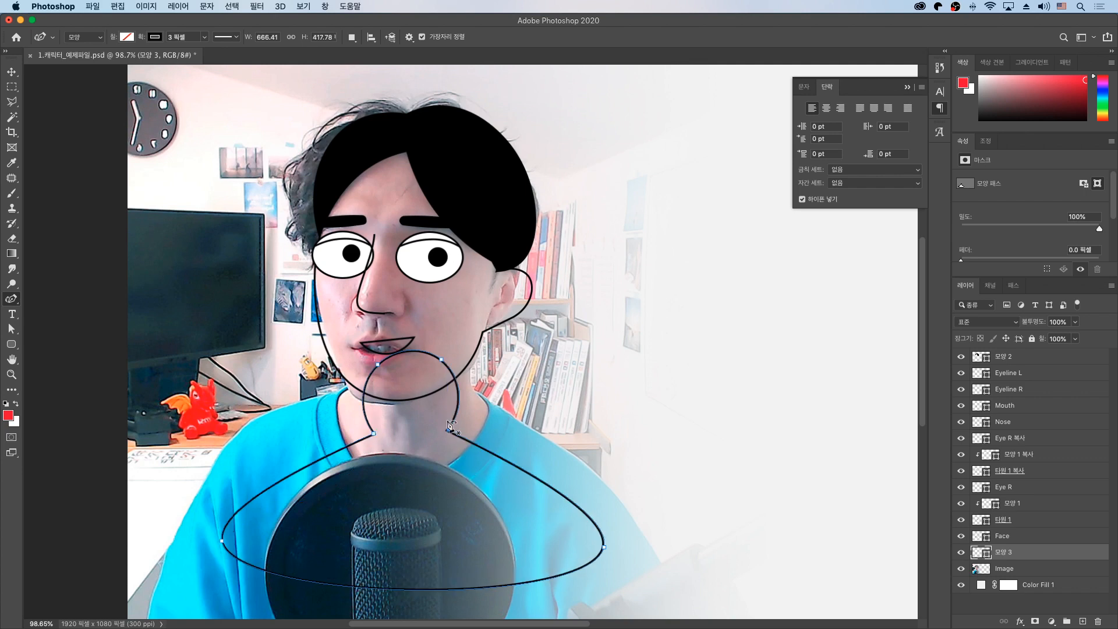
double_click(382, 349)
double_click(441, 359)
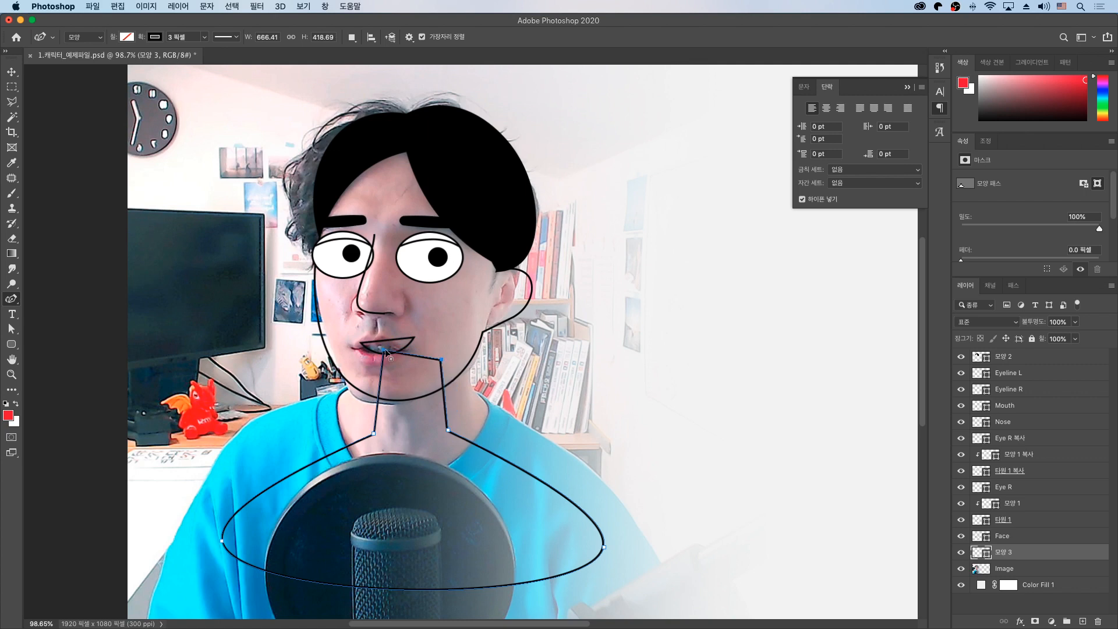
left_click_drag(382, 349, 438, 353)
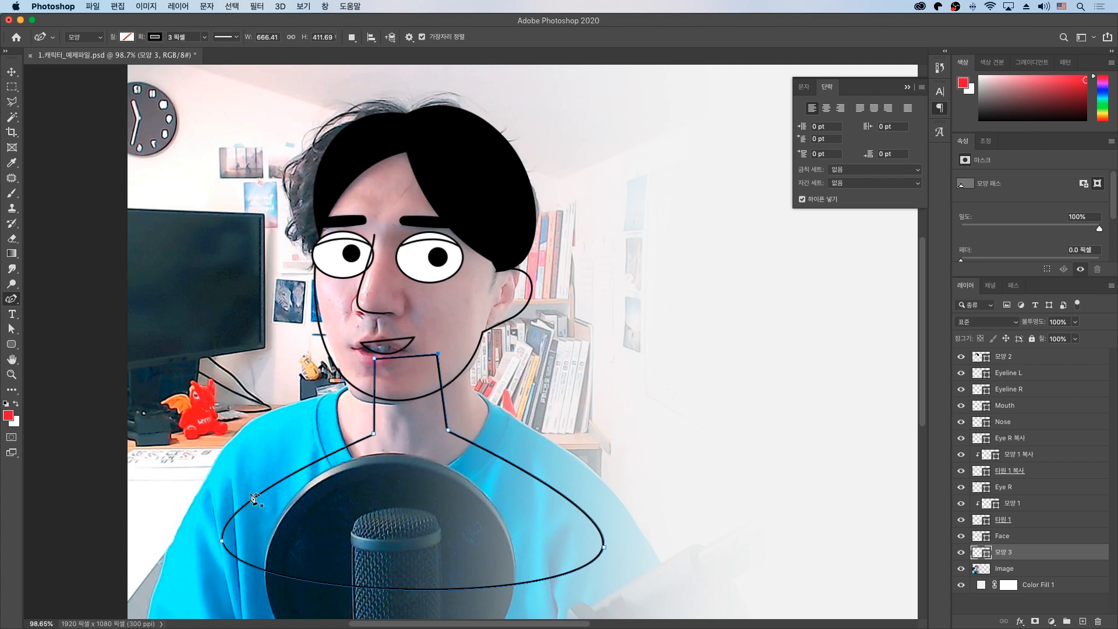
left_click(222, 540)
left_click(604, 546)
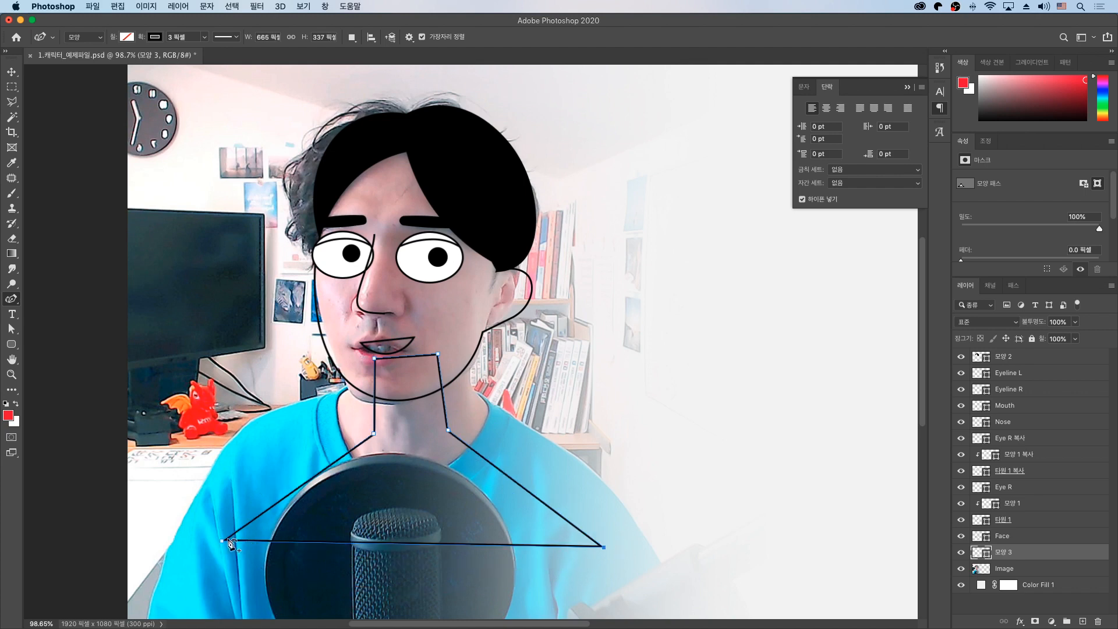
left_click_drag(222, 540, 221, 543)
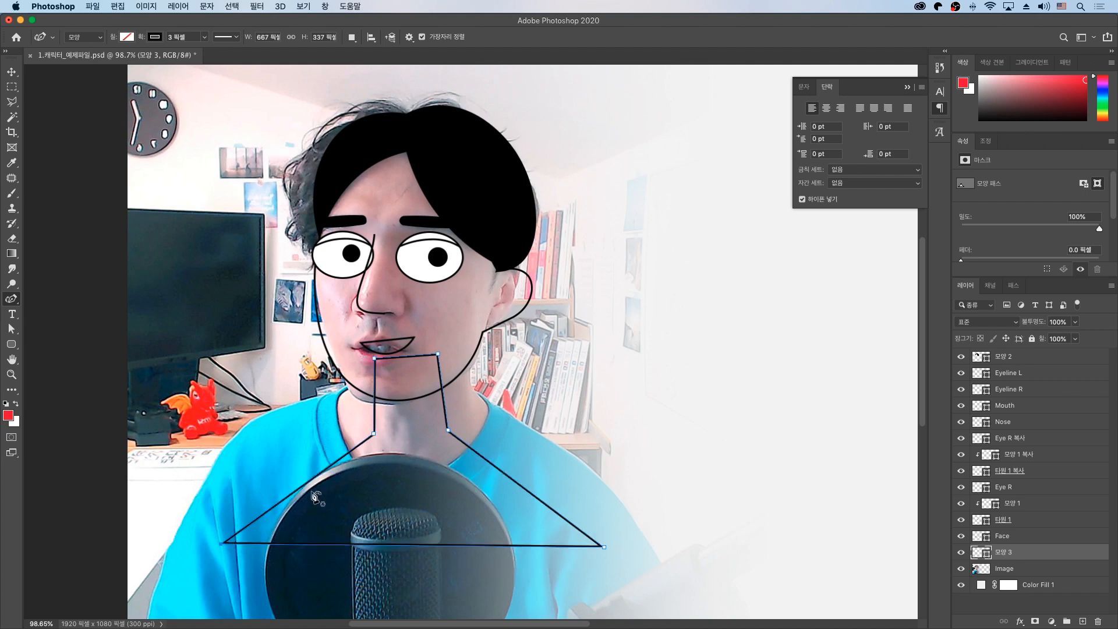
Bend both shoulder lines outward into rounded curves and level the two corners at the base of the neck.
mouse_move(309, 489)
left_mouse_down()
mouse_move(288, 465)
mouse_move(271, 466)
left_mouse_up()
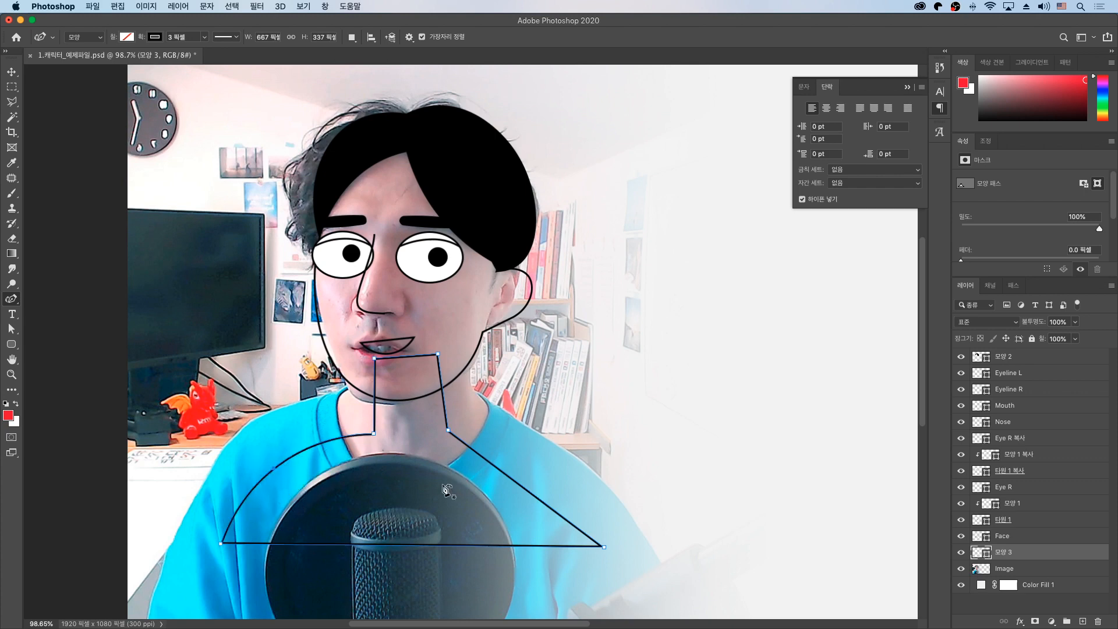
left_click_drag(375, 432, 376, 429)
left_click_drag(519, 484, 542, 453)
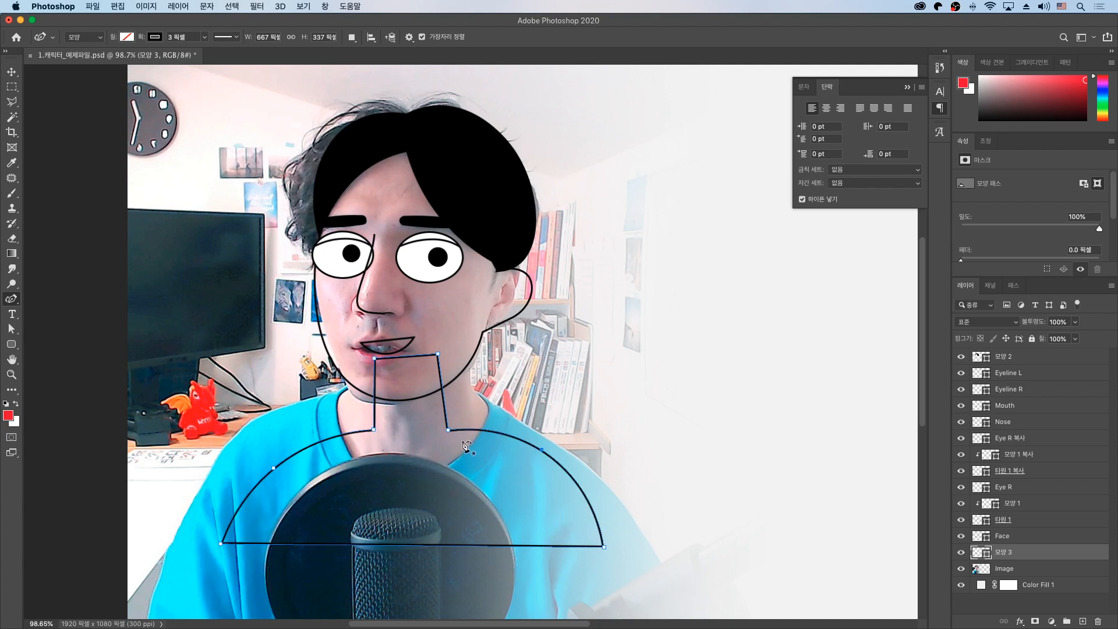
left_click_drag(448, 430, 442, 428)
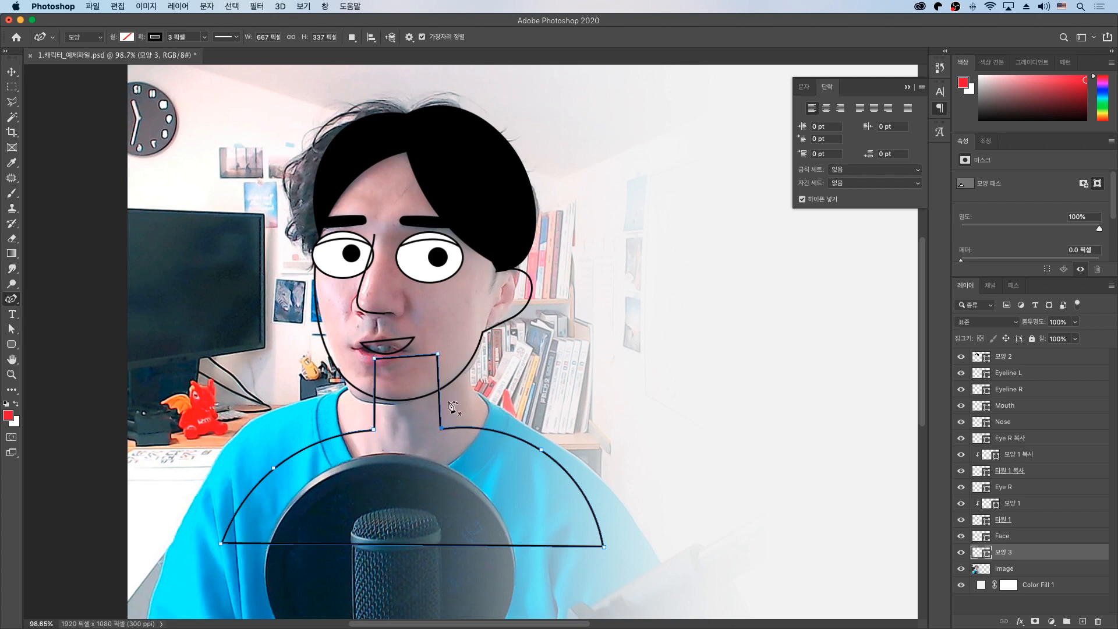
left_click(373, 428)
left_click_drag(441, 428, 442, 424)
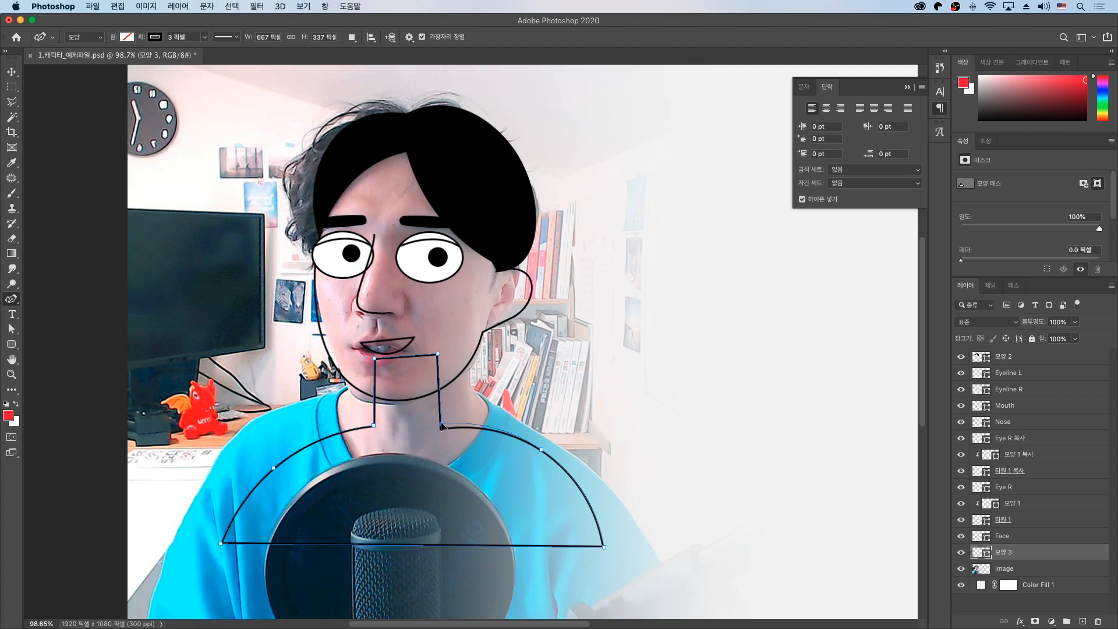
Narrow the body outline to about 477 px by pulling its lower corners and shoulder curve points inward.
left_click_drag(540, 448, 533, 455)
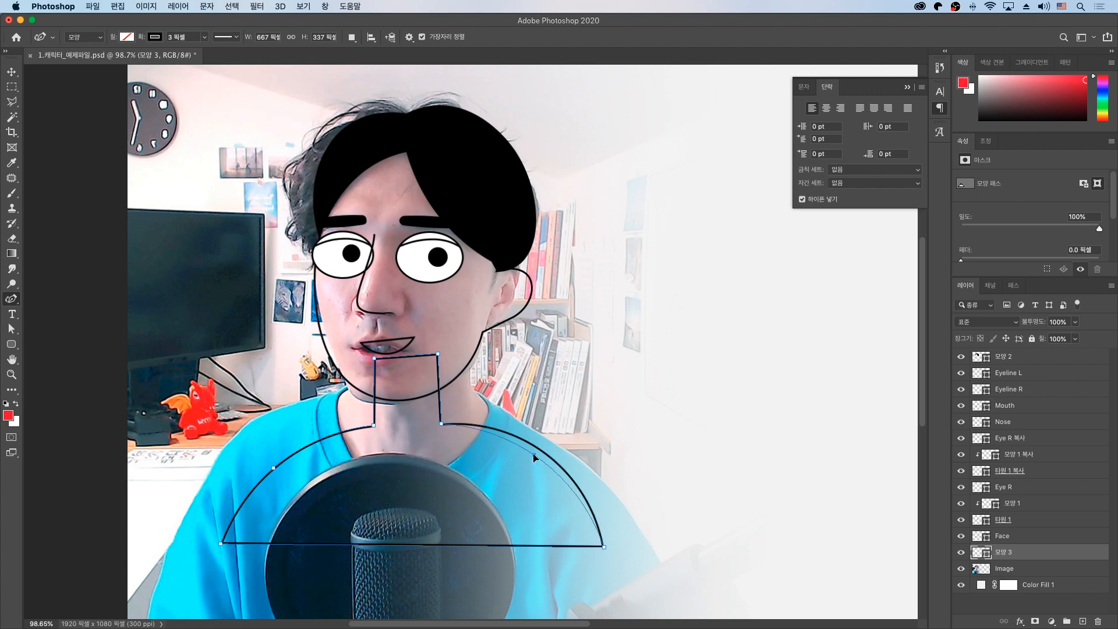
left_click_drag(604, 546, 545, 544)
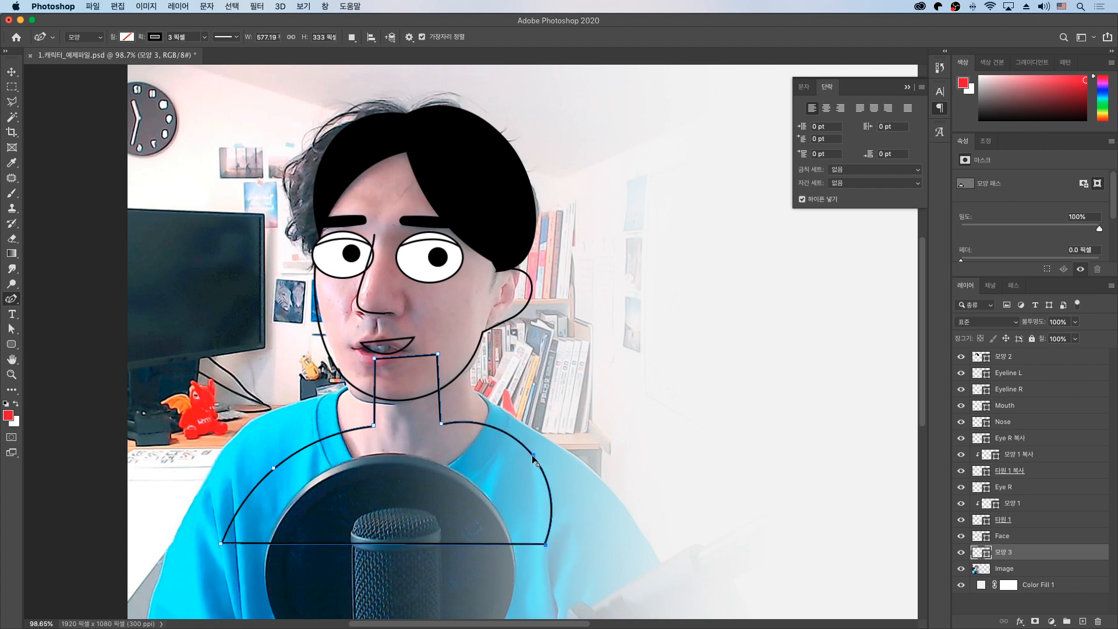
left_click_drag(532, 456, 521, 468)
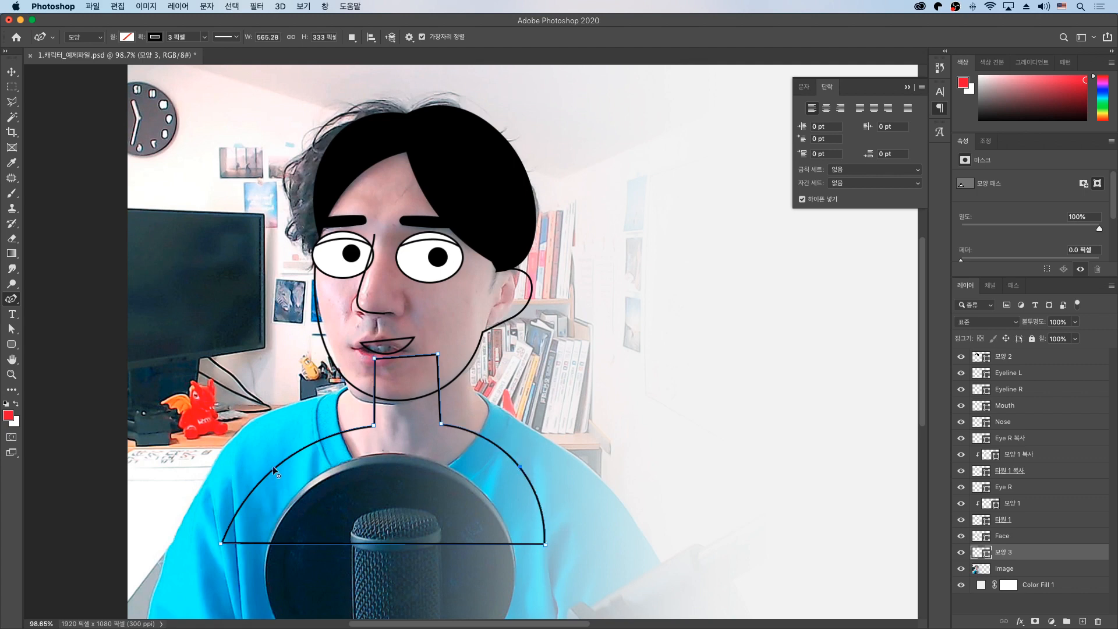
left_click_drag(274, 468, 297, 459)
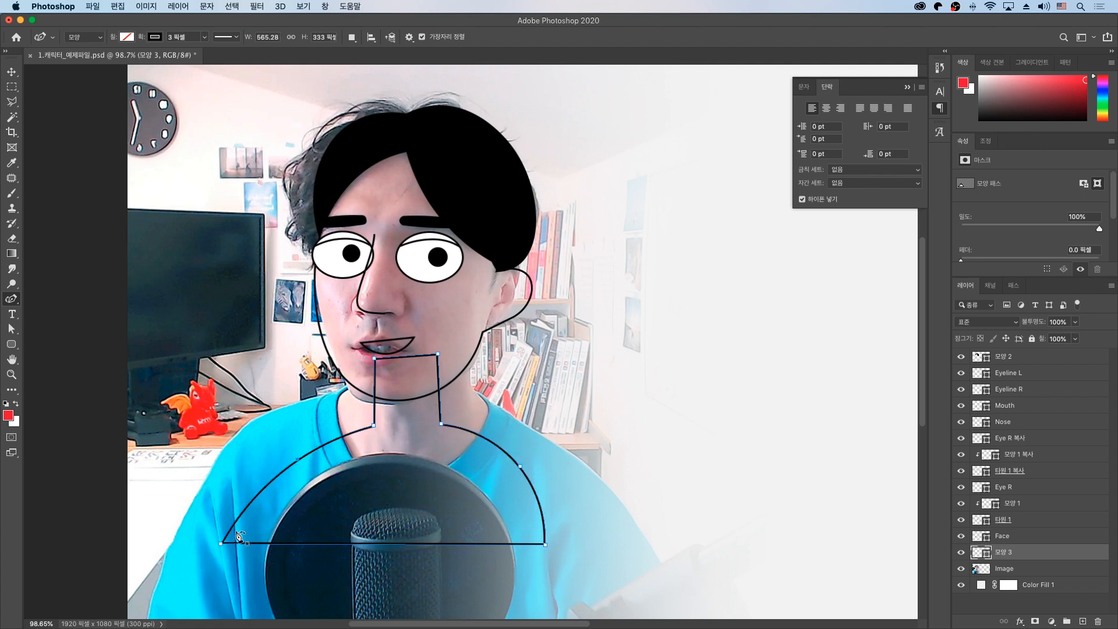
left_click_drag(221, 544, 272, 545)
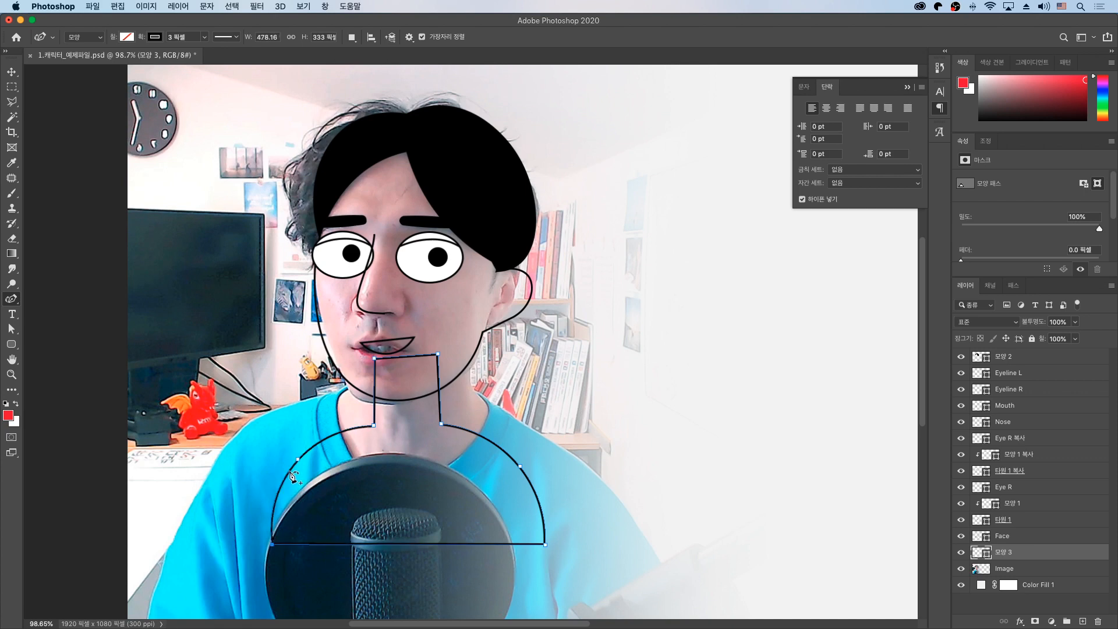
left_click_drag(297, 460, 299, 463)
left_click(375, 424)
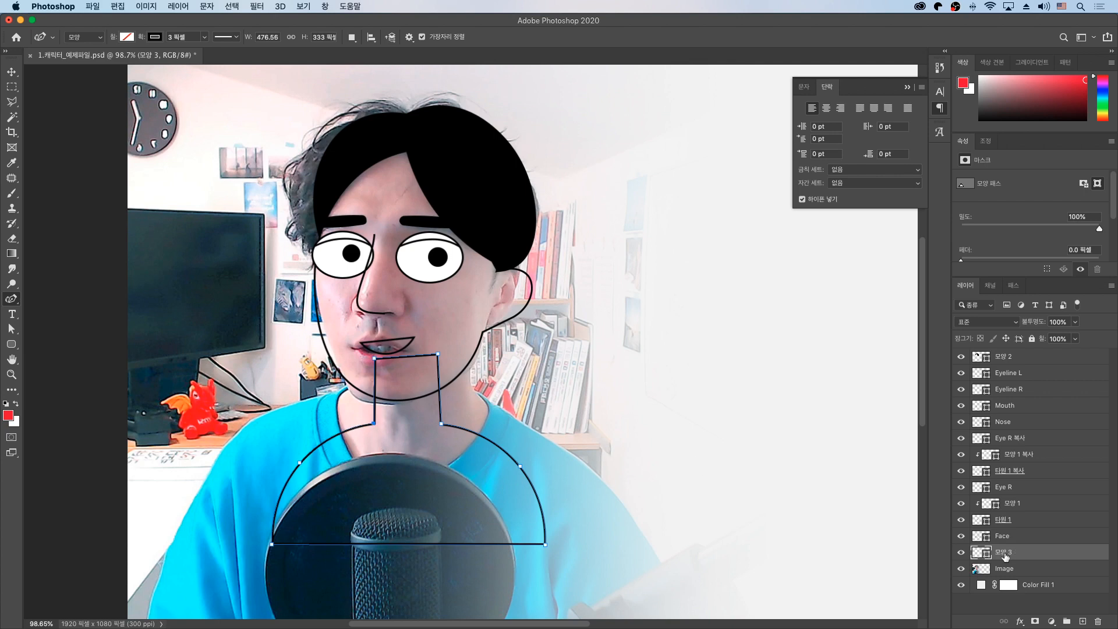
Rename the body outline's layer as Cloth.
double_click(1004, 553)
type("Cloth")
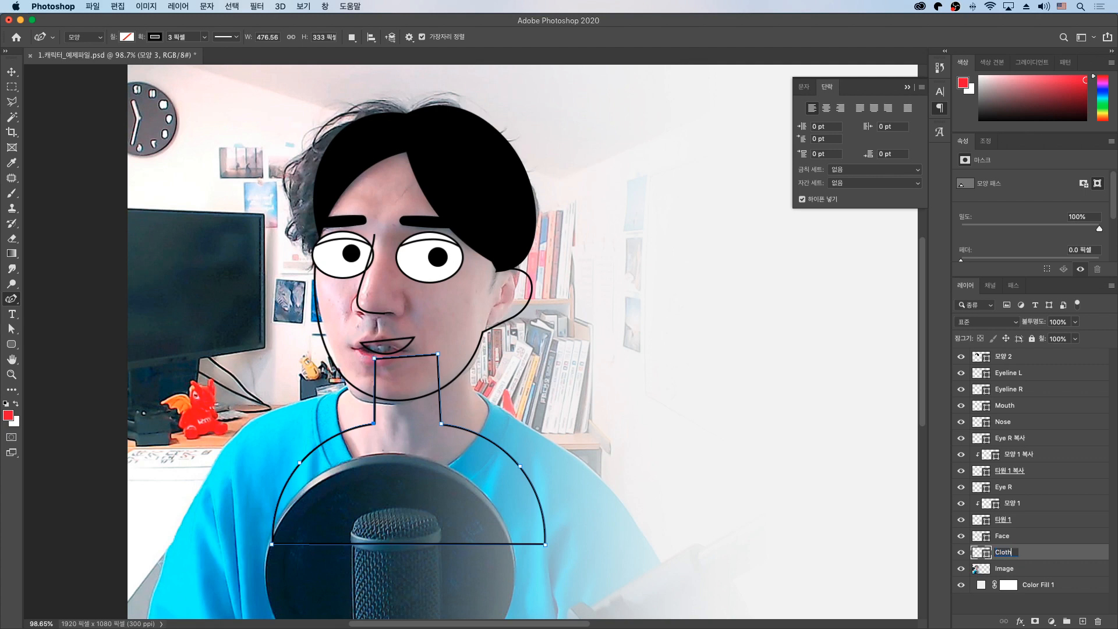
key("Return")
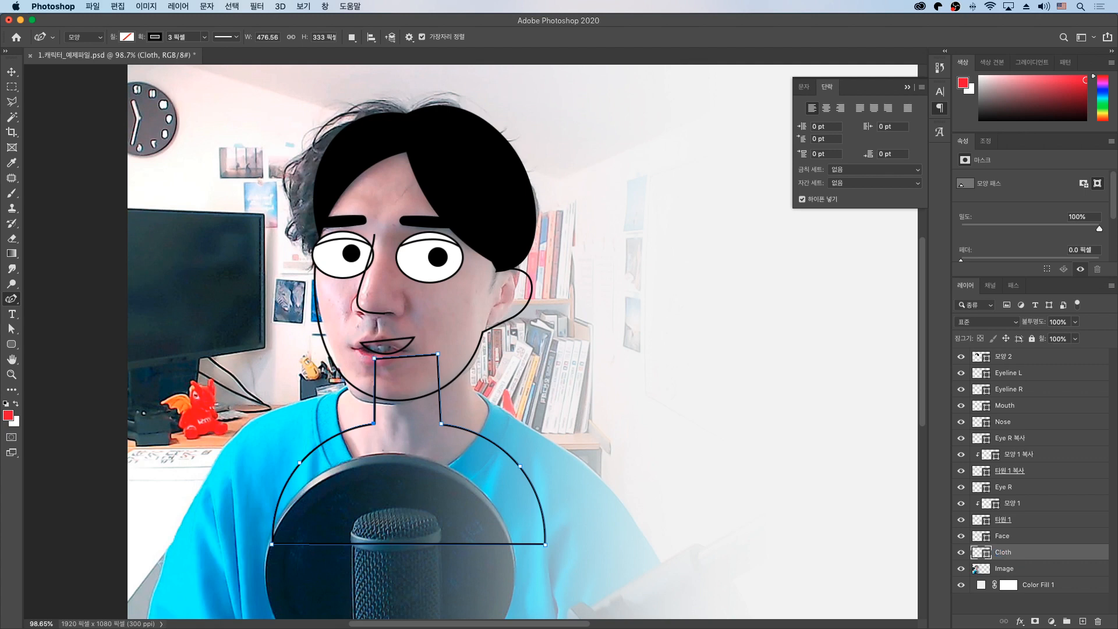
Fill the Cloth body shape with a medium blue sampled from the shirt and adjusted to about #1dacd0.
left_click(127, 37)
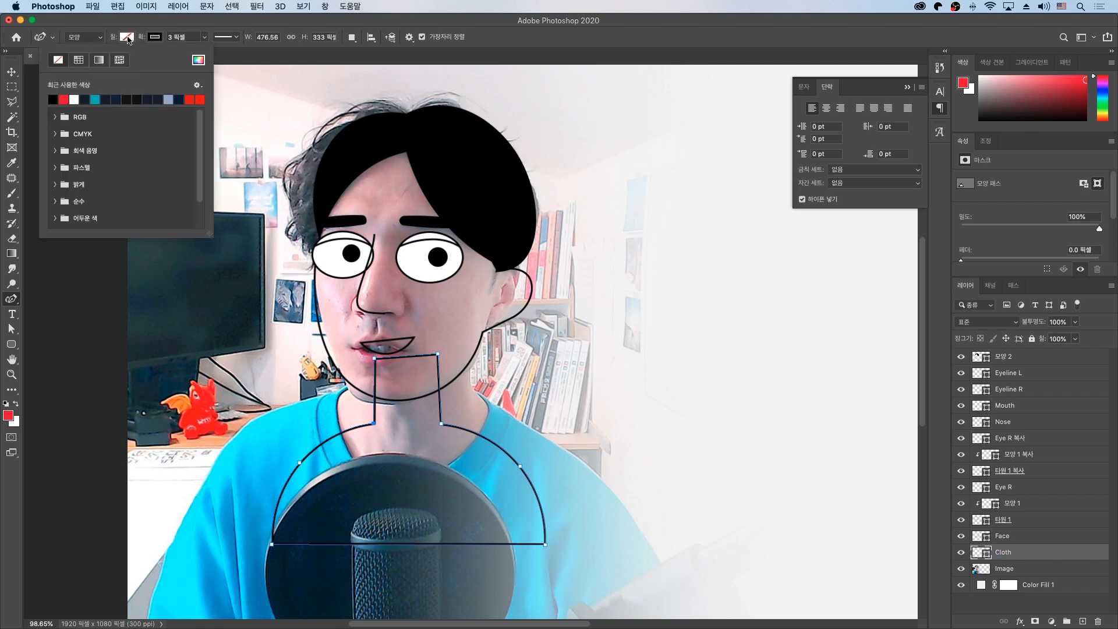
left_click(199, 60)
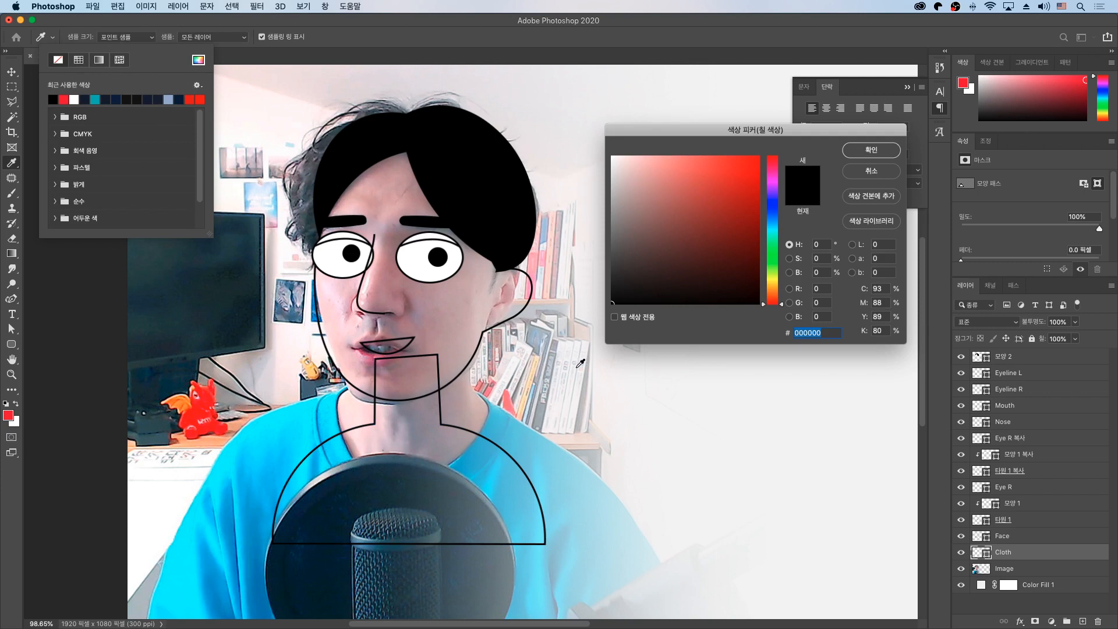
left_click(332, 458)
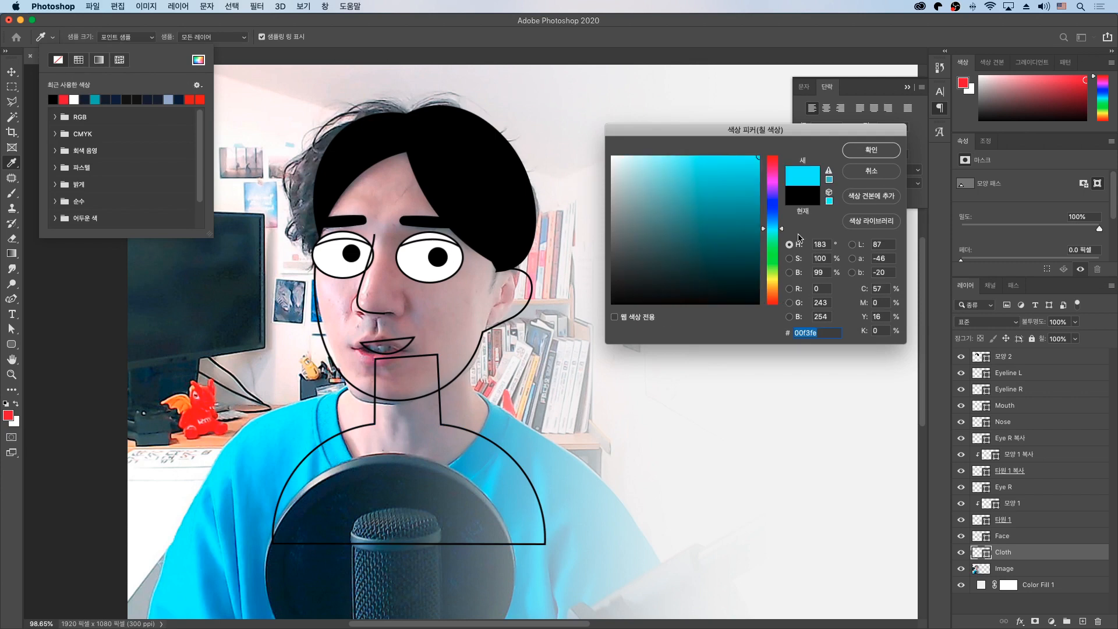
left_click(728, 174)
left_click(773, 225)
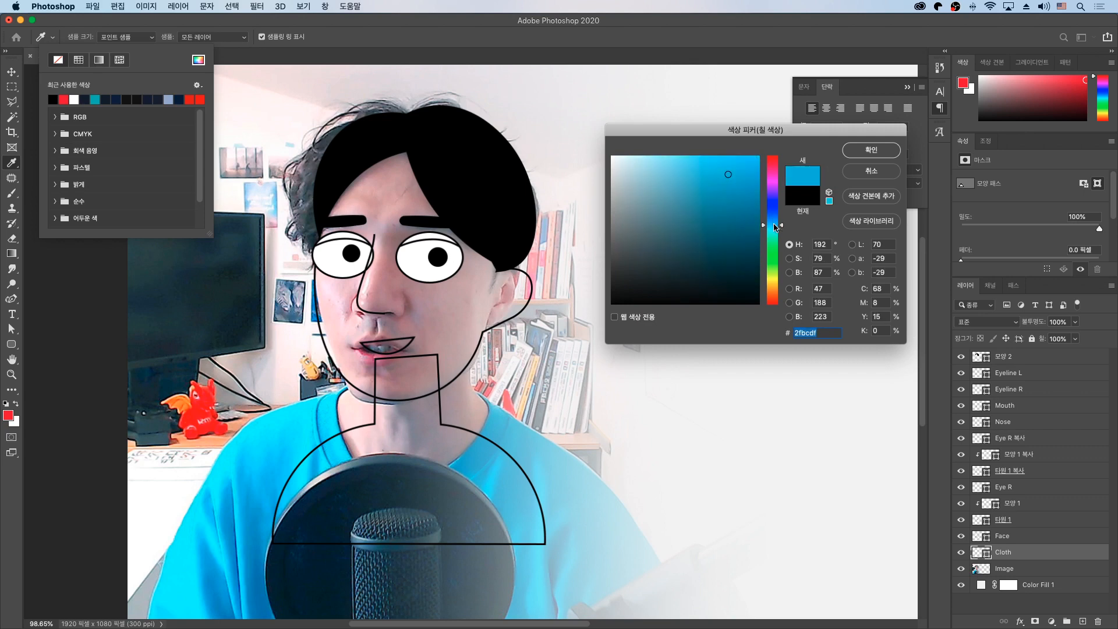
left_click_drag(736, 186, 739, 183)
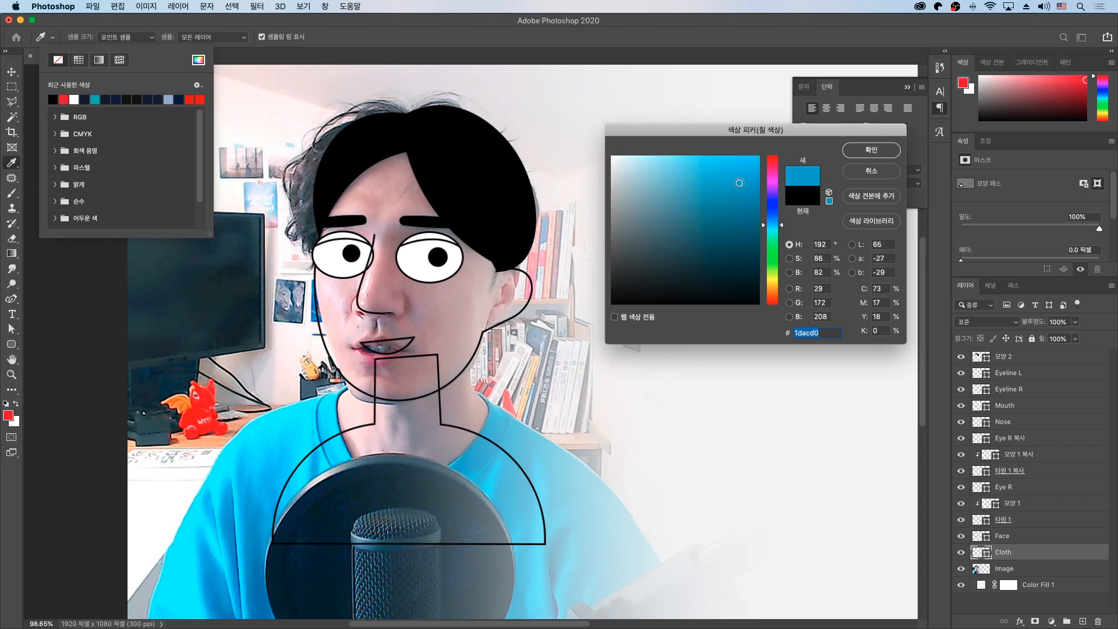
left_click(869, 151)
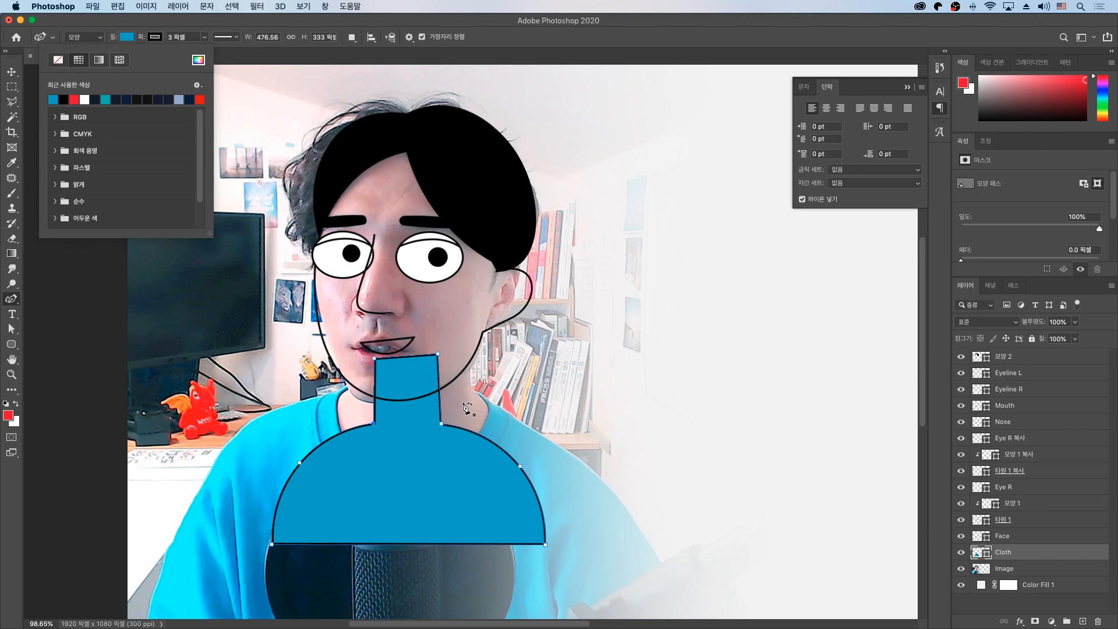
Draw an unfilled ellipse about 311 by 309 px over the chin, neck and upper chest as a separate shape.
left_click(1013, 605)
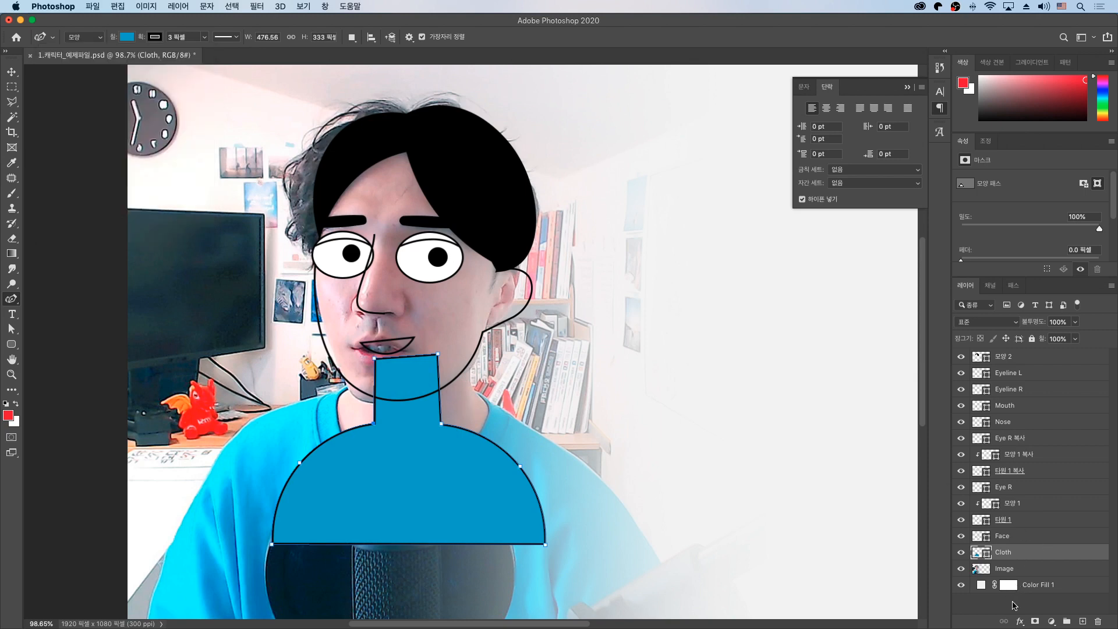
left_click(19, 345)
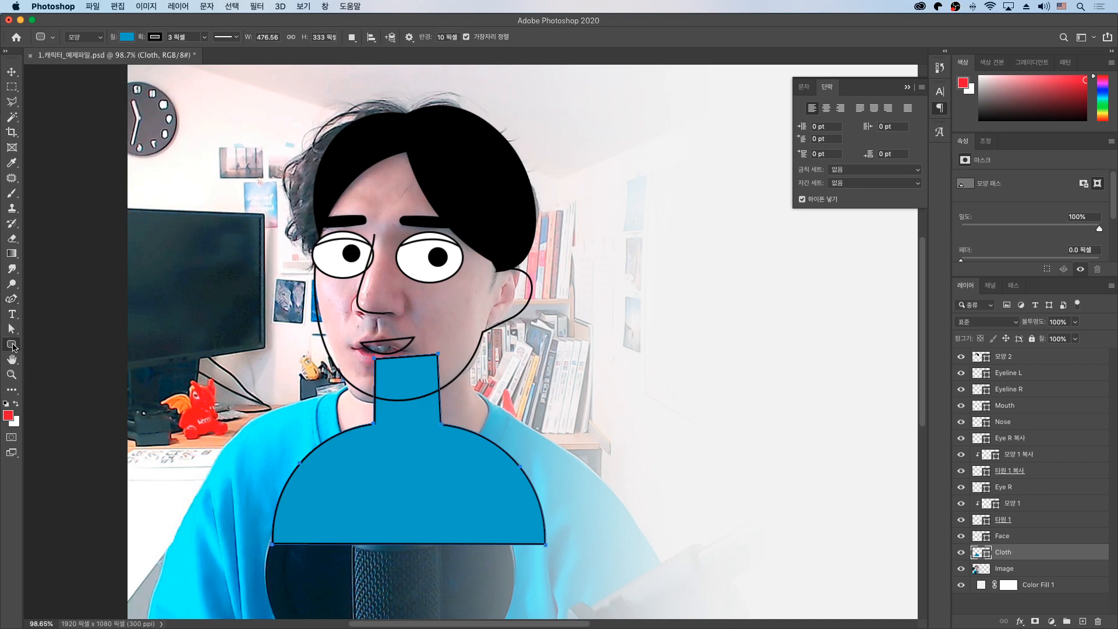
left_click(63, 365)
left_click(986, 607)
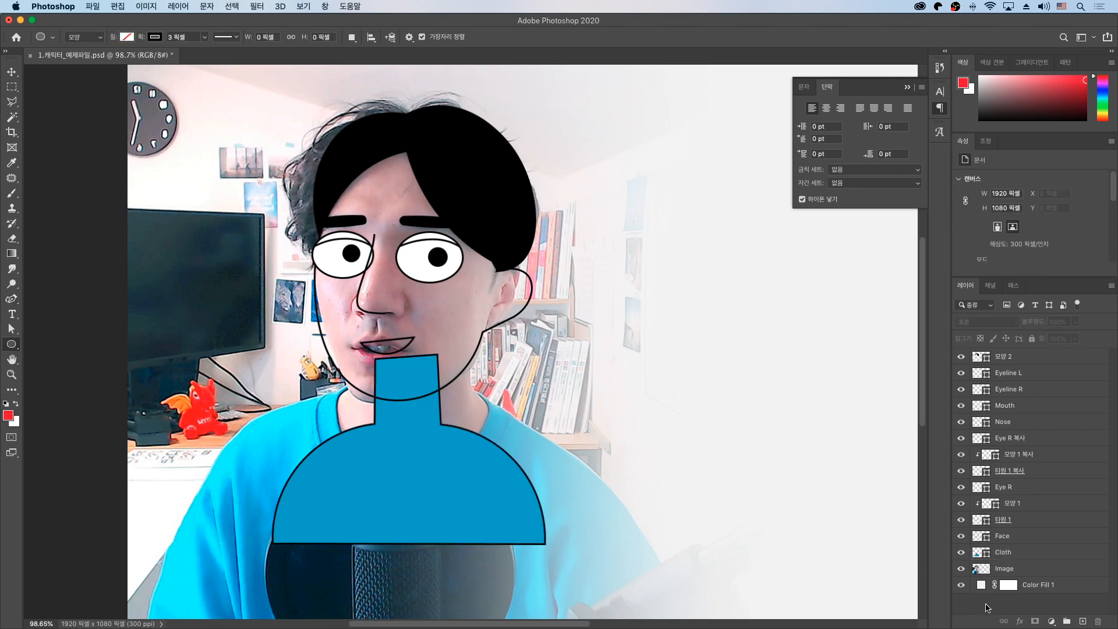
left_click(127, 37)
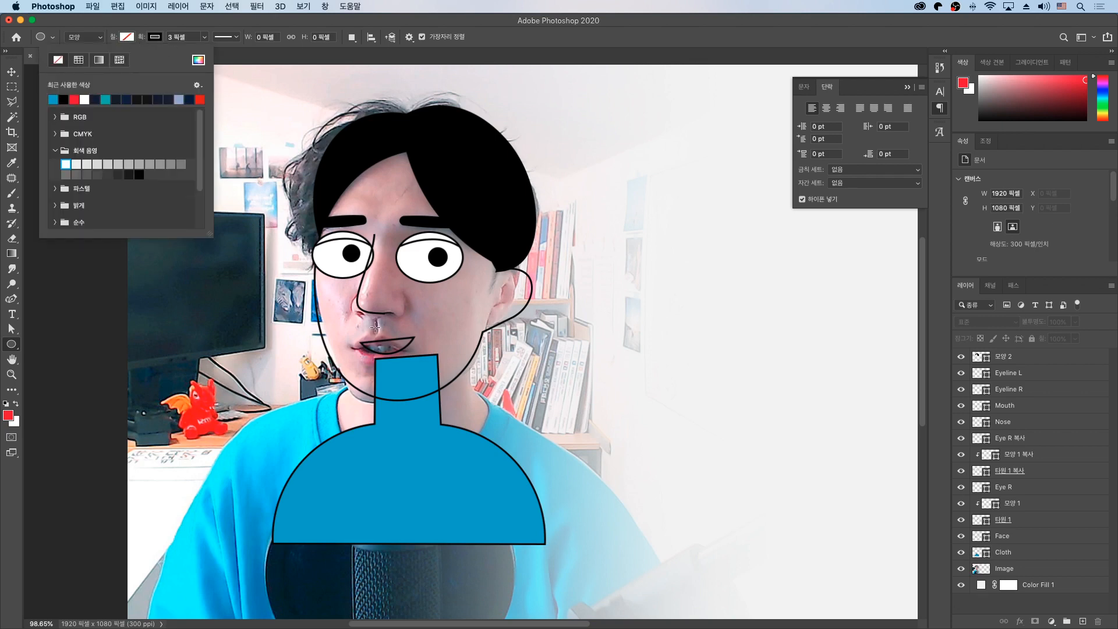
left_click_drag(317, 314, 491, 488)
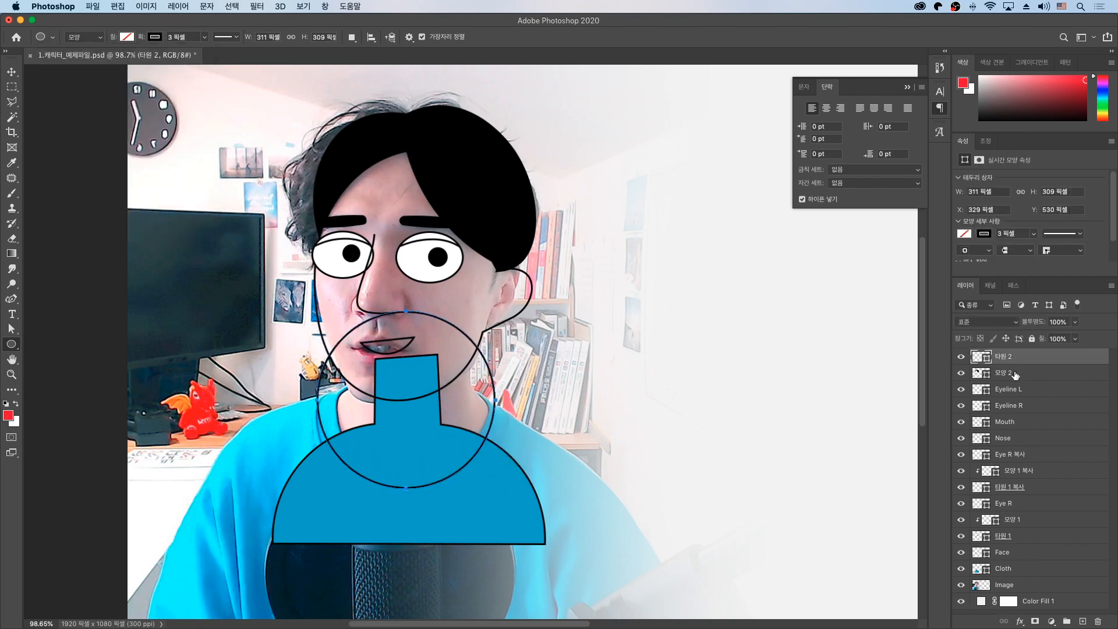
Move the new ellipse's layer directly above Cloth and clip it to the body shape.
left_click_drag(1021, 360, 1017, 562)
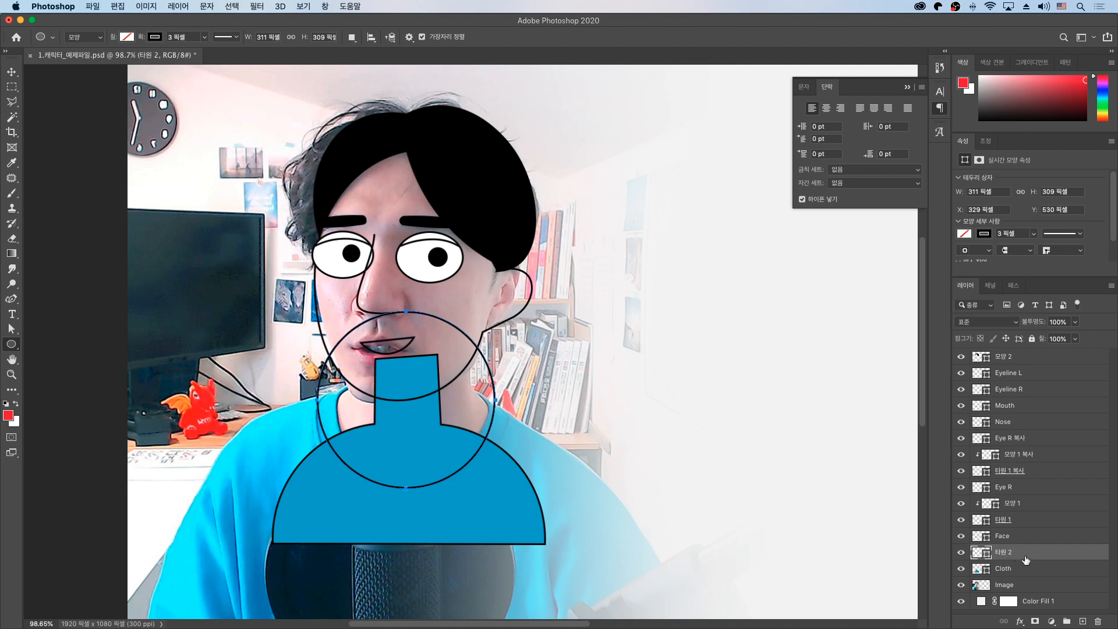
right_click(1029, 556)
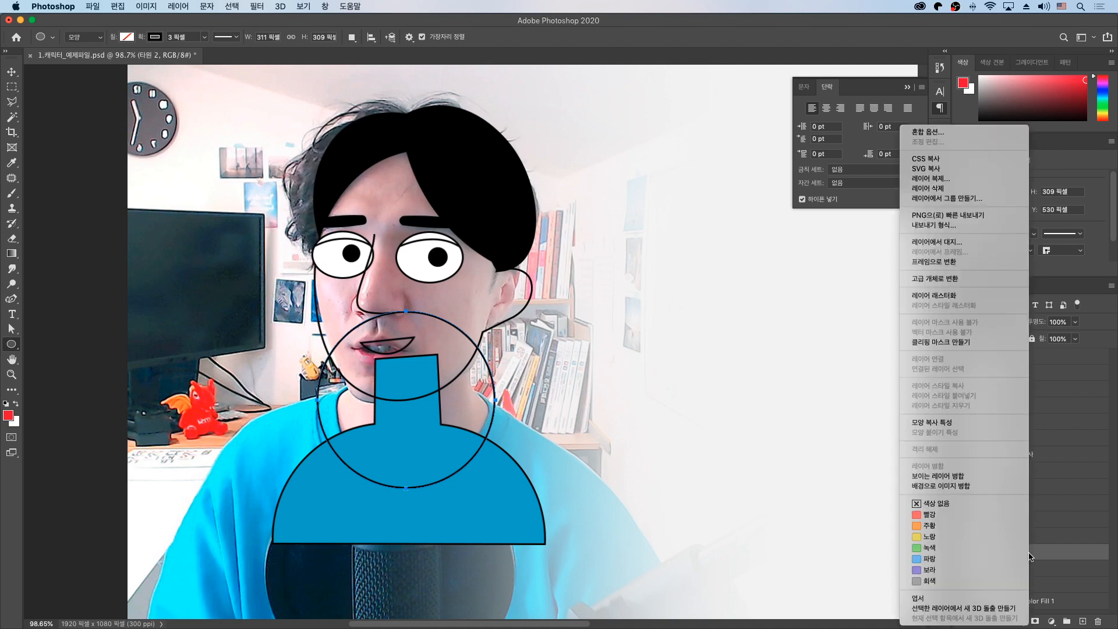
left_click(967, 344)
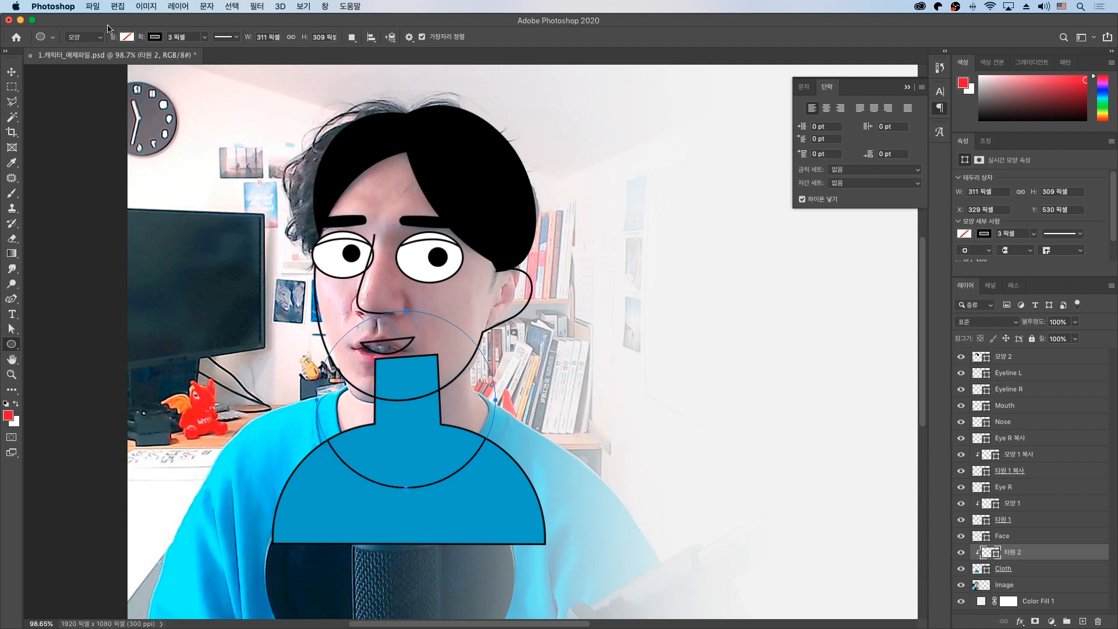
Fill the clipped ellipse with white to form the bare neck and round neckline.
left_click(126, 37)
left_click(88, 98)
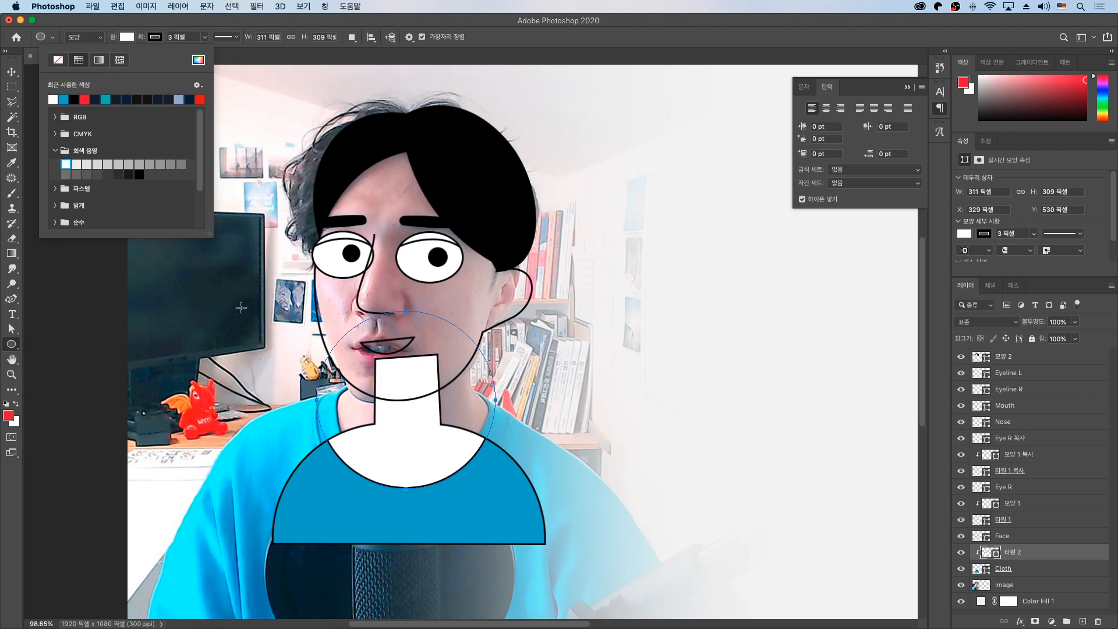
left_click(12, 72)
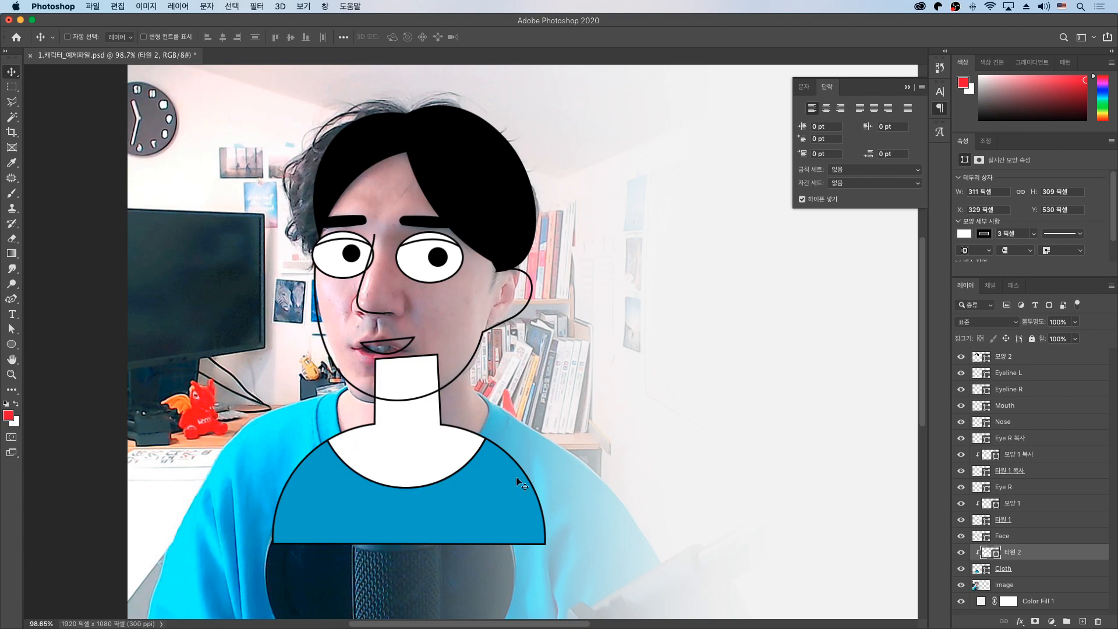
Nudge the white ellipse's left anchor point slightly inward and raise its lowest point to reduce the height to about 273 px.
left_click(11, 329)
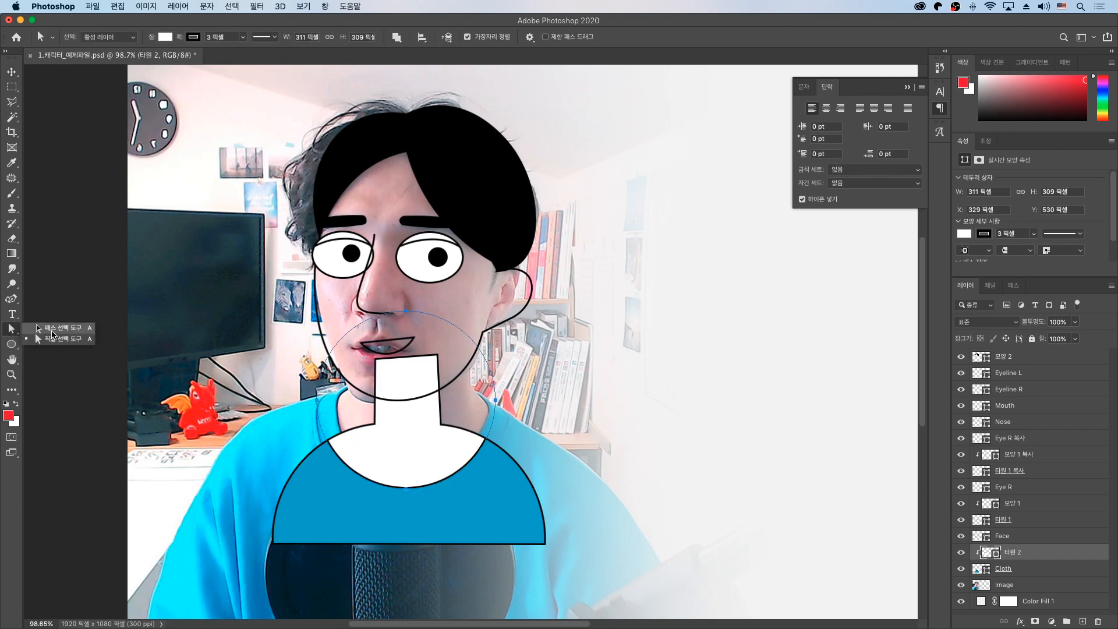
left_click(52, 330)
left_click_drag(285, 404, 373, 445)
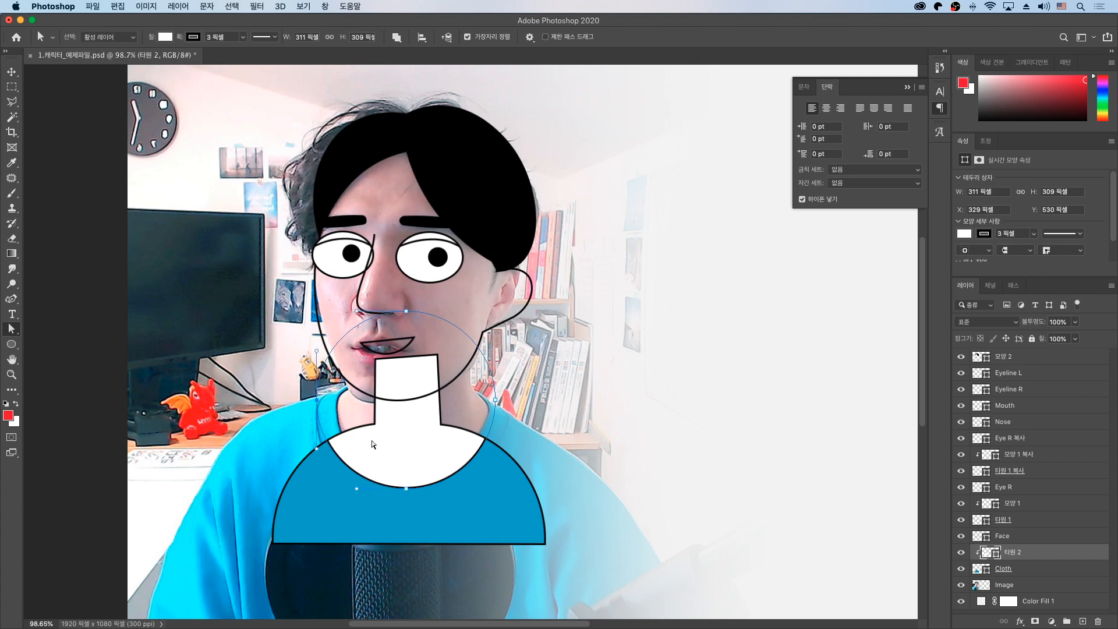
key("Right")
key("Right")
key("Right")
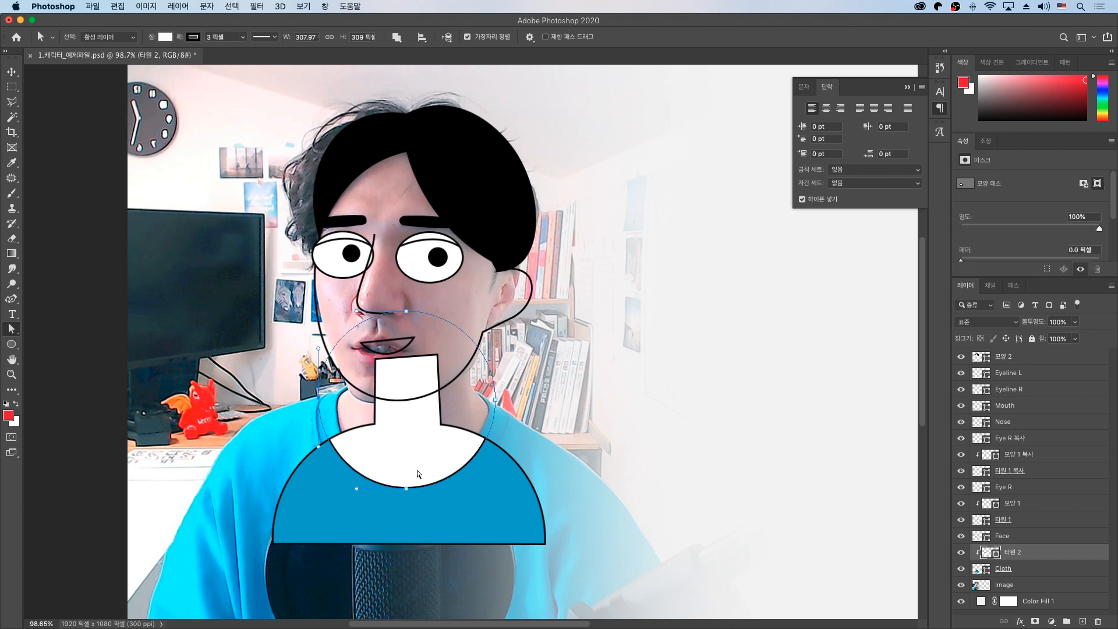
left_click_drag(408, 488, 406, 467)
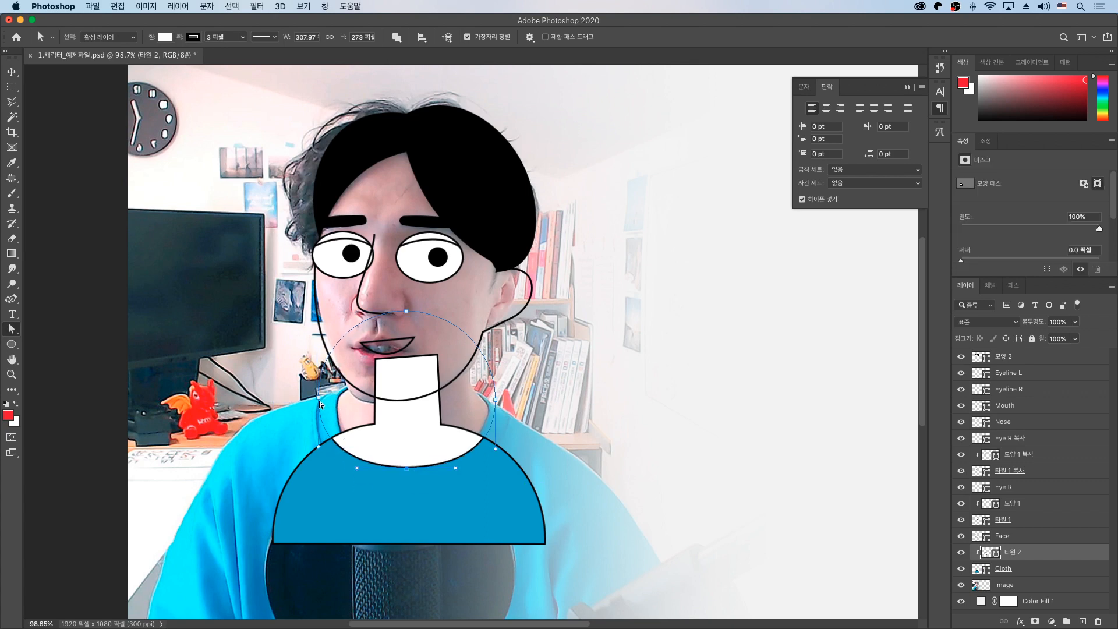
Narrow the white neckline shape to about 233 px with its side points and refine its lower curve to about 268 px high.
left_click_drag(319, 402, 352, 407)
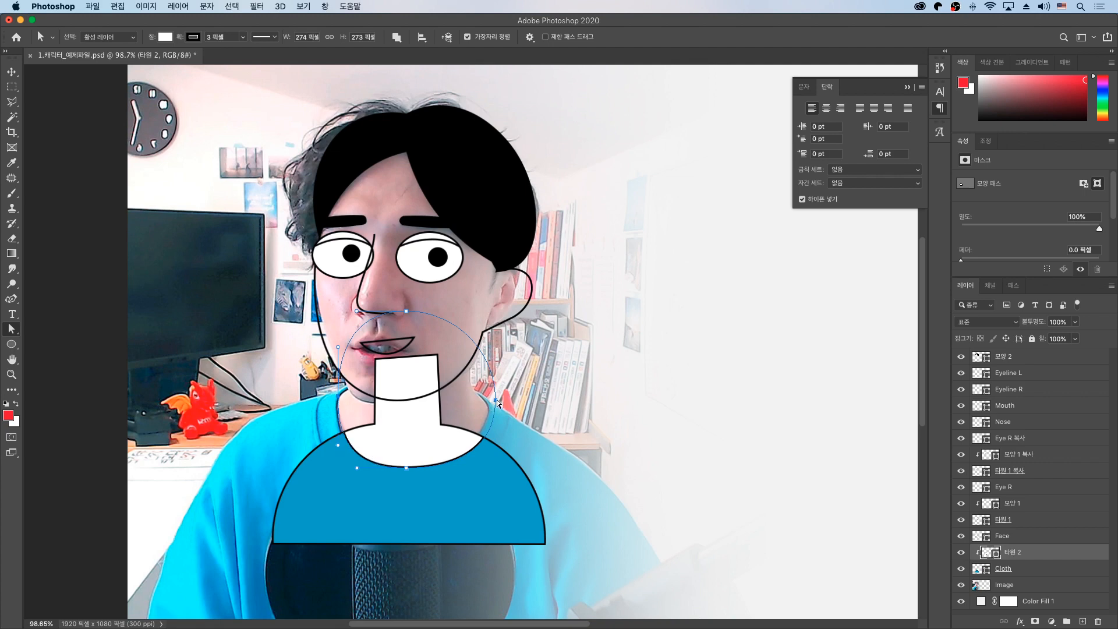
left_click_drag(496, 401, 473, 400)
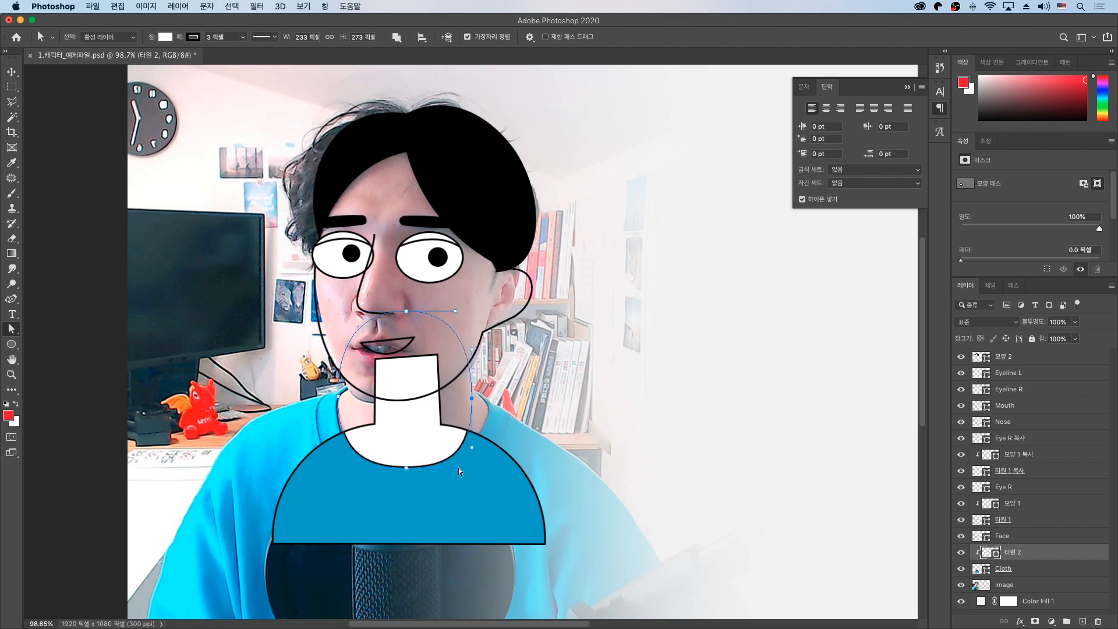
left_click_drag(458, 468, 442, 468)
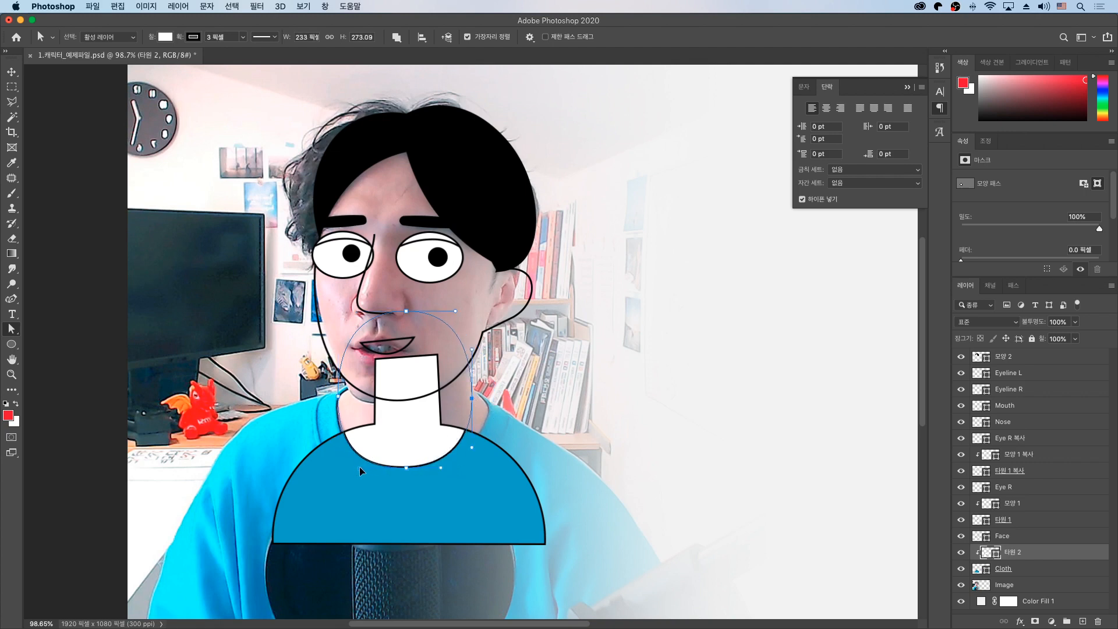
left_click_drag(360, 468, 410, 464)
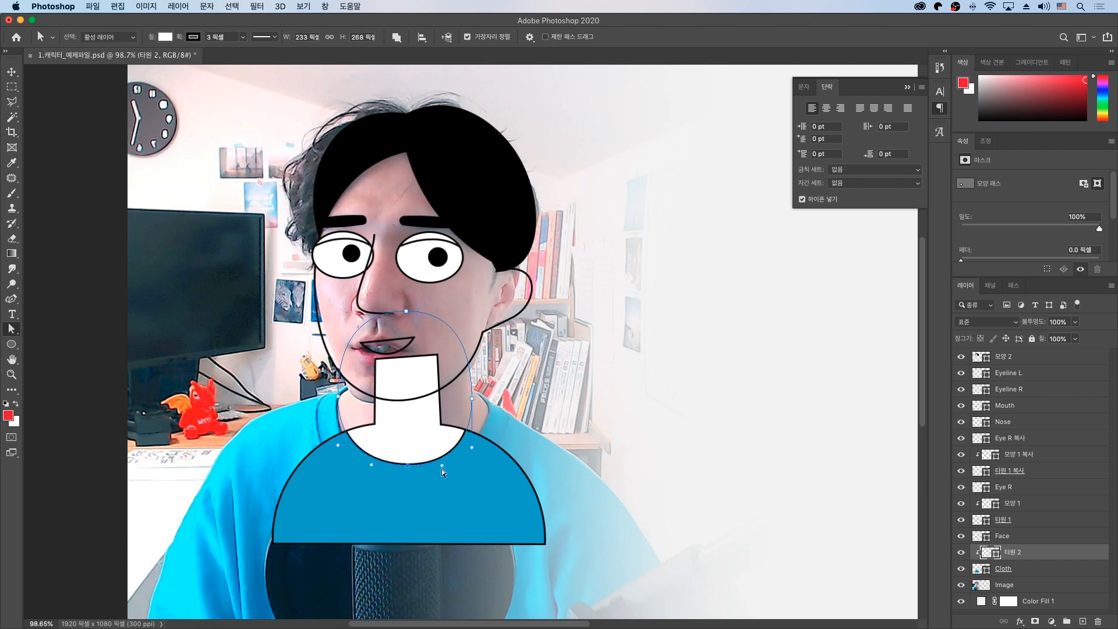
Rename the clipped ellipse's layer as Neck.
double_click(1013, 552)
type("Neck")
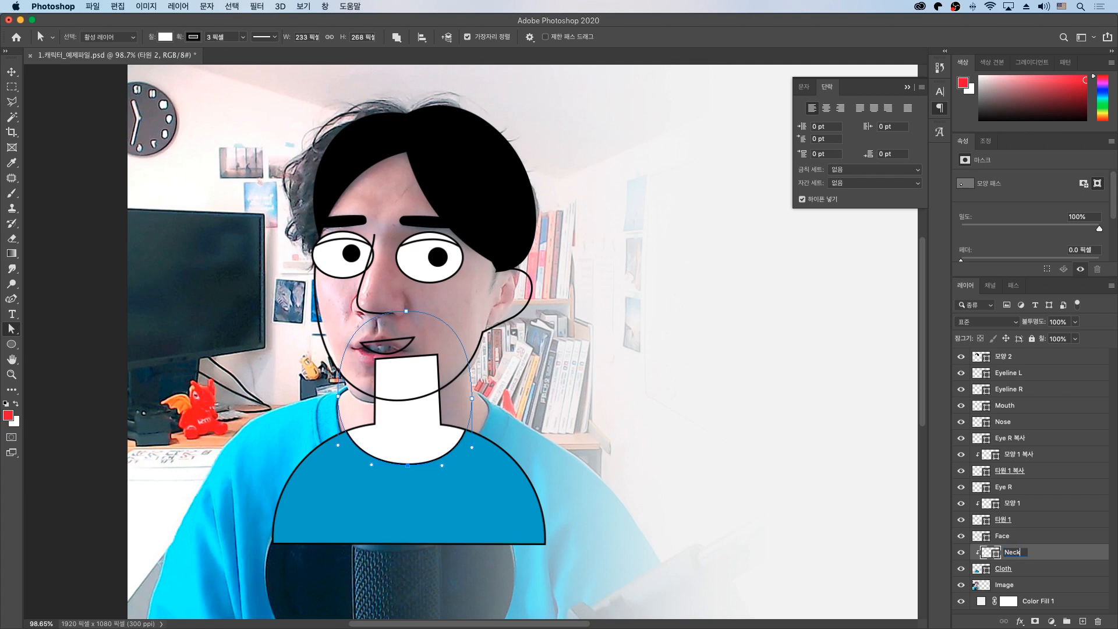
key("Return")
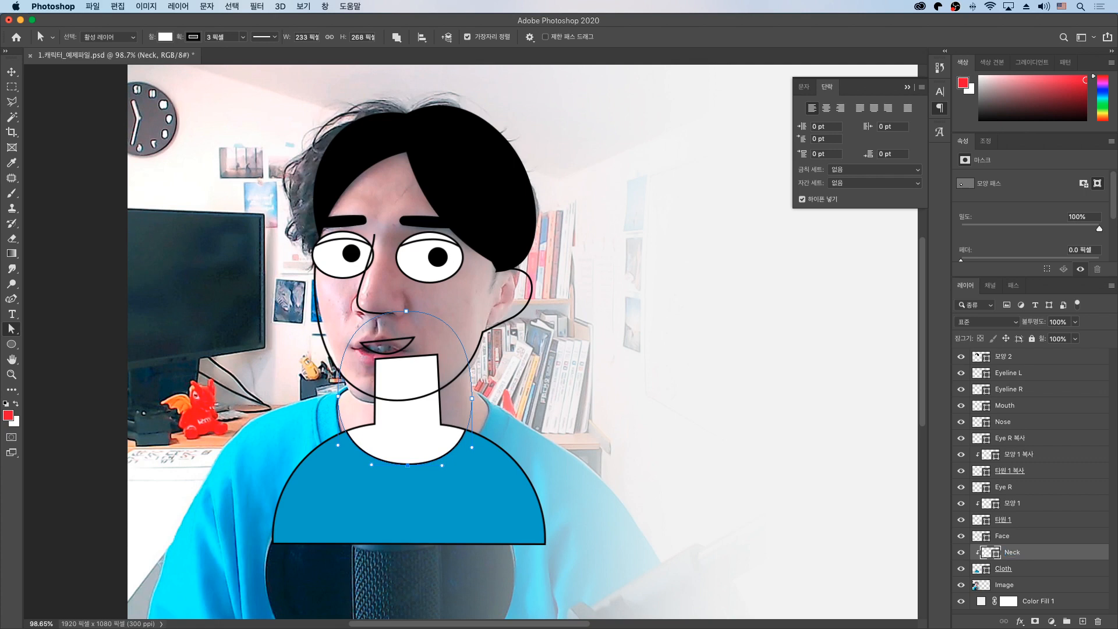
Check which outline belongs to the Face layer by toggling its visibility, and fill that shape with white.
left_click(1003, 537)
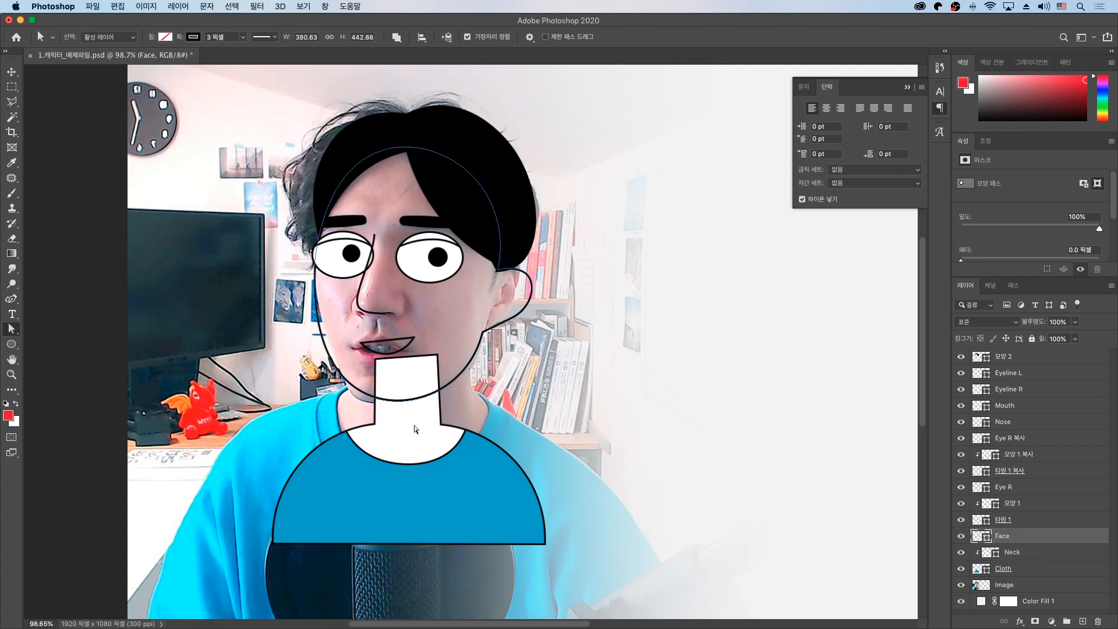
left_click(961, 536)
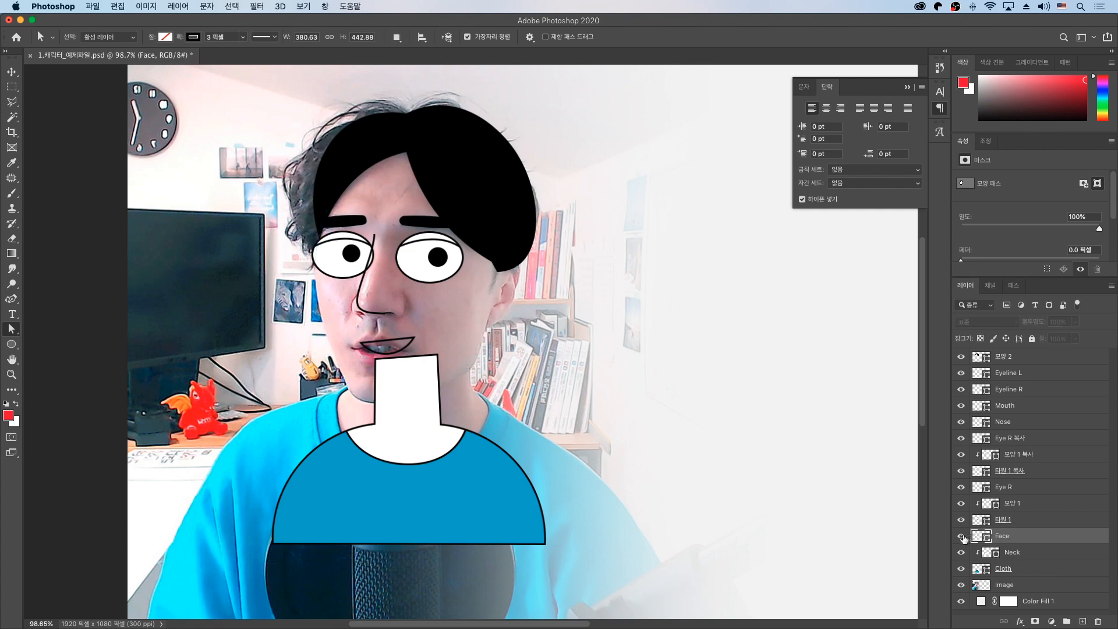
left_click(961, 535)
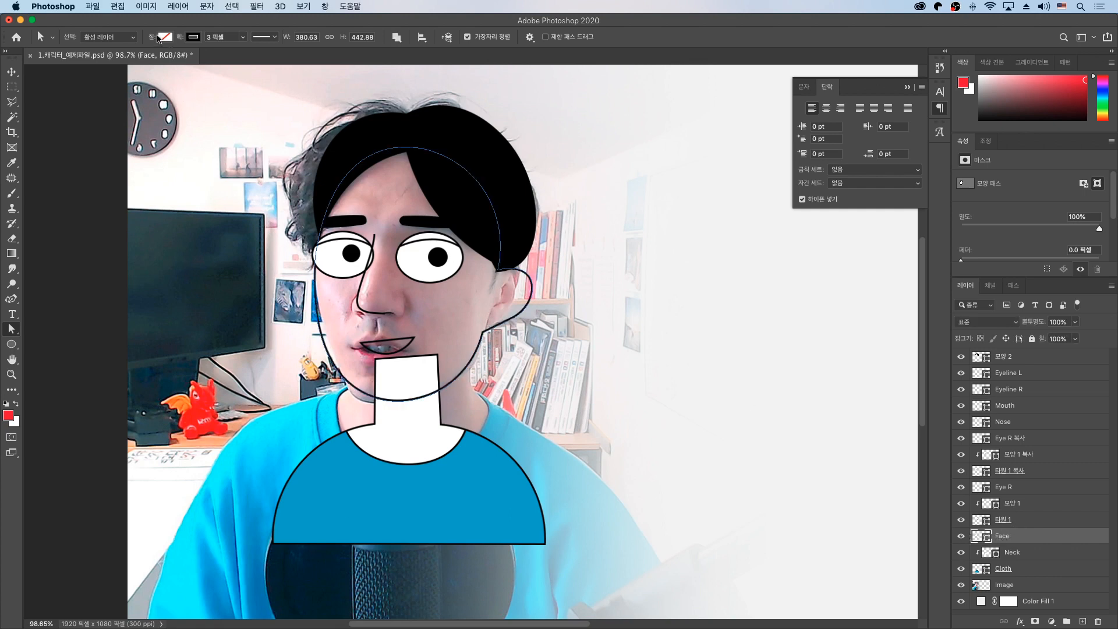
left_click(166, 37)
left_click(92, 99)
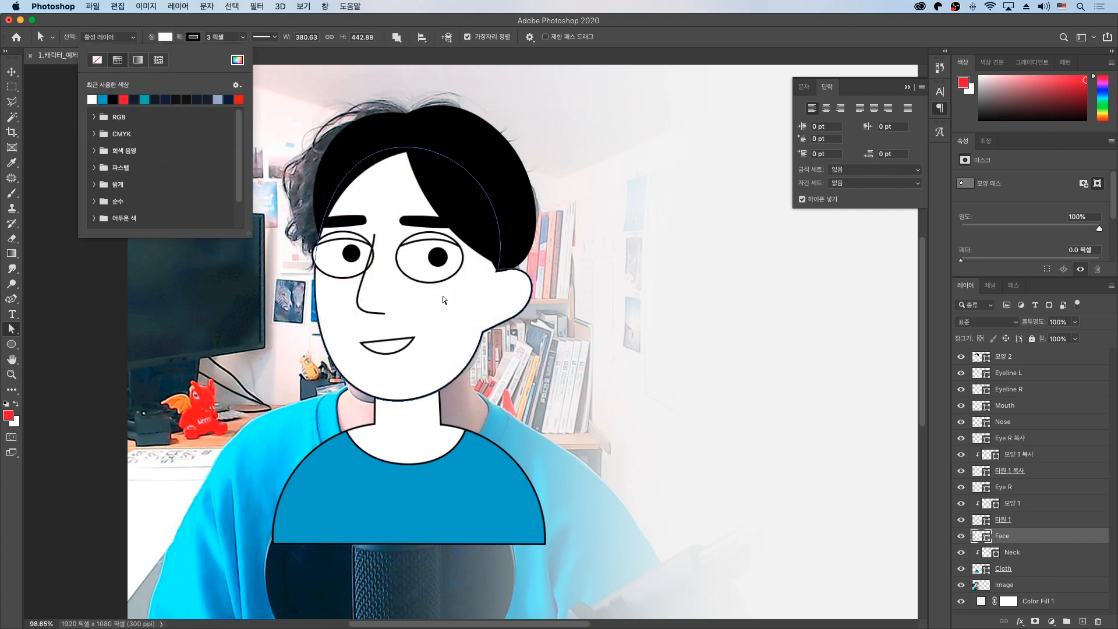
key("v")
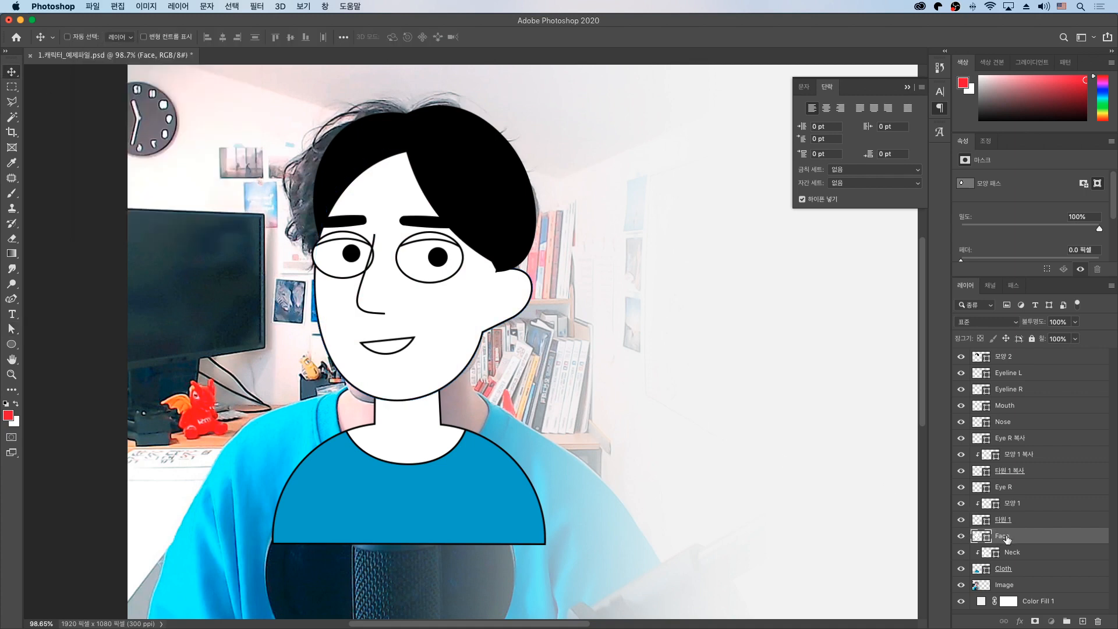
Check which shape the Eyeline R layer holds and rename the layer as Eyebrow R.
left_click(1006, 390)
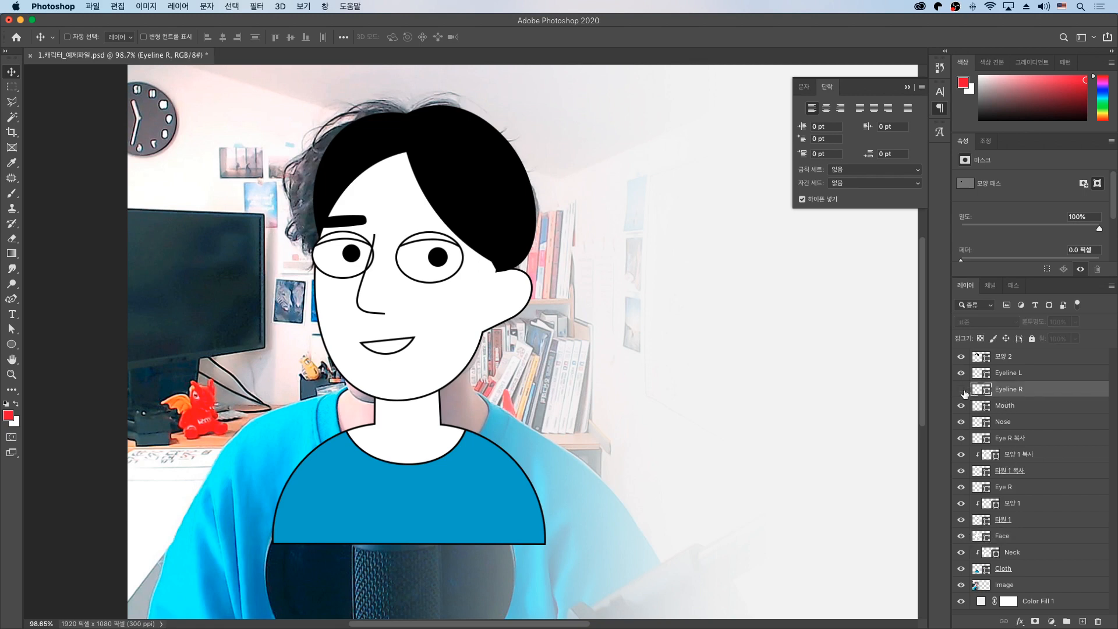
double_click(1007, 390)
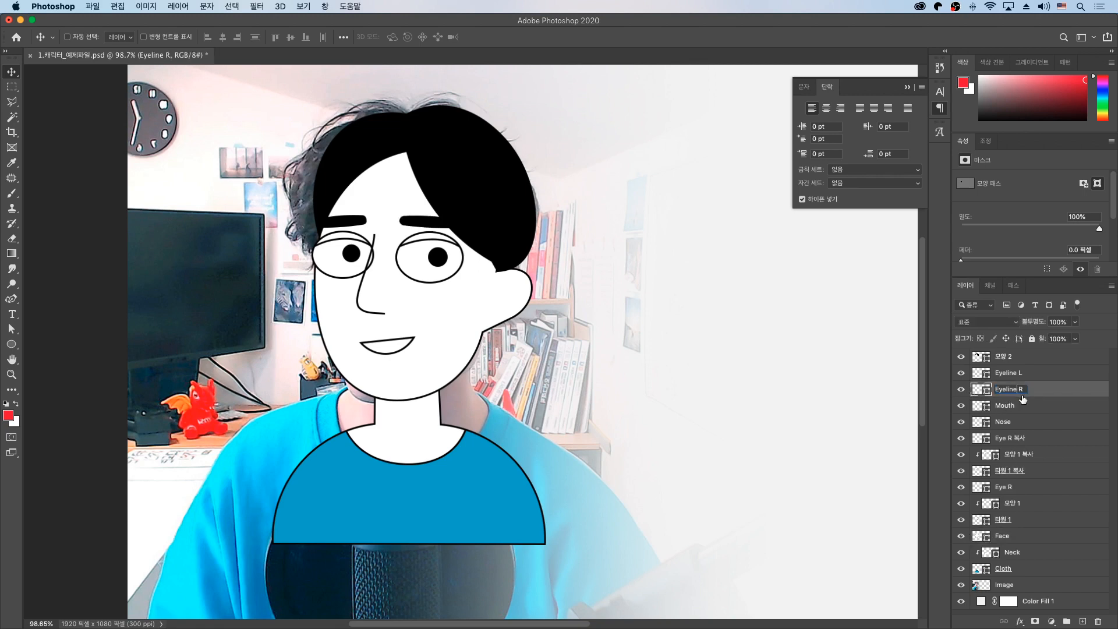
key("BackSpace")
key("BackSpace")
key("BackSpace")
key("BackSpace")
type("brow")
key("Return")
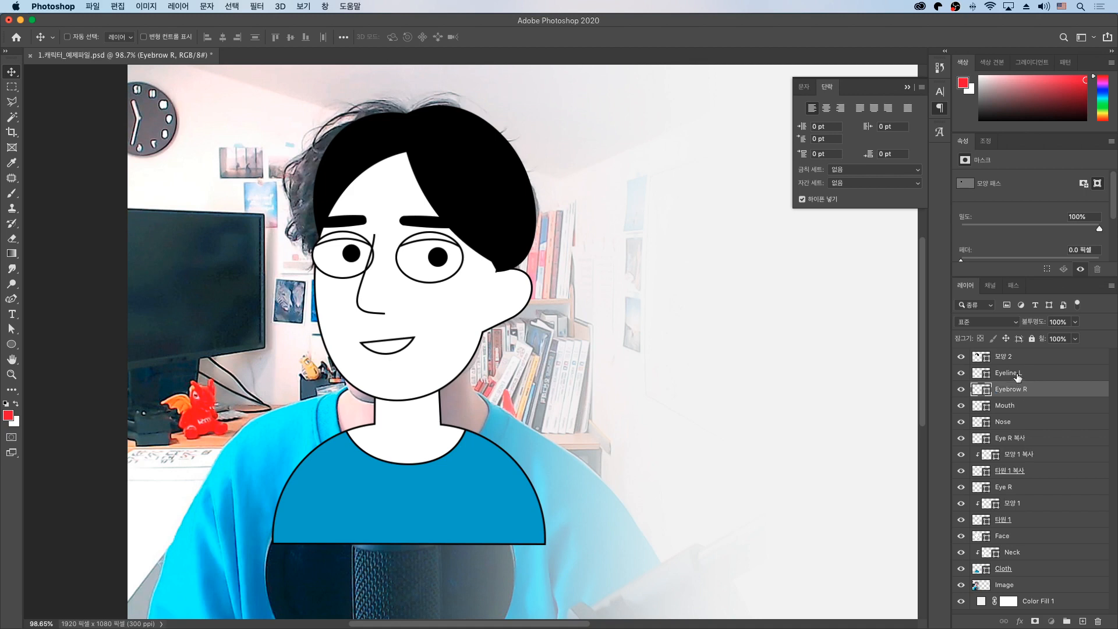
Rename the Eyeline L layer as Eyebrow L.
double_click(1016, 374)
key("BackSpace")
key("BackSpace")
key("BackSpace")
key("BackSpace")
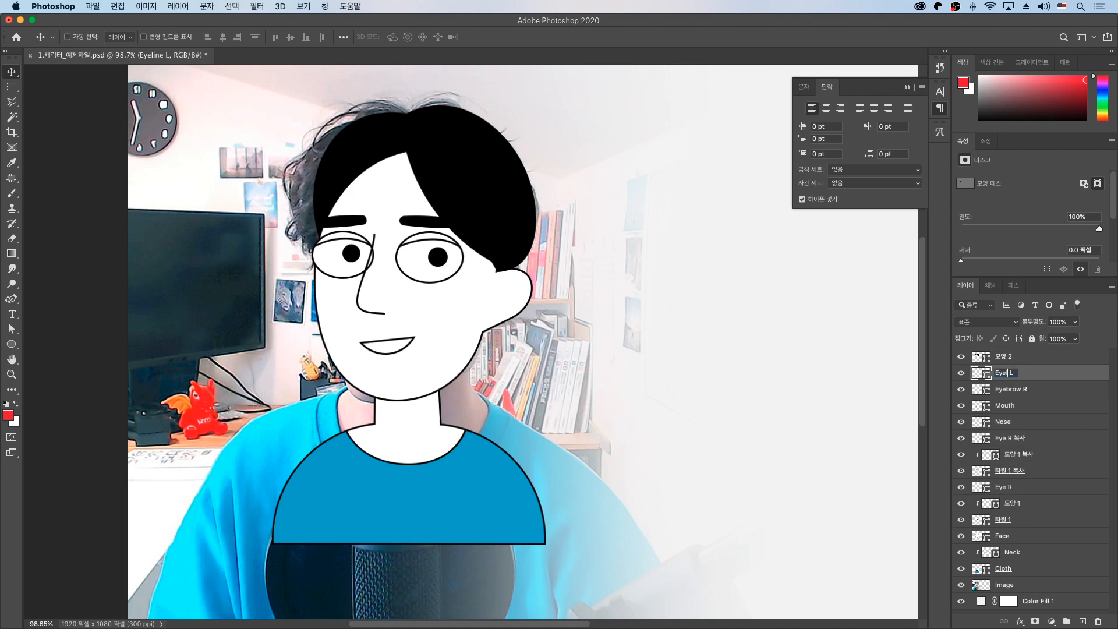
type("brow")
key("Return")
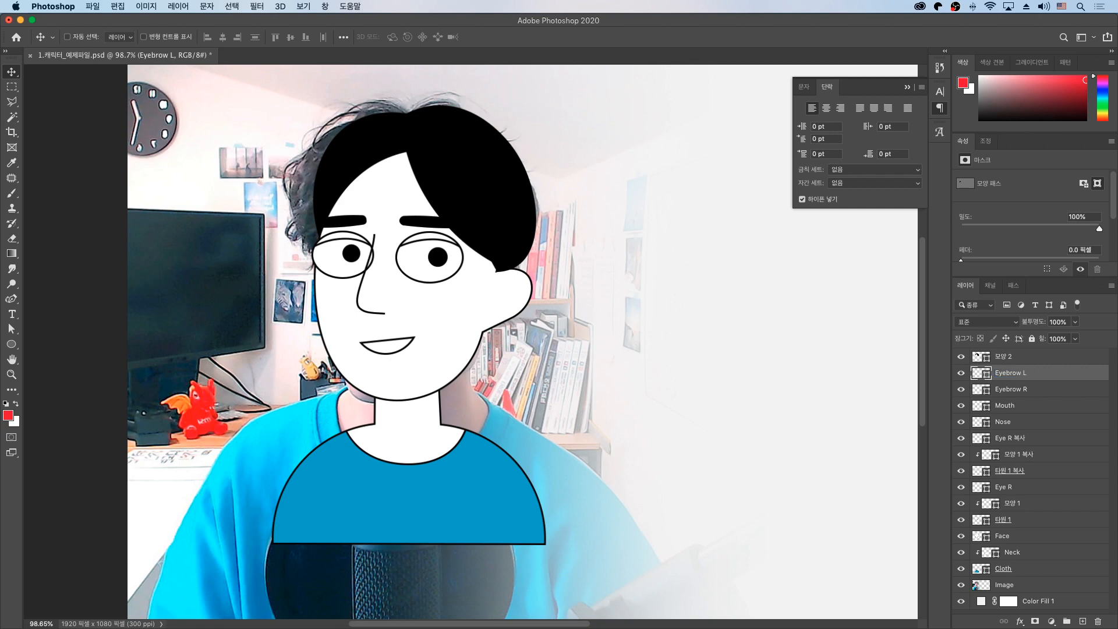
Rename the topmost shape layer as Hair.
double_click(1007, 357)
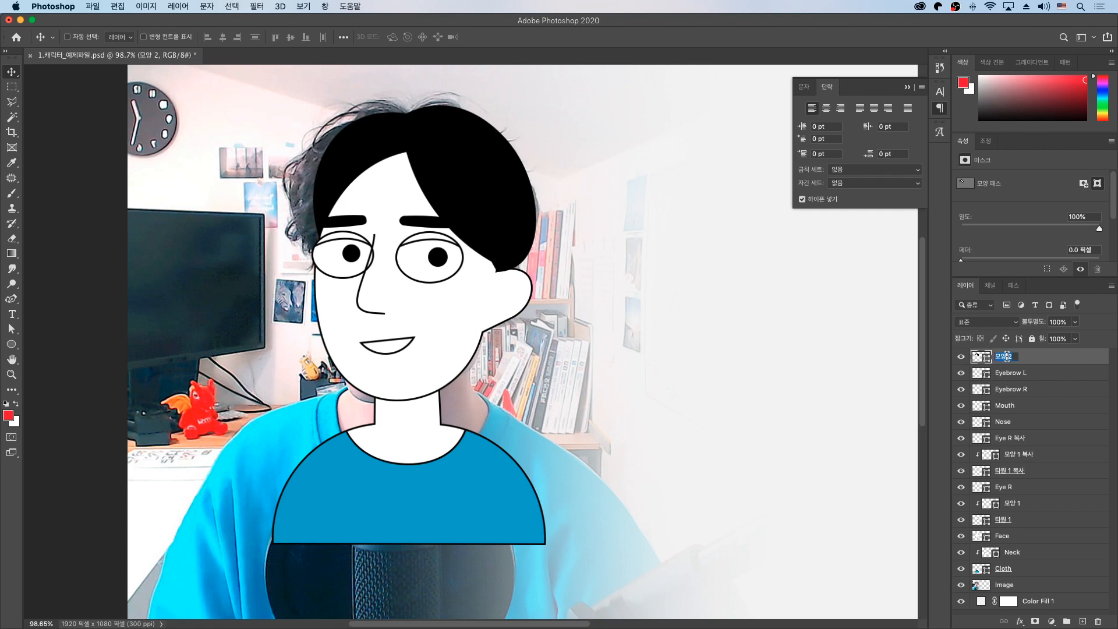
type("Hair")
key("Return")
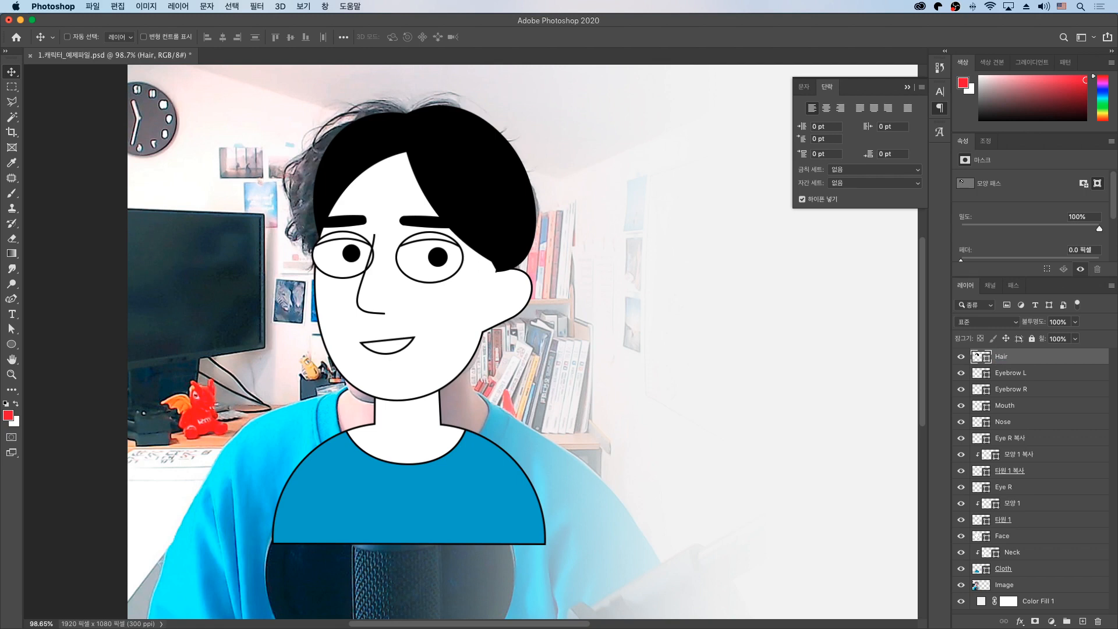
Check which shape the Nose layer holds by toggling its visibility, and fill that shape with white.
left_click(1013, 425)
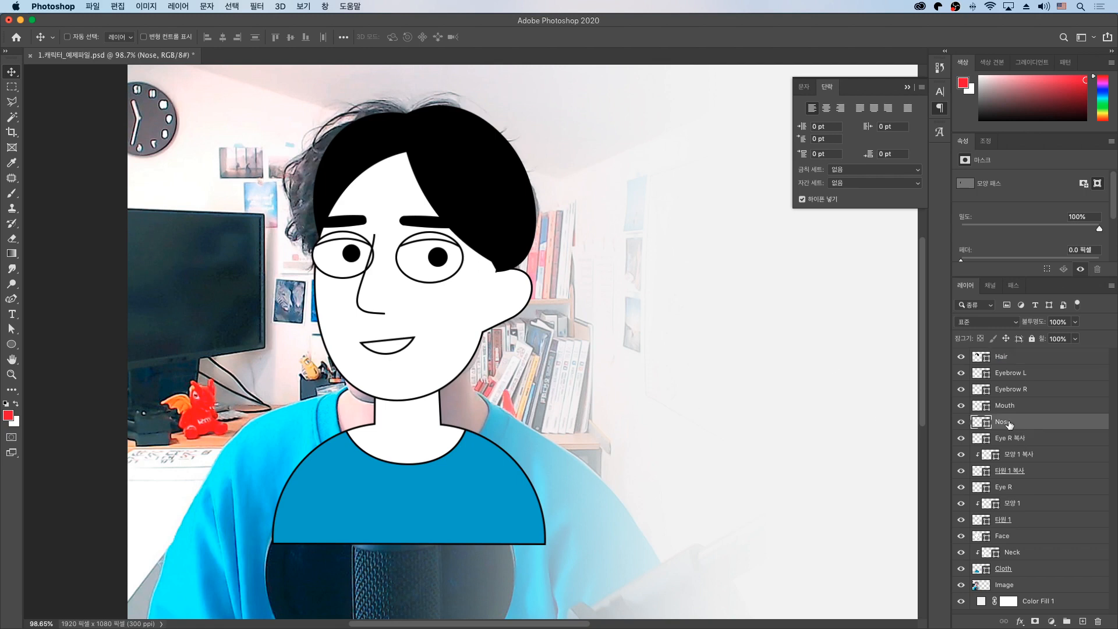
left_click(962, 423)
left_click(962, 423)
left_click(13, 302)
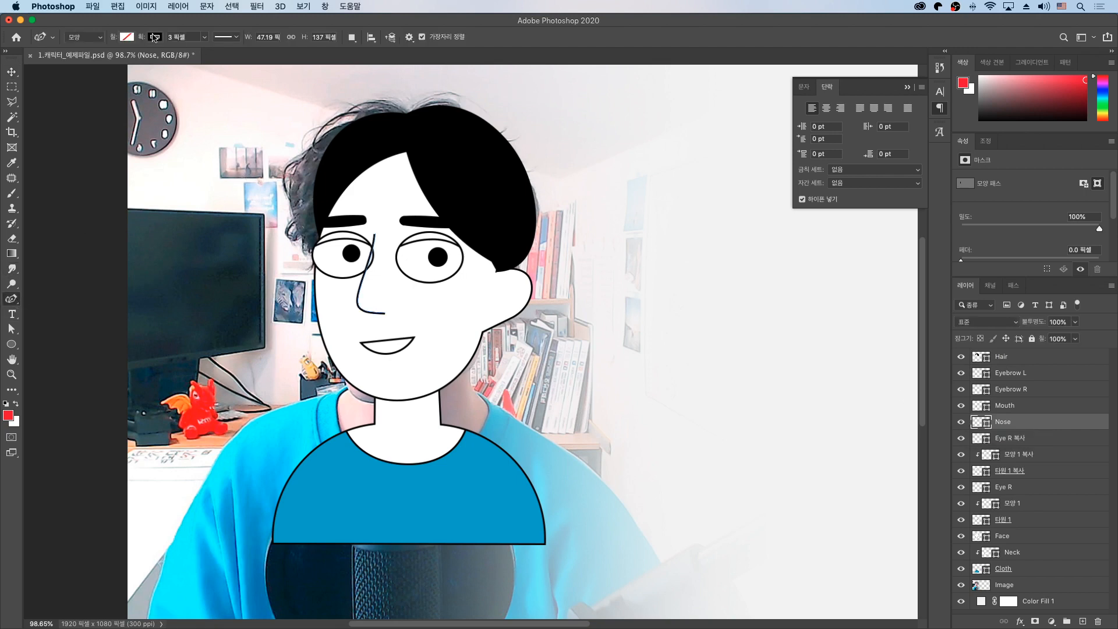
left_click(126, 36)
left_click(52, 99)
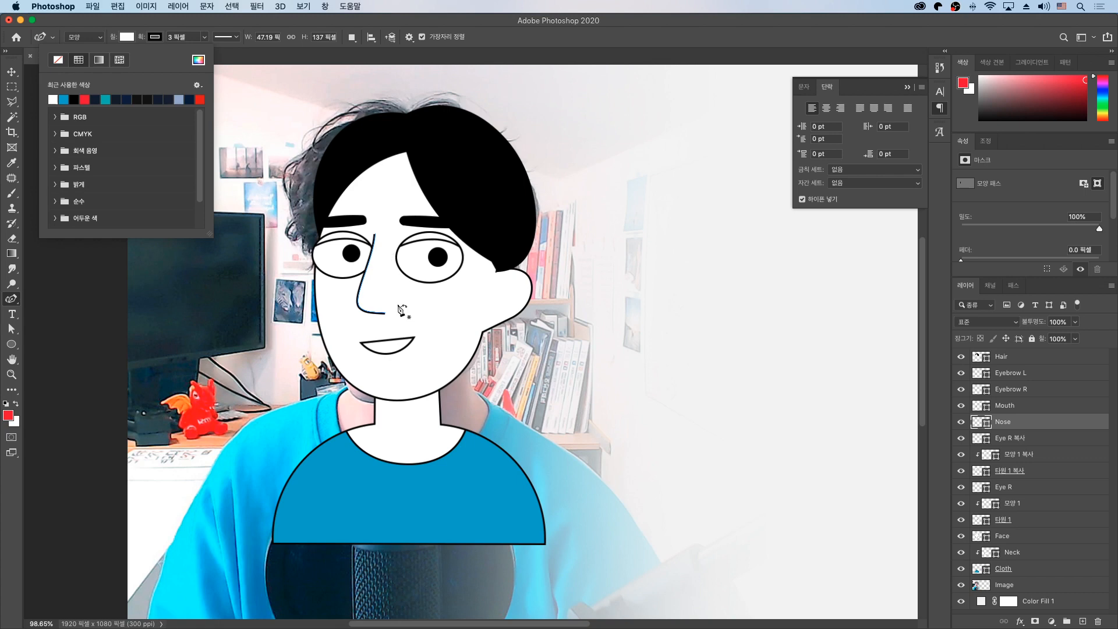
Group all the drawing's layers from Hair down to Cloth and name the group Character.
left_click(1007, 356)
left_click(1006, 357)
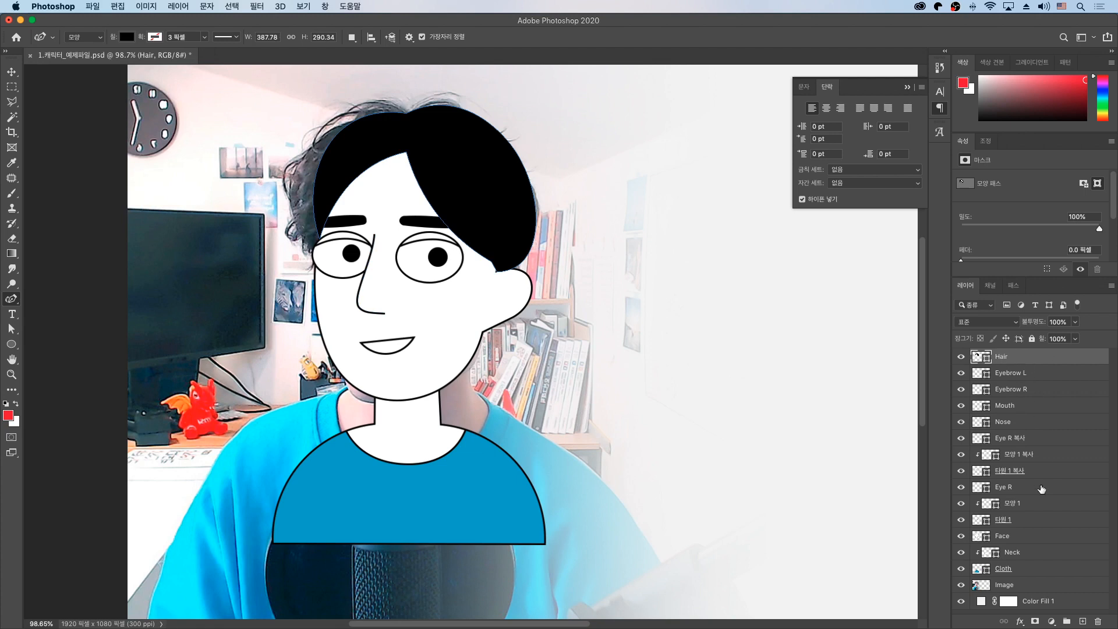
left_click(1023, 565, "shift")
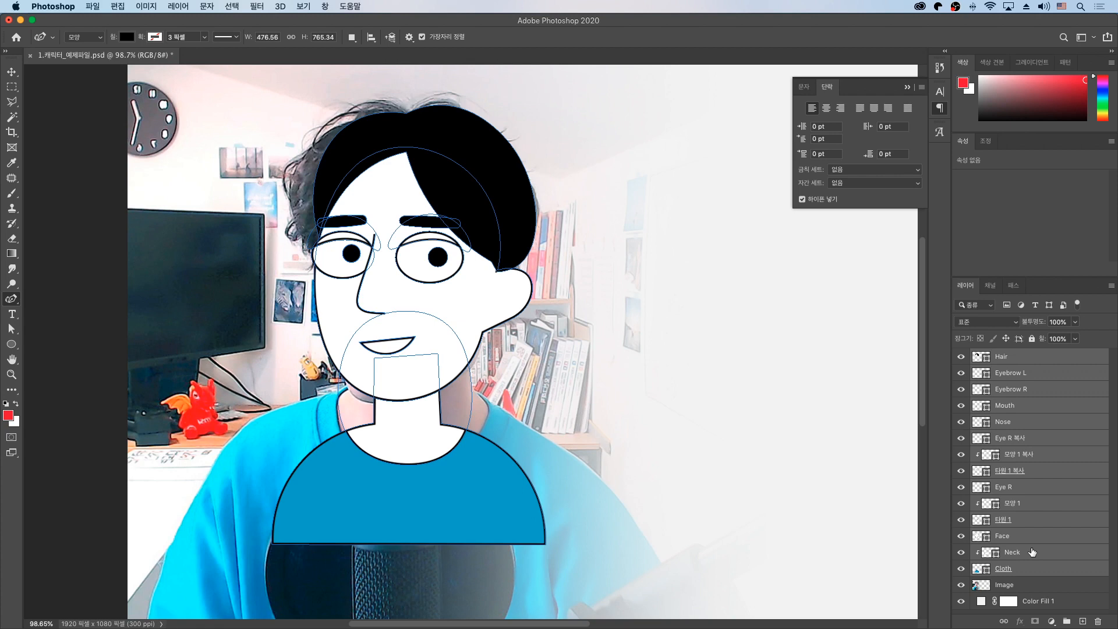
key("super+g")
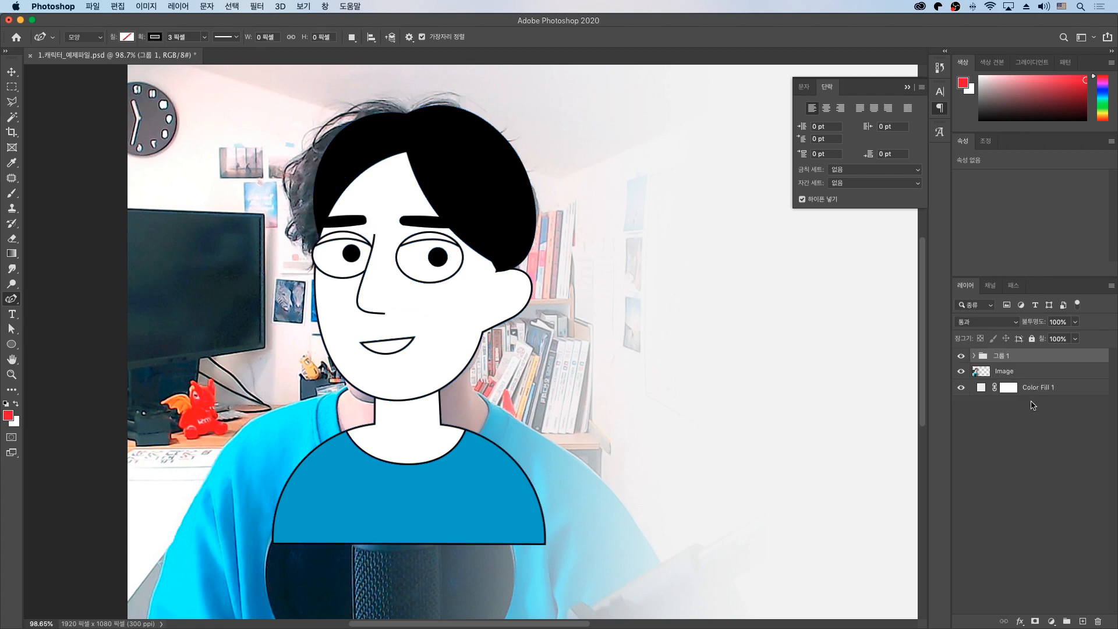
left_click(1000, 357)
double_click(999, 357)
type("Character")
key("Return")
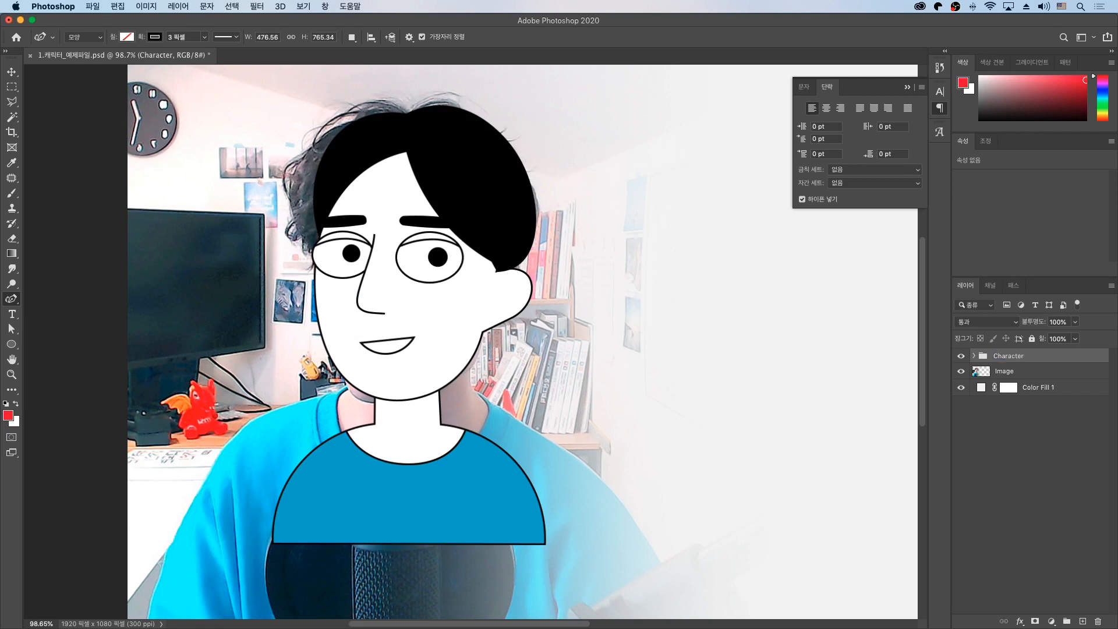
Move the Character group off the photo onto the empty area to the right of the man.
key("z")
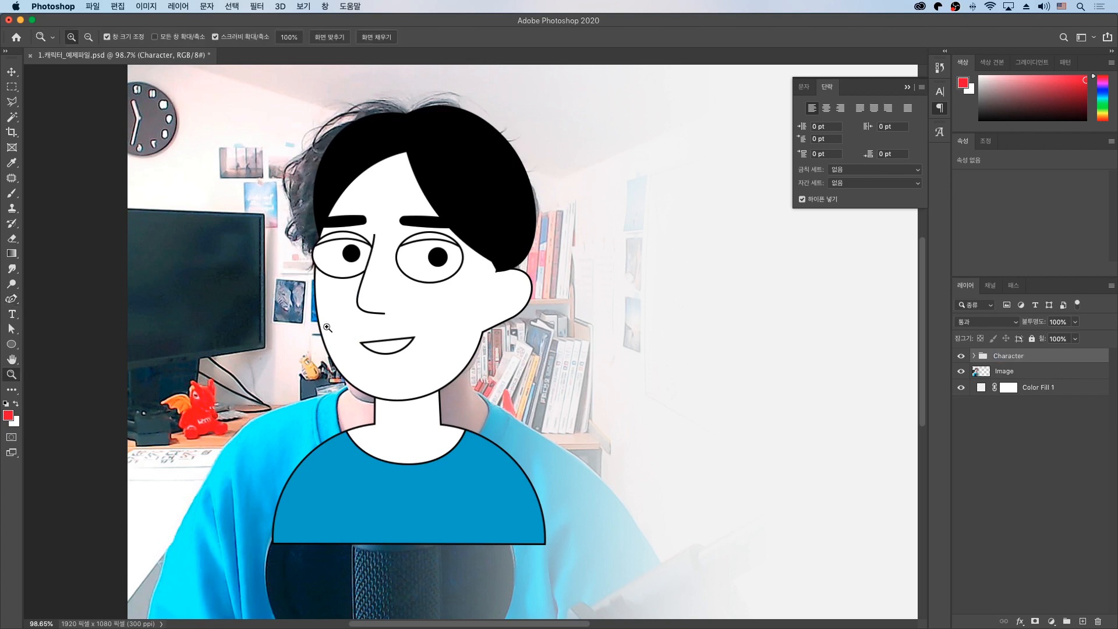
left_click_drag(471, 329, 452, 331)
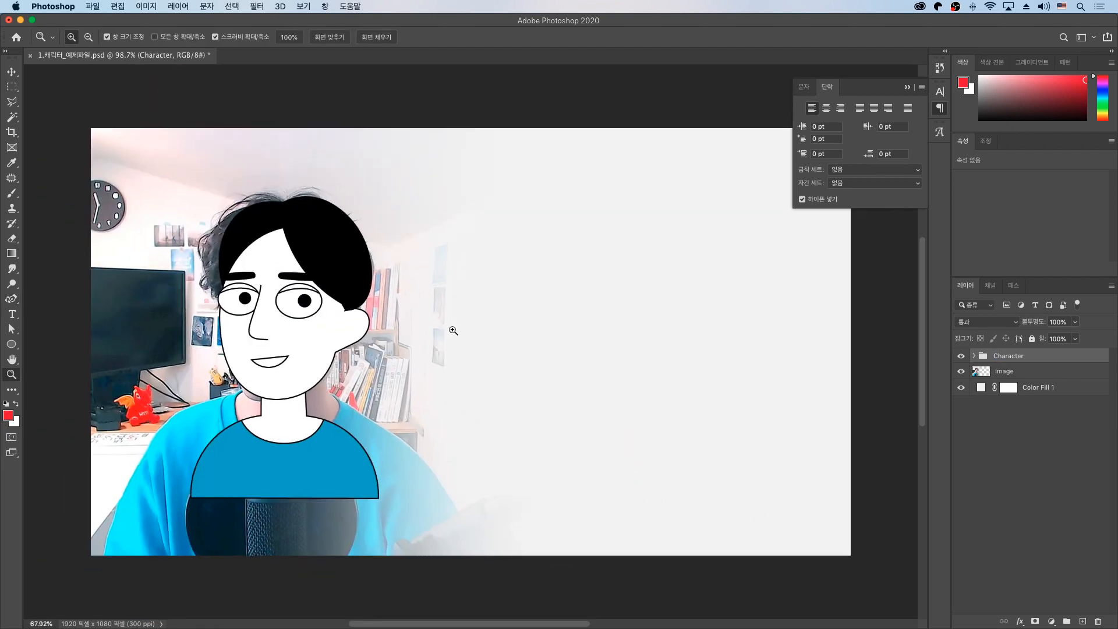
left_click(14, 74)
left_click_drag(290, 347, 582, 348)
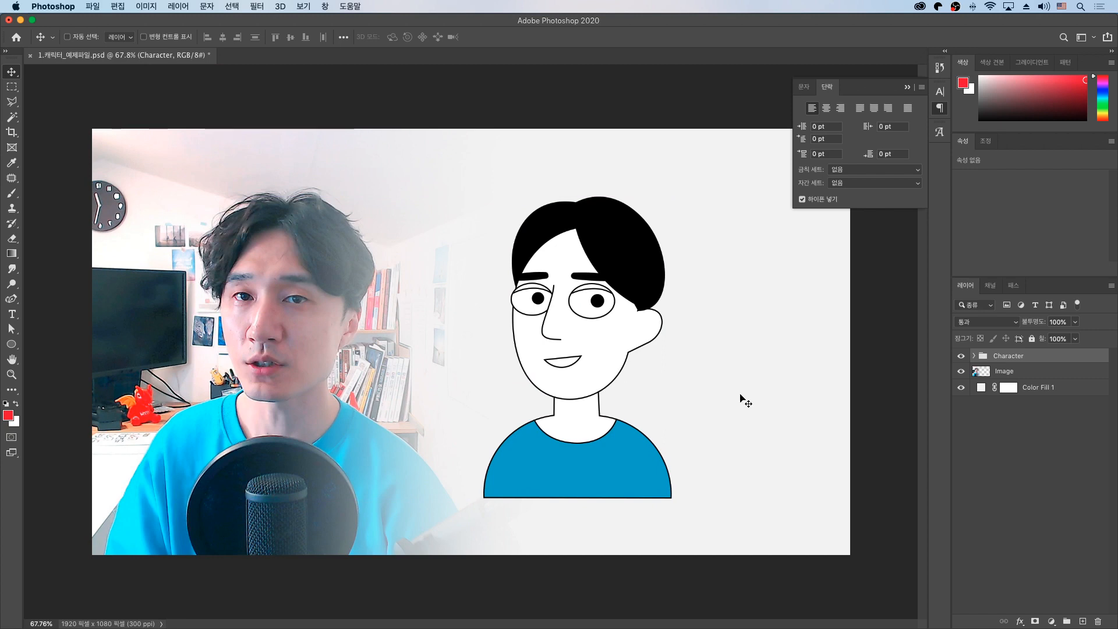
Raise the left chin anchor point of the Face shape, reducing the shape's height to about 436 px.
left_click(974, 355)
left_click(1009, 373)
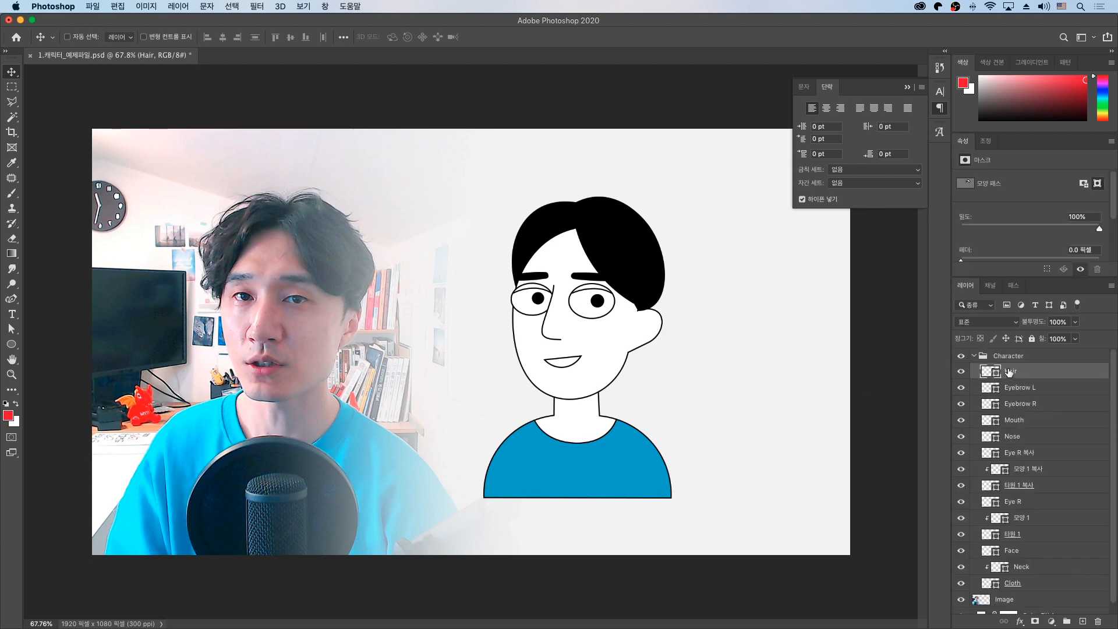
left_click(962, 372)
left_click(962, 372)
left_click(1023, 550)
key("a")
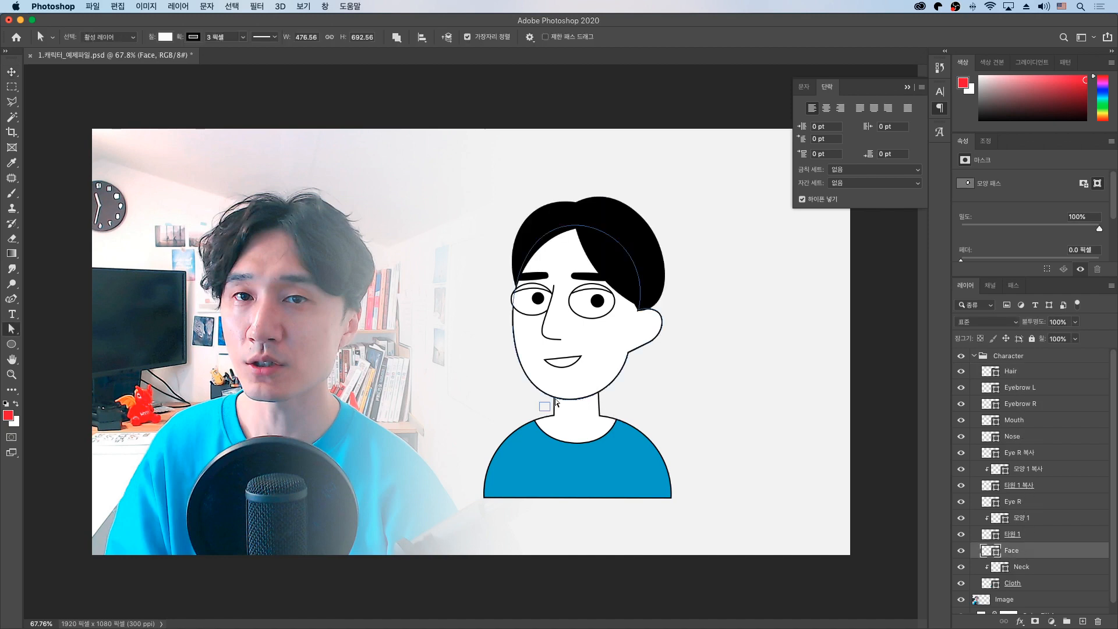
left_click(596, 382)
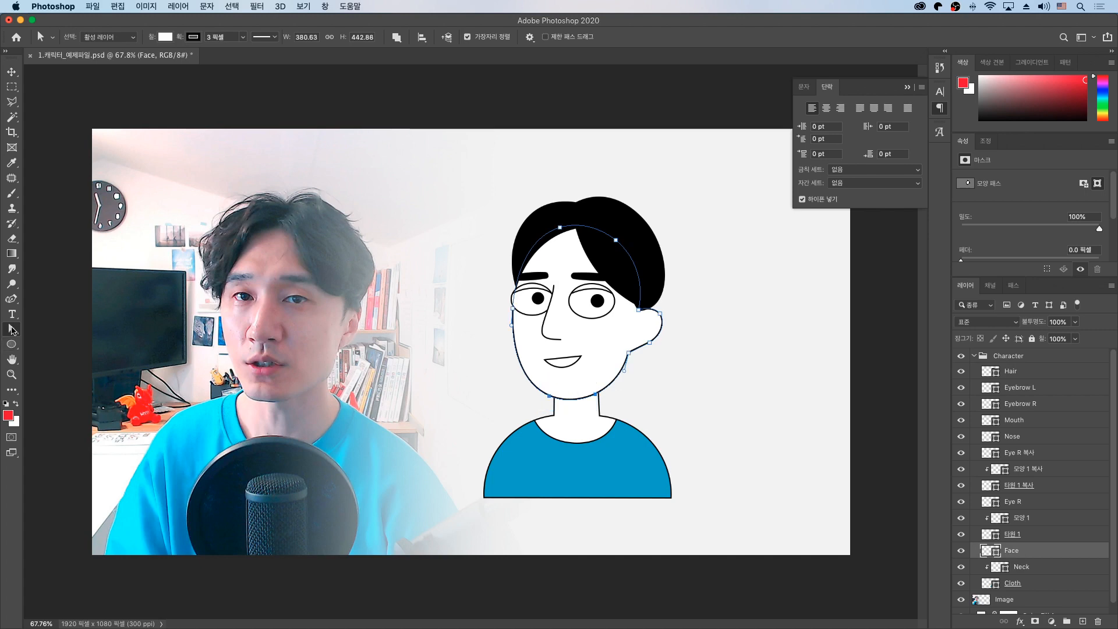
left_click(11, 329)
left_click(63, 339)
left_click_drag(510, 380, 573, 412)
key("Up")
key("Up")
key("Up")
key("Up")
key("Up")
key("Up")
key("Up")
key("Up")
key("Up")
key("Up")
key("Up")
key("Up")
key("Up")
key("Up")
key("Up")
key("Up")
key("Up")
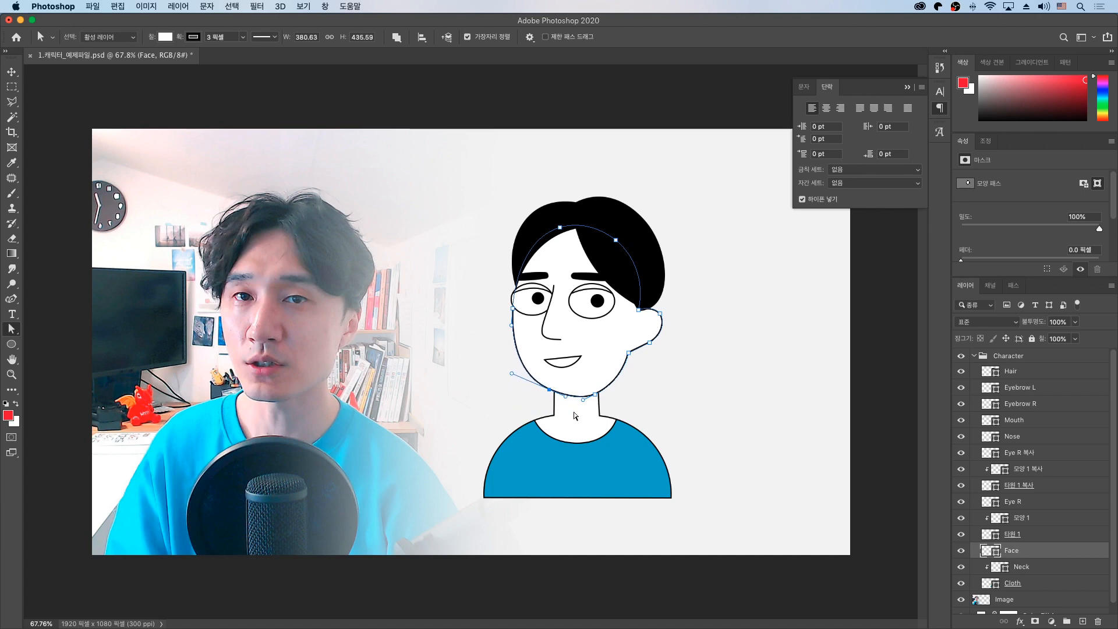
Raise the right chin anchor point of the Face shape and nudge it left, reducing the height to about 428 px.
left_click_drag(574, 412, 612, 374)
key("Up")
key("Up")
key("Up")
key("Up")
key("Up")
key("Up")
key("Up")
key("Up")
key("Left")
key("Left")
key("Left")
key("Up")
key("Up")
key("Up")
key("Up")
key("Up")
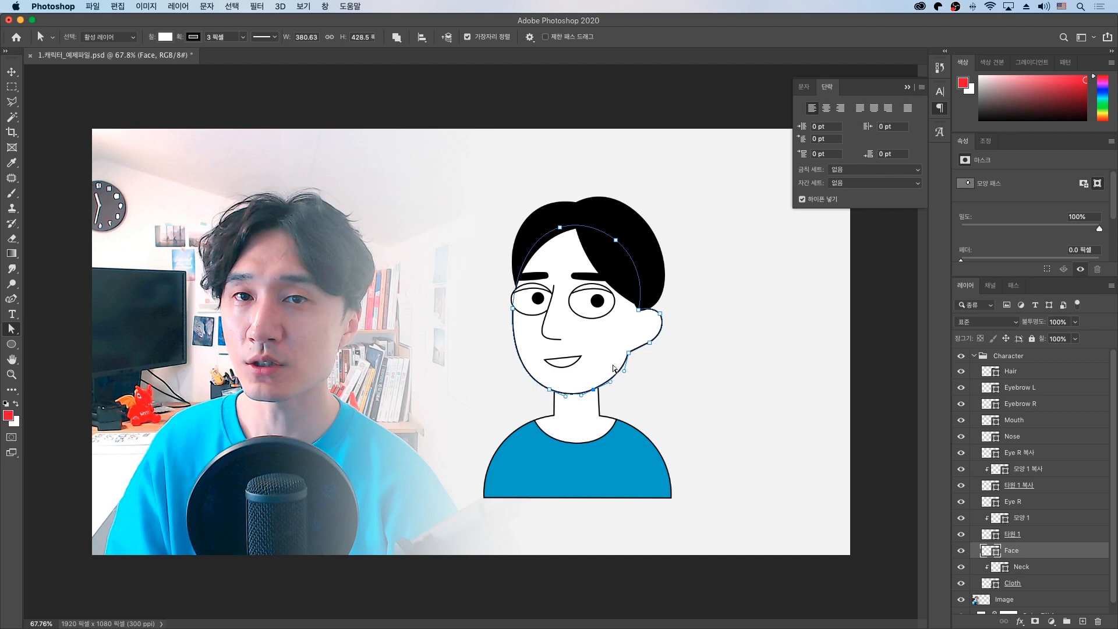
Raise the point where the ear meets the jaw and reshape the earlobe's lower edge into a rounder curve.
left_click(630, 350)
left_click(635, 346)
left_click_drag(635, 351, 659, 337)
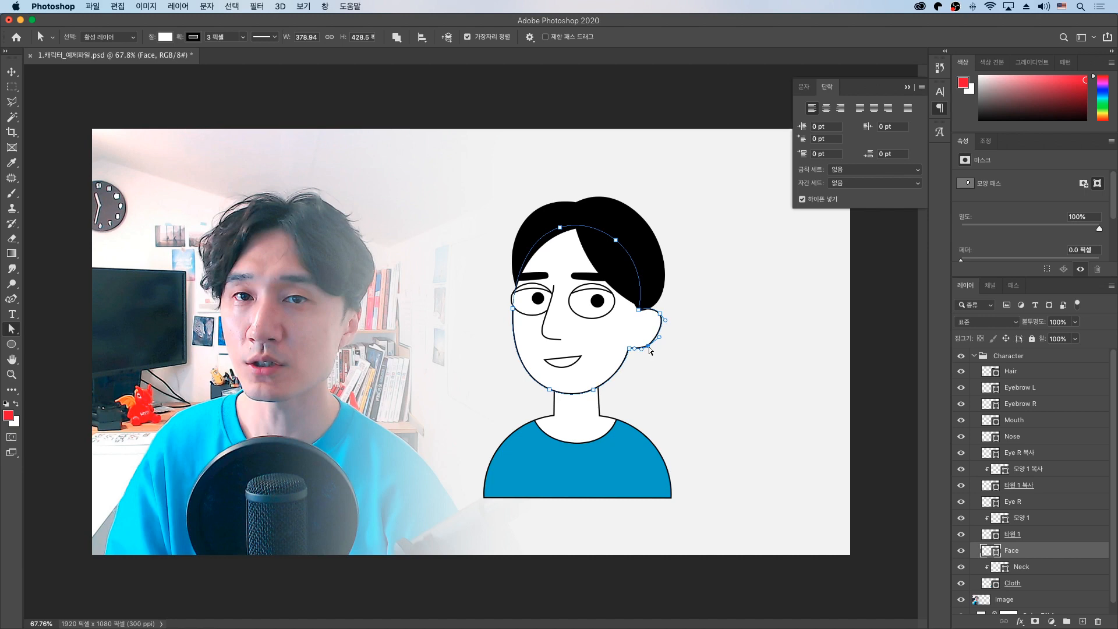
key("Right")
key("Up")
Shift the Face shape's left cheek anchor point outward, widening the face to about 384 px.
left_click(512, 320)
key("Left")
key("Left")
key("Left")
key("Left")
key("Left")
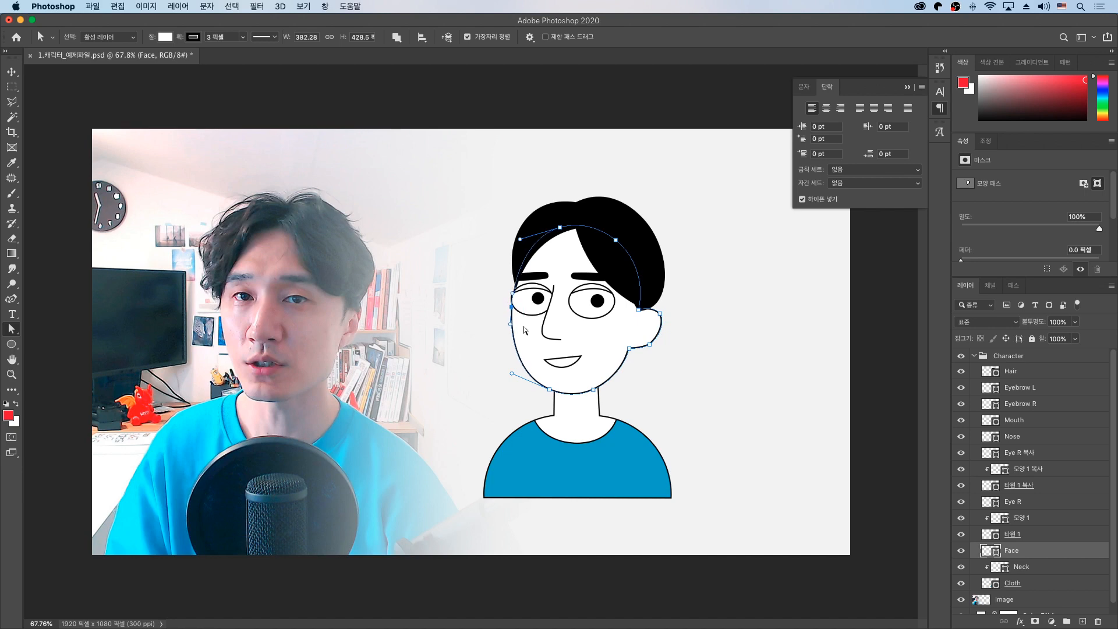
left_click_drag(464, 350, 617, 400)
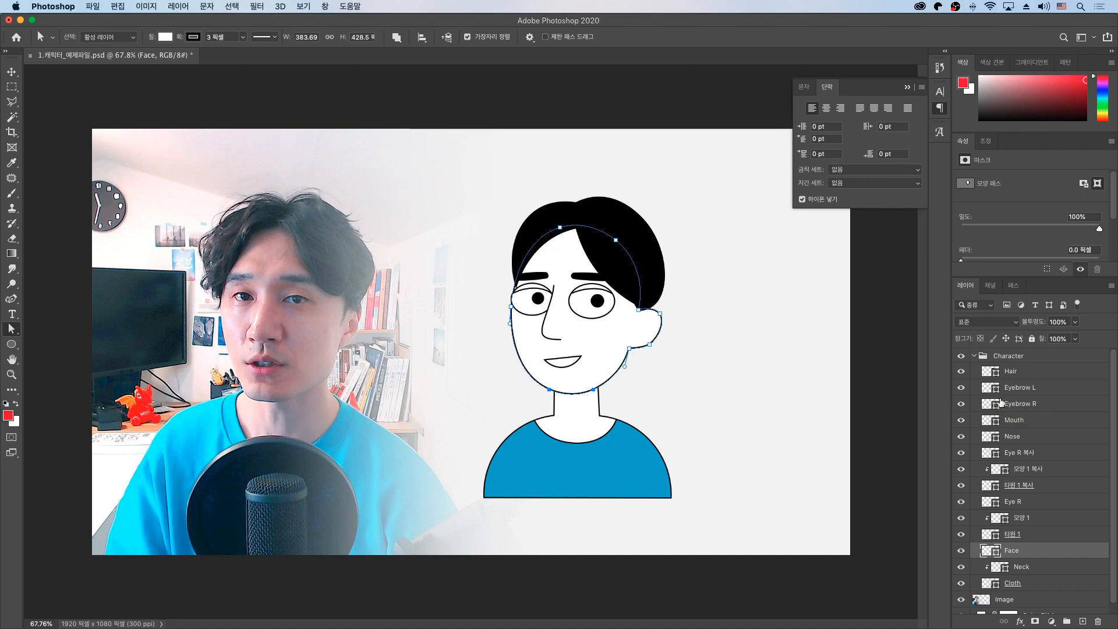
Identify the Mouth layer's shape by toggling its visibility, and move the mouth up and slightly right, closer to the nose.
left_click(11, 71)
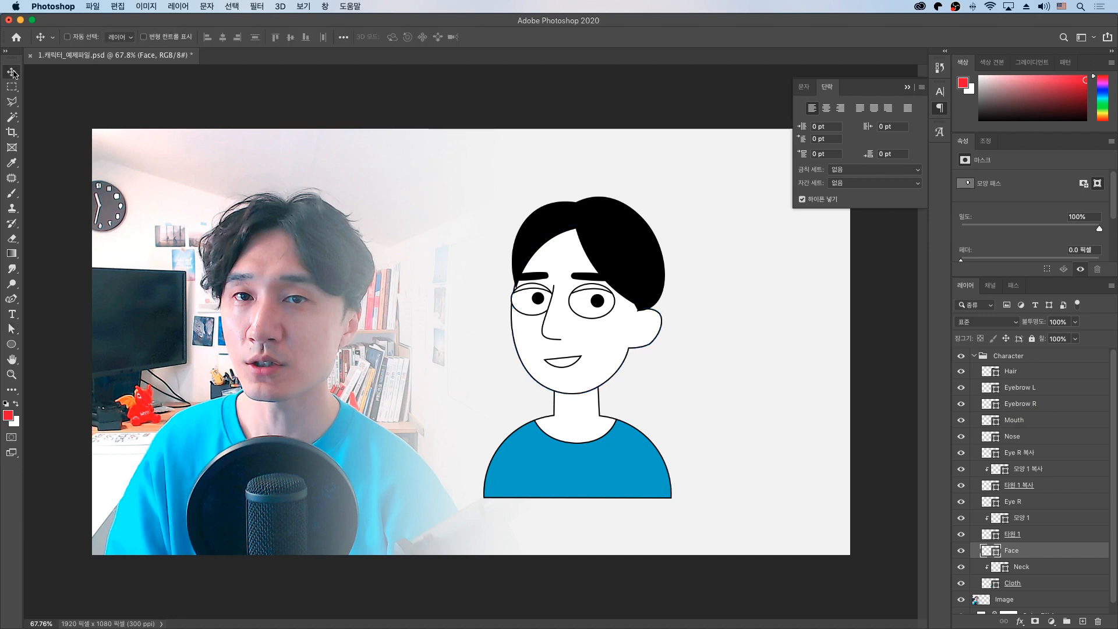
left_click(1016, 421)
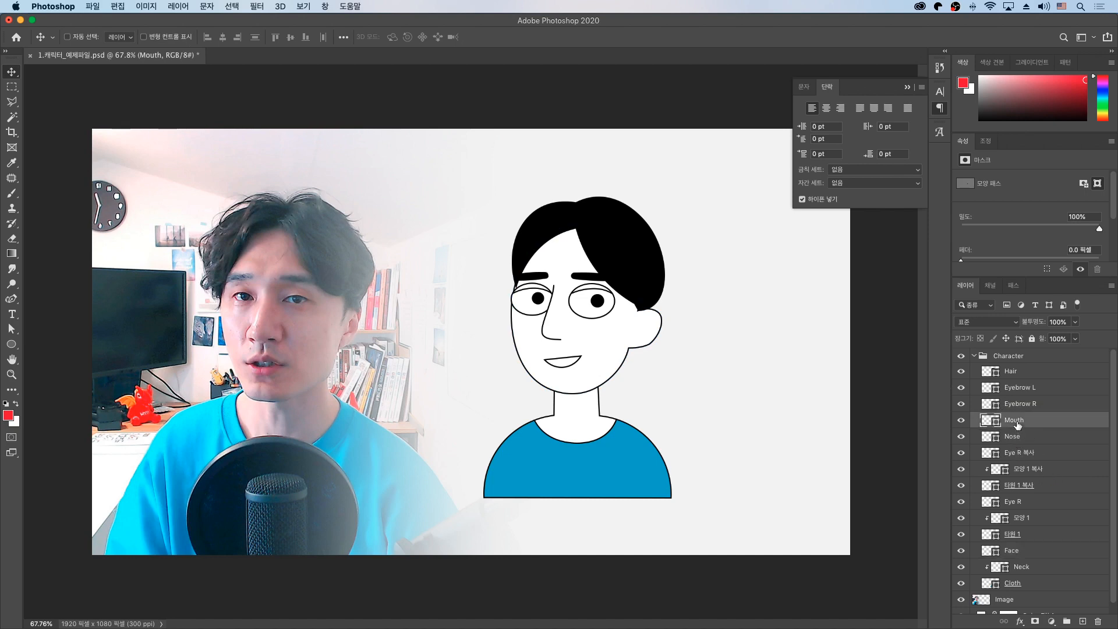
left_click(961, 420)
left_click(962, 420)
left_click_drag(574, 364, 574, 376)
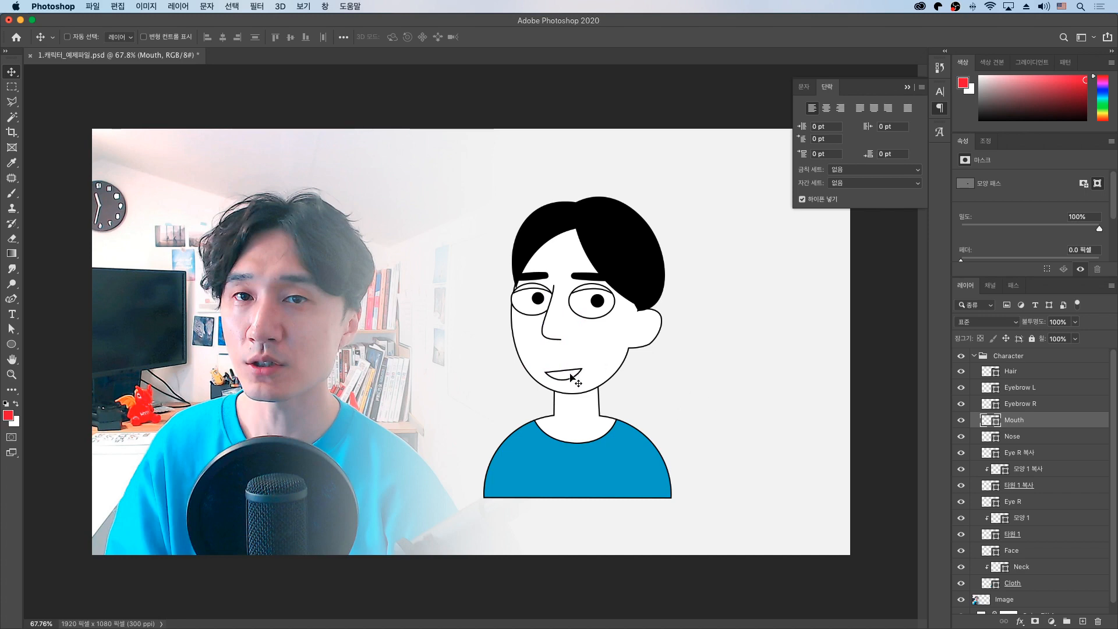
left_click_drag(575, 372, 574, 356)
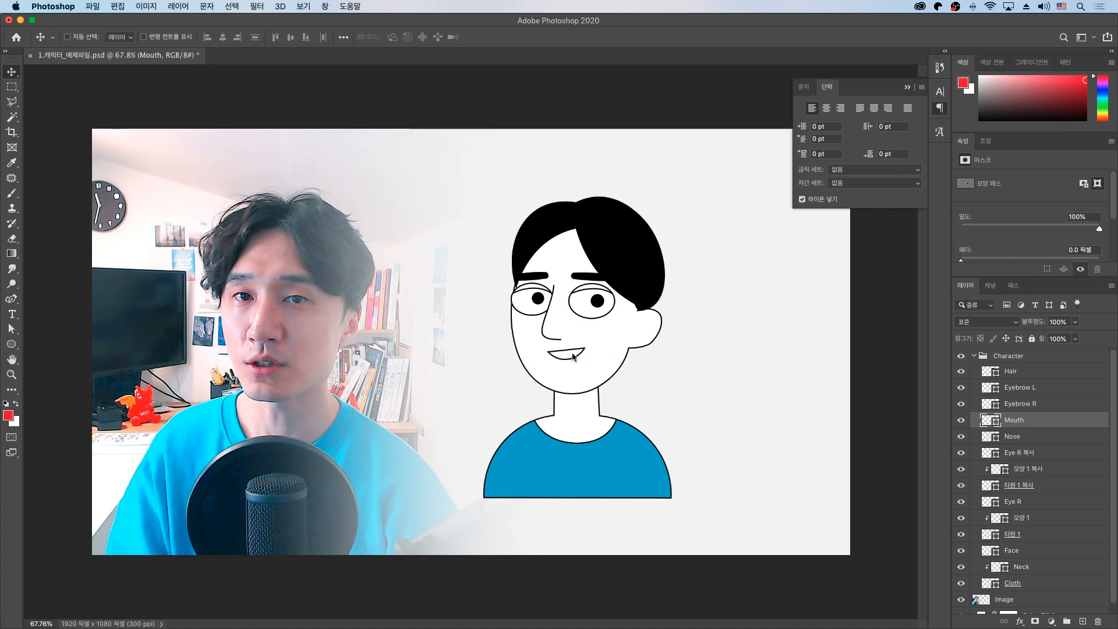
key("Right")
key("Down")
key("Left")
key("Up")
Raise both chin anchor points of the Face shape slightly, shortening the face to about 425 px high.
left_click(1010, 548)
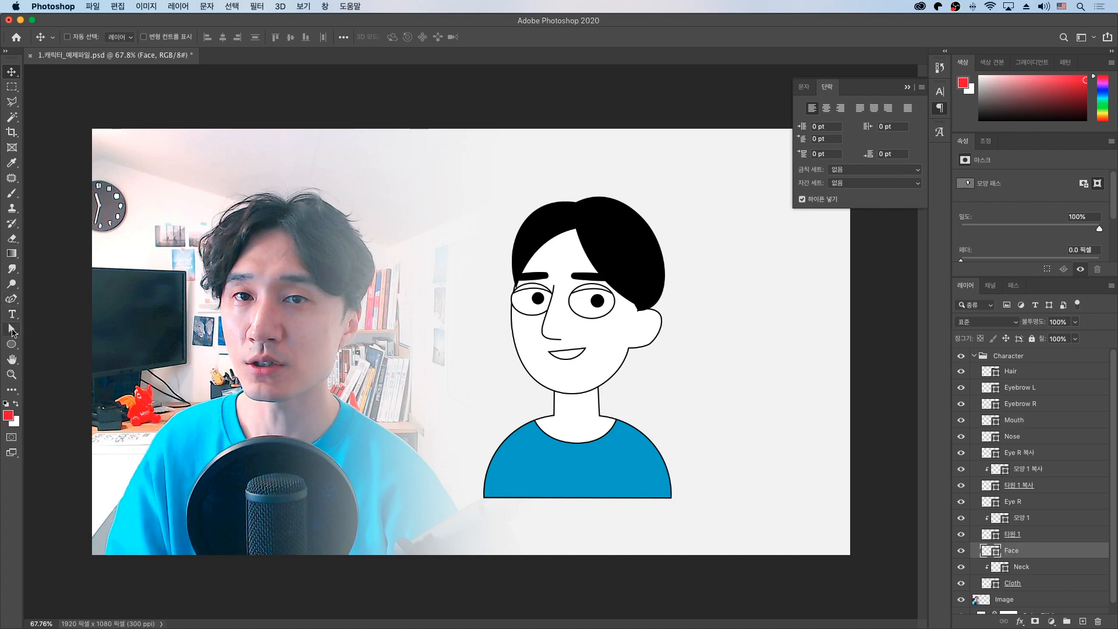
left_click(12, 329)
left_click_drag(482, 342, 591, 406)
key("Up")
key("Up")
key("Up")
key("Right")
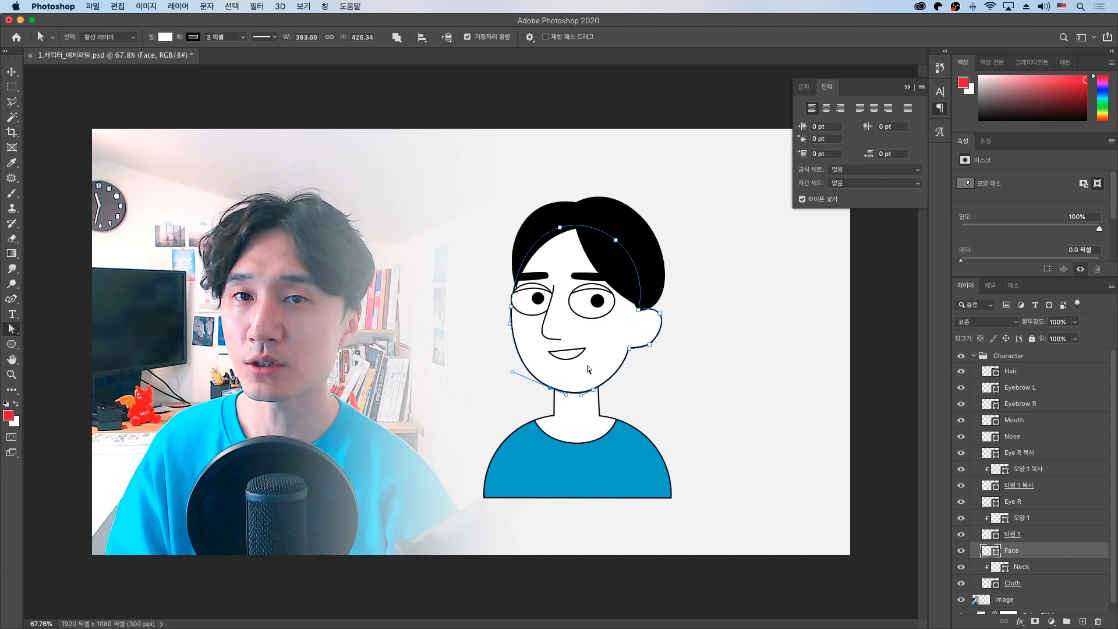
left_click_drag(588, 366, 607, 406)
key("Up")
key("Up")
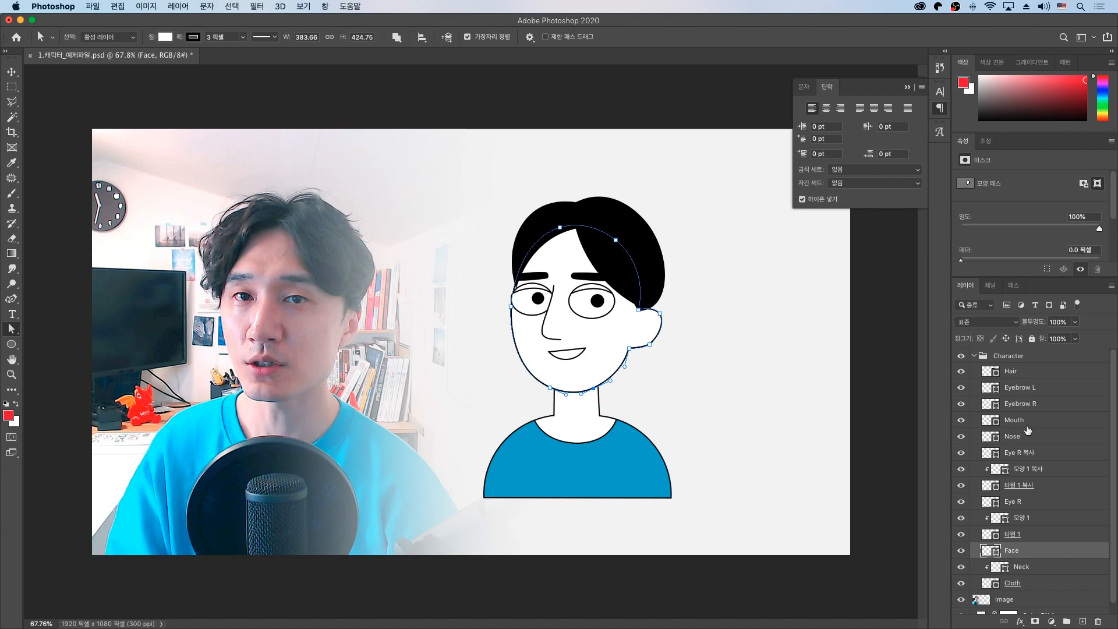
Lower the peak of the Hair shape's parting on the forehead and adjust the anchor points beside it.
left_click(1016, 375)
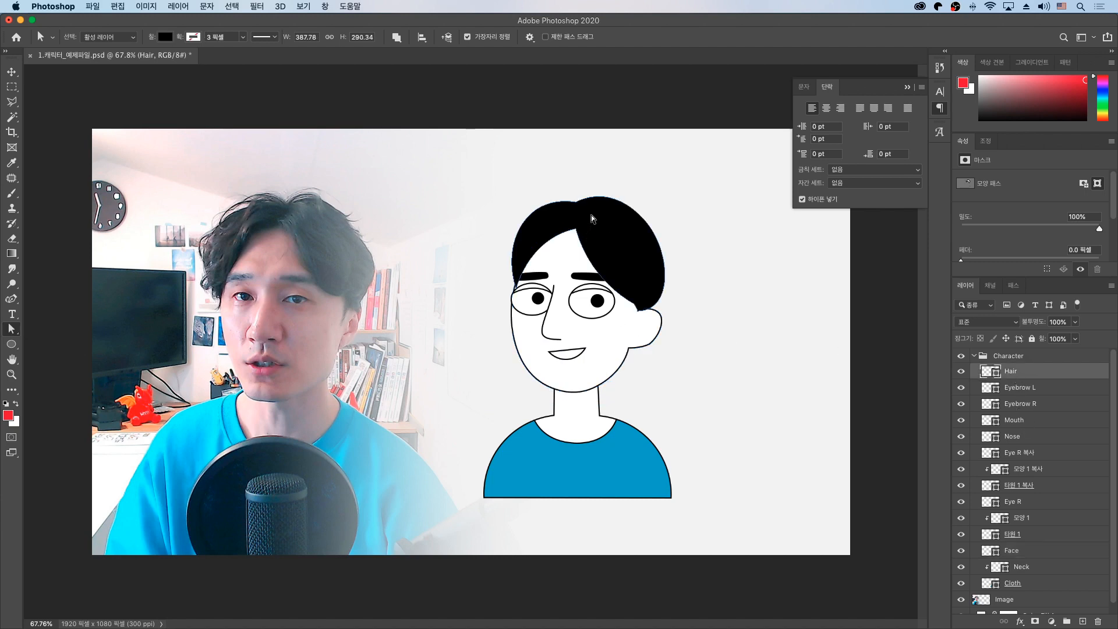
left_click(552, 245)
key("Left")
key("Left")
key("Left")
key("Left")
key("Down")
key("Down")
key("Down")
key("Down")
key("Down")
key("Down")
key("Down")
key("Down")
key("Down")
key("Down")
key("Down")
key("Down")
key("Down")
key("Down")
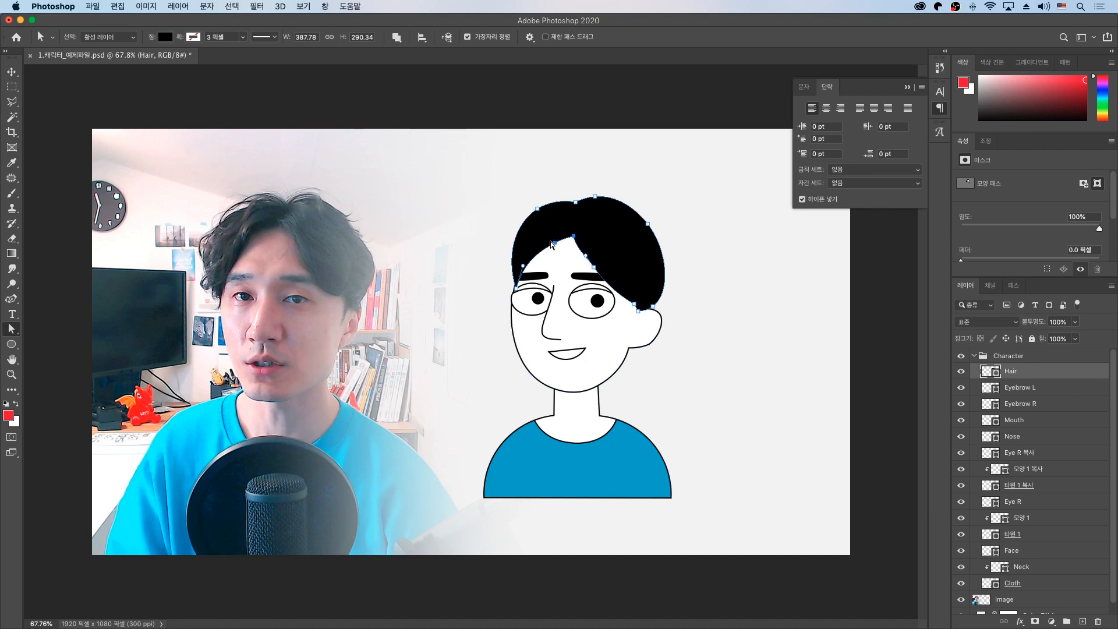
mouse_move(553, 246)
left_mouse_down()
mouse_move(570, 236)
mouse_move(565, 247)
left_mouse_up()
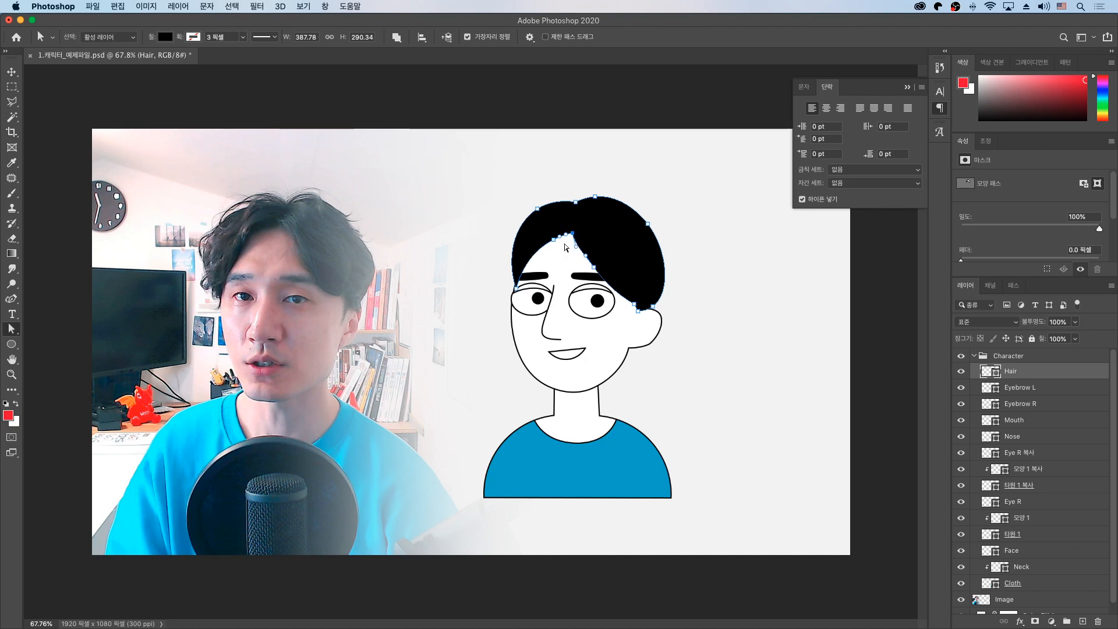
Move the left tip of the Hair shape outward, widening the hair to about 391 px.
left_click_drag(517, 198, 546, 224)
left_click_drag(539, 281, 499, 295)
key("Left")
key("Left")
key("Left")
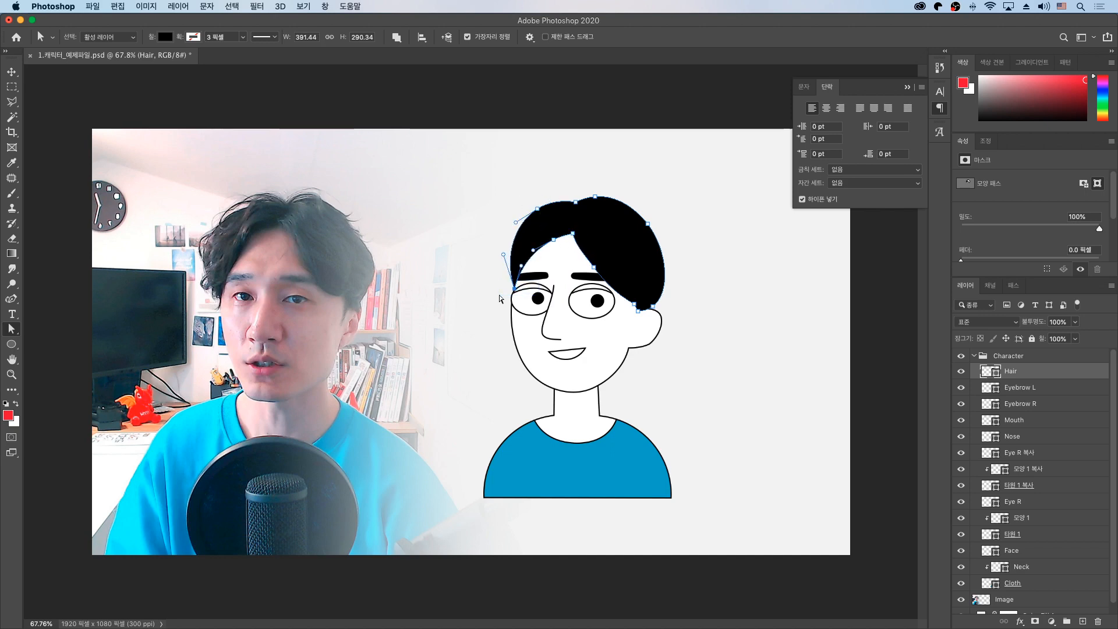
Lower the crown of the Hair shape to about 277 px high and nudge its anchor point right.
left_click_drag(515, 193, 604, 201)
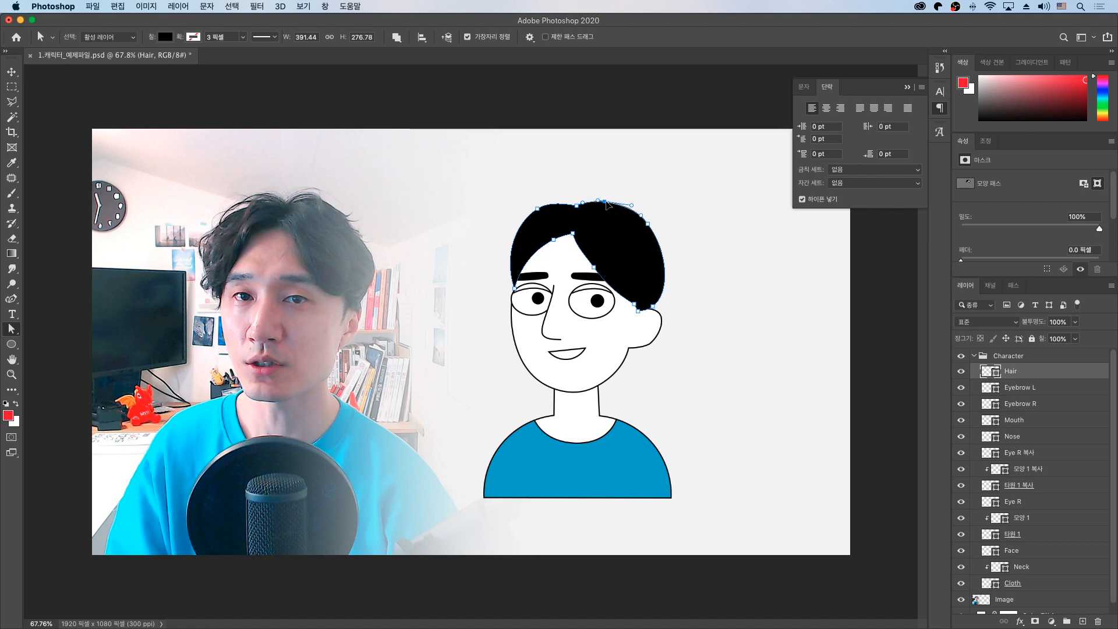
left_click_drag(520, 195, 519, 217)
key("Right")
Push the upper right anchor point of the Hair shape outward and slightly down, widening the hair to about 395 px.
left_click_drag(674, 201, 637, 239)
key("Right")
key("Right")
key("Right")
key("Right")
key("Down")
key("Down")
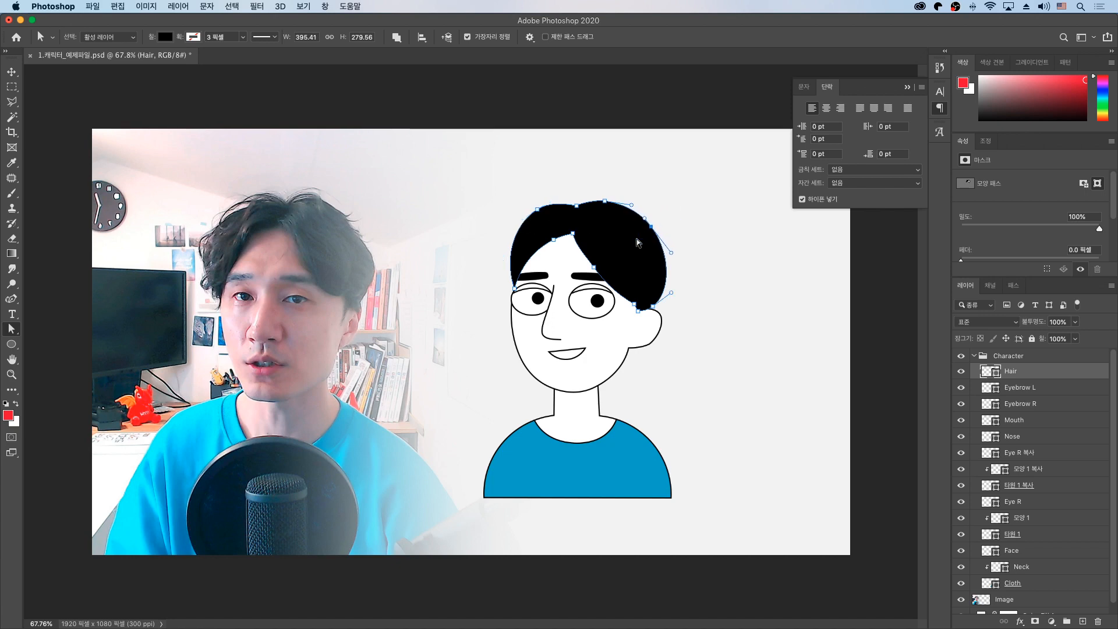
Shift the Hair shape's lower tip above the ear slightly left and up, and adjust the neighbouring anchor point.
key("z")
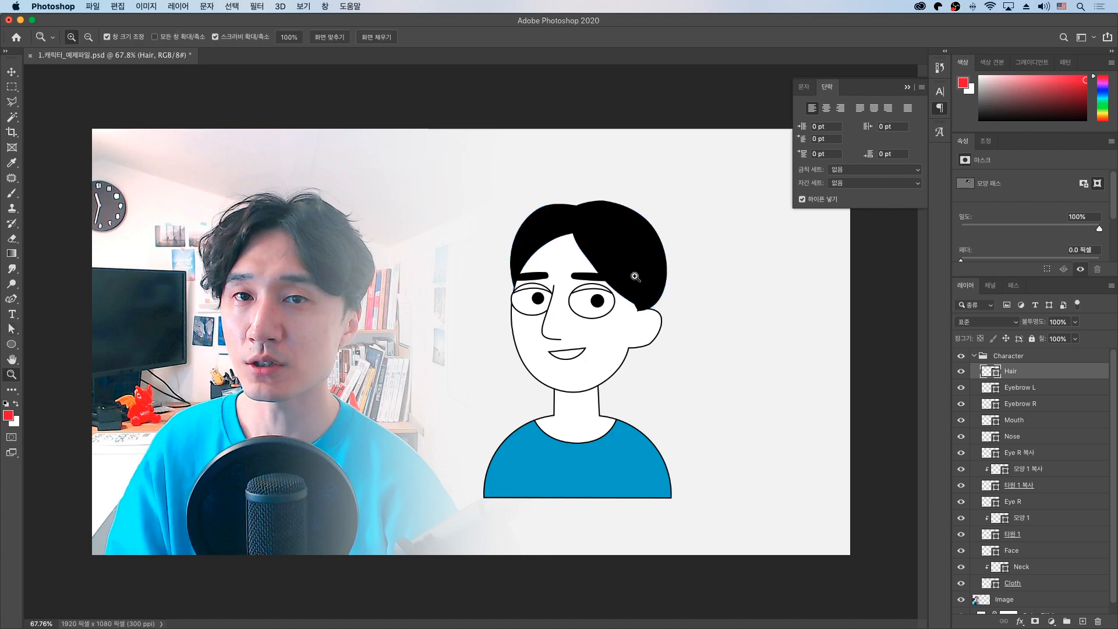
left_click(628, 278)
left_click(649, 280)
key("a")
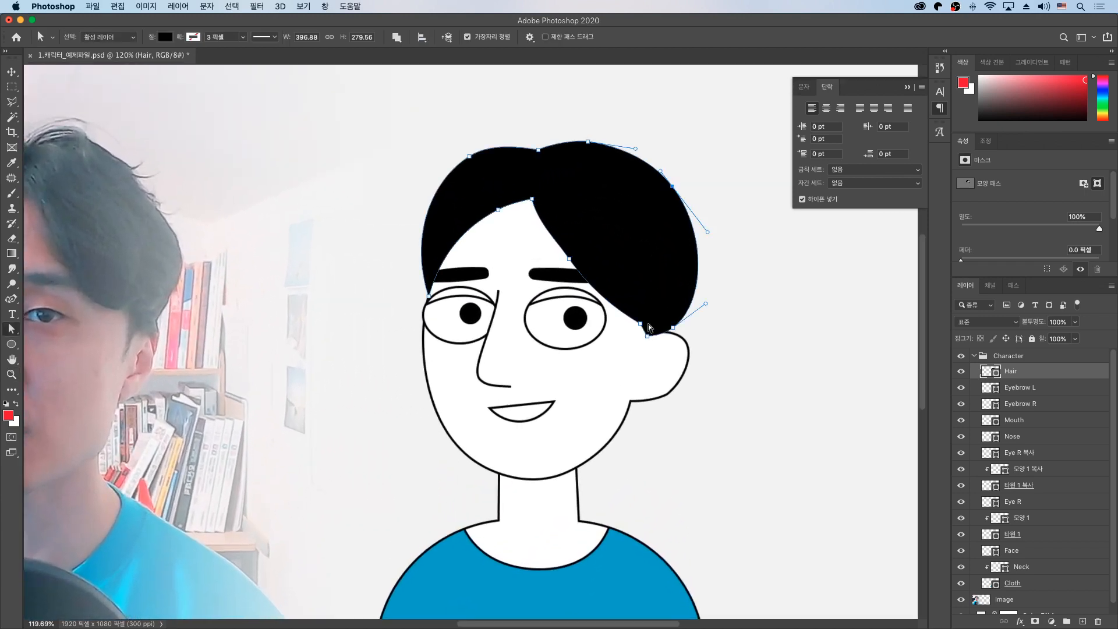
mouse_move(644, 324)
left_mouse_down()
mouse_move(634, 343)
mouse_move(653, 335)
left_mouse_up()
key("Left")
key("Left")
key("Left")
key("Left")
key("Up")
left_click(639, 324)
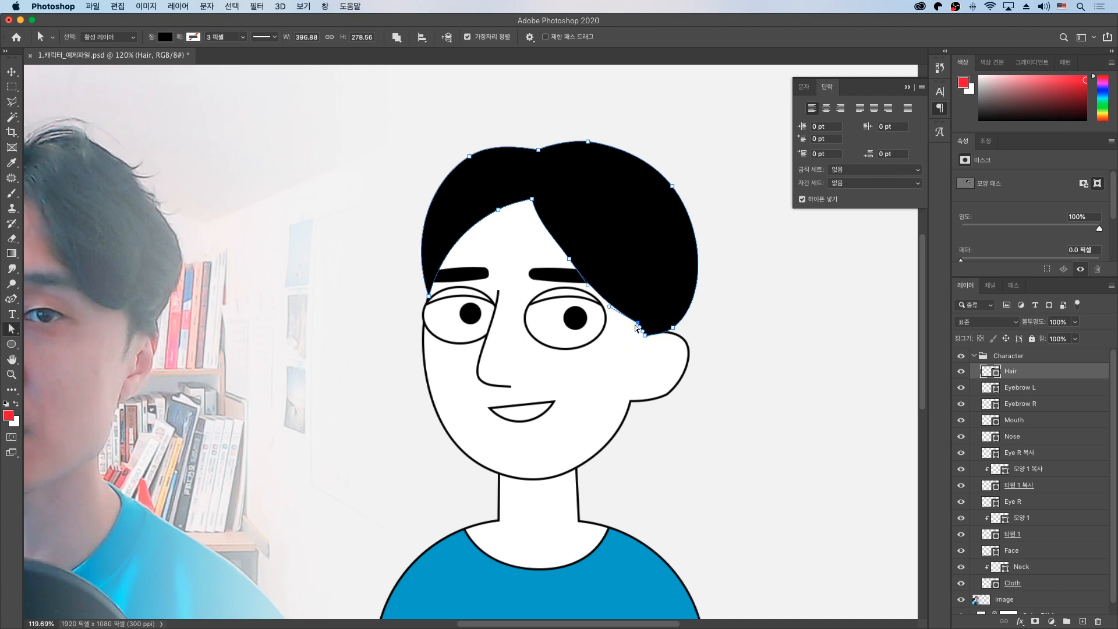
left_click_drag(635, 325, 633, 326)
left_click(645, 334)
key("space")
left_click_drag(635, 354, 685, 330)
key("z")
mouse_move(587, 331)
left_mouse_down()
mouse_move(568, 342)
mouse_move(589, 338)
left_mouse_up()
key("space")
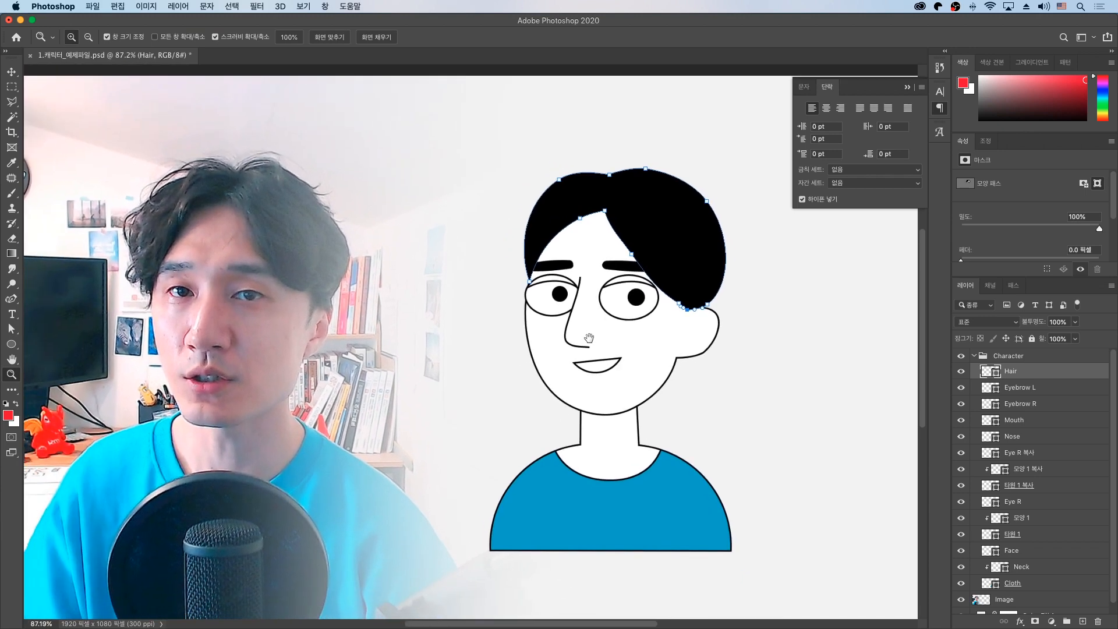
left_click(1021, 404)
left_click(1019, 393)
key("v")
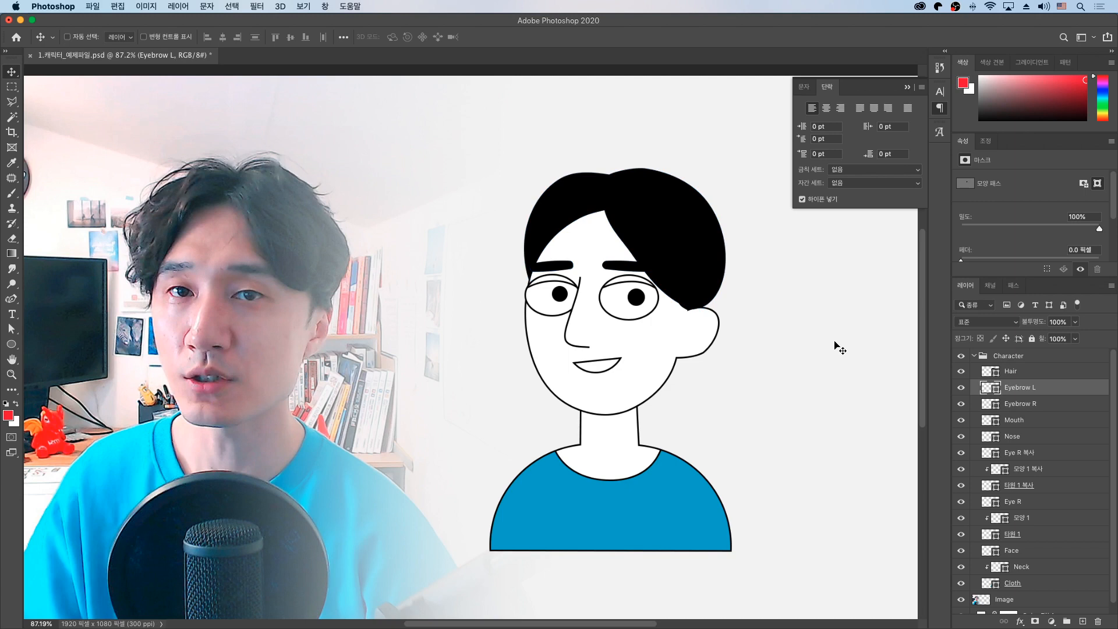
left_click(1013, 403)
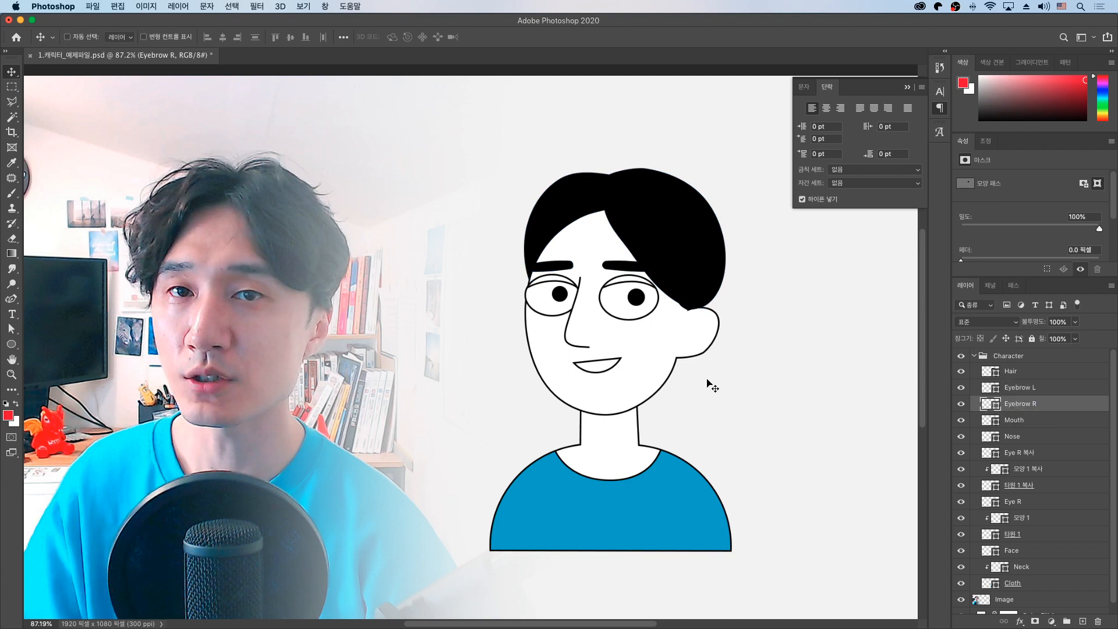
left_click_drag(645, 372, 657, 355)
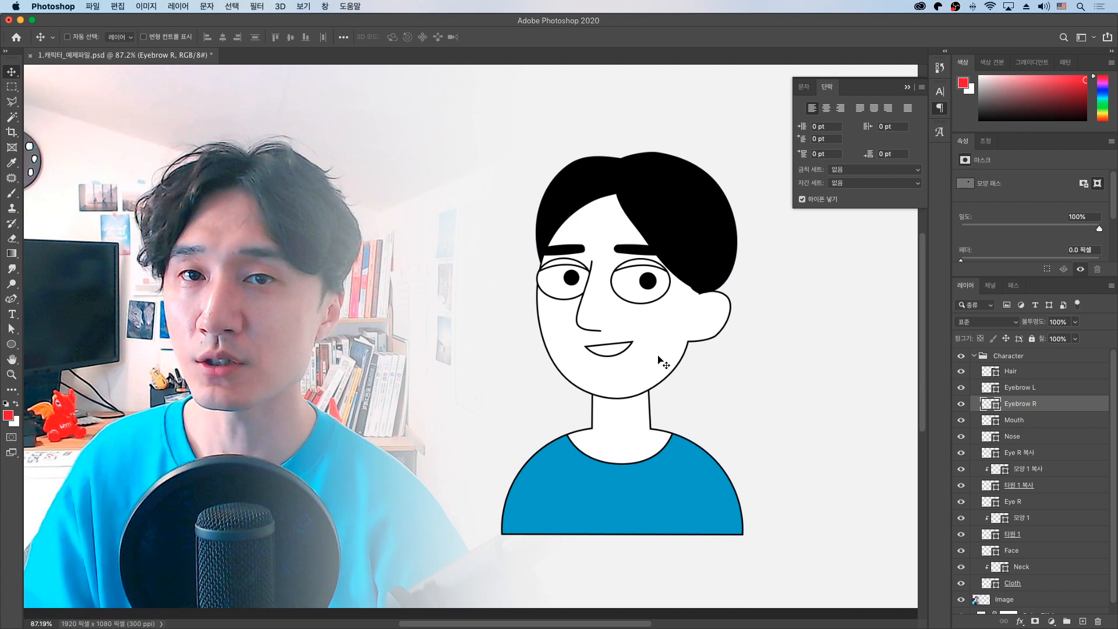
left_click_drag(682, 402, 651, 351)
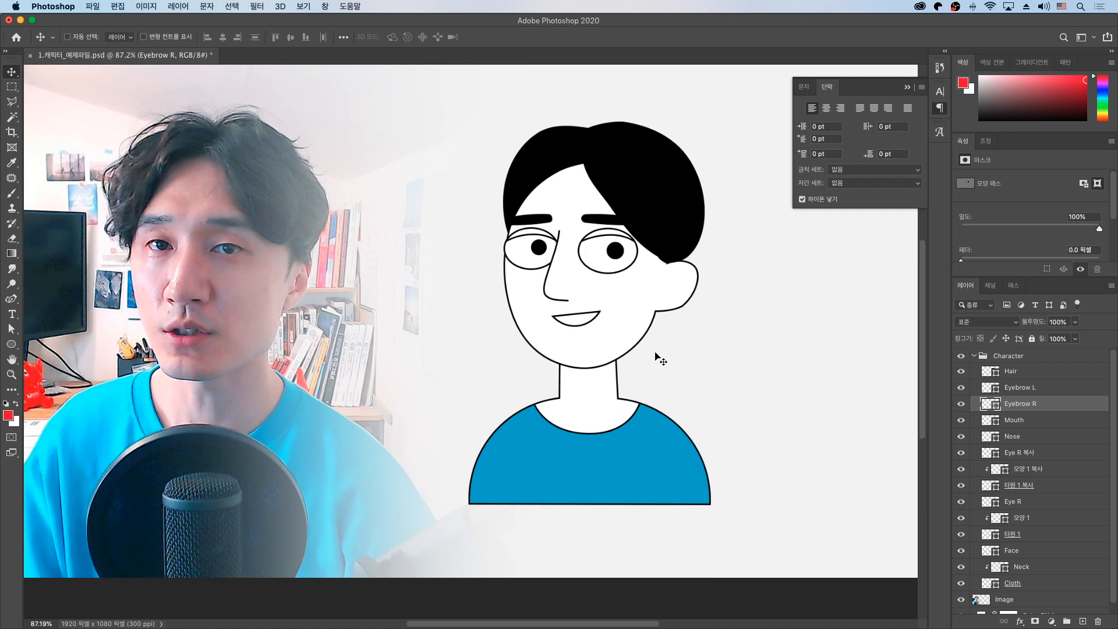
Draw a light pink (#fcb8b8) ellipse without a stroke, about 90 by 37 px, on the cheek beside the ear in the Character group.
left_click(1004, 374)
left_click(12, 343)
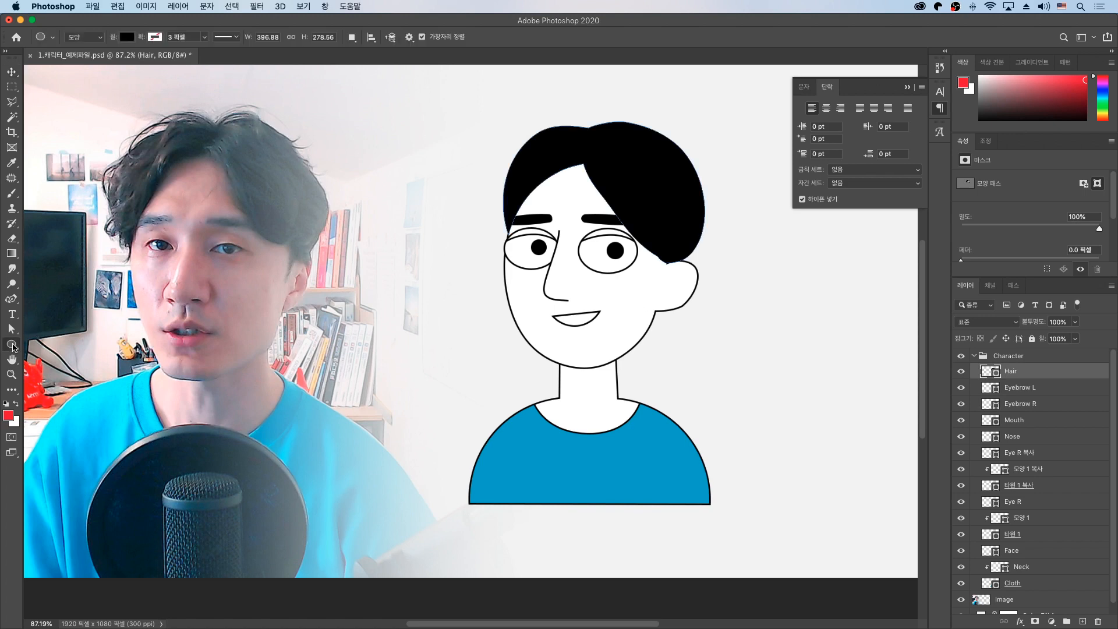
left_click(59, 368)
left_click(1042, 356)
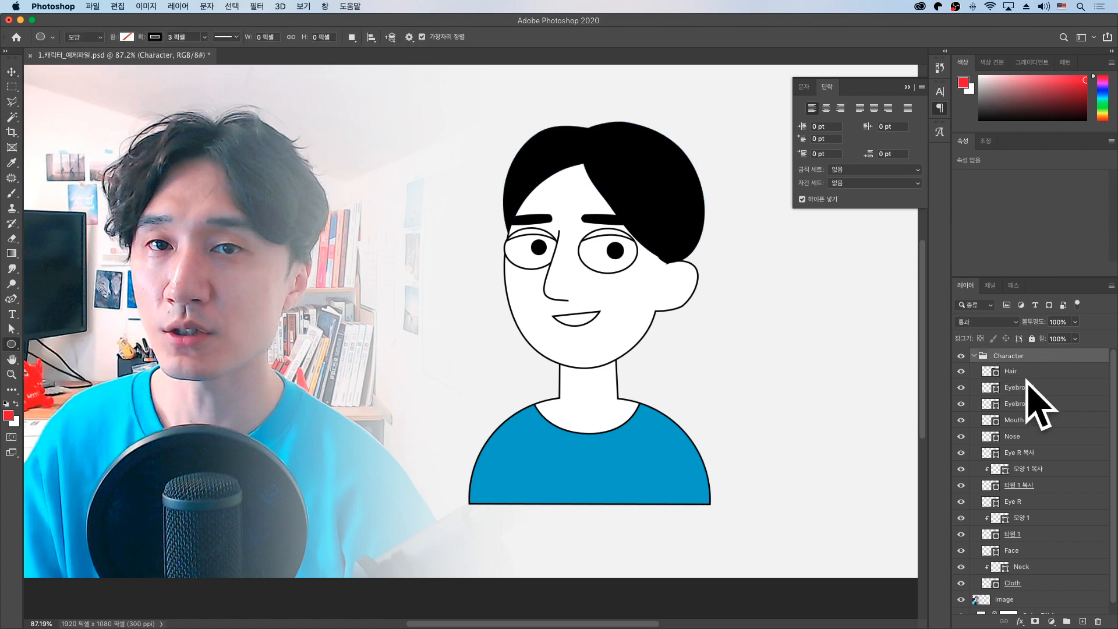
left_click(150, 39)
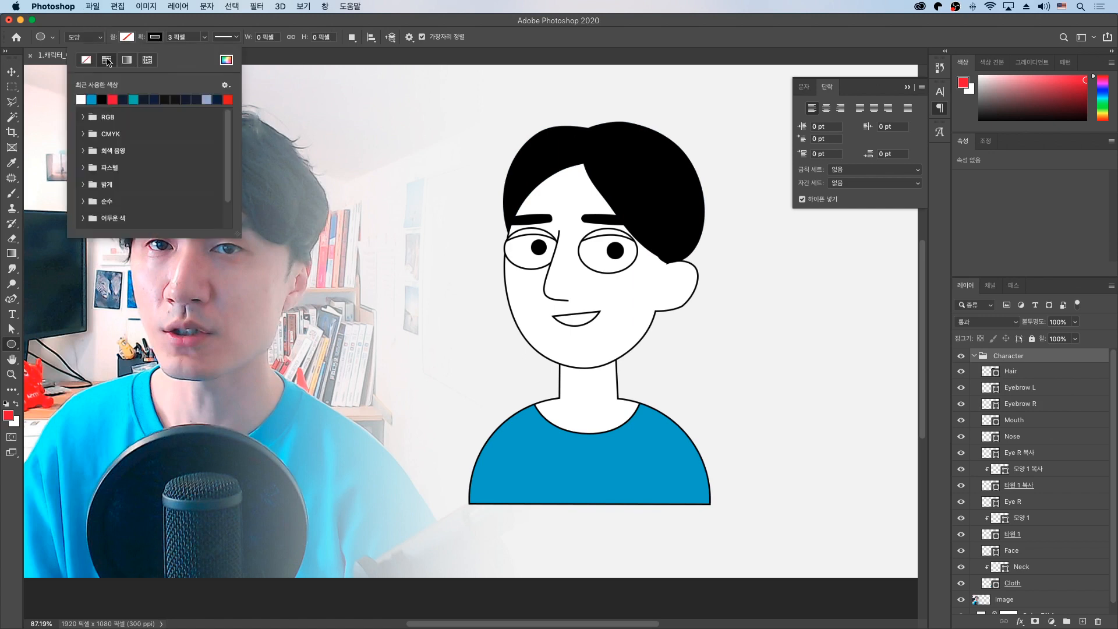
left_click(85, 60)
left_click(134, 38)
left_click(198, 60)
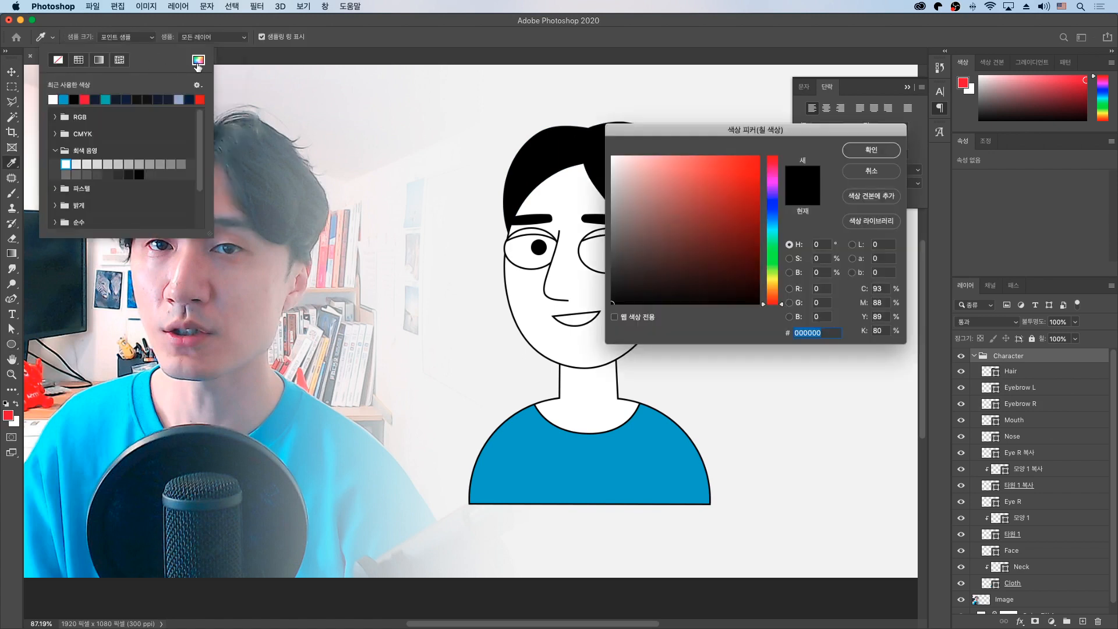
left_click_drag(757, 133, 827, 172)
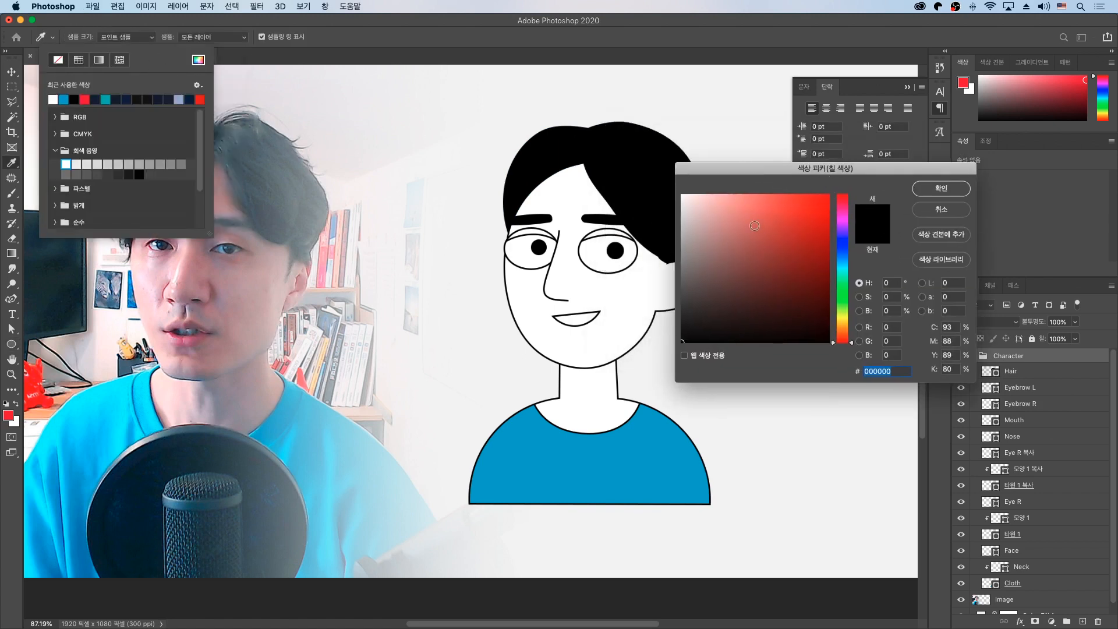
left_click(729, 202)
left_click_drag(730, 202, 738, 196)
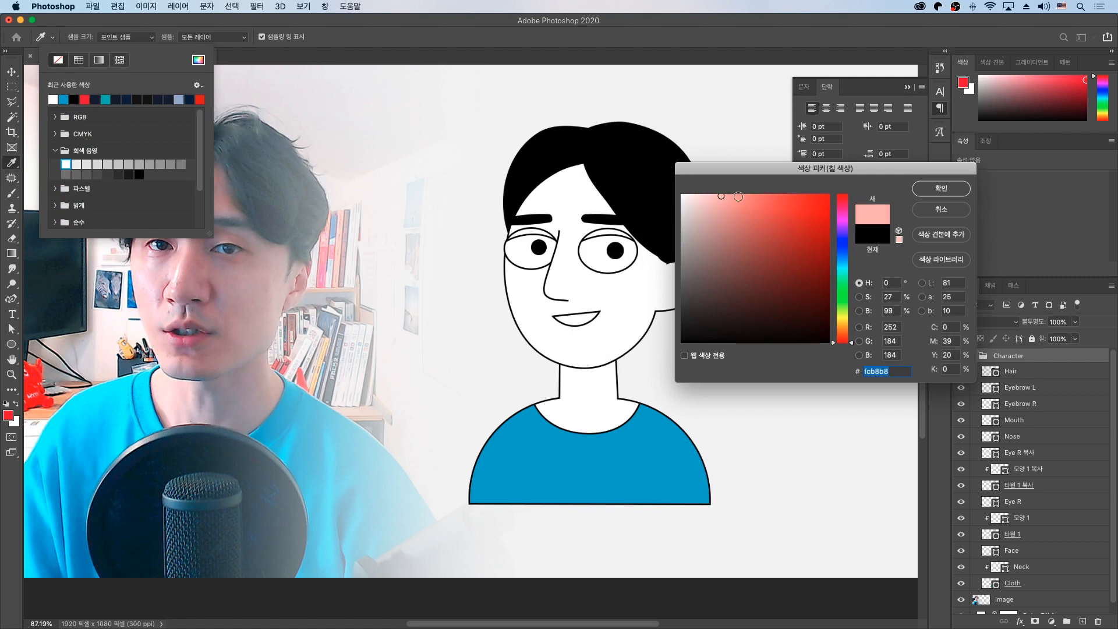
left_click(941, 188)
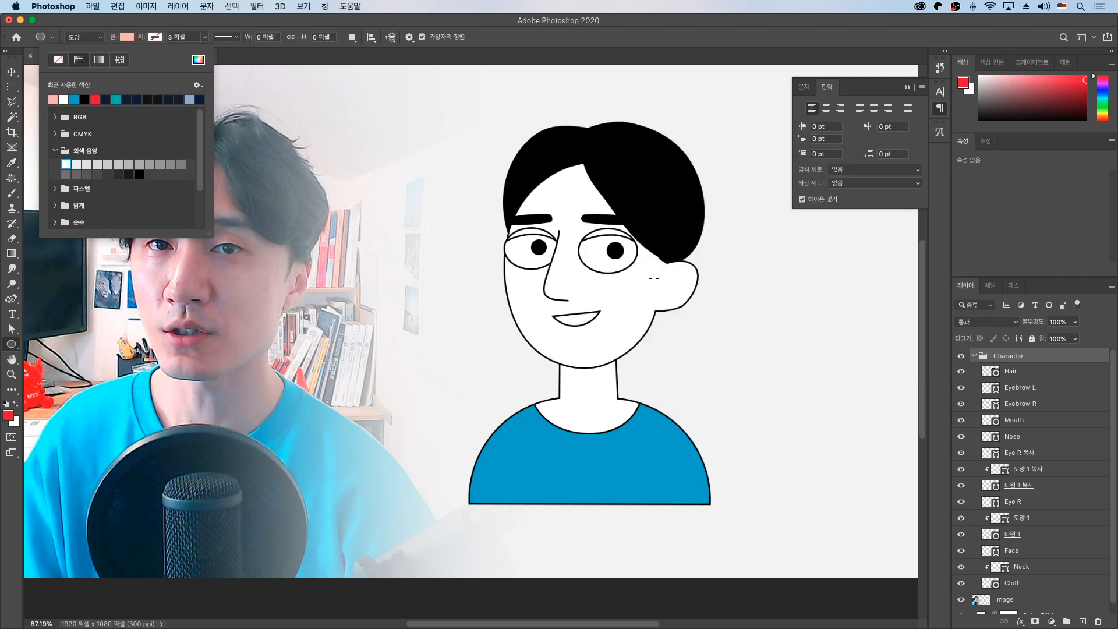
left_click_drag(616, 290, 662, 309)
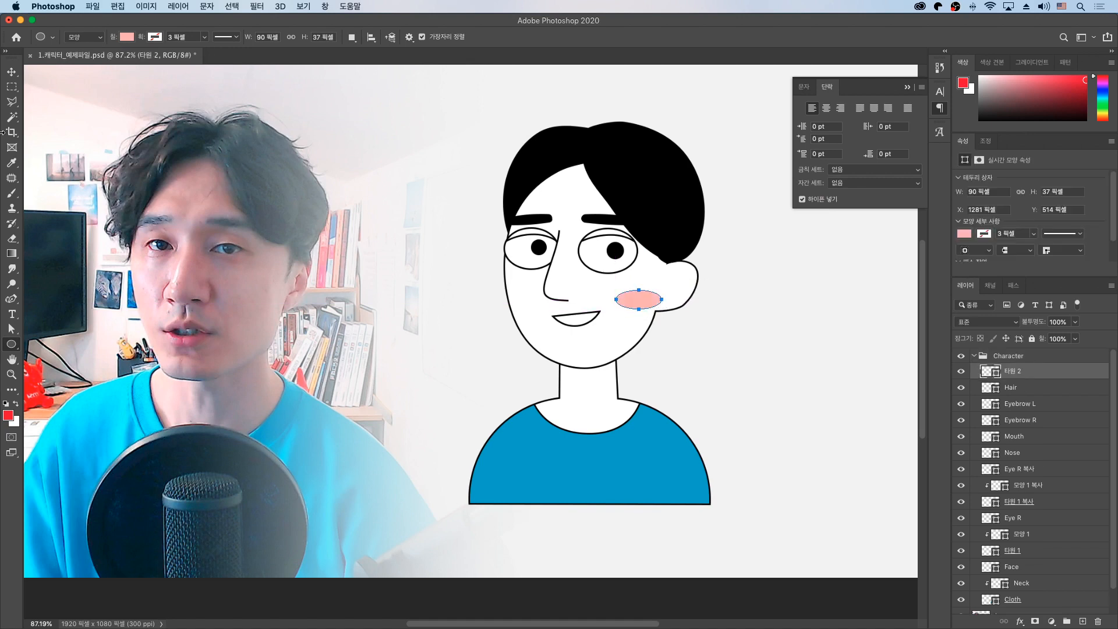
Nudge the pink cheek ellipse a few pixels left and up on the face.
left_click(12, 71)
key("Left")
key("Left")
key("Left")
key("Left")
key("Left")
key("Left")
key("Up")
key("Up")
key("Up")
key("Up")
key("Up")
key("Up")
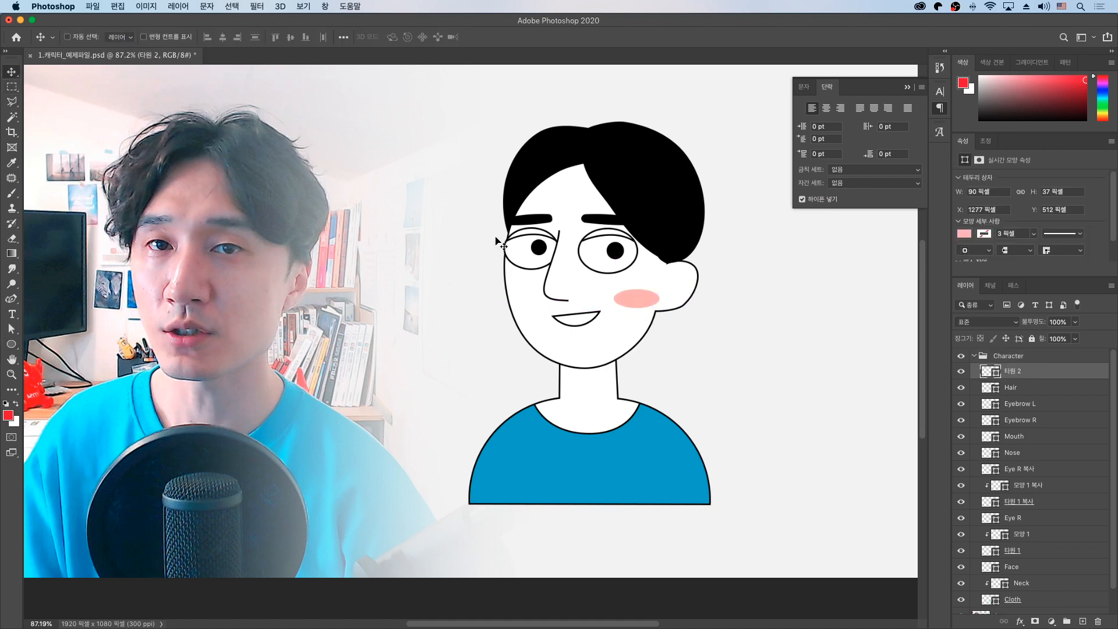
key("Right")
key("Down")
Duplicate the blush ellipse onto the opposite cheek, narrow the copy to about 71 px and nudge it over the face outline.
left_click_drag(633, 298, 516, 301)
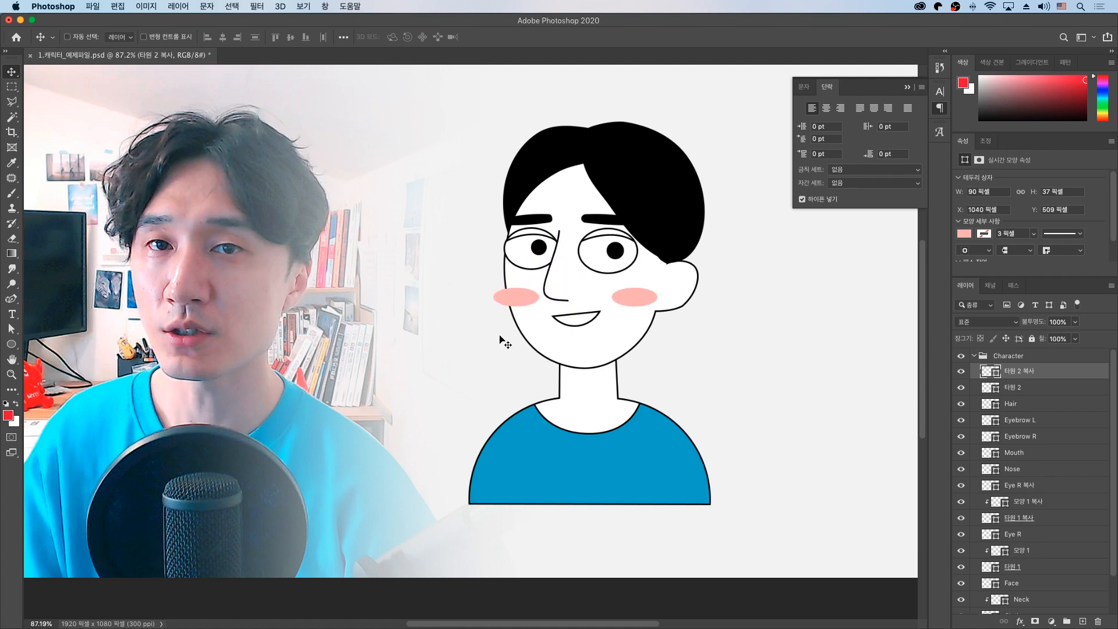
key("super+t")
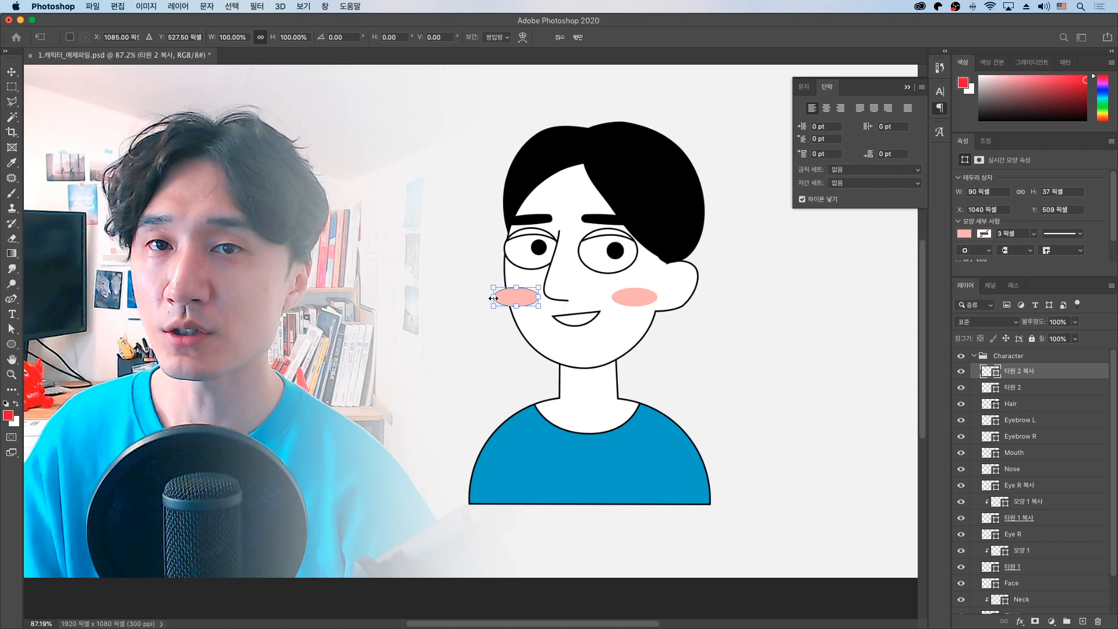
left_click_drag(493, 299, 502, 299)
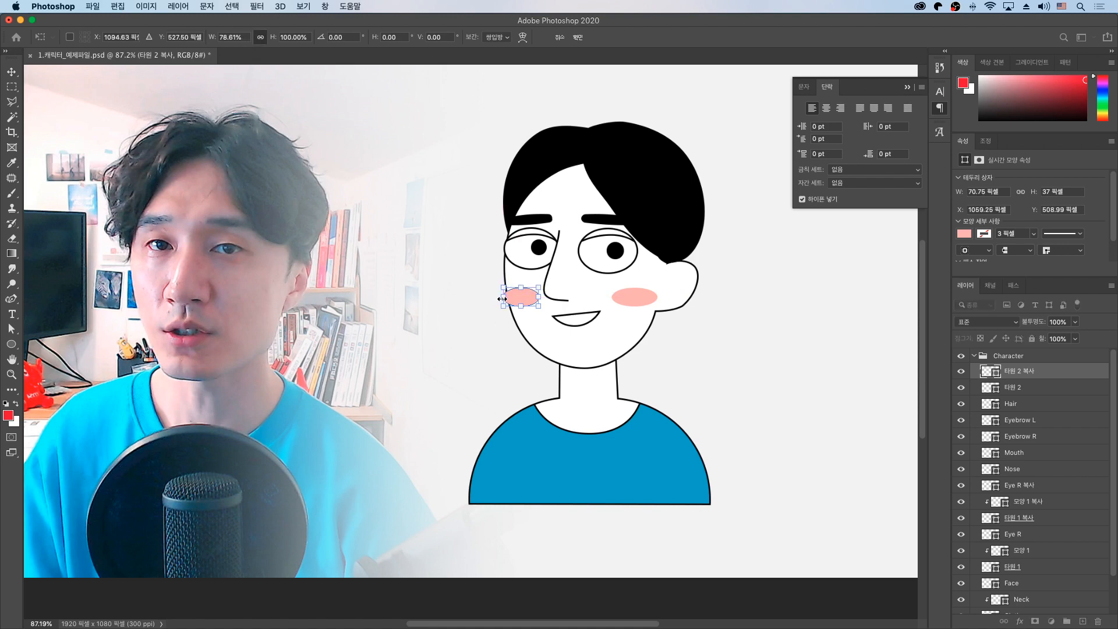
key("Return")
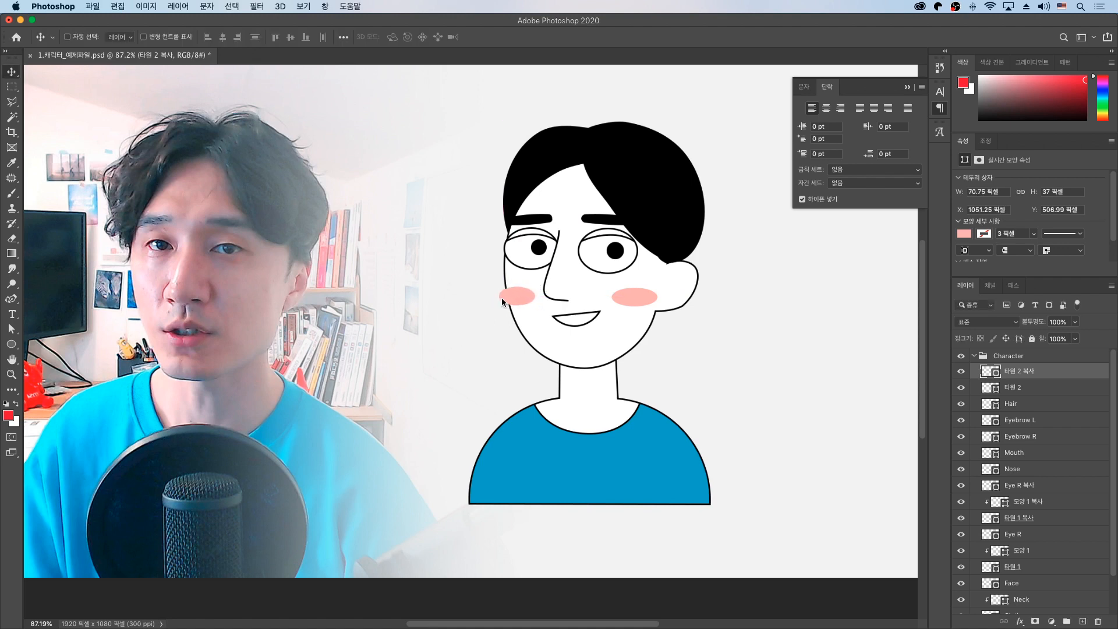
key("Up")
key("Up")
scroll(597, 274, "down", 2)
scroll(597, 274, "right", 2)
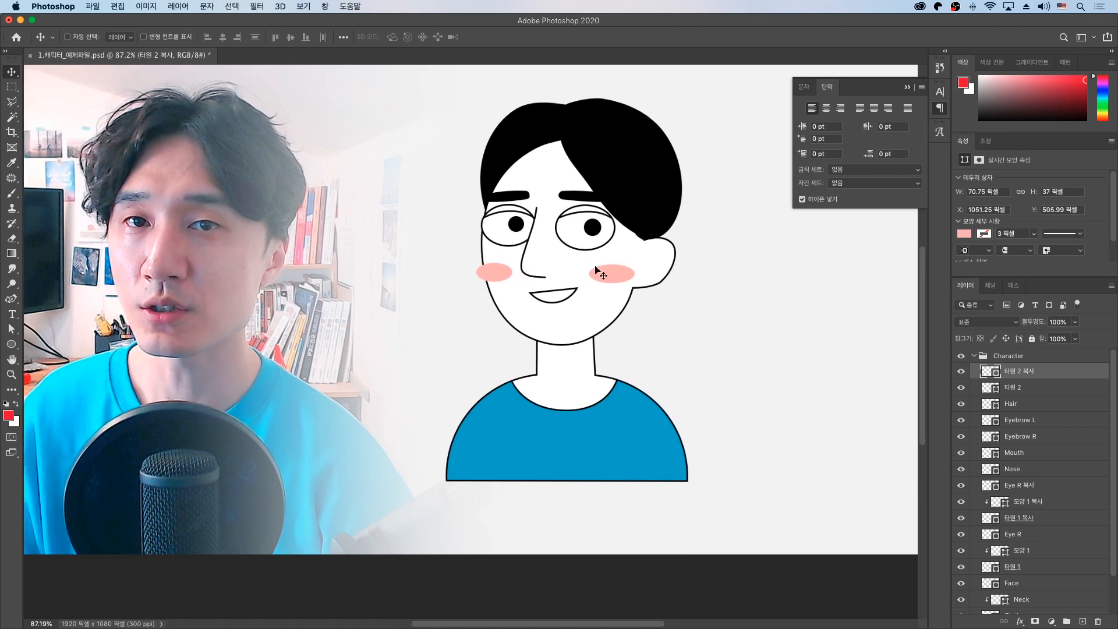
Draw a curved black inner-ear line about 38 px wide with no fill inside the ear, using the Curvature Pen tool.
key("z")
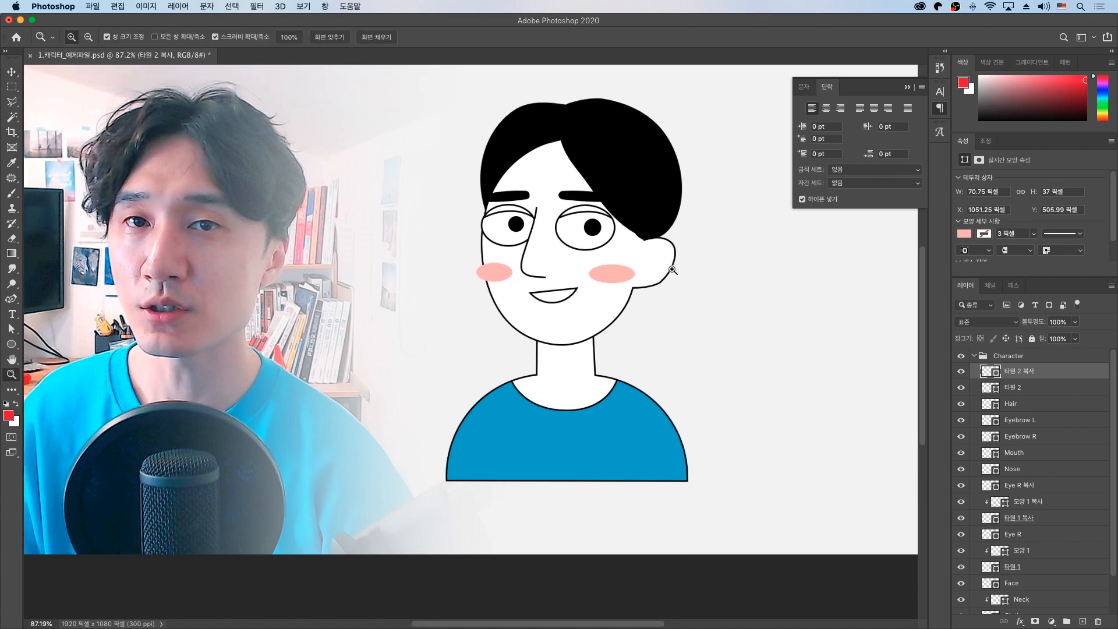
left_click_drag(673, 270, 687, 267)
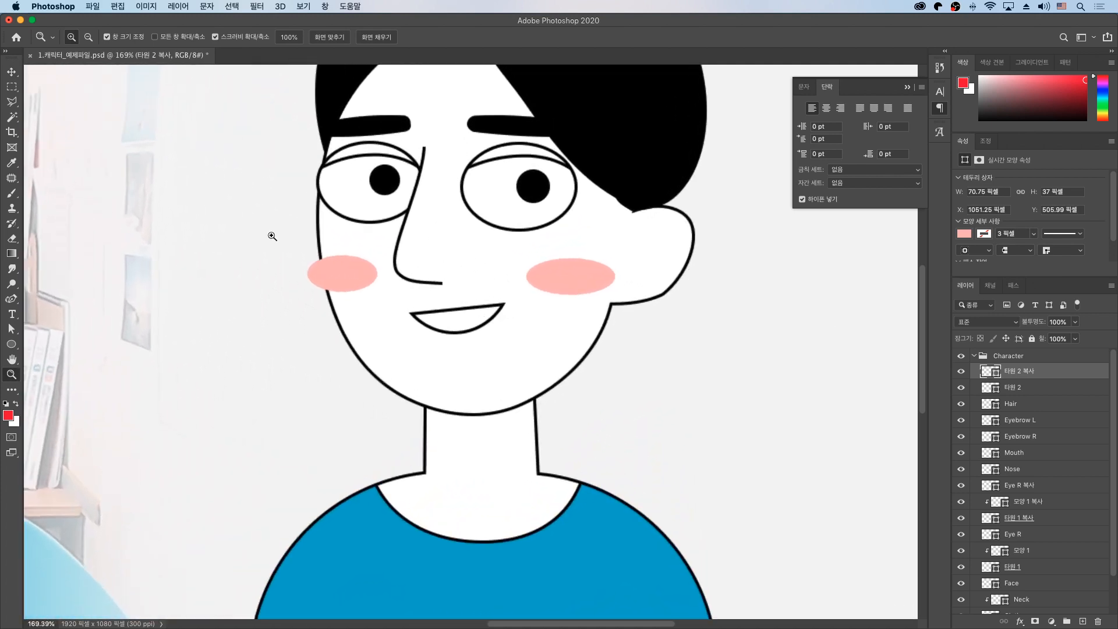
left_click(1038, 358)
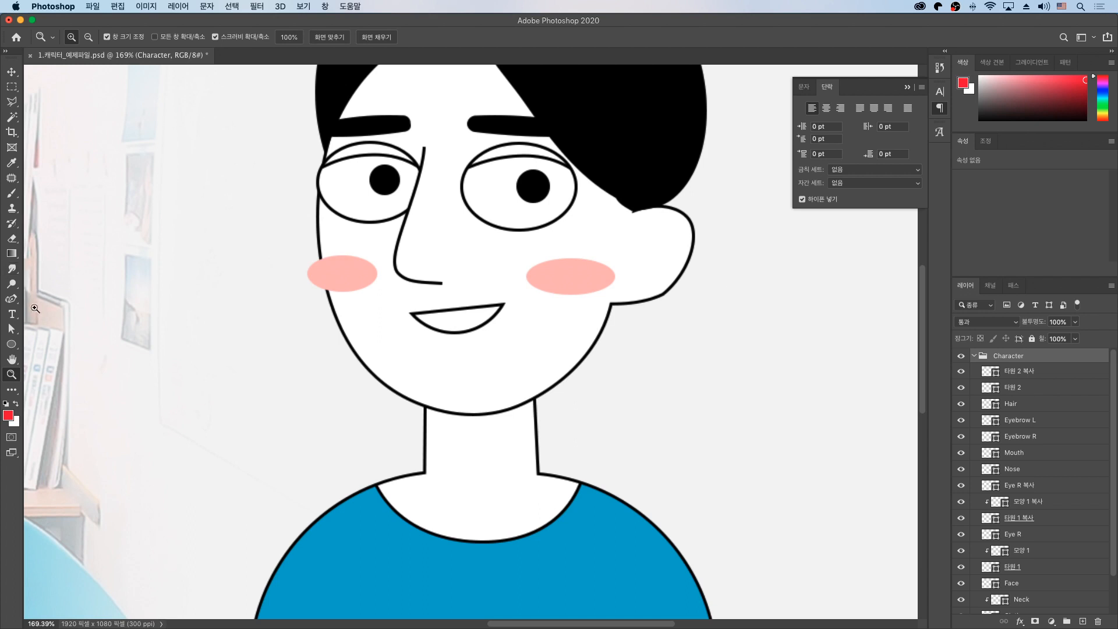
left_click(11, 298)
left_click(60, 319)
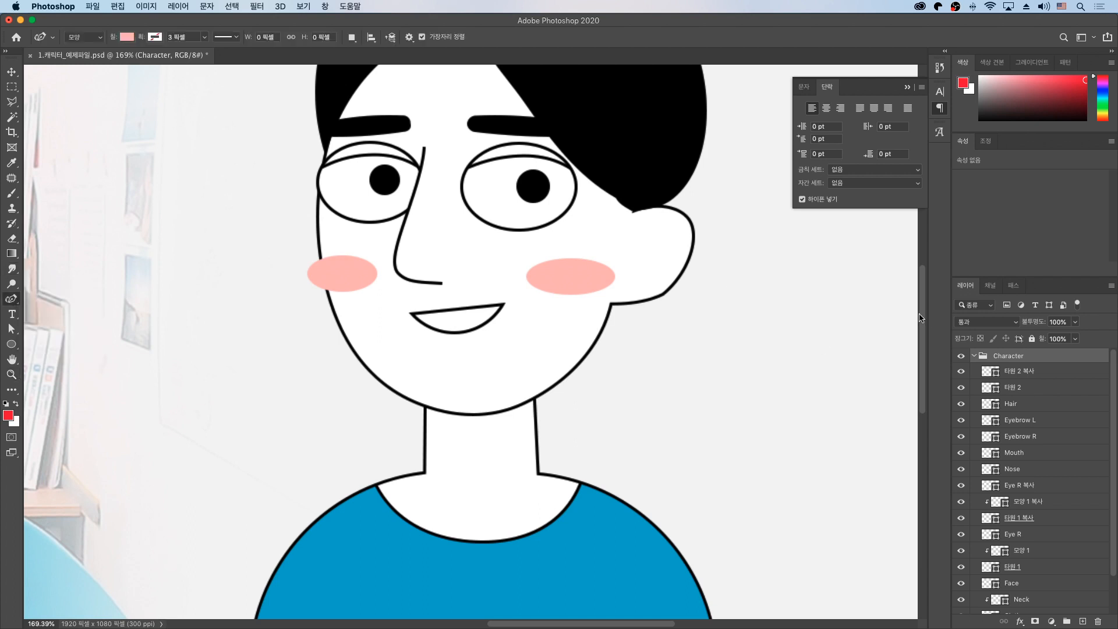
left_click(126, 37)
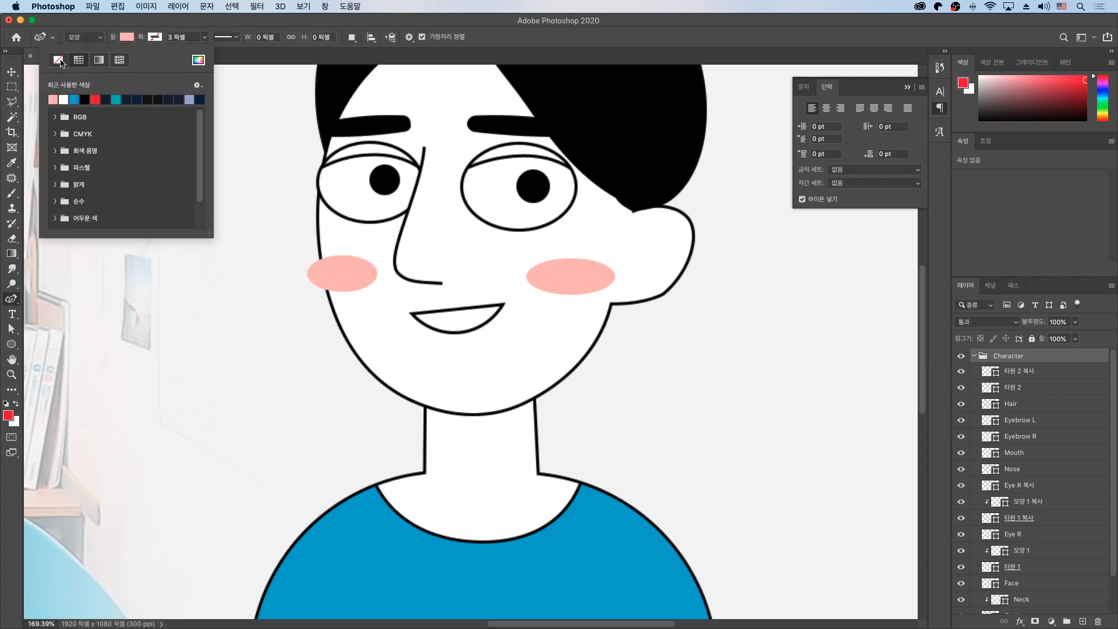
left_click(60, 63)
left_click(155, 37)
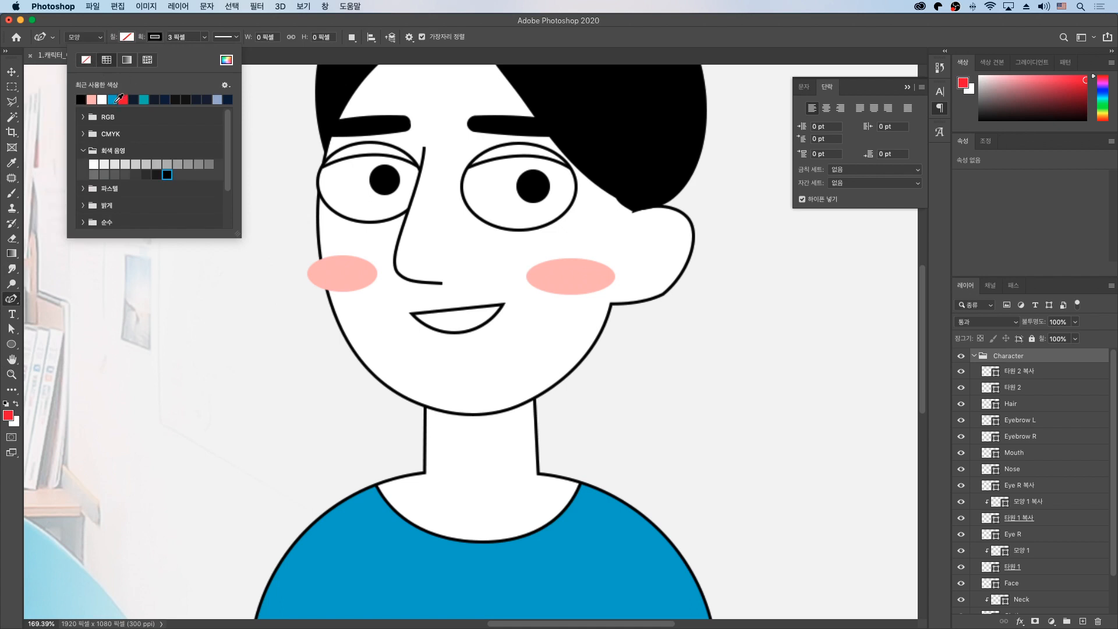
left_click(626, 261)
left_click(664, 240)
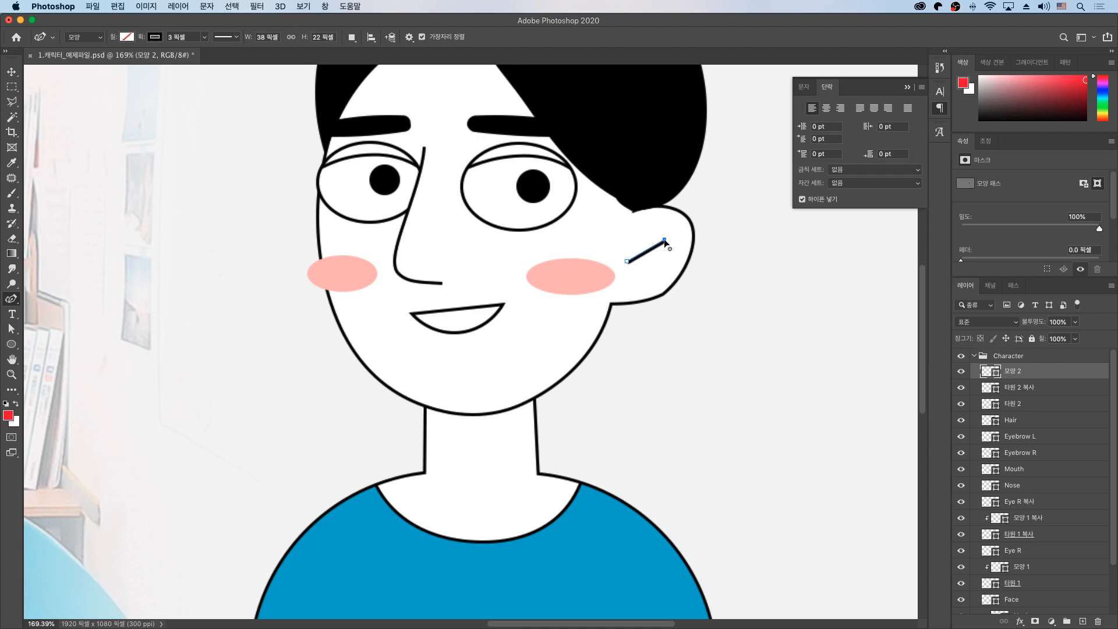
left_click_drag(647, 250, 629, 266)
key("super+z")
left_click(11, 71)
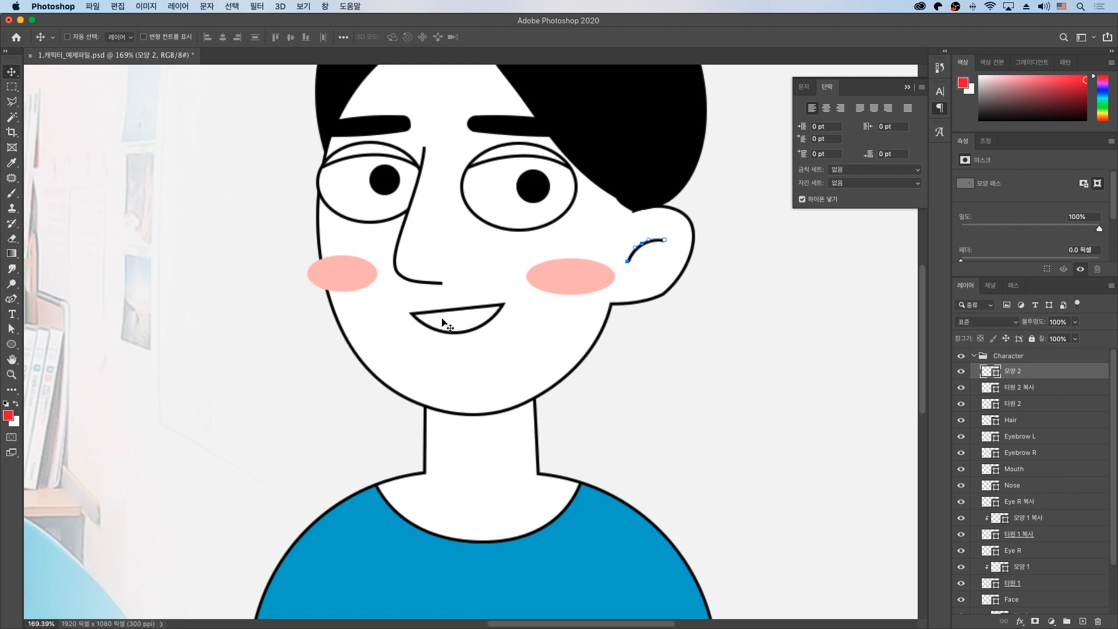
Draw a short slanted black line about 16 by 10 px below the hair's lower tip, just beside the top of the ear.
left_click(1026, 357)
left_click_drag(604, 332, 625, 402)
scroll(624, 399, "left", 5)
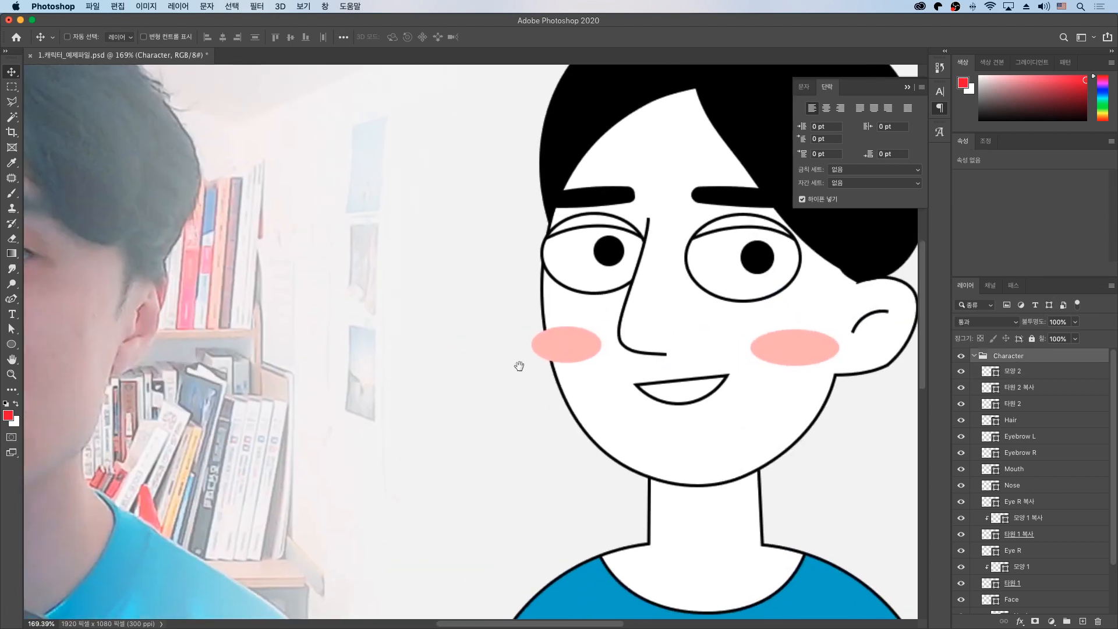
scroll(519, 366, "left", 3)
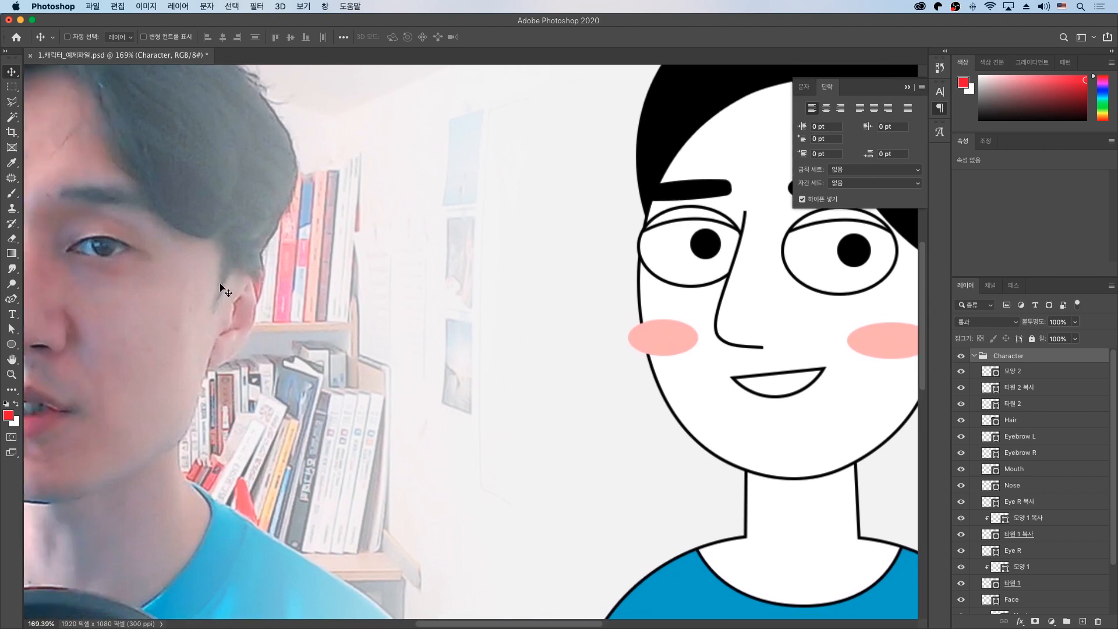
left_click_drag(655, 299, 419, 300)
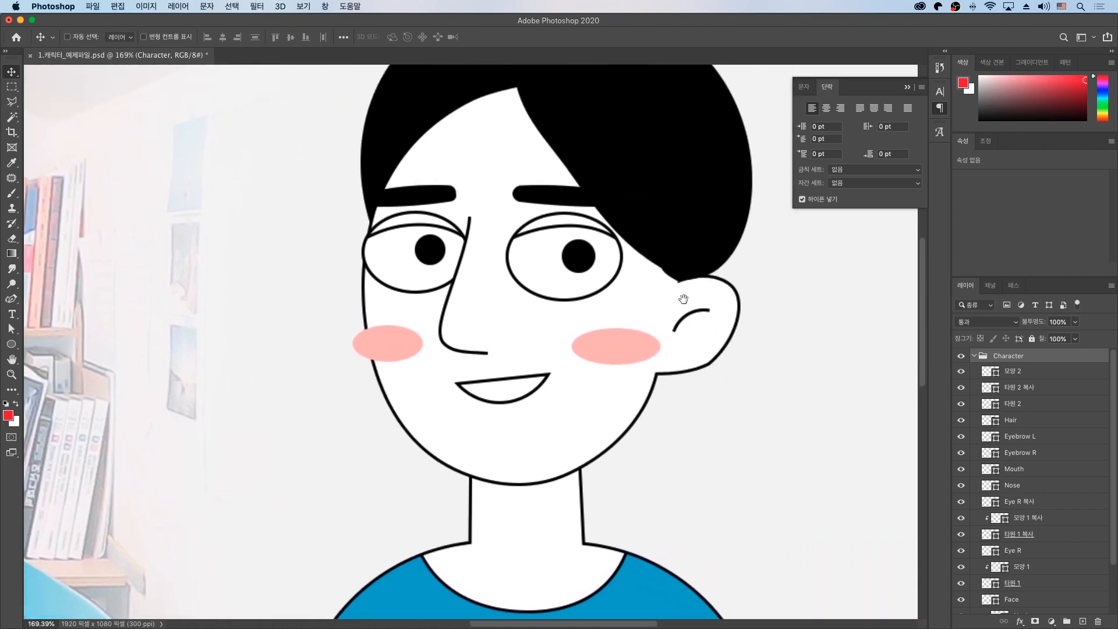
left_click(11, 299)
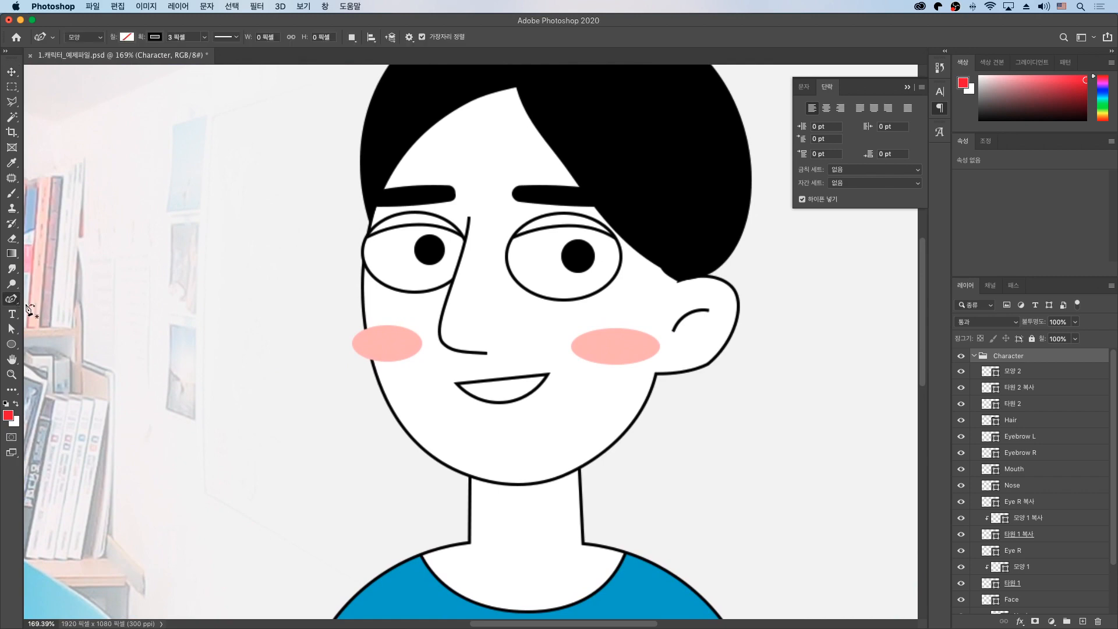
left_click(656, 279)
left_click(673, 290)
key("Escape")
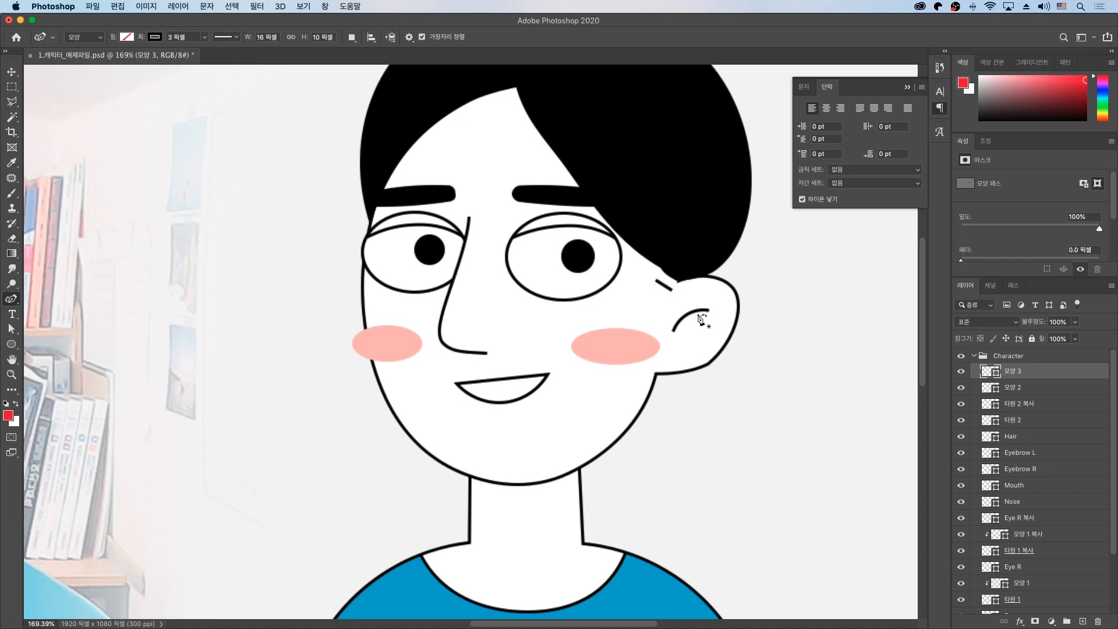
Draw two short black lines, the lower about 7 by 1 px, stacked beneath the slanted line beside the ear.
left_click(659, 294)
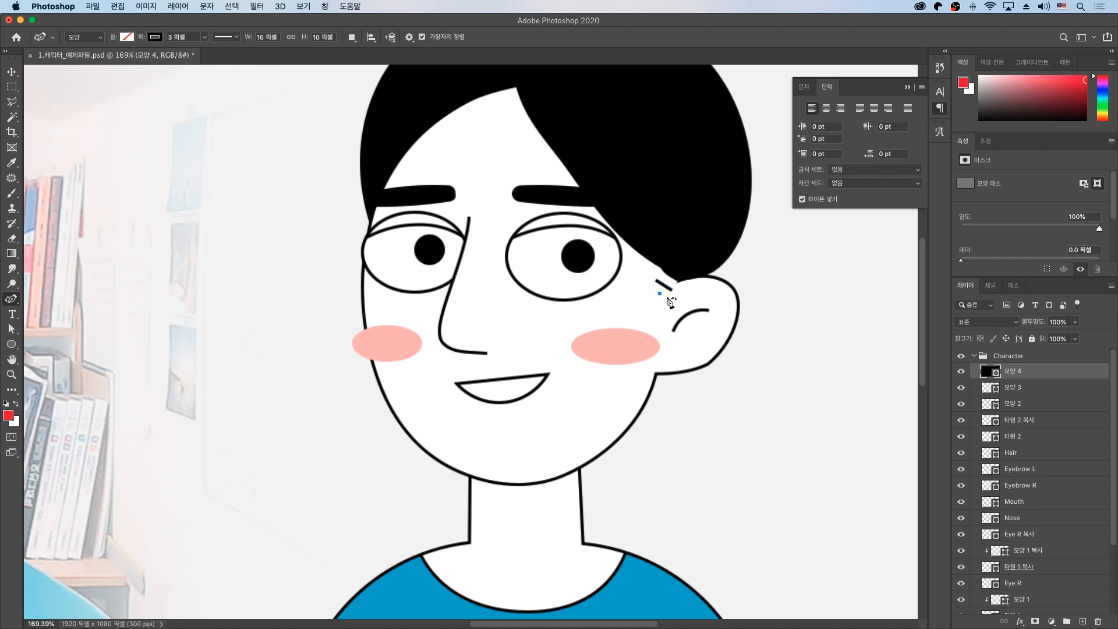
left_click(667, 297)
left_click(665, 303)
key("Escape")
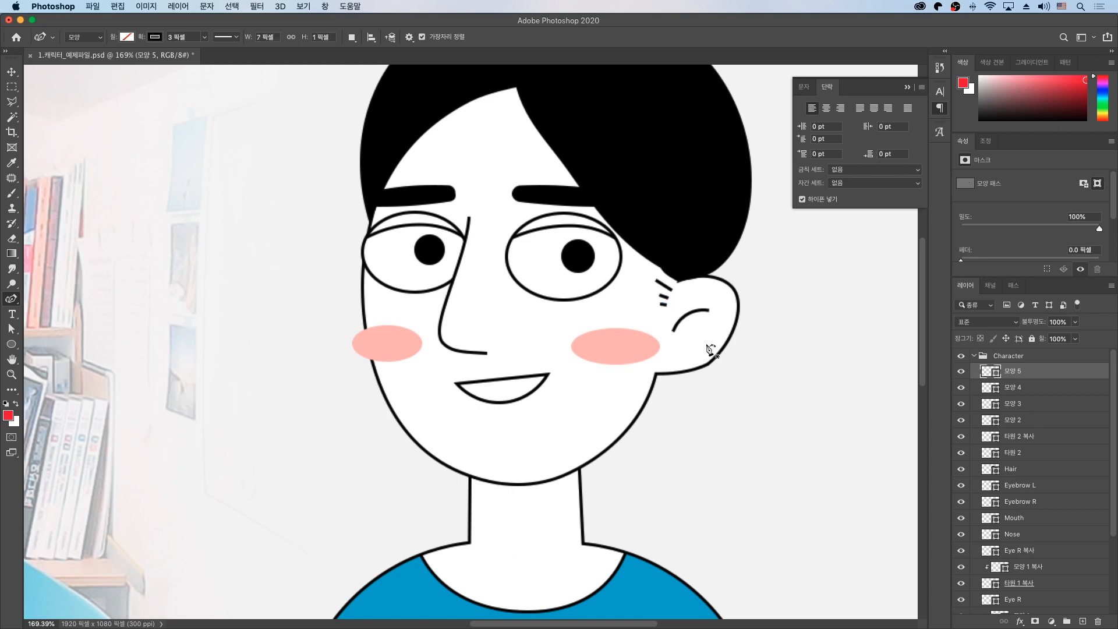
Give all three short sideburn lines beside the ear rounded stroke caps.
left_click(1051, 404, "shift")
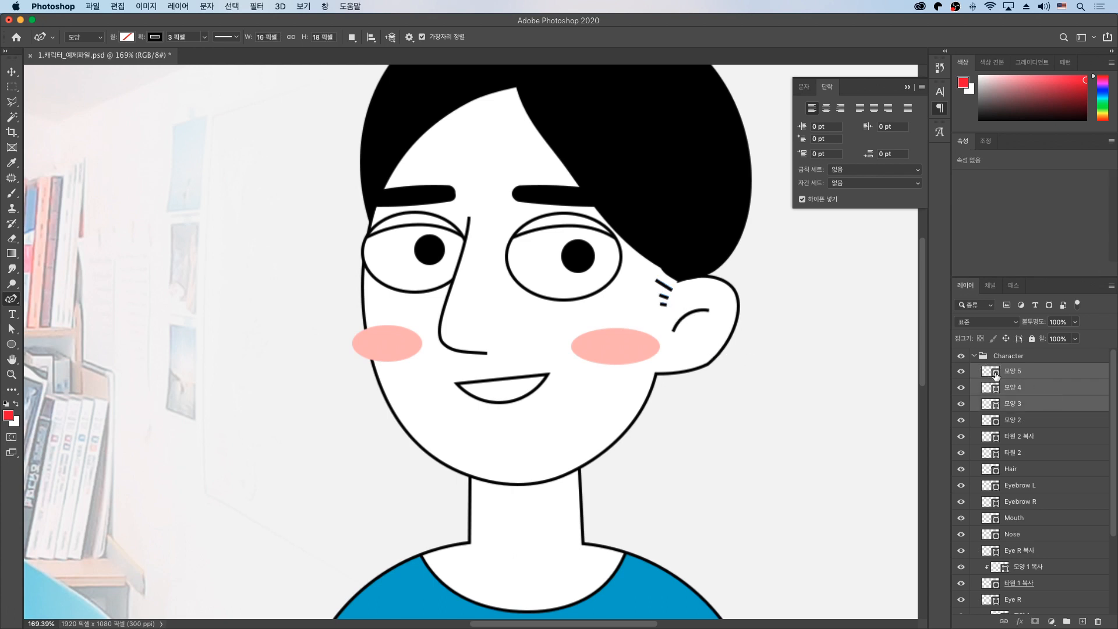
mouse_move(962, 374)
left_mouse_down()
mouse_move(963, 405)
mouse_move(963, 375)
left_mouse_up()
left_click(231, 39)
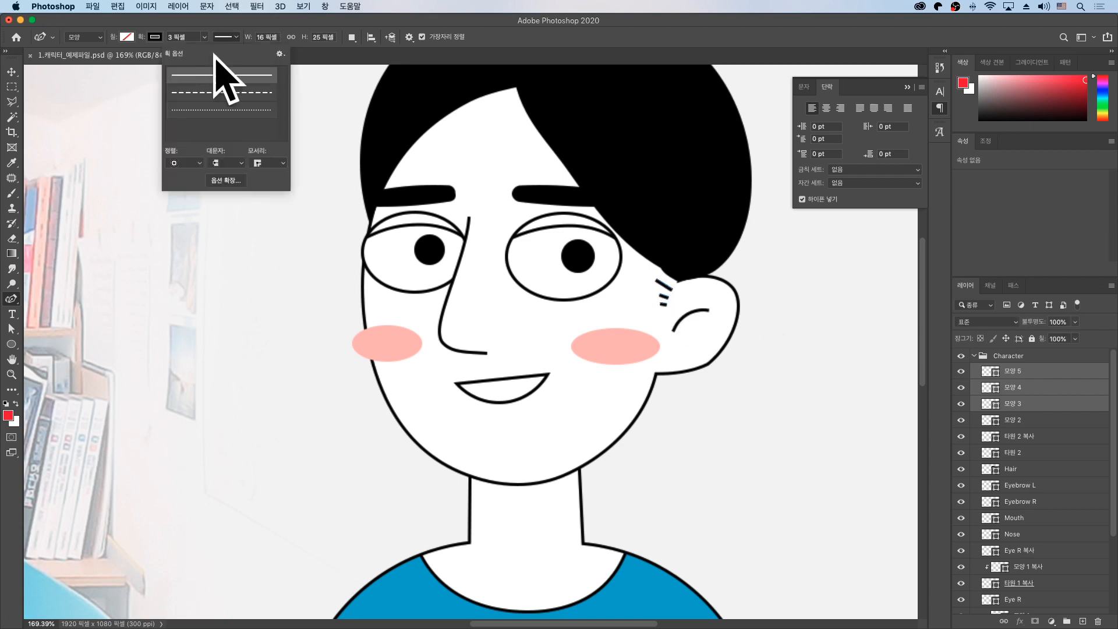
left_click(223, 164)
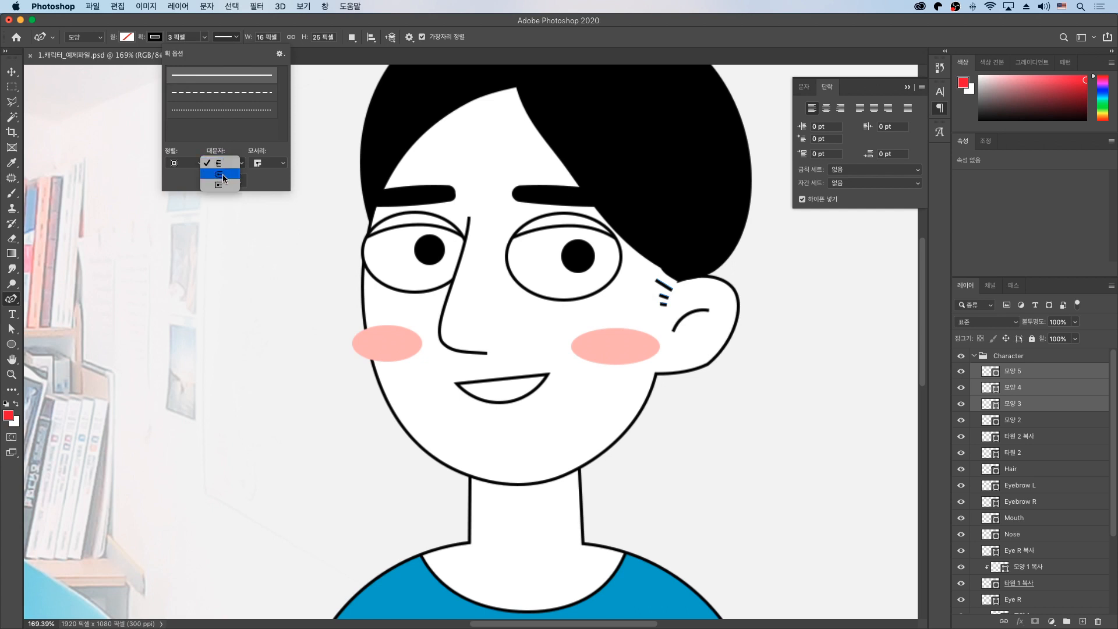
left_click(223, 175)
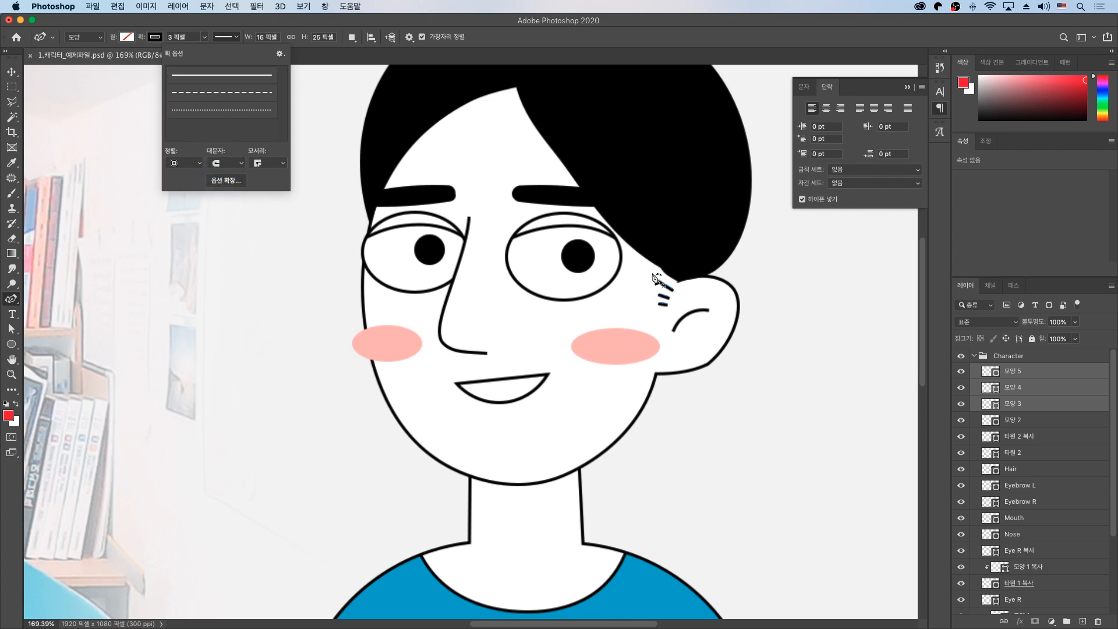
left_click(11, 72)
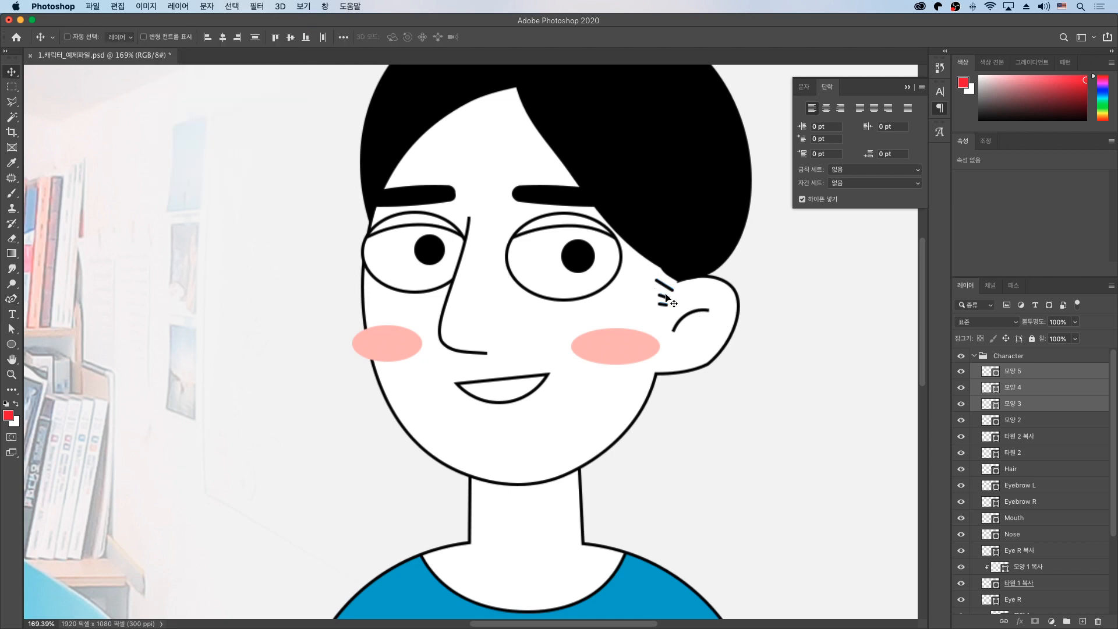
scroll(635, 302, "up", 3)
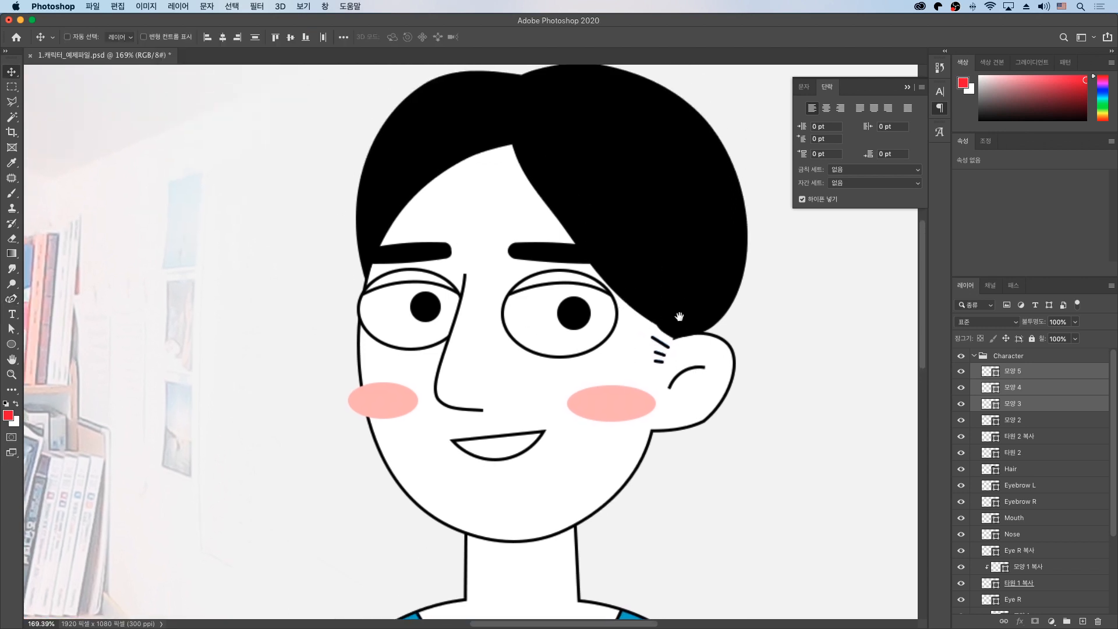
Draw a white unfilled highlight curve about 85 by 32 px along the upper edge of the smaller hair section with the Curvature Pen tool.
left_click(1016, 361)
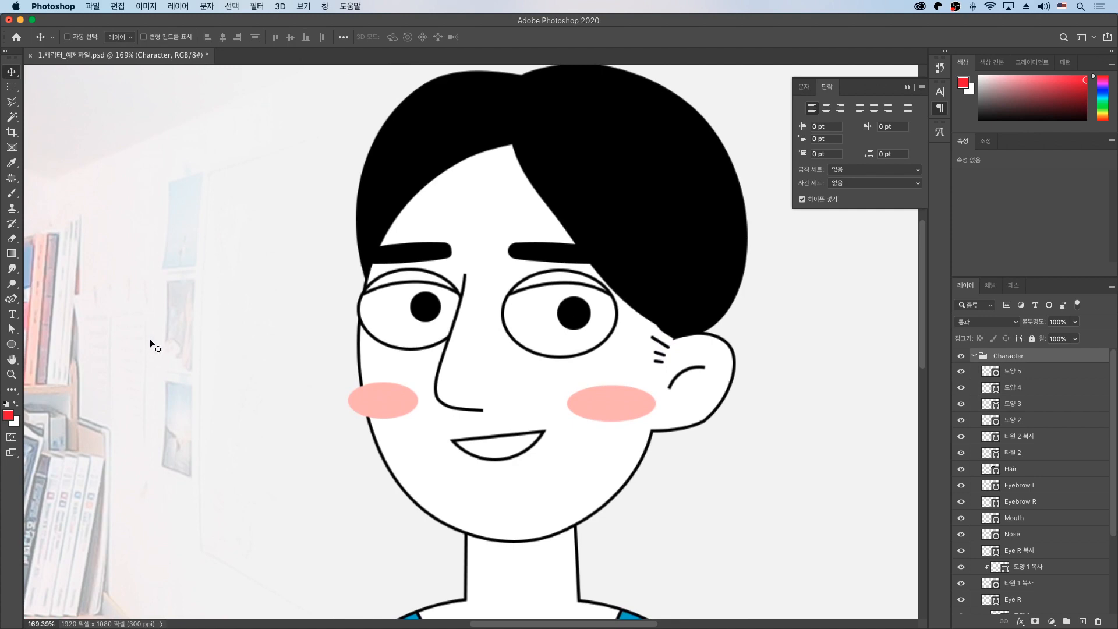
left_click(16, 299)
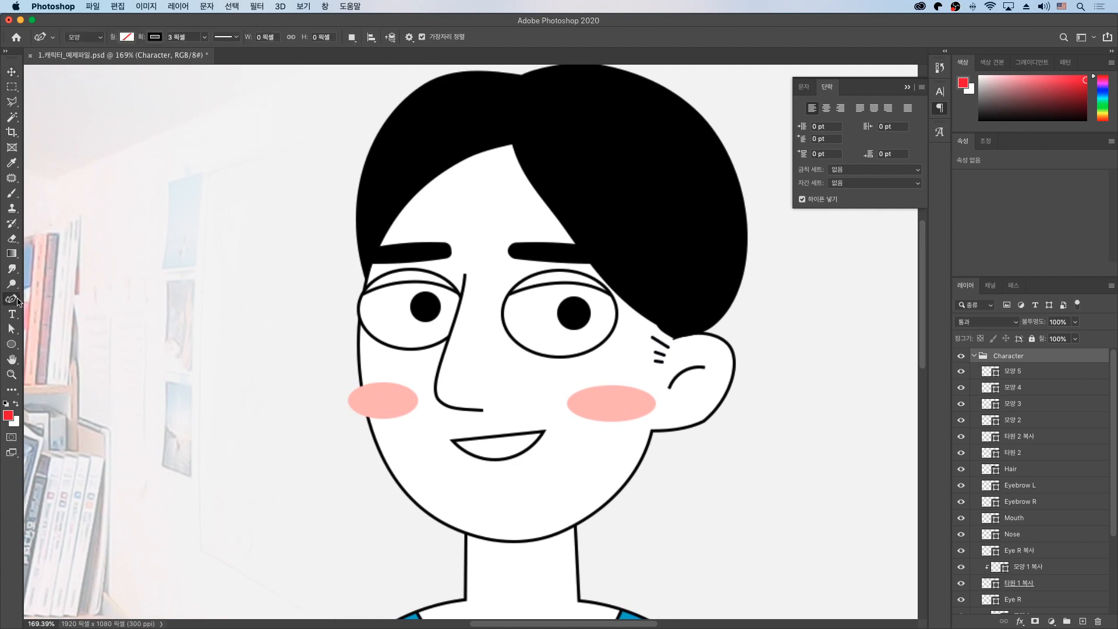
left_click(155, 38)
left_click(95, 166)
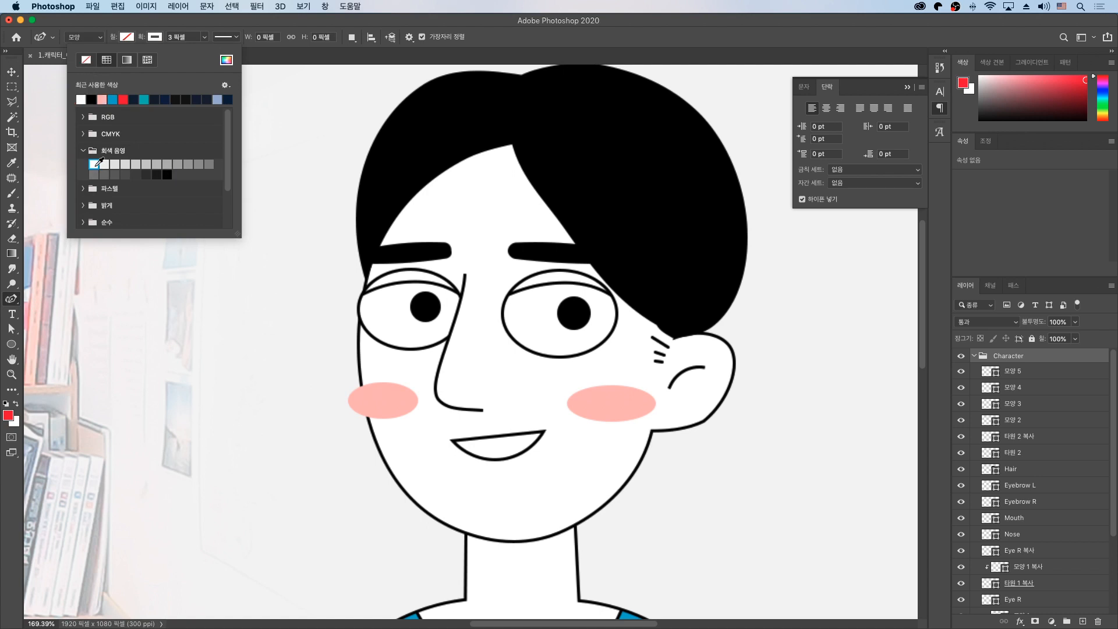
left_click(498, 85)
left_click(453, 89)
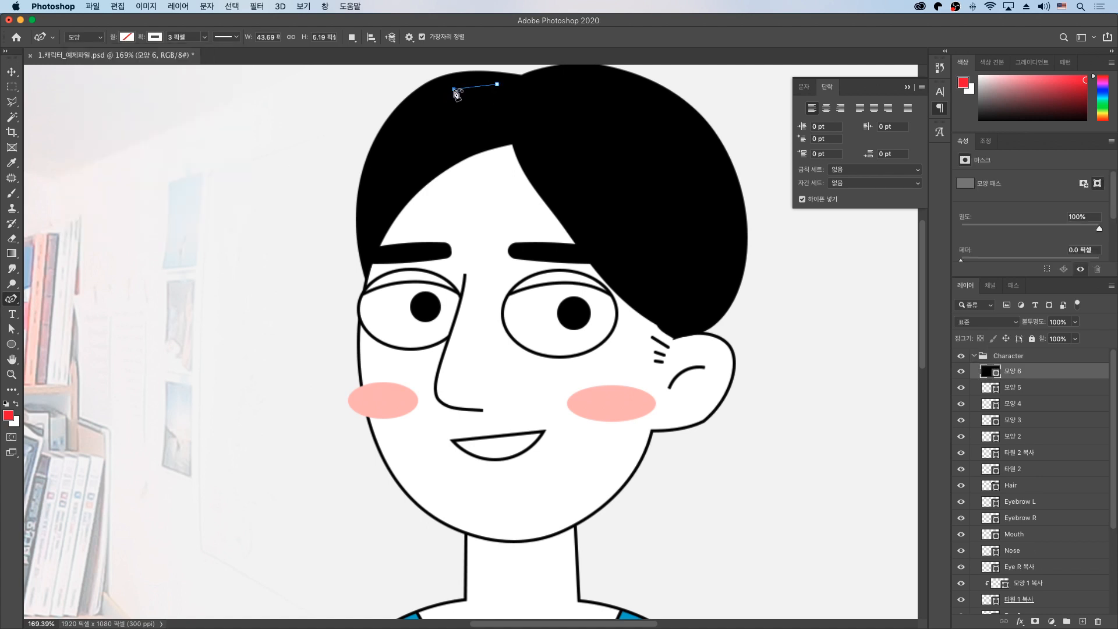
left_click(413, 115)
left_click(499, 85)
key("super+z")
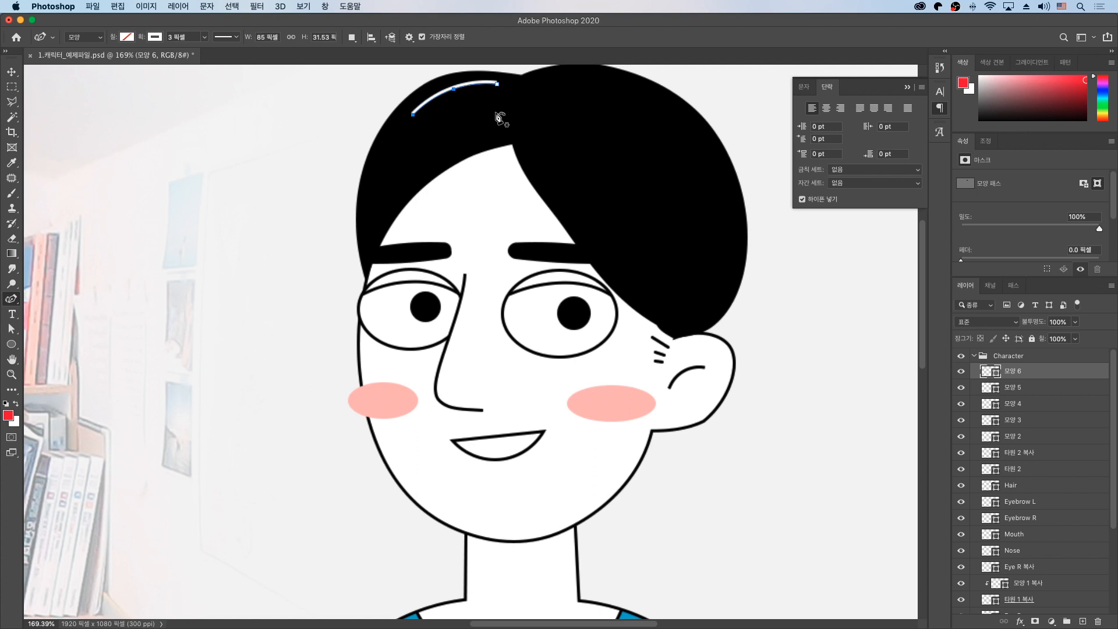
scroll(498, 116, "up", 3)
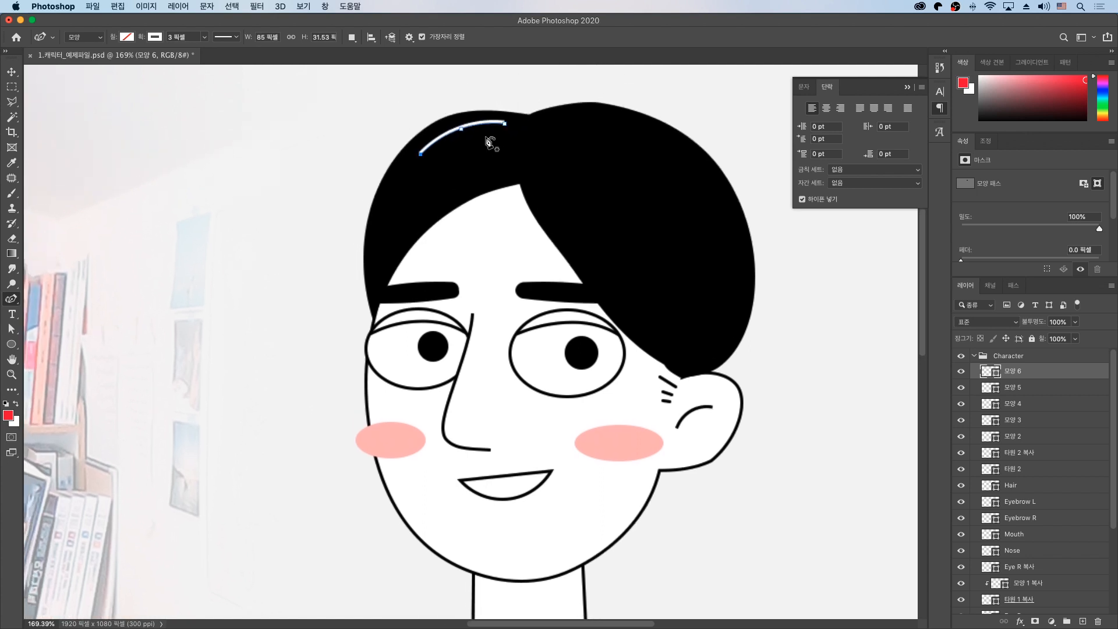
Set the hair highlight curve's stroke to 10 px with rounded caps.
left_click(191, 40)
type("10")
key("Return")
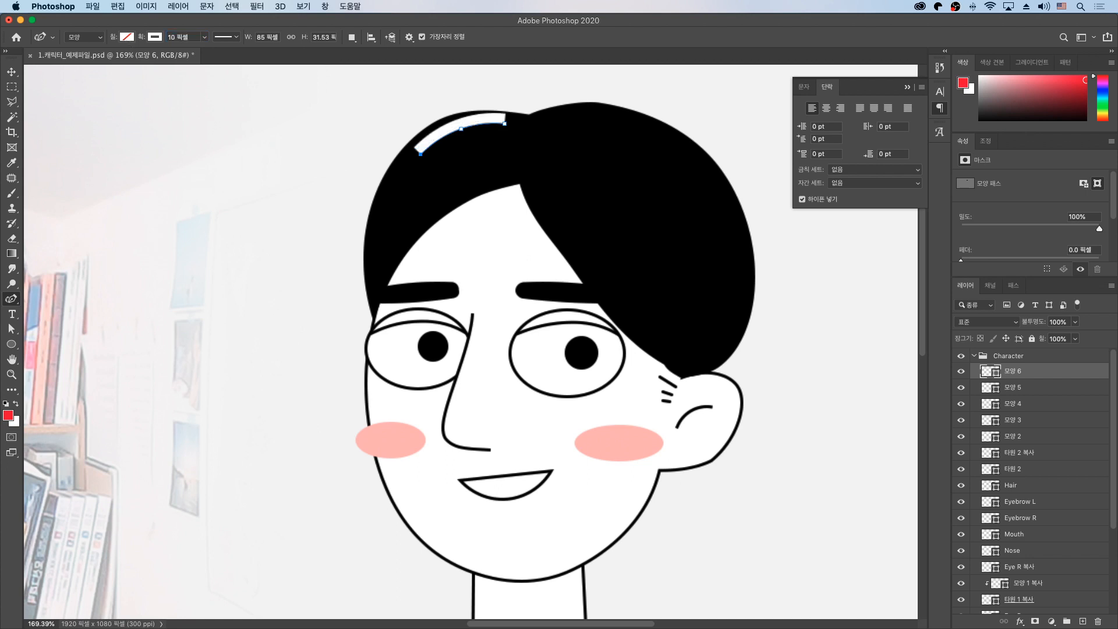
left_click(234, 39)
left_click(226, 166)
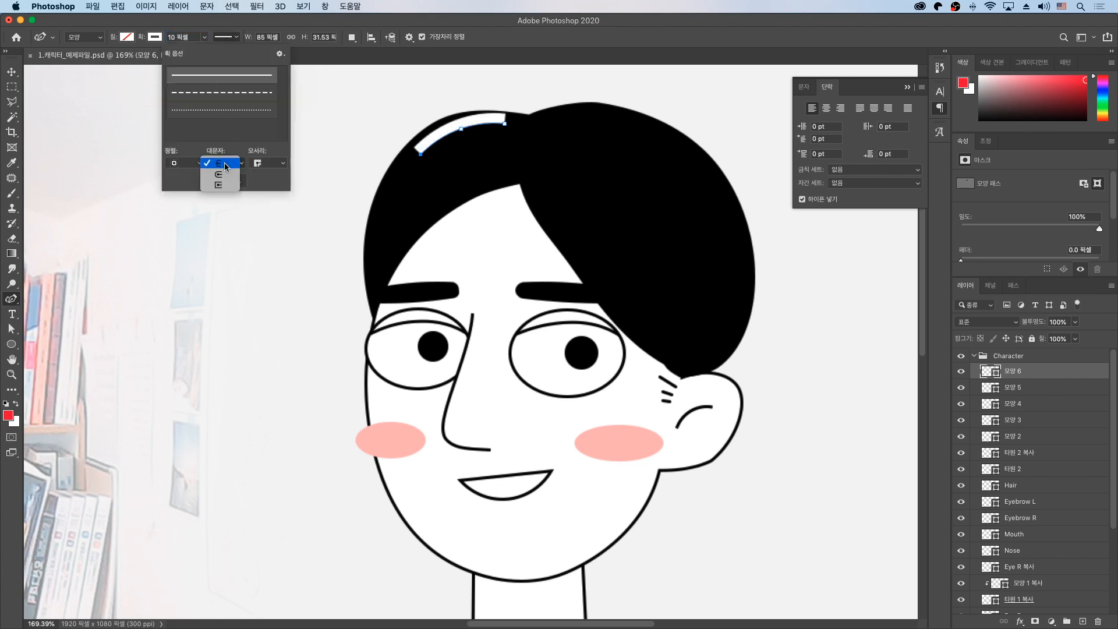
left_click(225, 177)
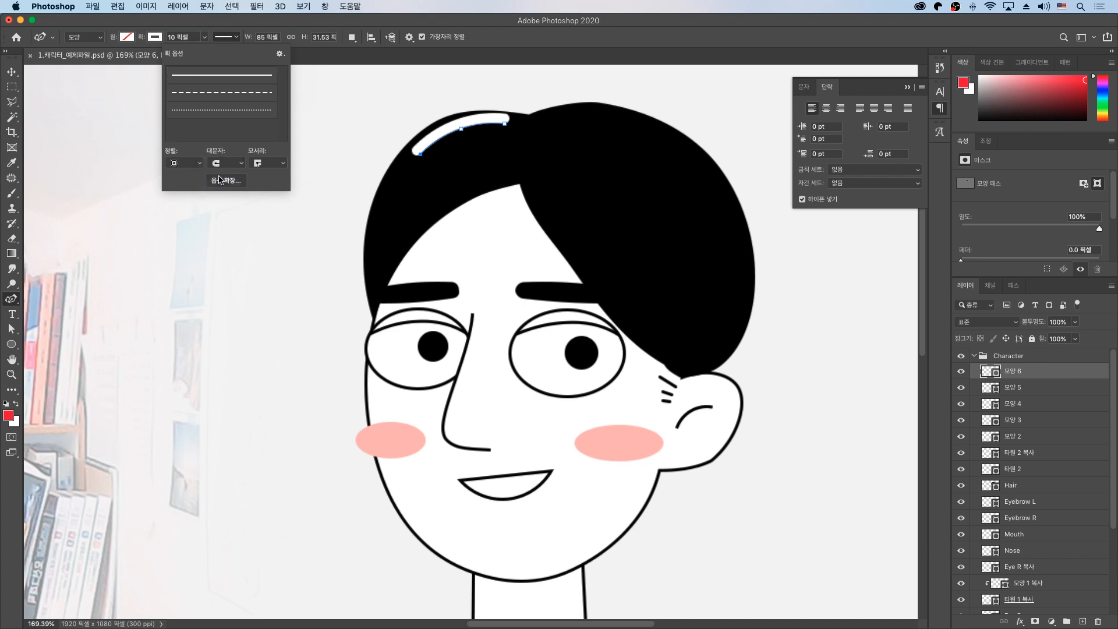
Select the hair highlight's path and nudge it a few pixels down, farther inside the hair's edge.
left_click(12, 328)
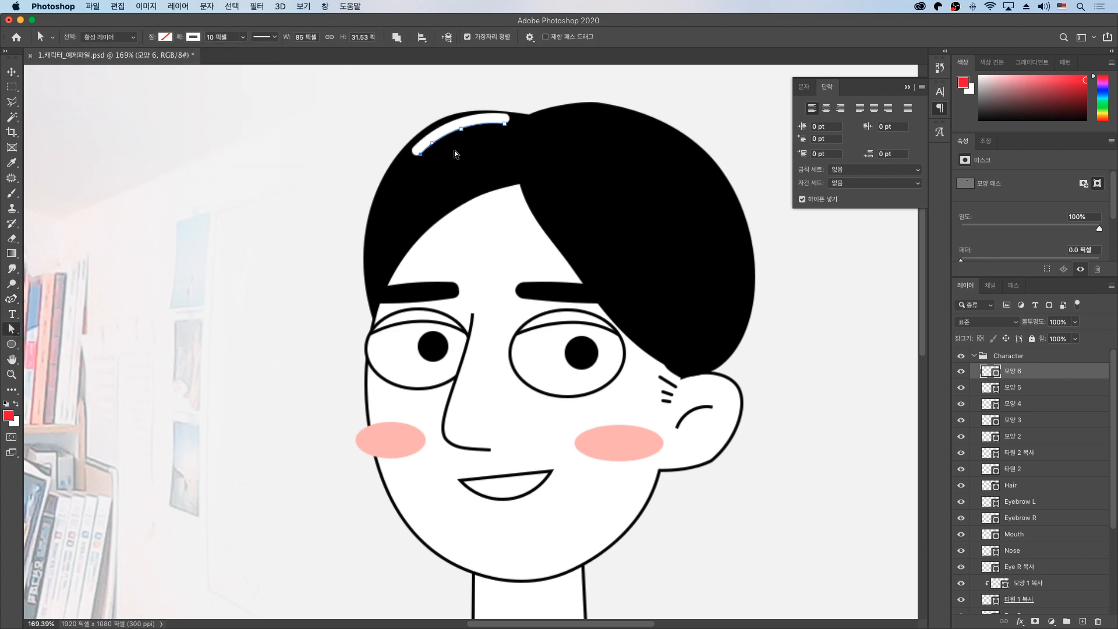
left_click_drag(488, 101, 433, 175)
key("Down")
key("Down")
key("Down")
key("Down")
key("Down")
key("Down")
key("Down")
key("Down")
key("Down")
key("Down")
key("Down")
key("Down")
key("Down")
key("Down")
key("Down")
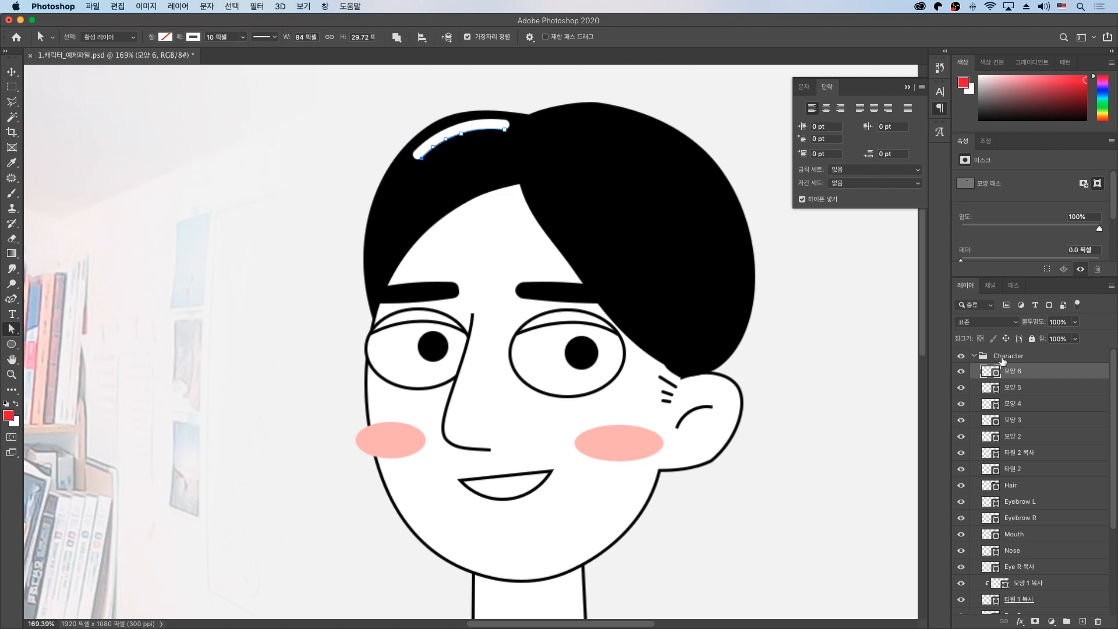
Draw a short slanted white line about 12 by 20 px just below the lower end of the hair highlight.
left_click(1008, 356)
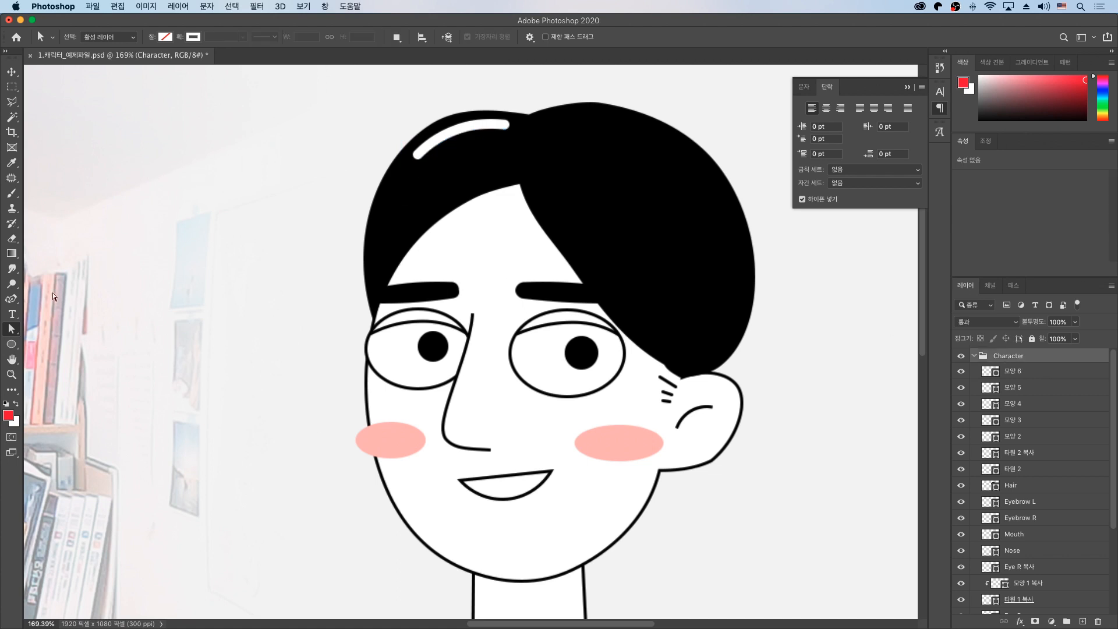
left_click(17, 298)
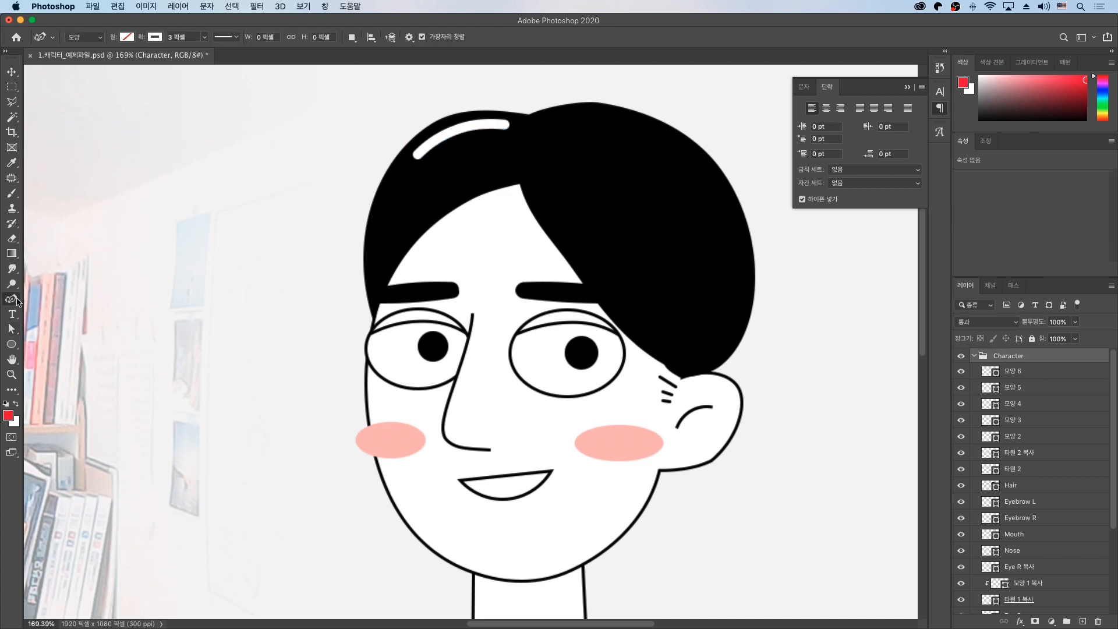
left_click(410, 173)
left_click(396, 192)
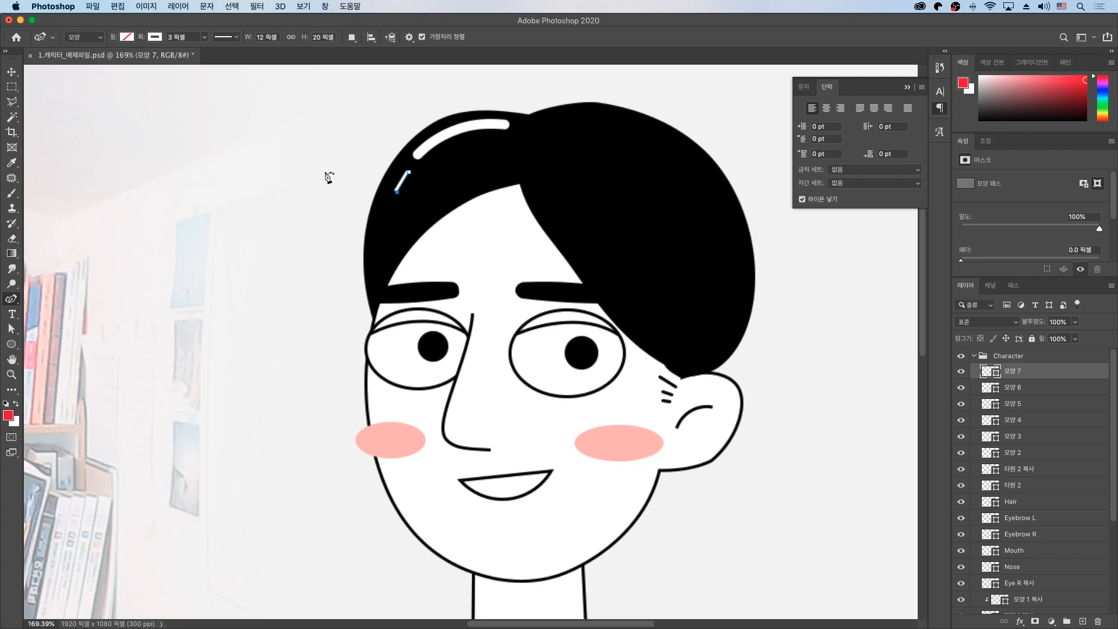
Set the short hair highlight's stroke to 10 px with rounded caps.
left_click(178, 37)
type("10")
key("Return")
left_click(228, 37)
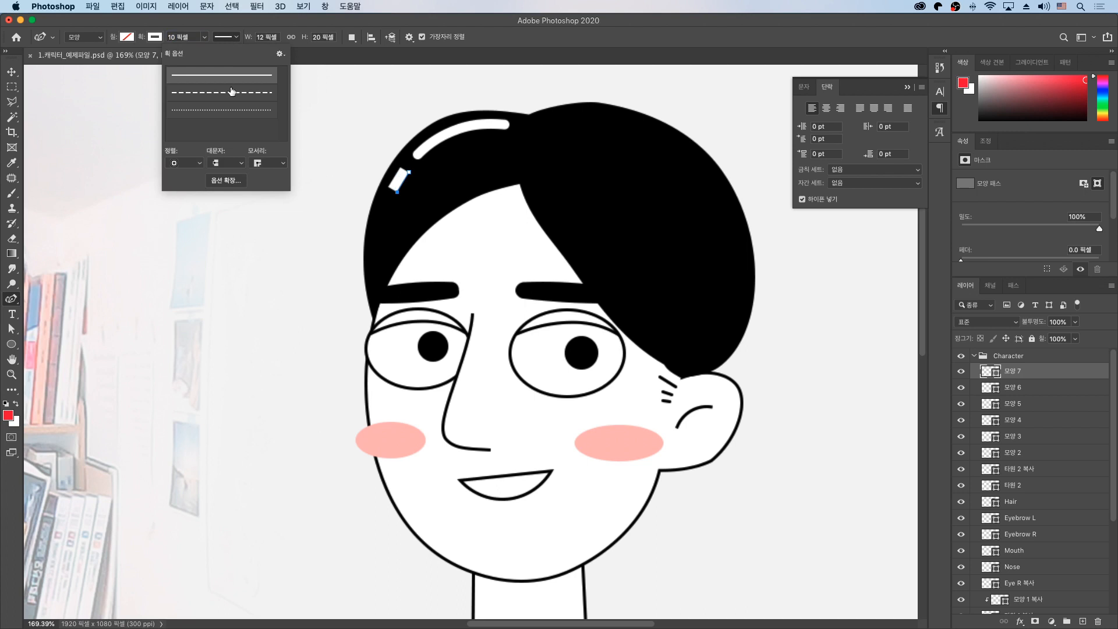
left_click(230, 163)
left_click(220, 175)
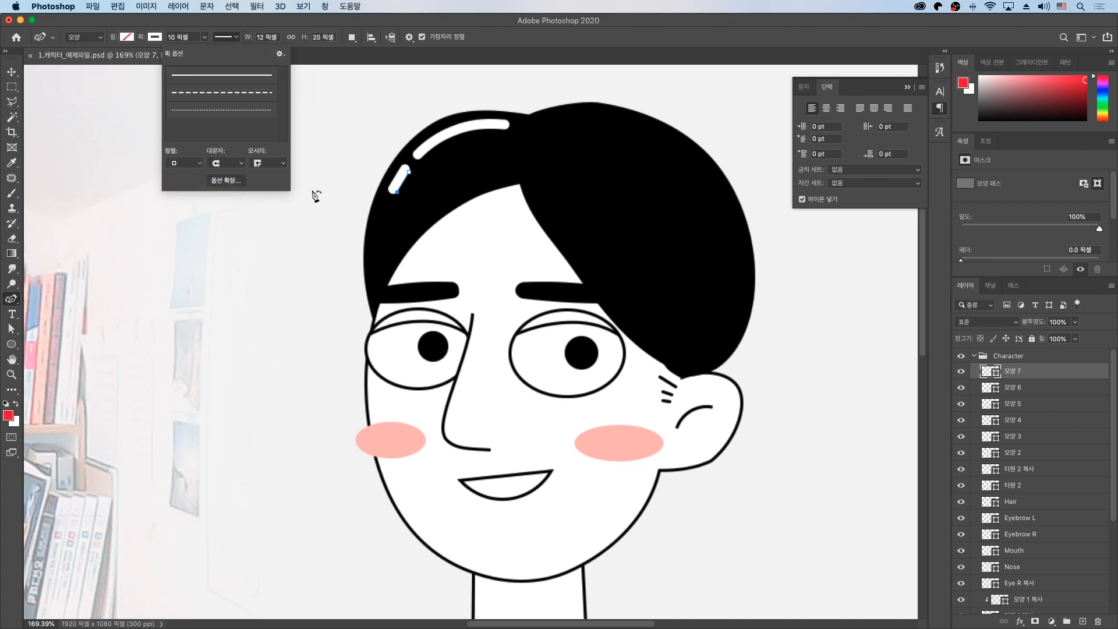
left_click(11, 72)
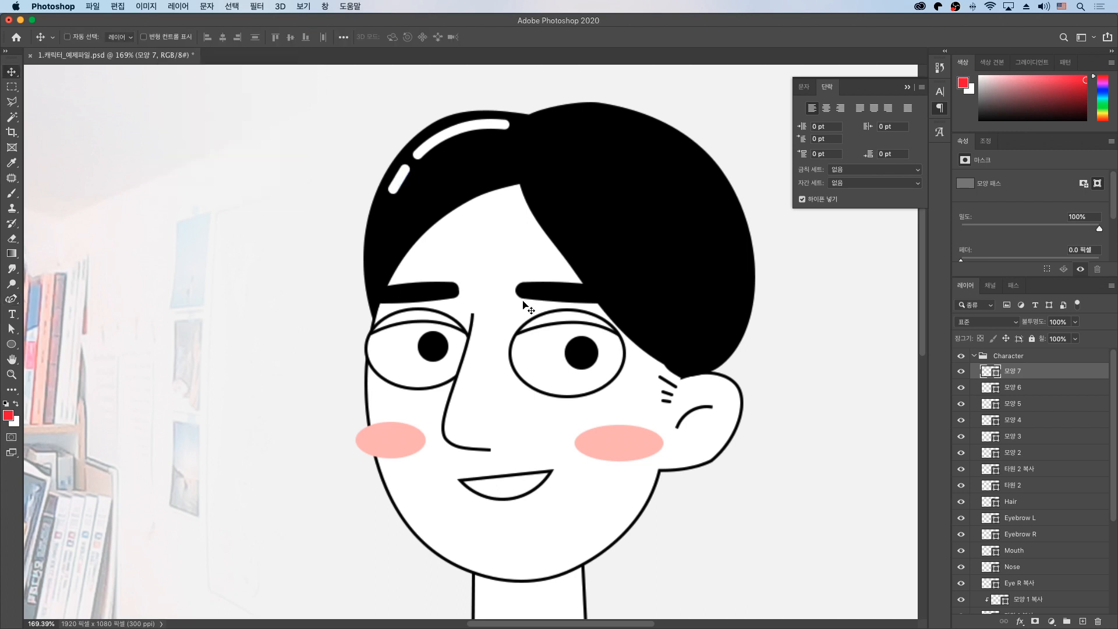
Move the Neck and Cloth layers together upward by about 30 px to shorten the character's visible neck.
key("z")
left_click_drag(540, 315, 507, 318)
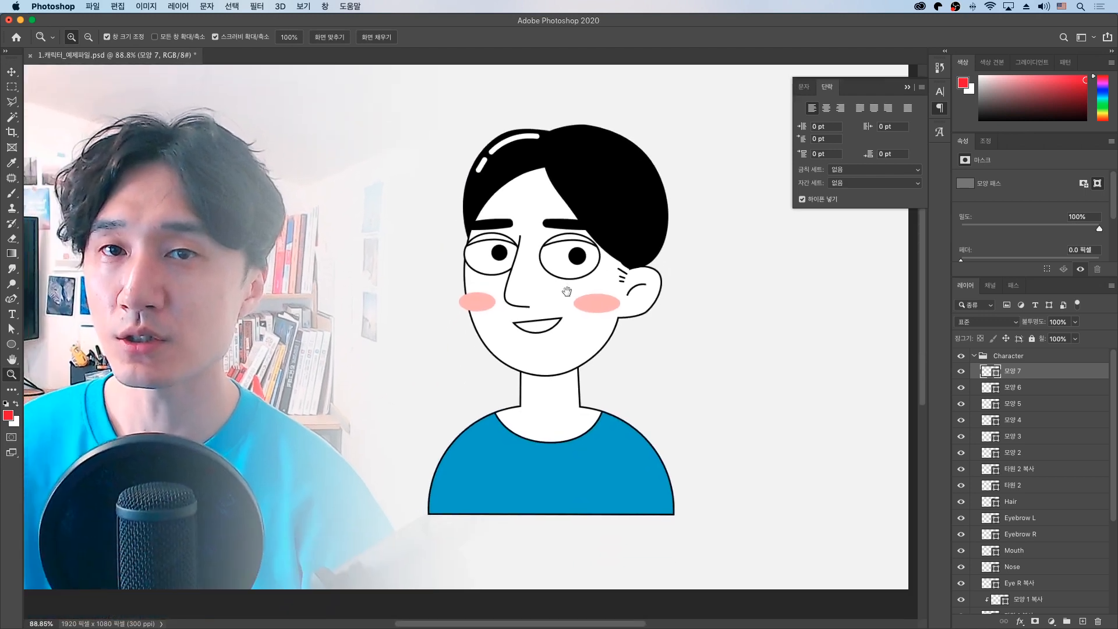
left_click_drag(468, 329, 514, 327)
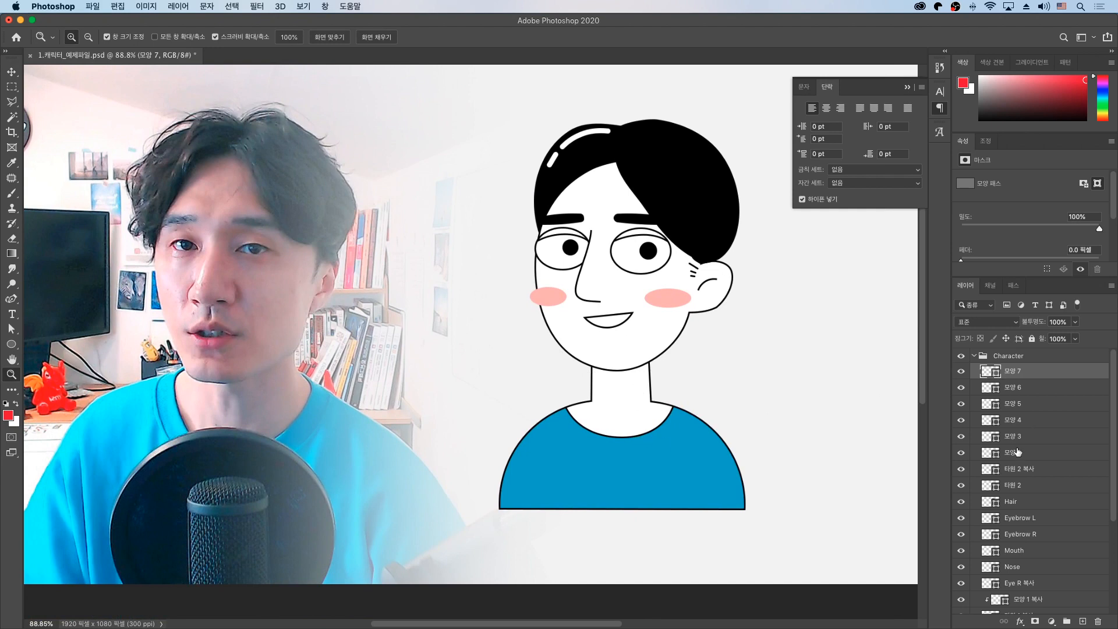
scroll(1017, 452, "down", 5)
left_click(1023, 557)
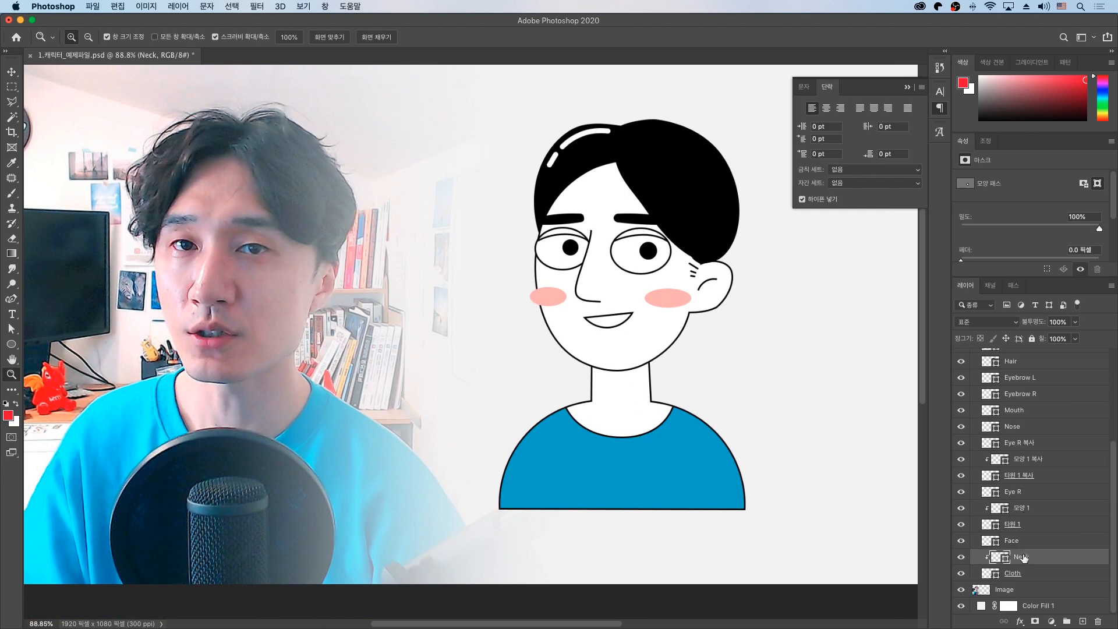
left_click(1032, 576, "shift")
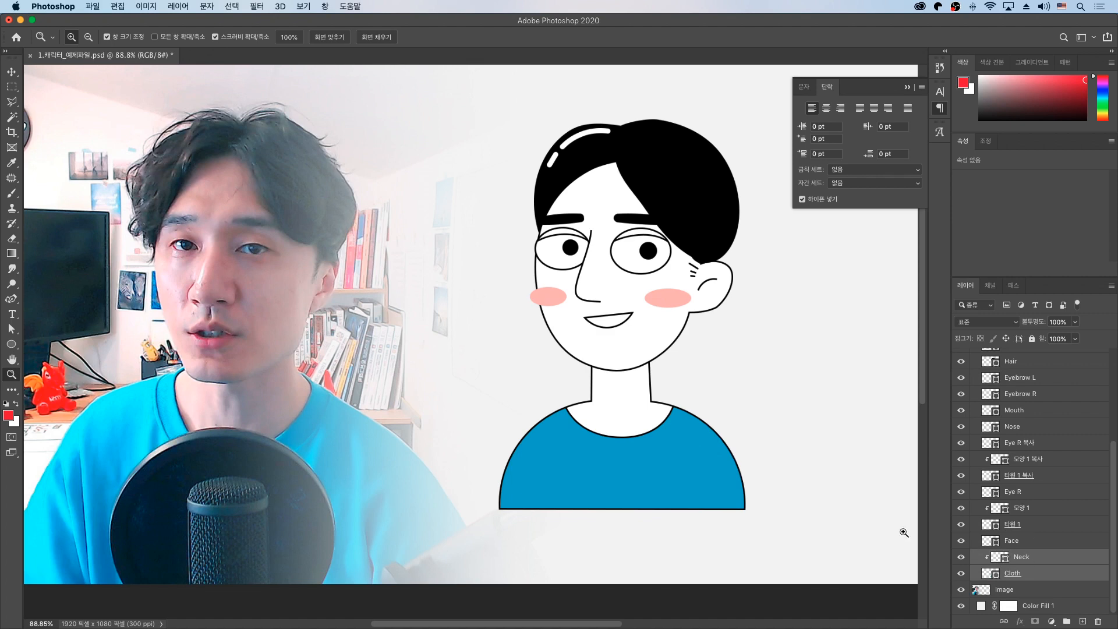
key("v")
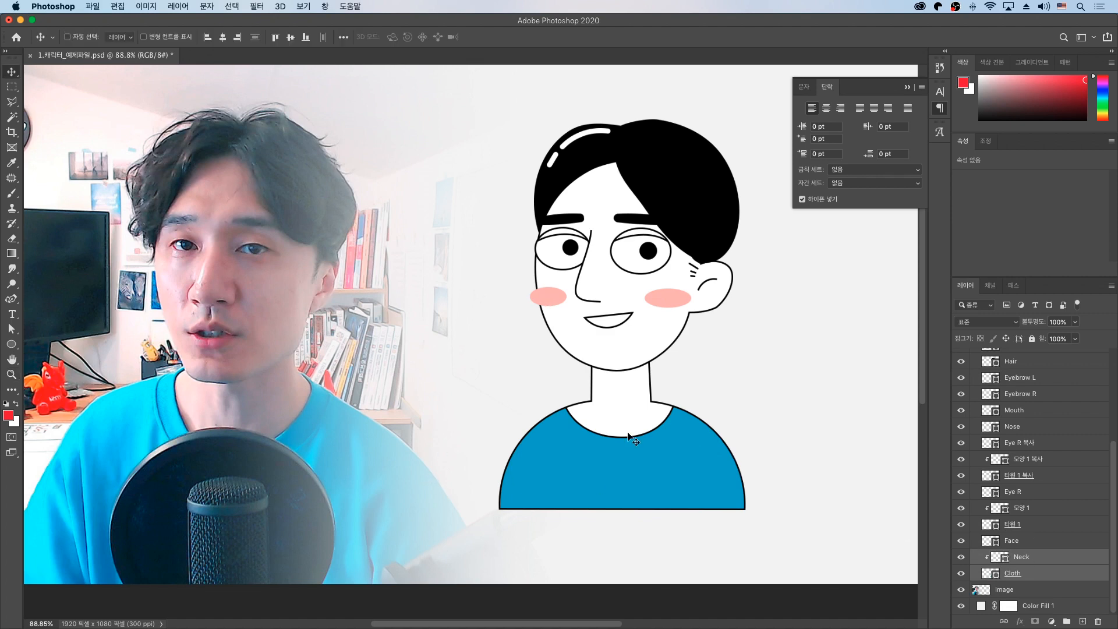
key("shift+Up")
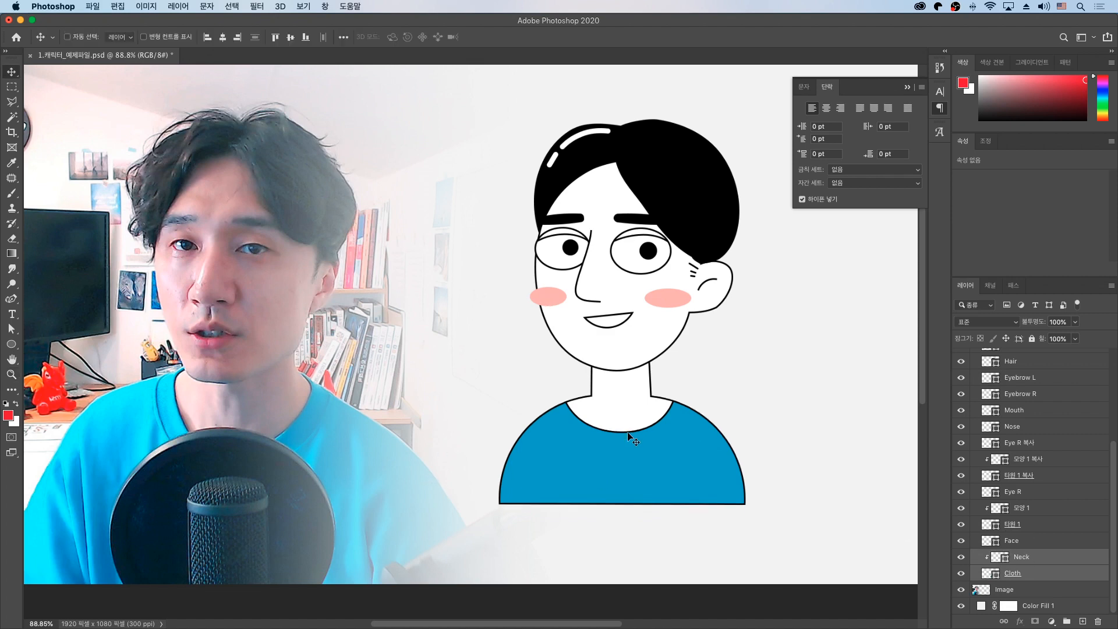
key("shift+Up")
key("Up")
key("Up")
key("Up")
key("Up")
key("Up")
key("Up")
key("Down")
key("Down")
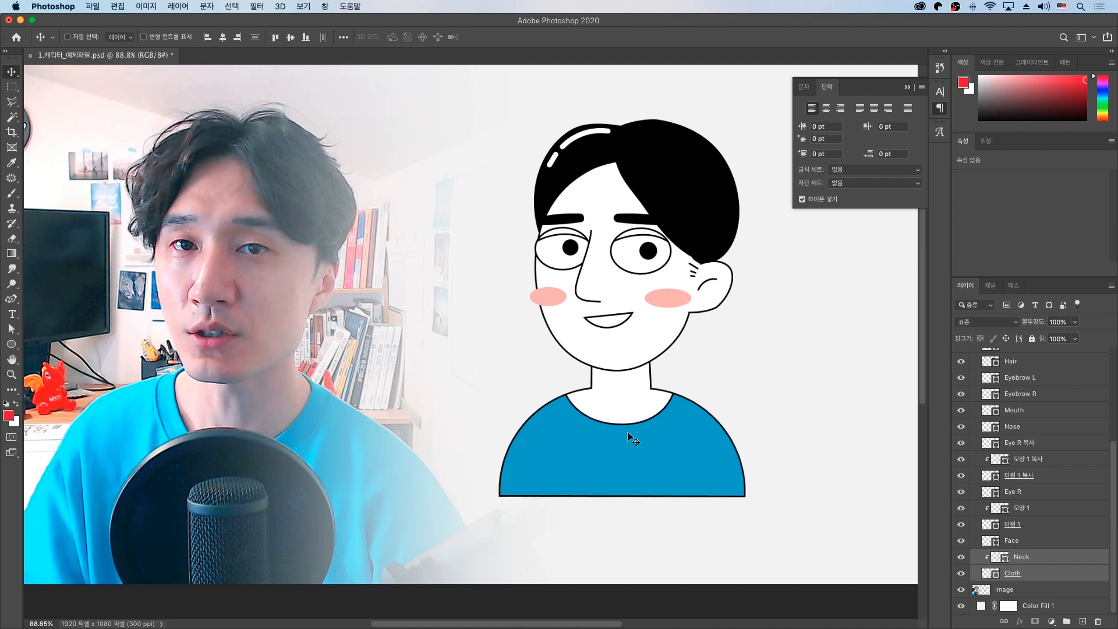
key("Up")
key("Up")
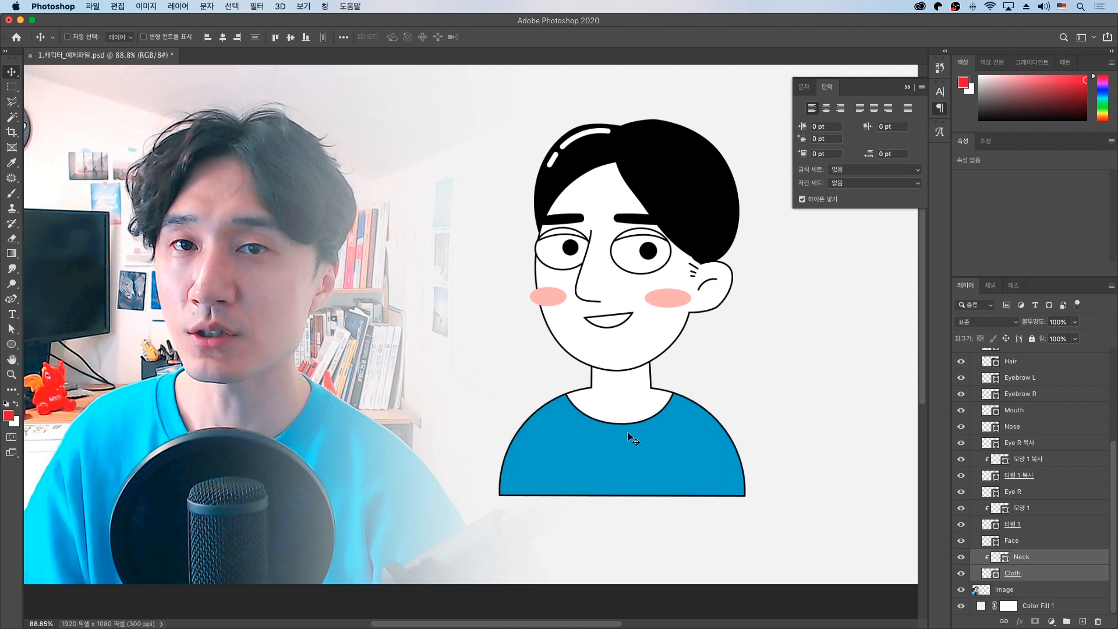
key("Up")
key("Up")
key("Up")
key("Up")
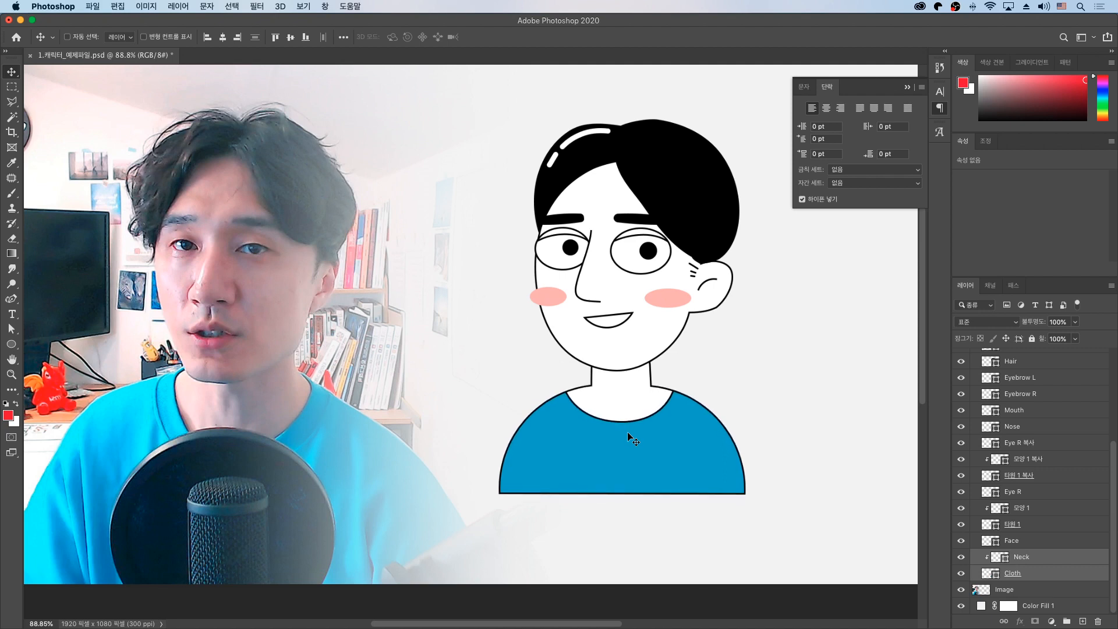
key("Up")
key("Up")
key("Up")
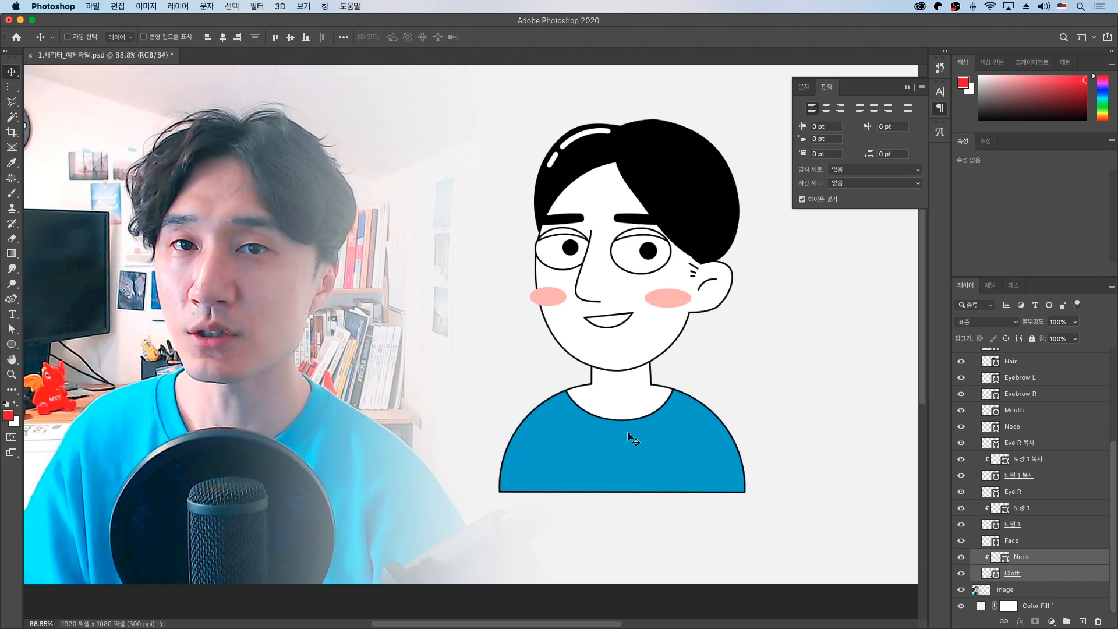
Add an Inner Shadow layer style to the Face layer of the character.
left_click_drag(603, 353, 655, 376)
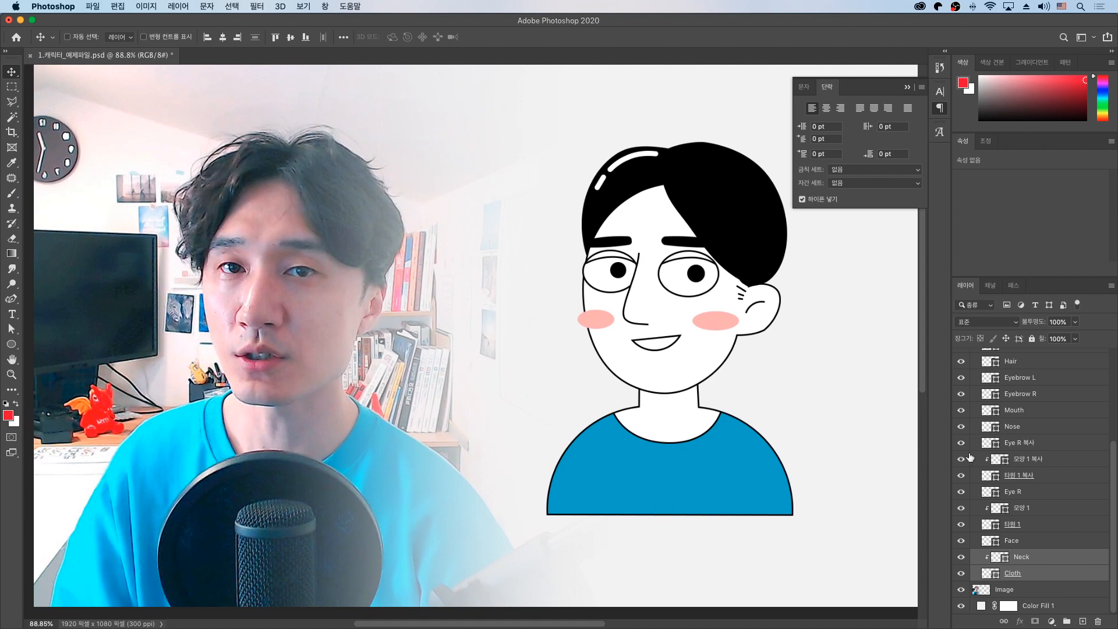
scroll(1006, 444, "up", 5)
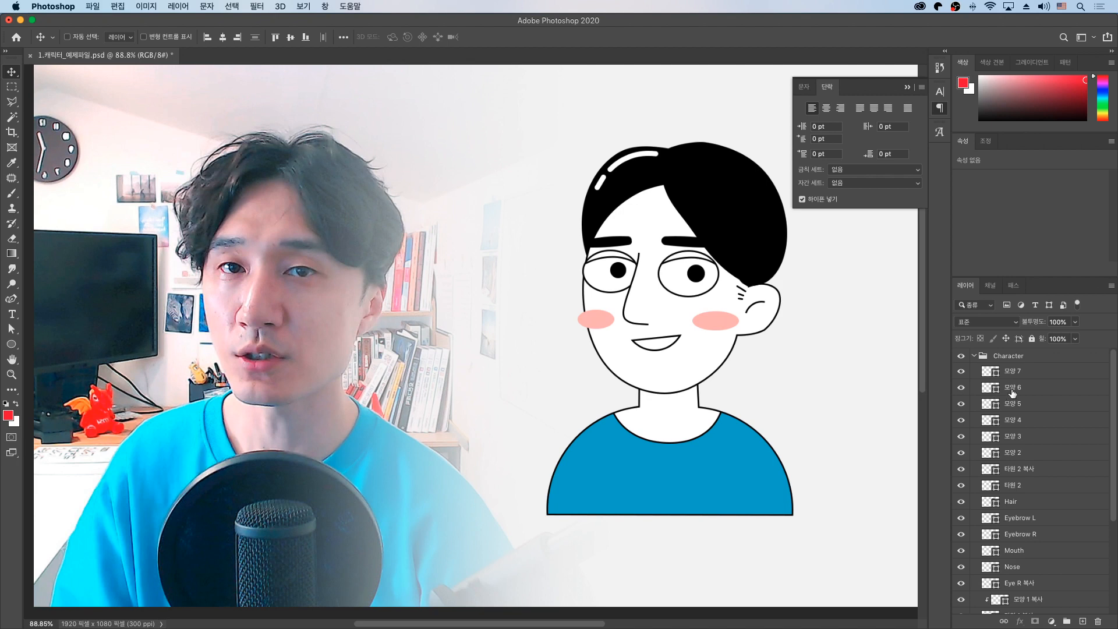
scroll(1023, 430, "down", 5)
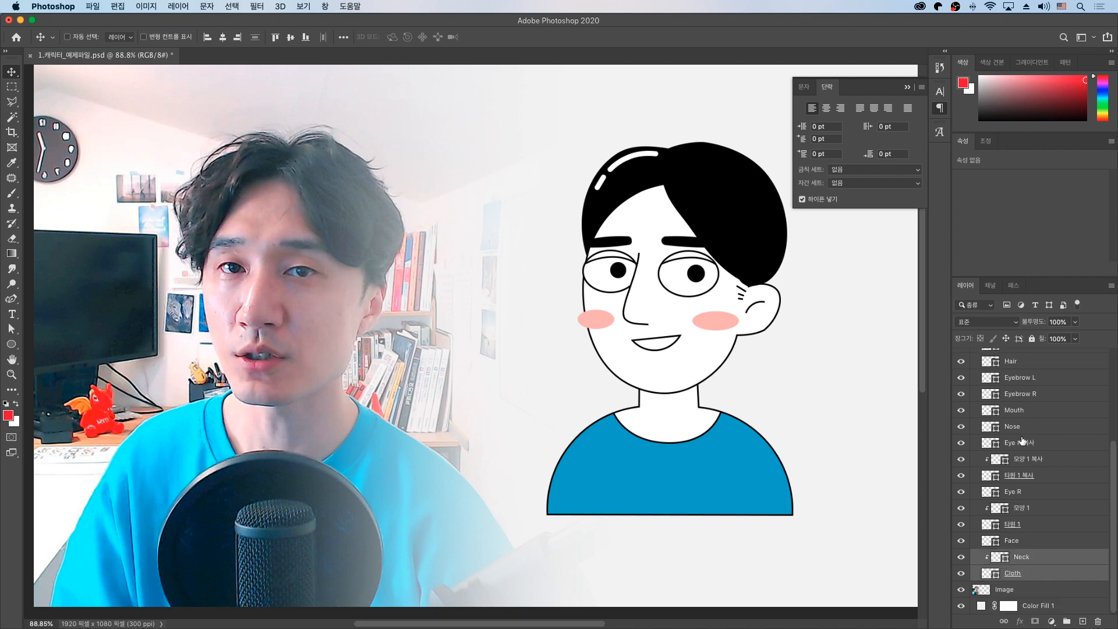
left_click(1027, 494)
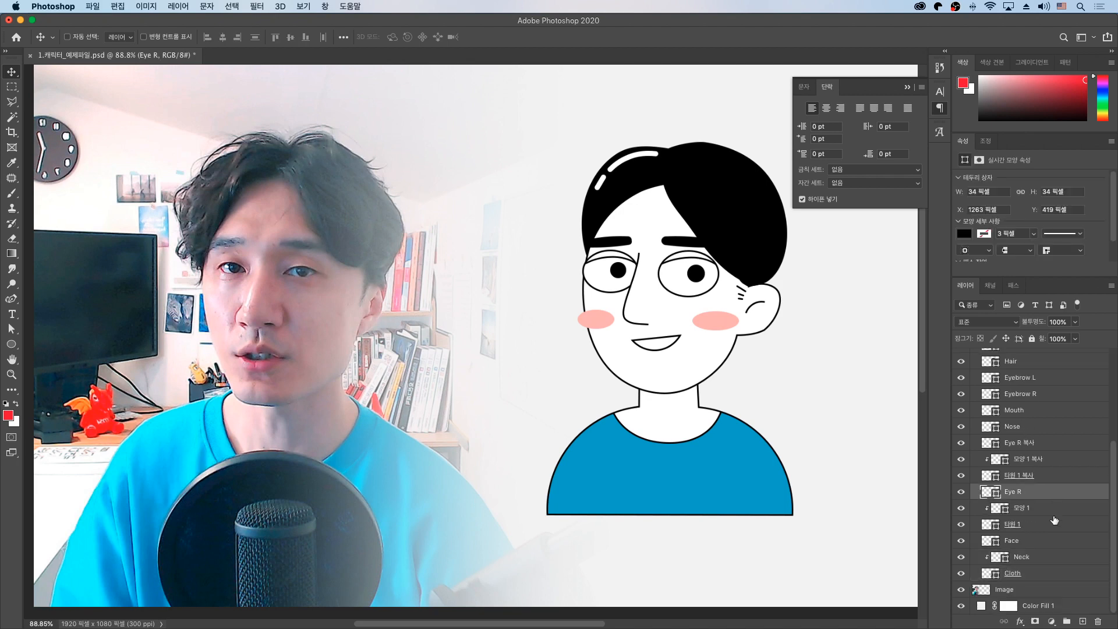
left_click(1026, 539)
left_click(962, 541)
left_click(961, 541)
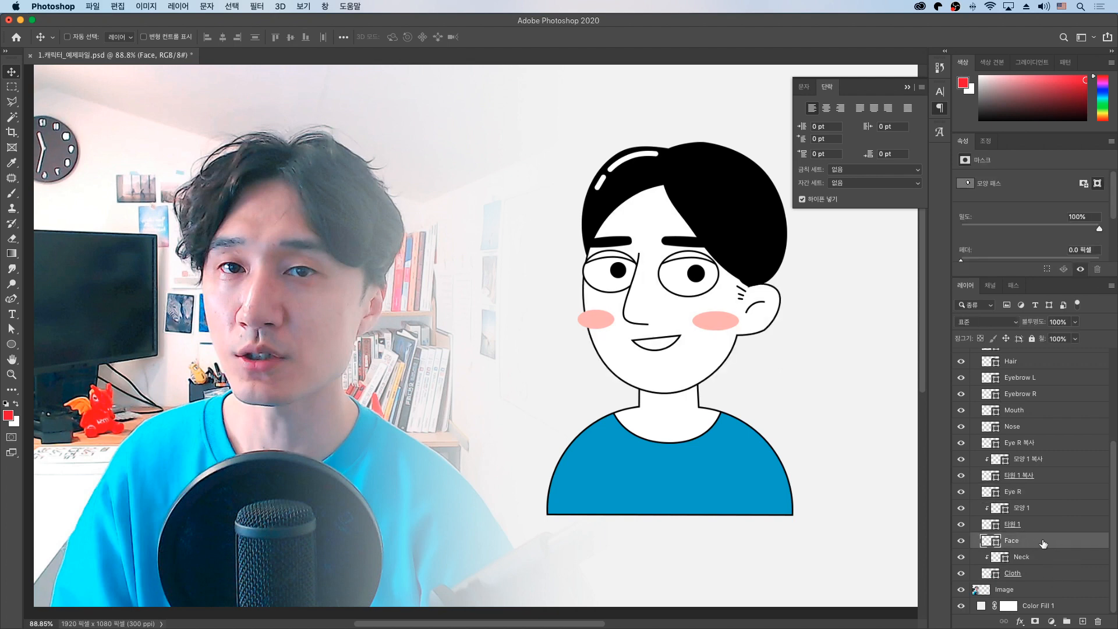
double_click(1043, 541)
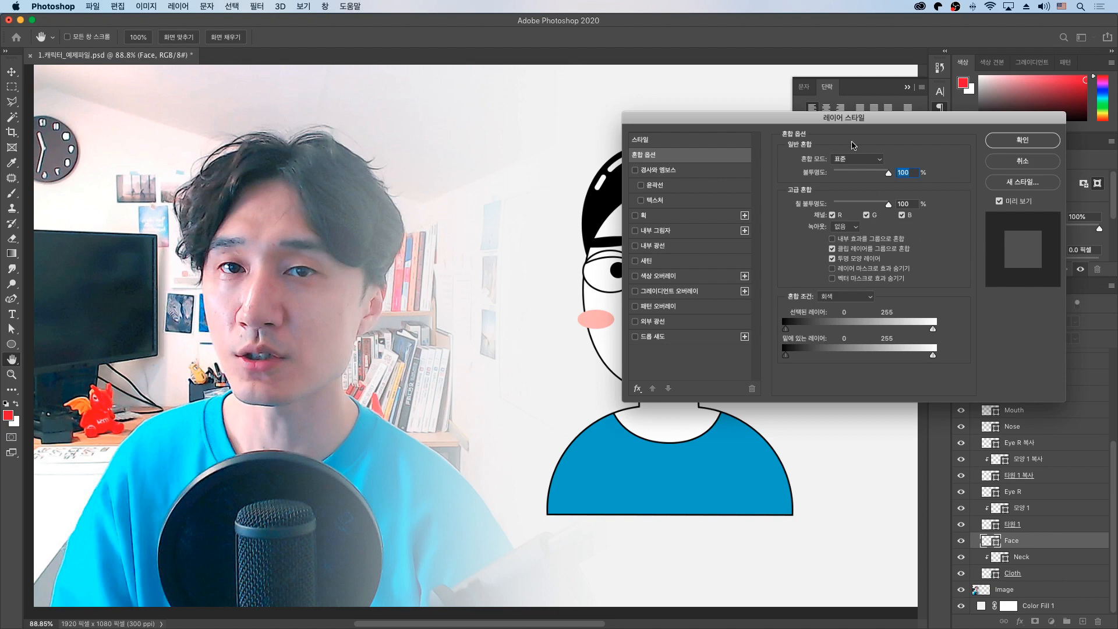
left_click_drag(740, 124, 191, 138)
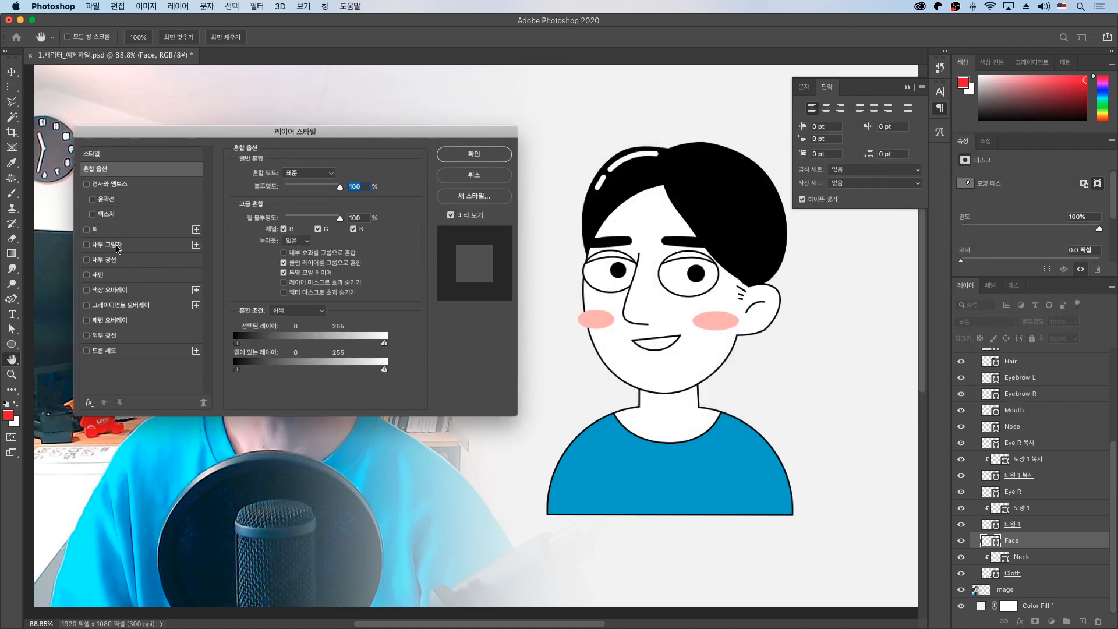
left_click(104, 244)
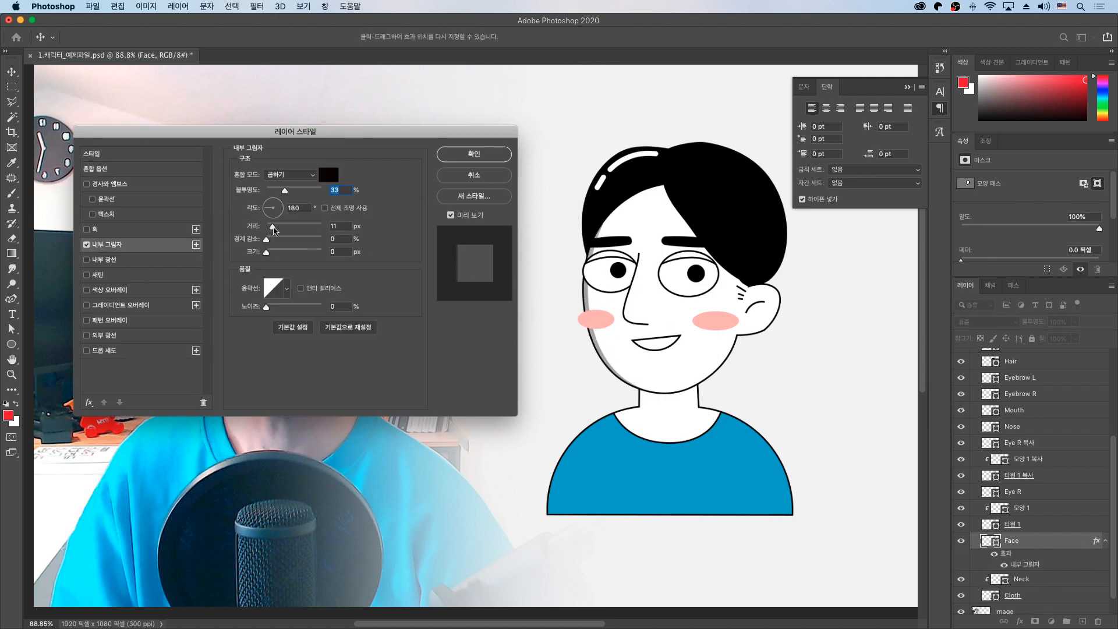
Set the face's inner shadow to an angle of 168° and a distance of 29 px.
mouse_move(274, 231)
left_mouse_down()
mouse_move(291, 230)
mouse_move(265, 210)
mouse_move(275, 222)
left_mouse_up()
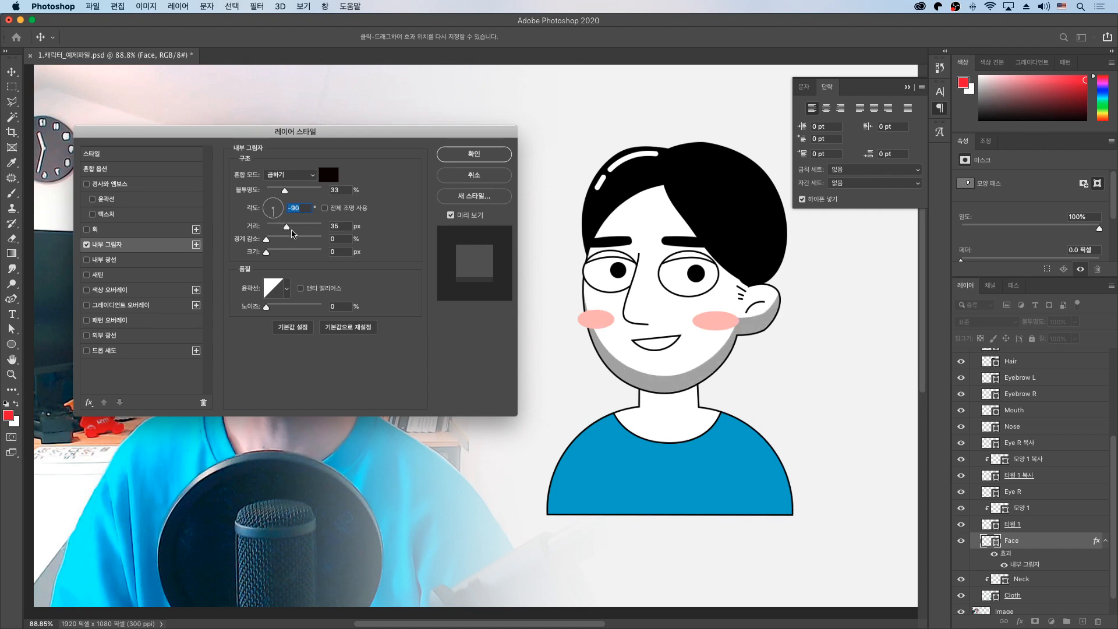
left_click(292, 227)
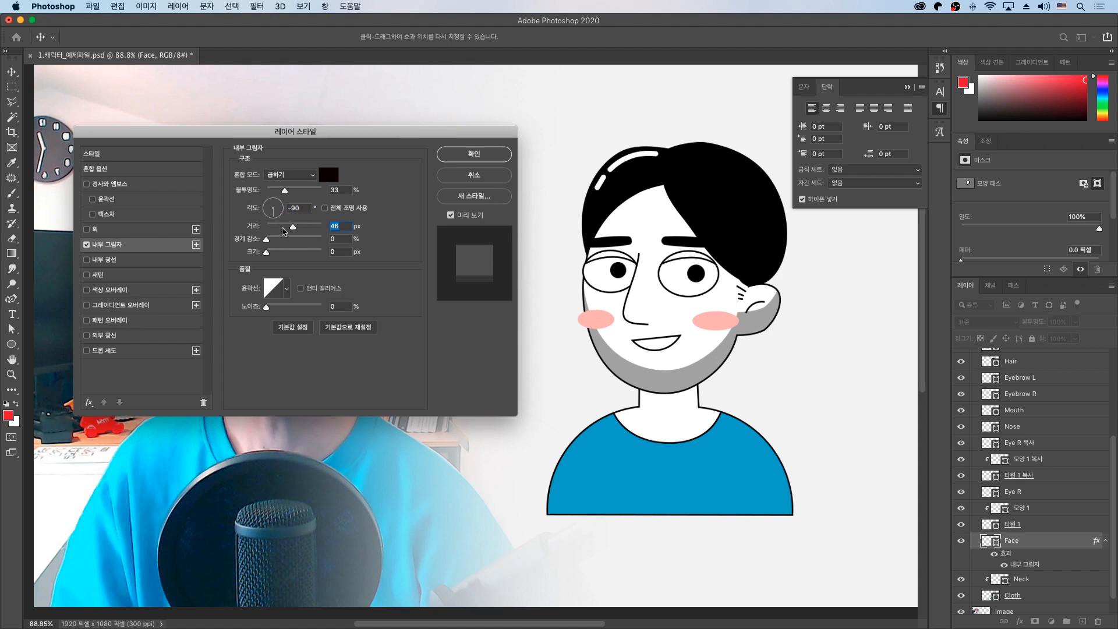
left_click(283, 228)
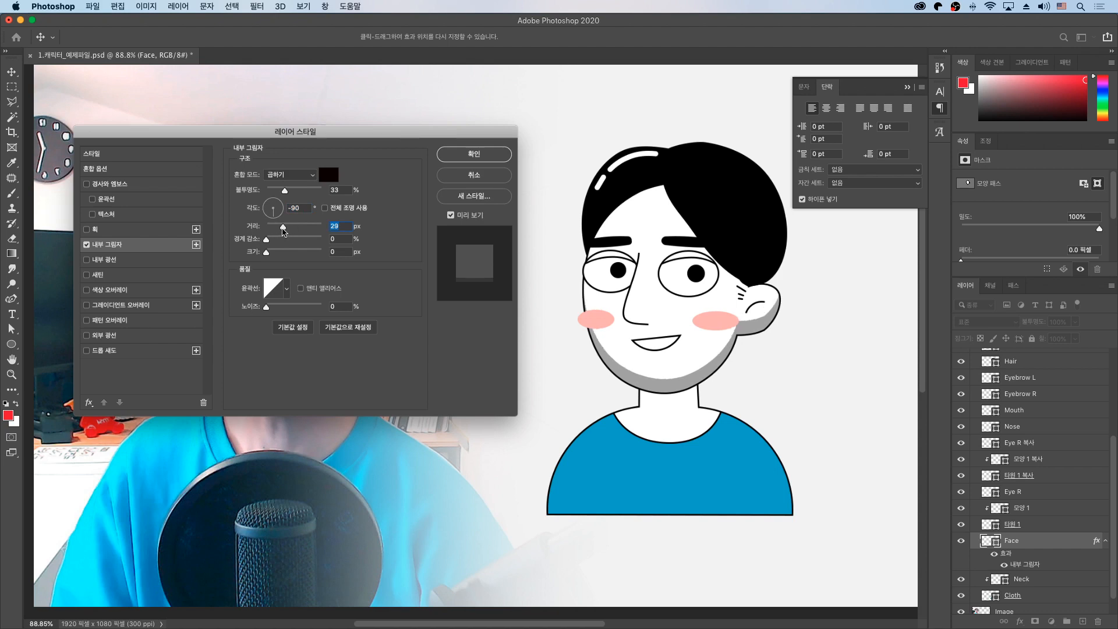
mouse_move(274, 217)
left_mouse_down()
mouse_move(255, 209)
mouse_move(264, 207)
left_mouse_up()
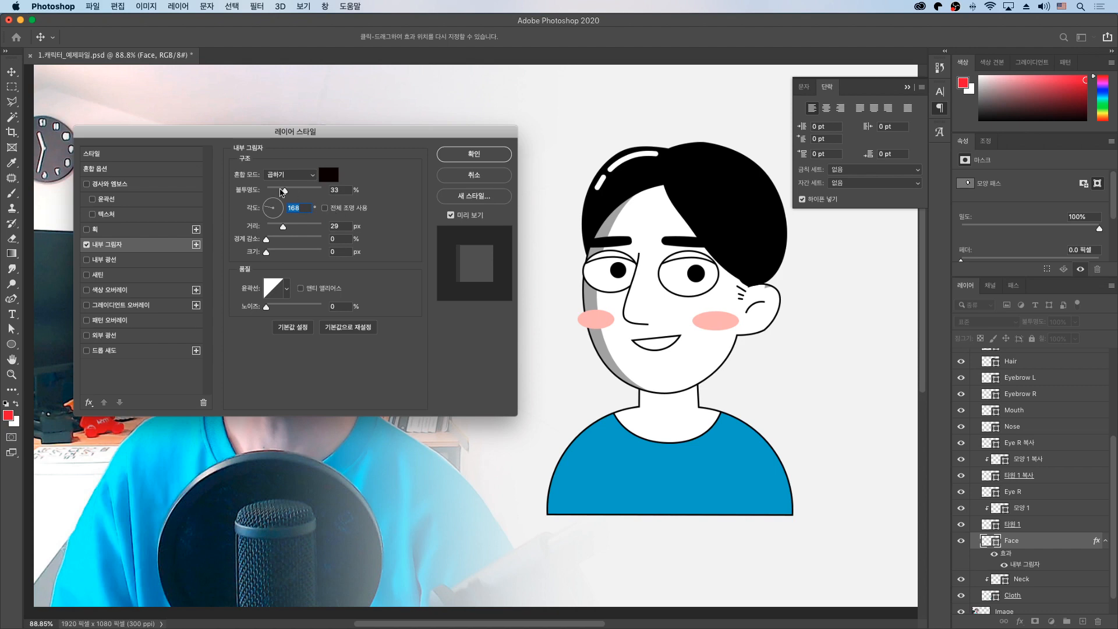
Make the face's inner shadow pure black at 26% opacity and apply the layer style.
left_click_drag(287, 191, 289, 191)
left_click(326, 177)
left_click_drag(785, 240, 682, 342)
left_click(941, 188)
left_click_drag(286, 191, 303, 192)
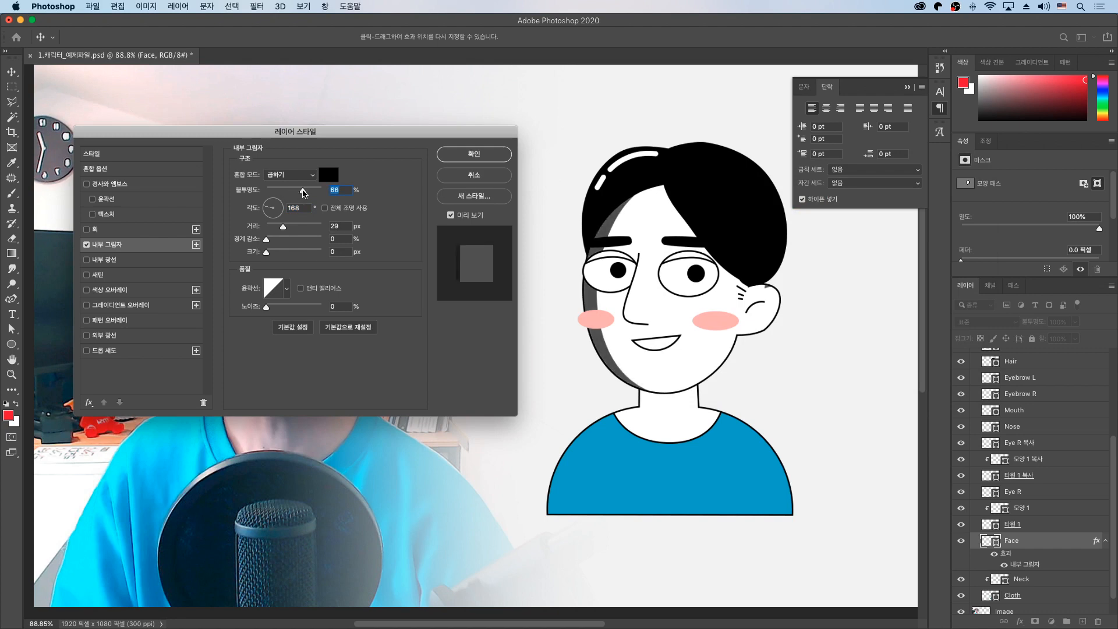
left_click_drag(299, 193, 281, 192)
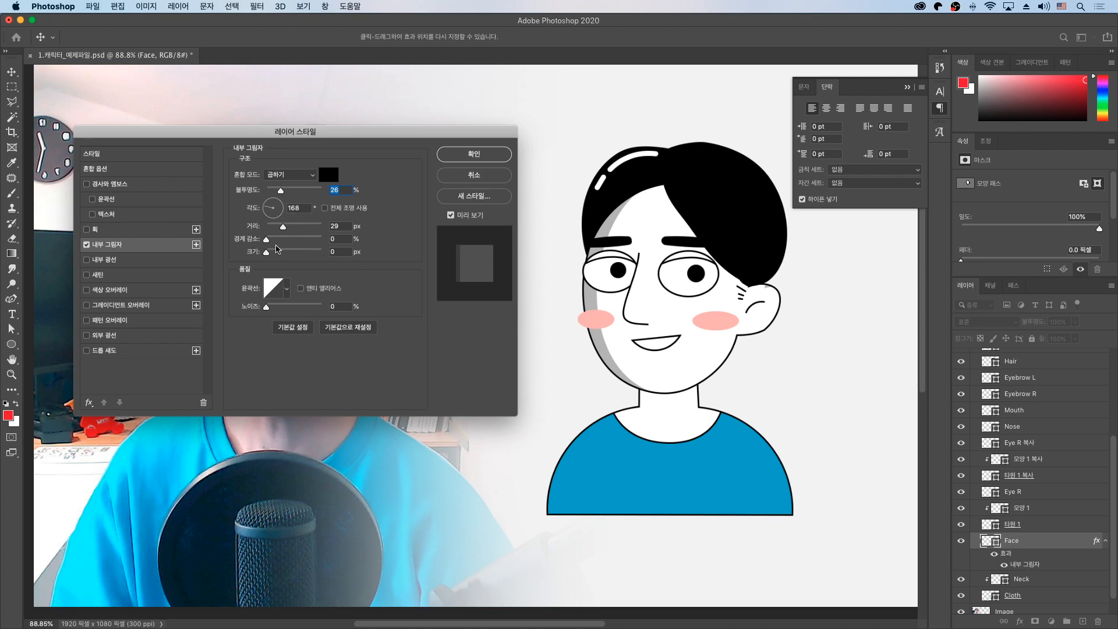
left_click_drag(268, 252, 250, 244)
left_click(479, 155)
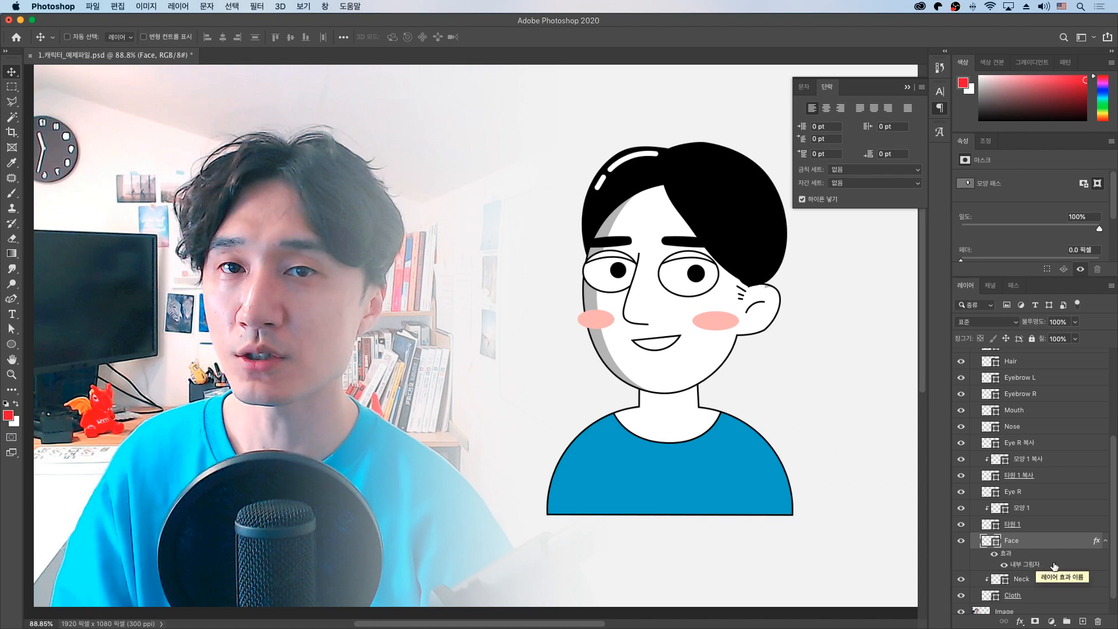
Copy the Face layer's inner shadow effect to the Cloth layer.
left_click_drag(1055, 566, 1036, 597)
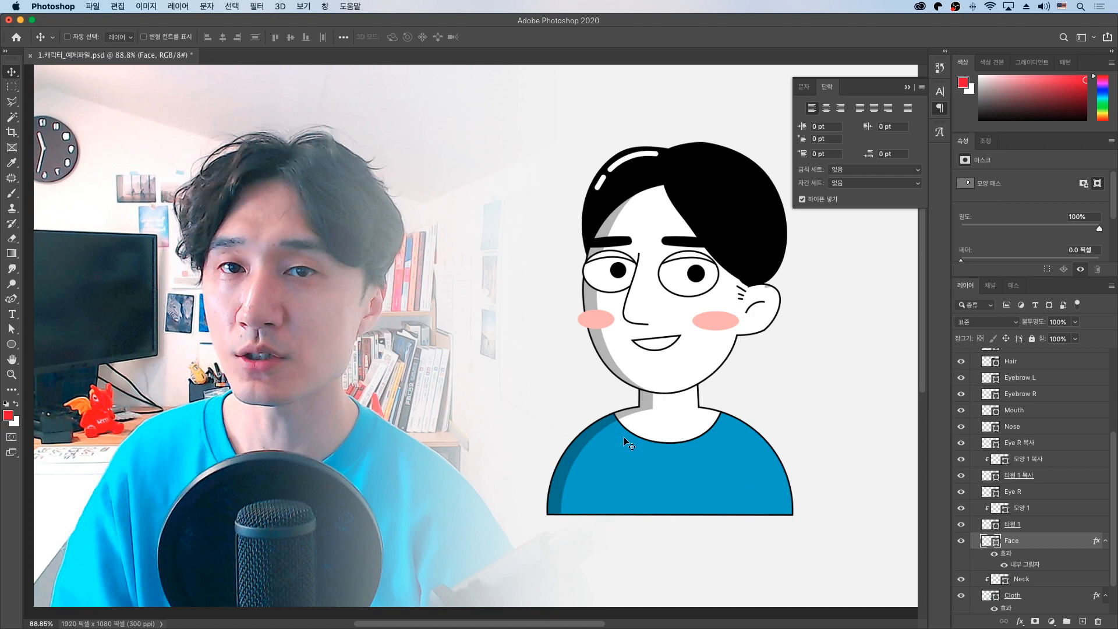
key("z")
left_click_drag(574, 405, 549, 408)
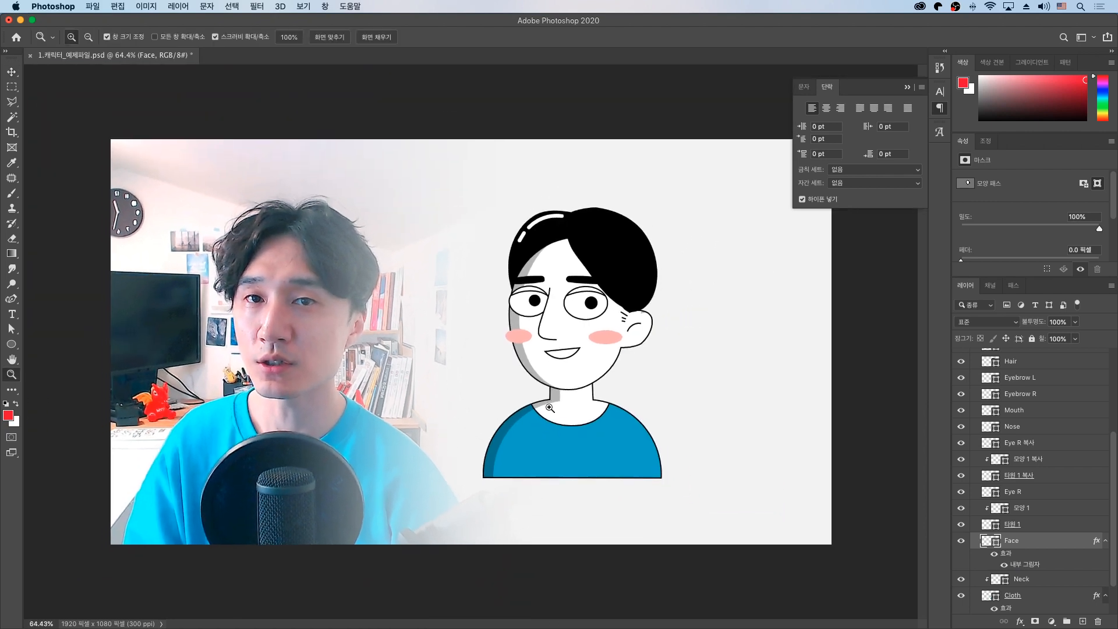
Collapse the Character group and move the whole character slightly to the right and down on the canvas.
scroll(1025, 465, "up", 5)
left_click(1010, 357)
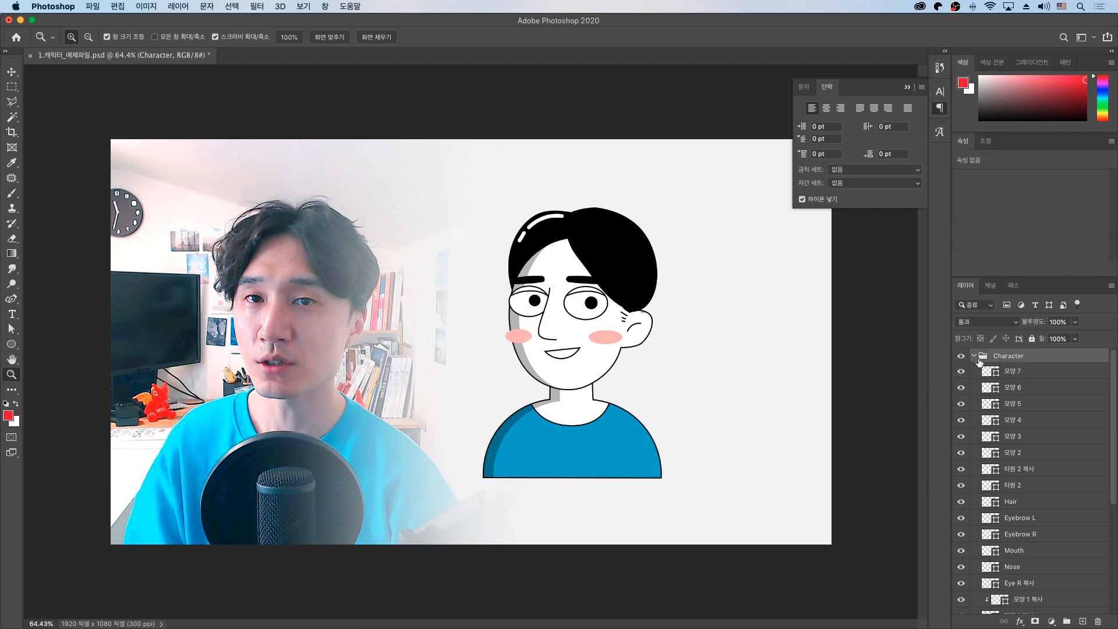
left_click(976, 357)
key("v")
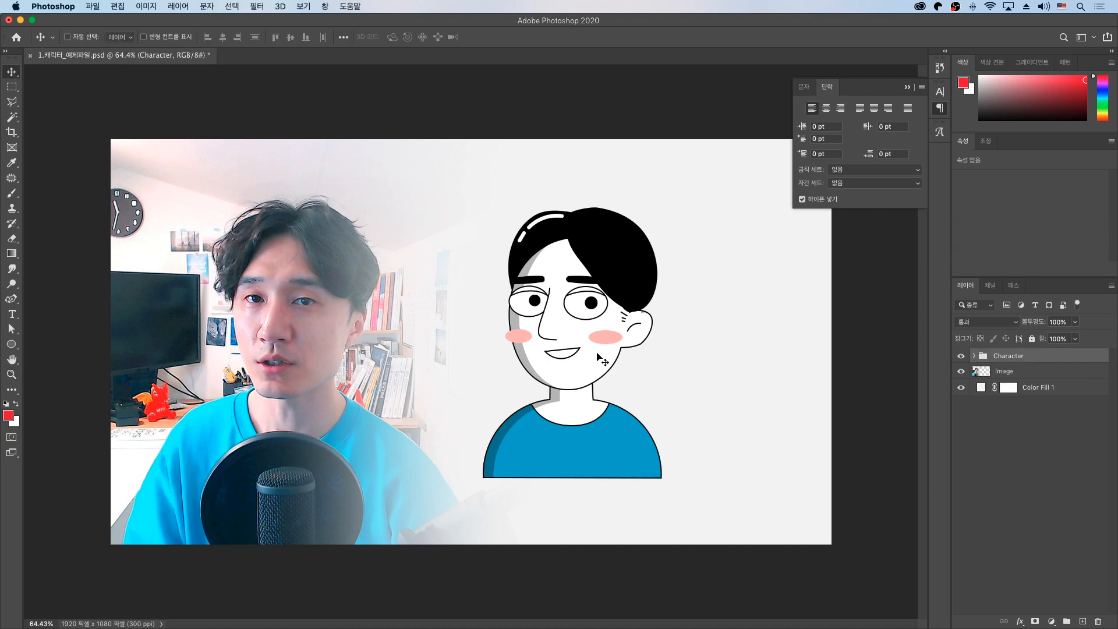
left_click_drag(598, 322, 639, 327)
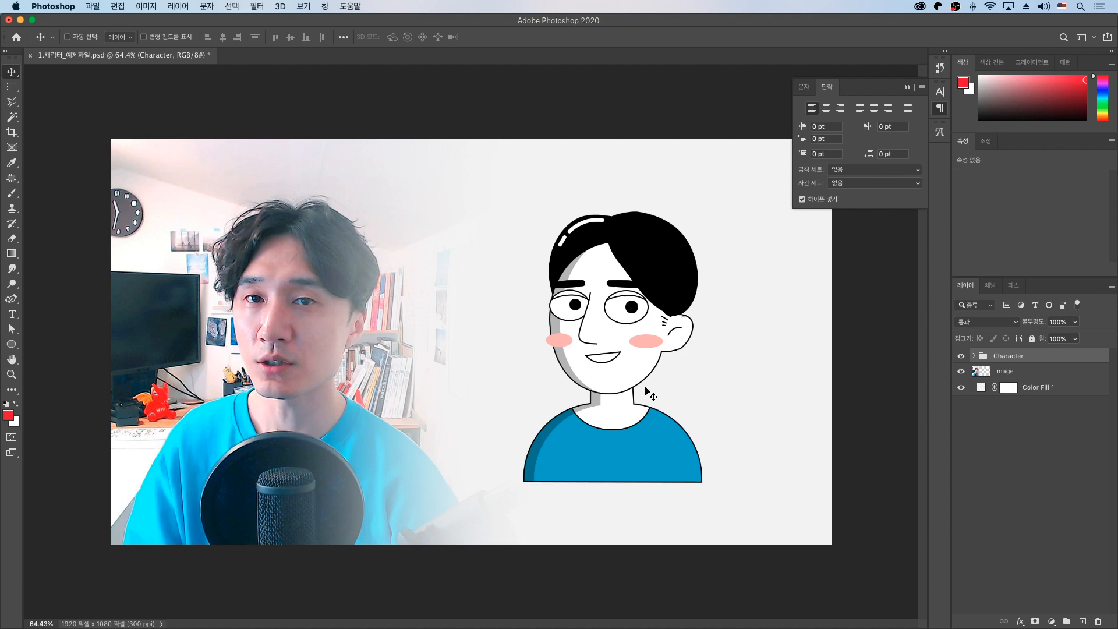
Open the example file 1.캐릭터.psd to examine its finished female character beside the photo.
key("super+o")
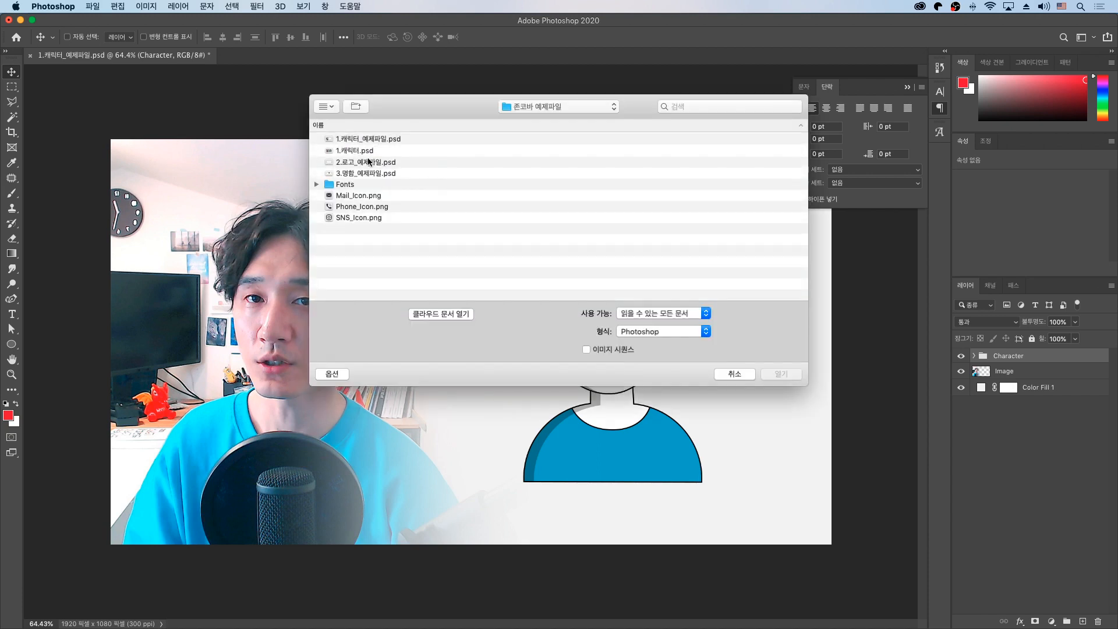
double_click(367, 151)
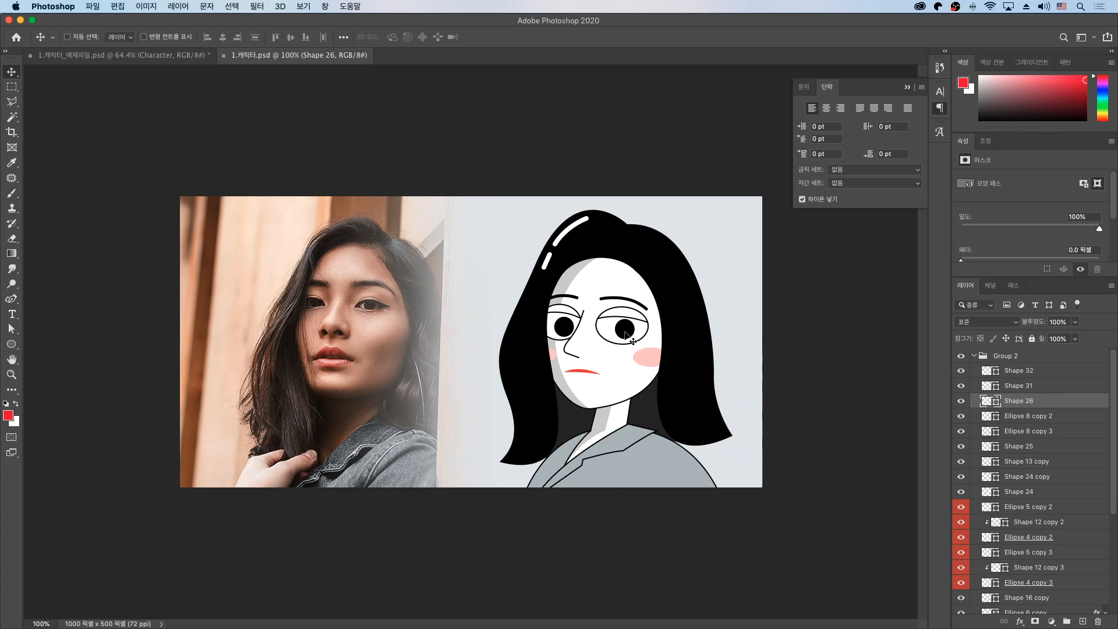
key("z")
left_click_drag(607, 350, 622, 351)
key("v")
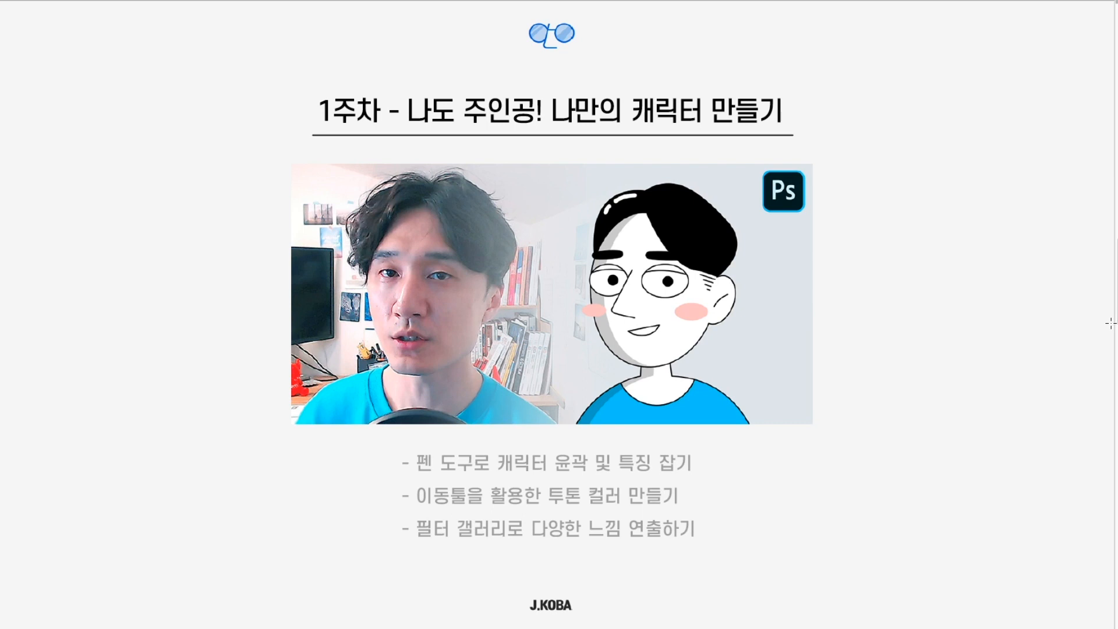
scroll(905, 384, "down", 1)
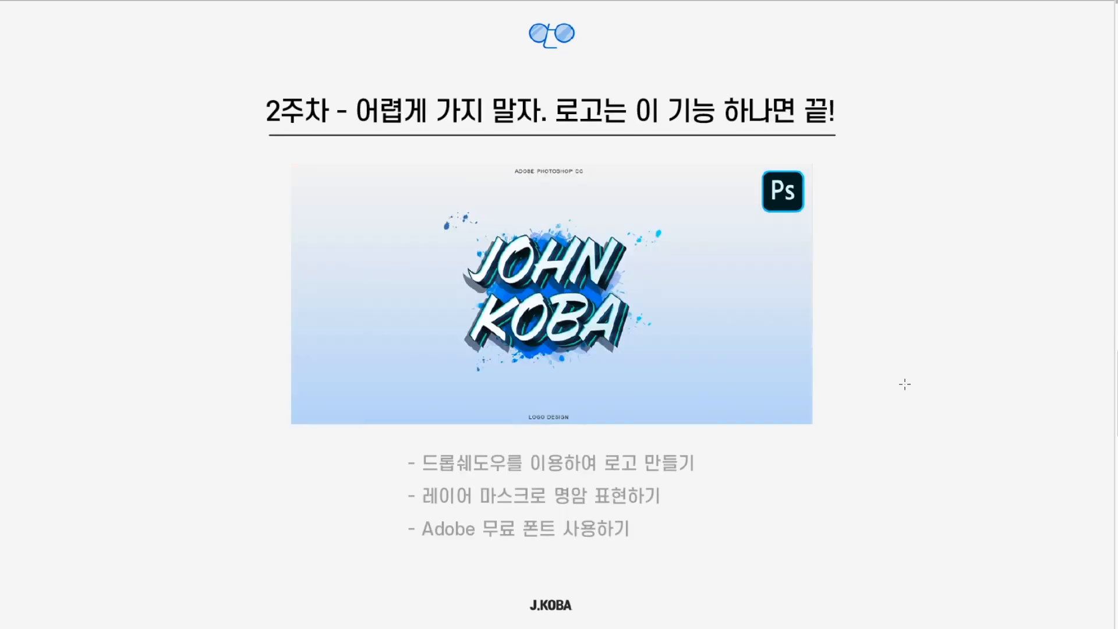